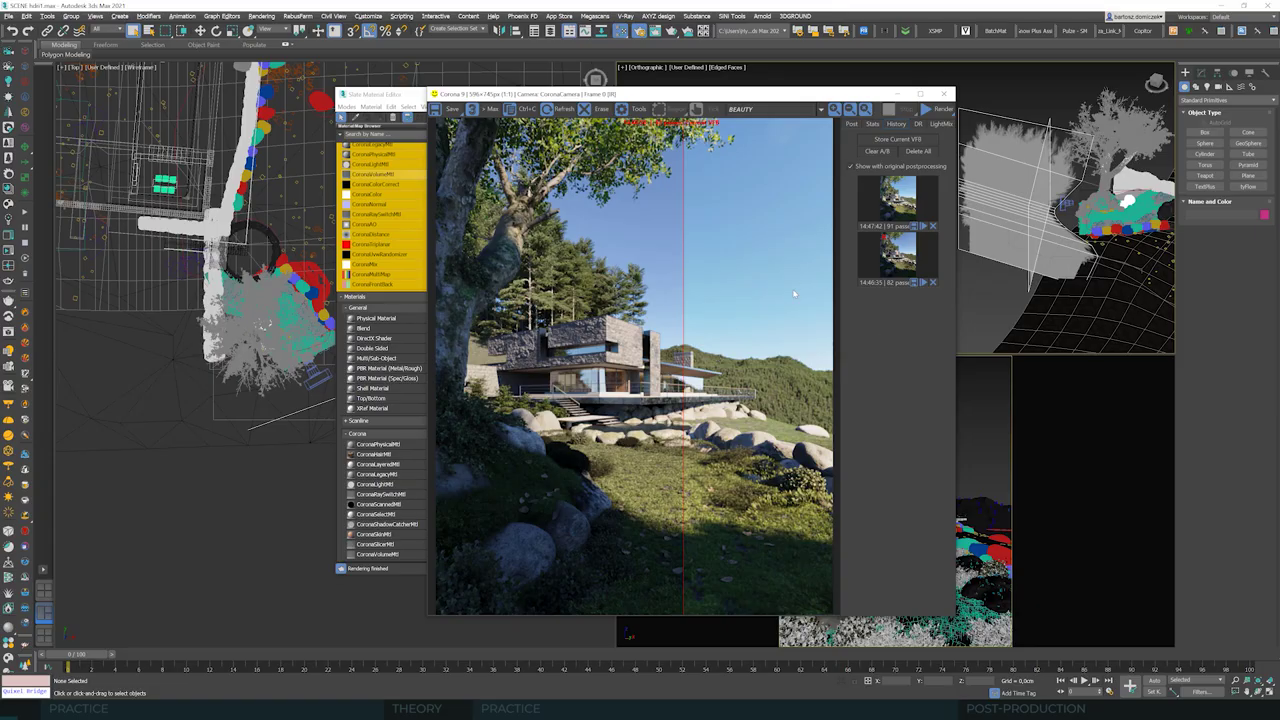
Step: Clear the before/after comparison, brighten the exposure, and leave saturation at zero
drag(661, 240, 631, 240)
click(880, 150)
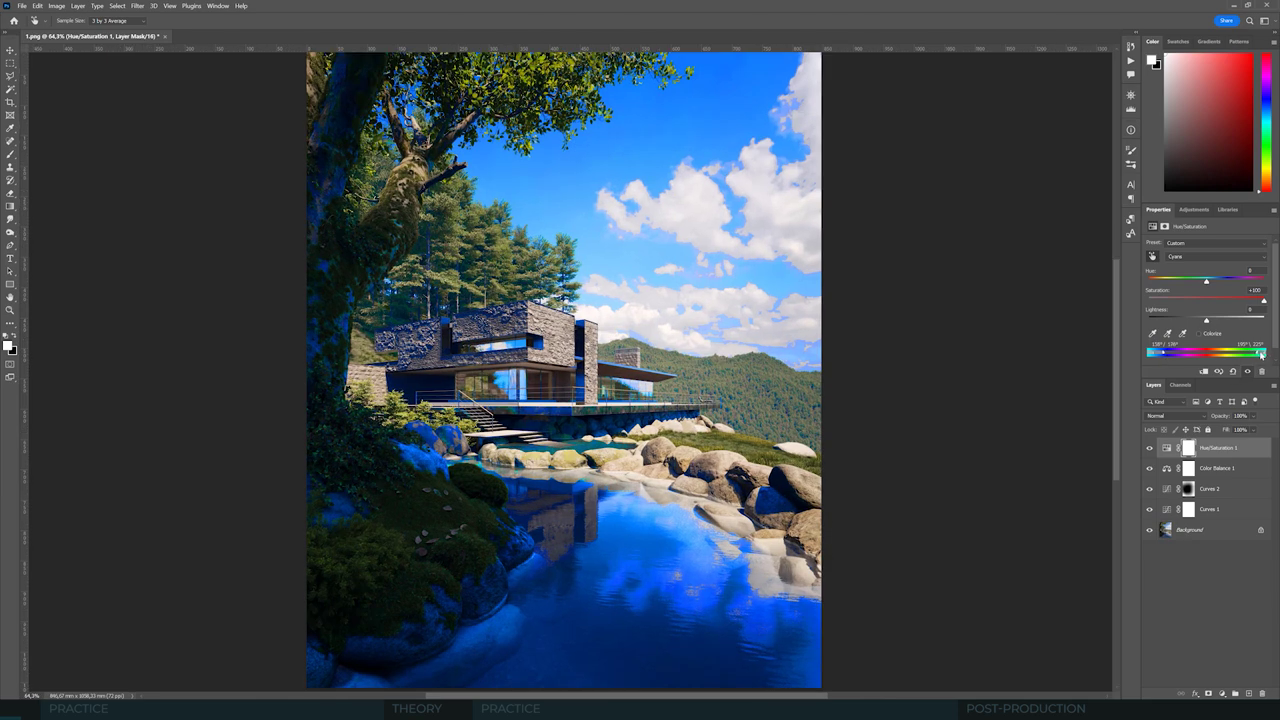
drag(1261, 354, 1163, 360)
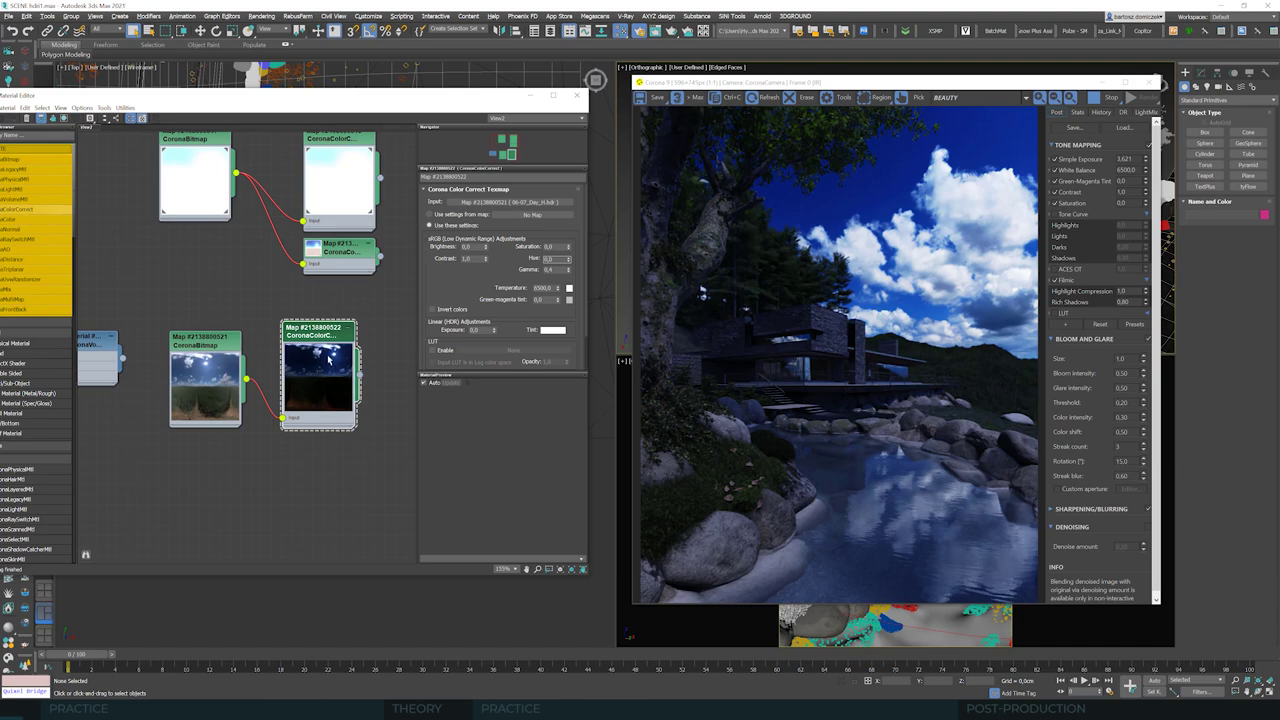
drag(1146, 158, 995, 321)
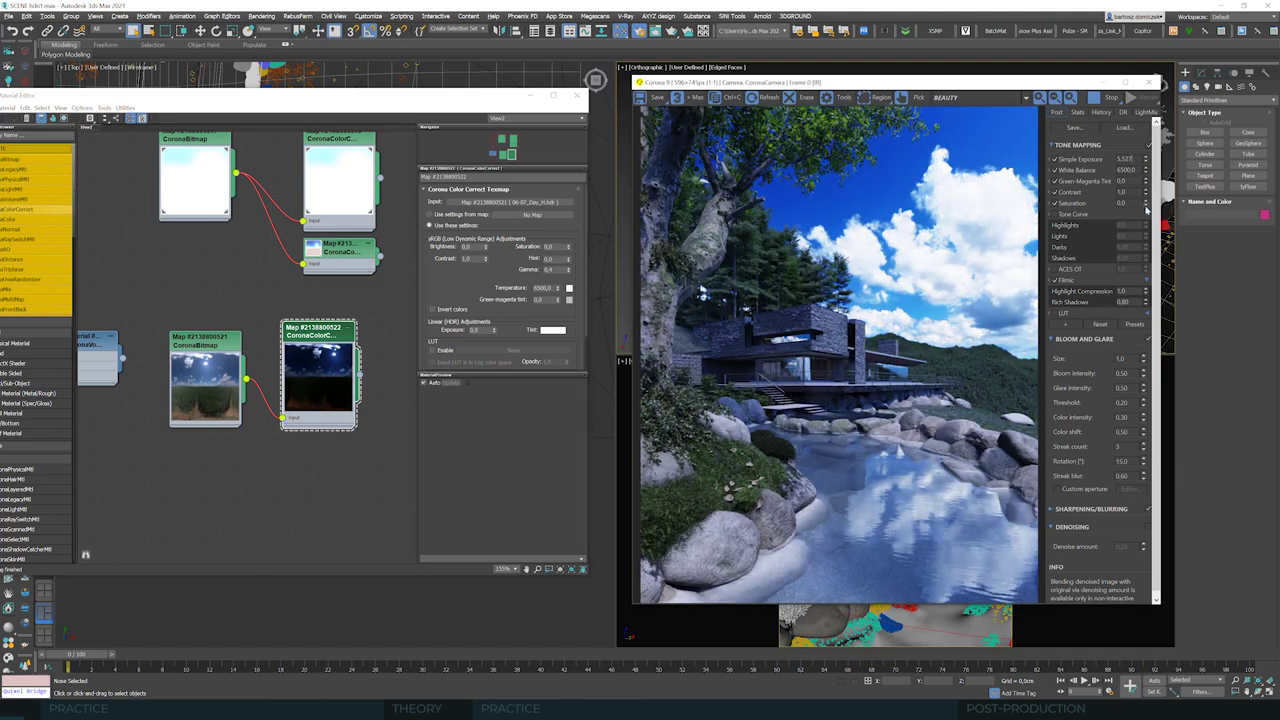
drag(1147, 207, 757, 488)
drag(1122, 203, 1122, 231)
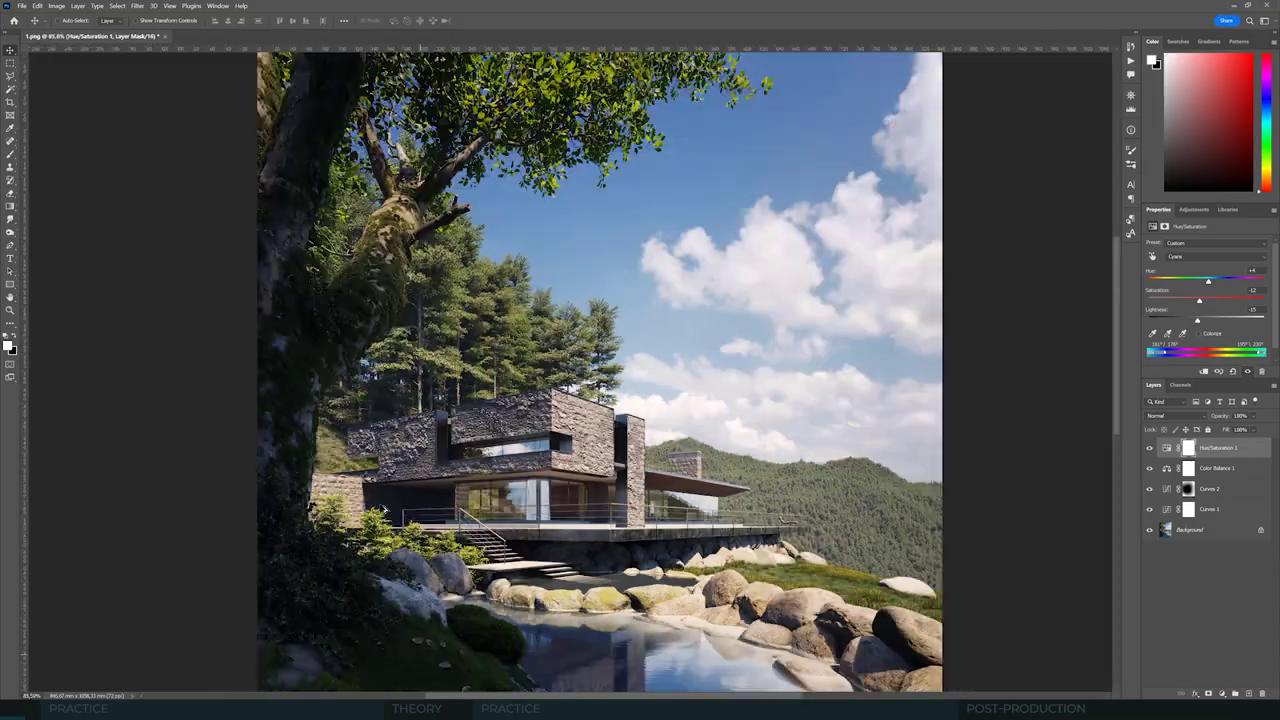
Step: Fit the image on screen, boost the yellow foliage tones' saturation to +97, and invert the mask
key(ctrl+minus)
key(ctrl+minus)
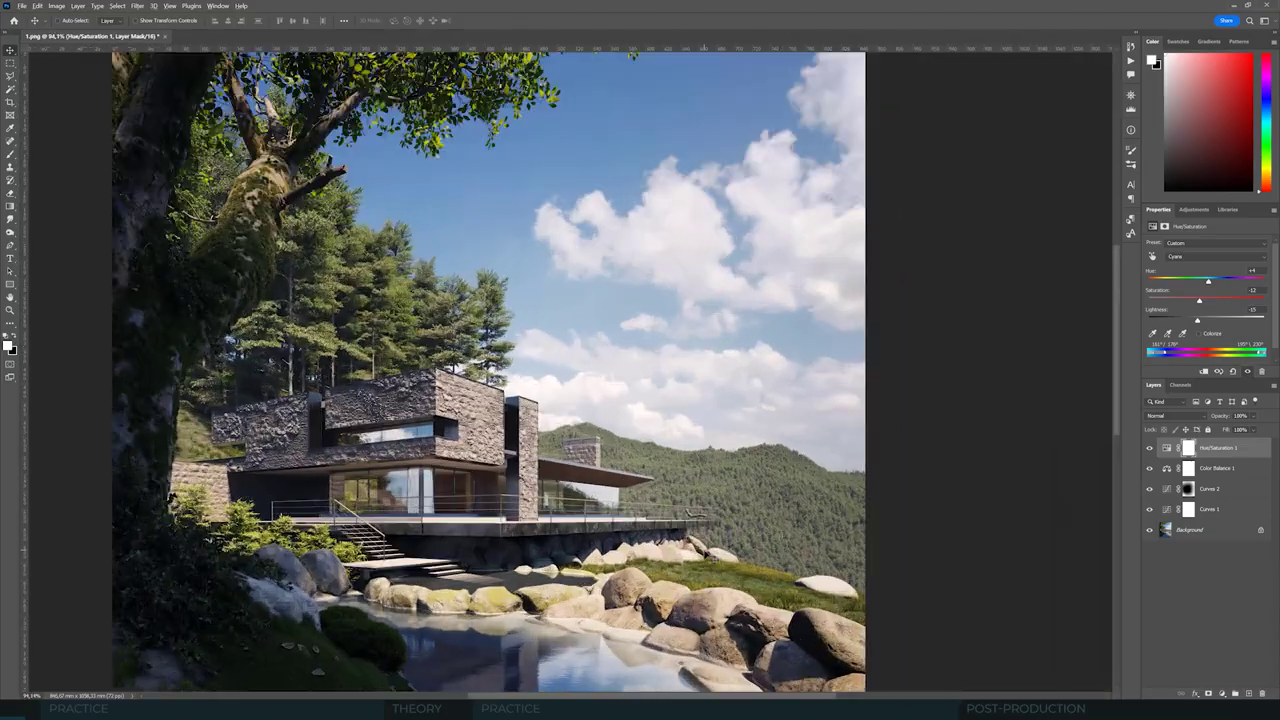
key(ctrl+0)
alt+scroll(490, 430, up, 4)
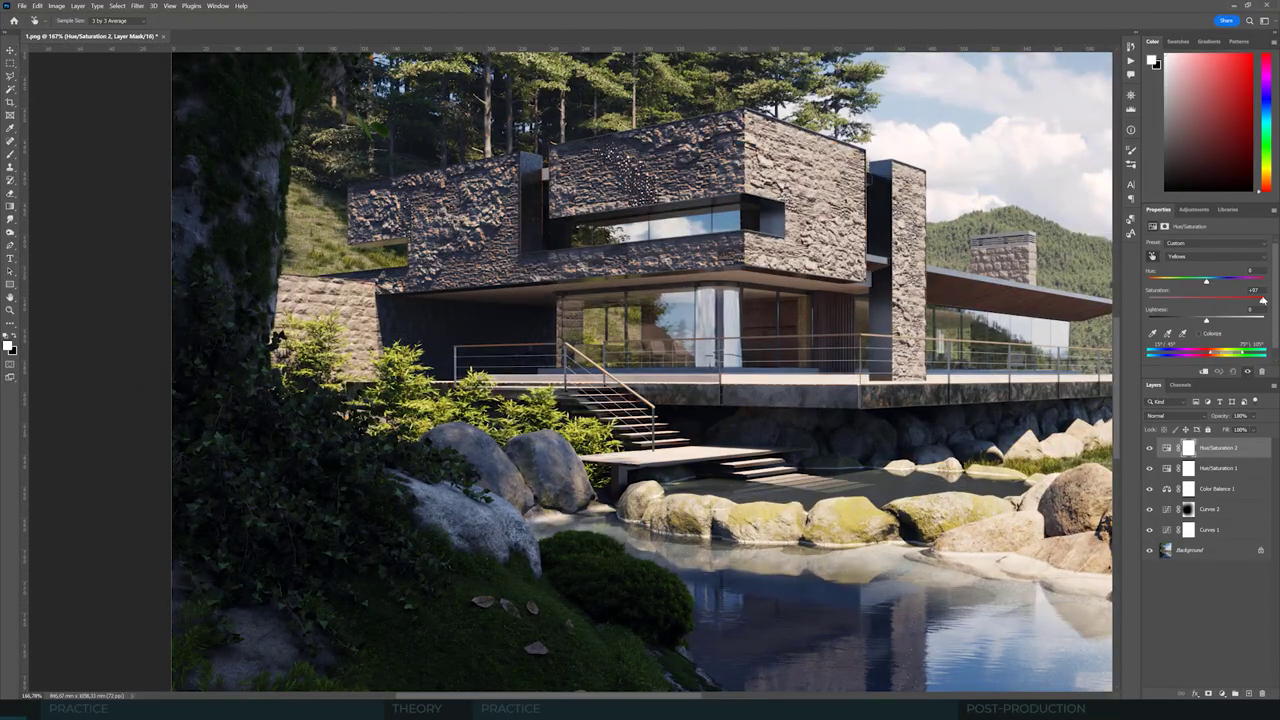
click(1152, 256)
drag(700, 280, 790, 280)
key(ctrl+i)
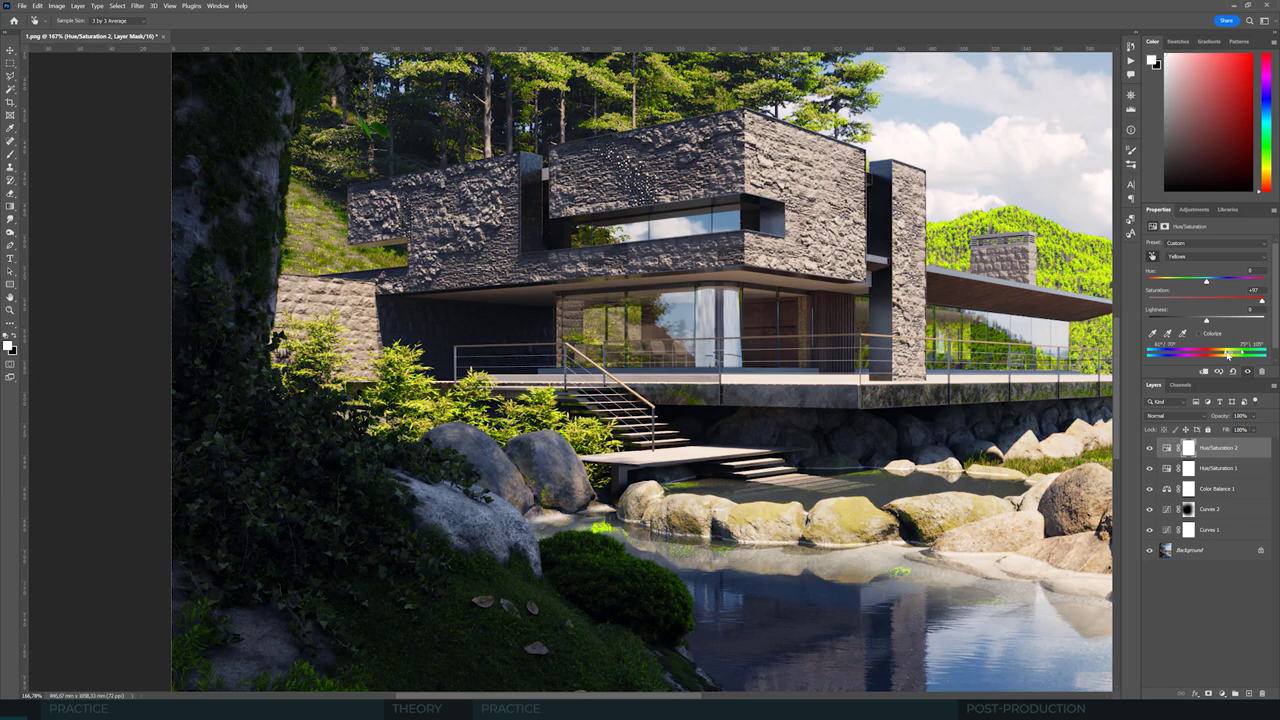
key(g)
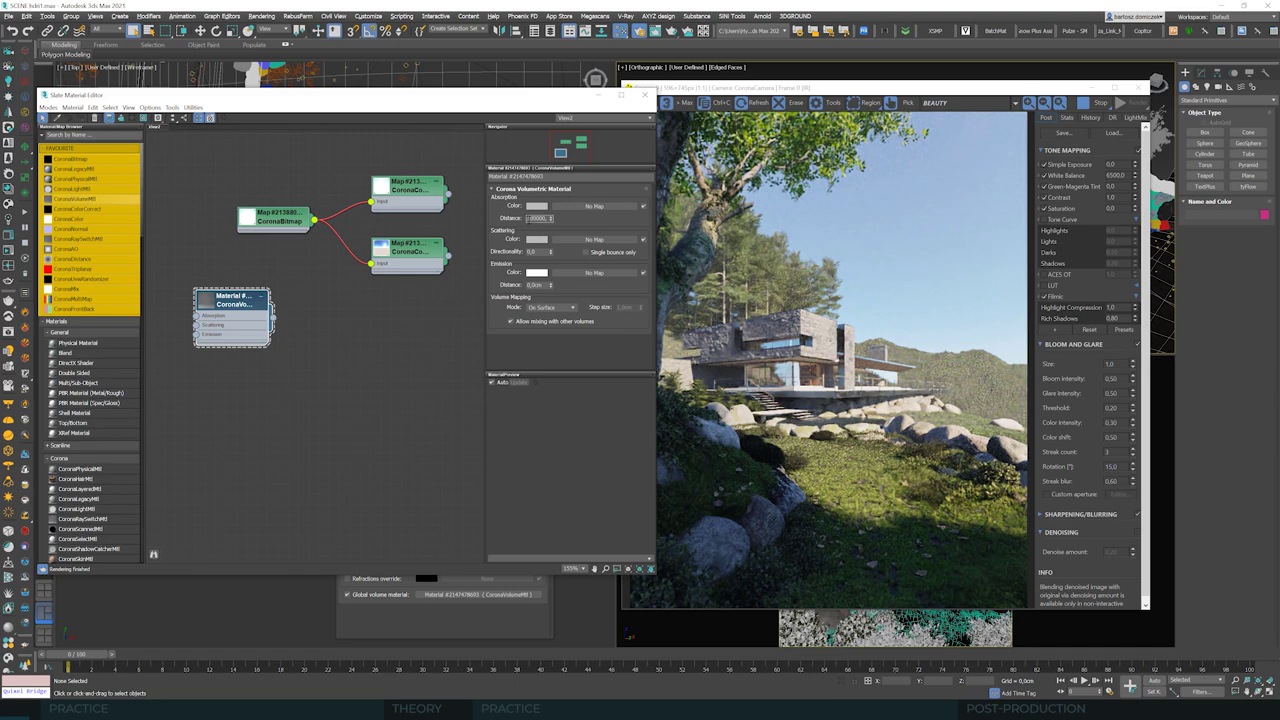
Step: Adjust the volumetric absorption distance and set tone-mapping Rich Shadows to 0.8
drag(550, 218, 550, 212)
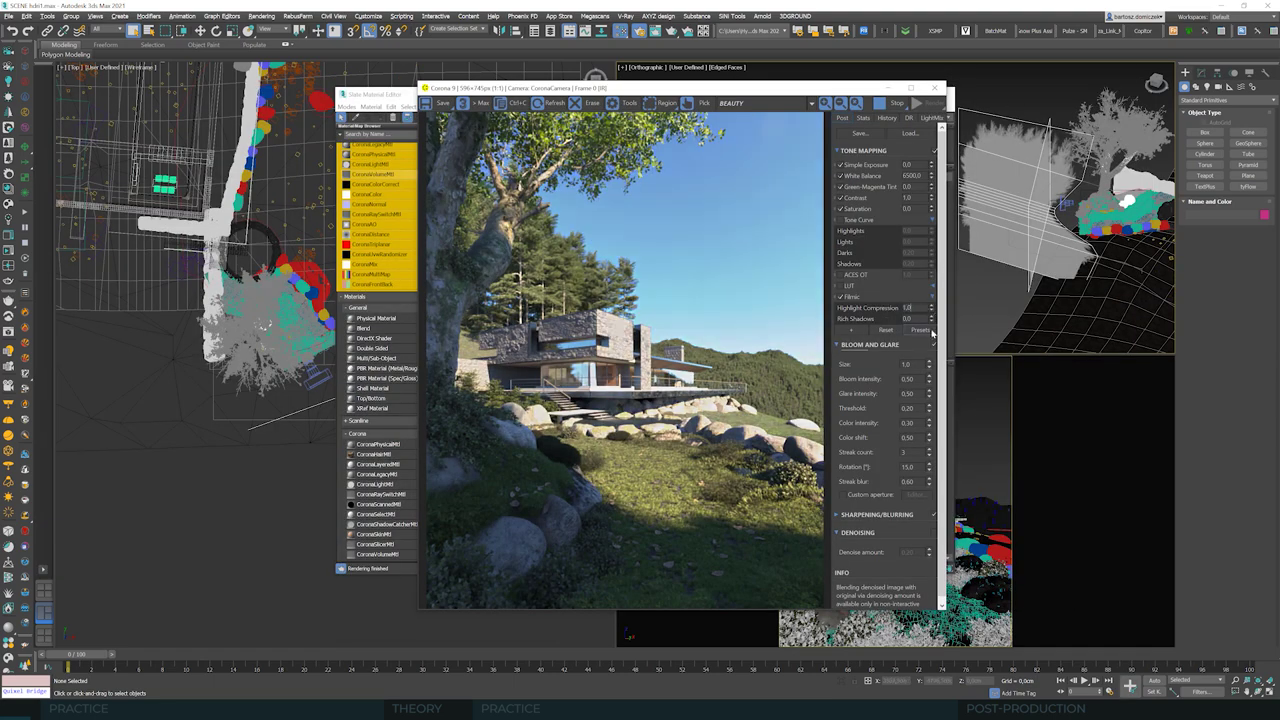
drag(931, 318, 935, 260)
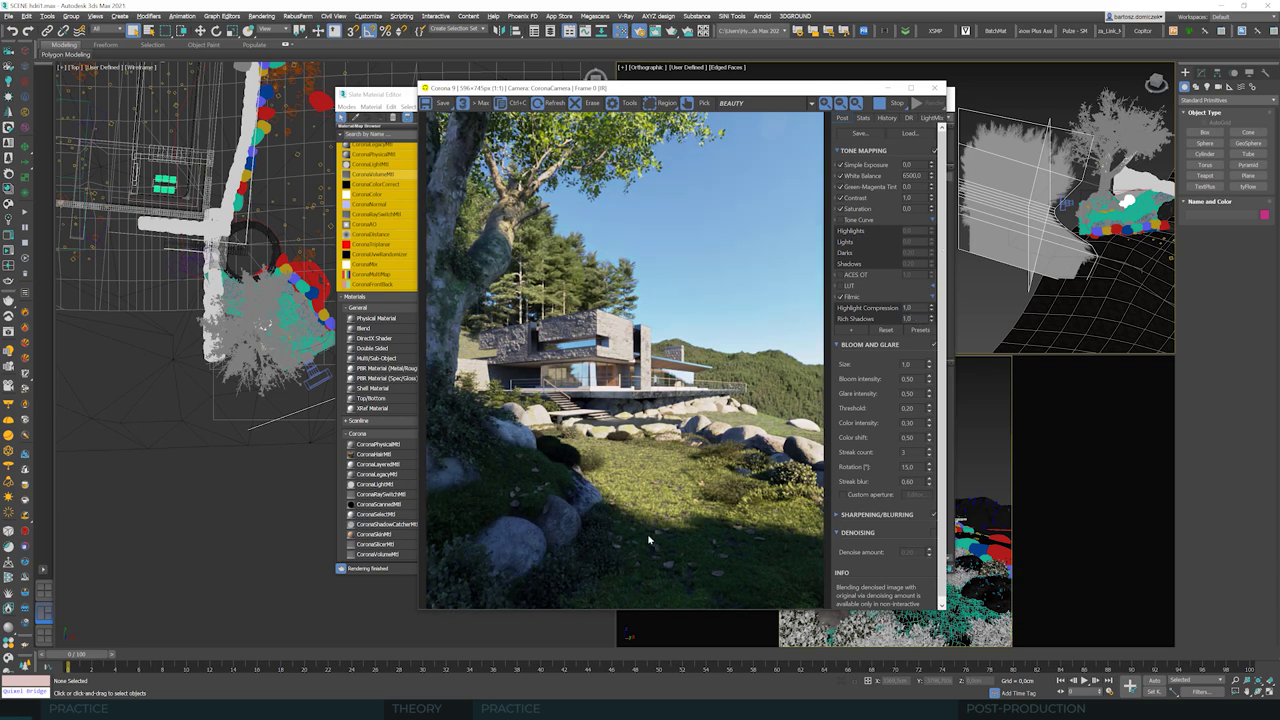
drag(932, 318, 933, 338)
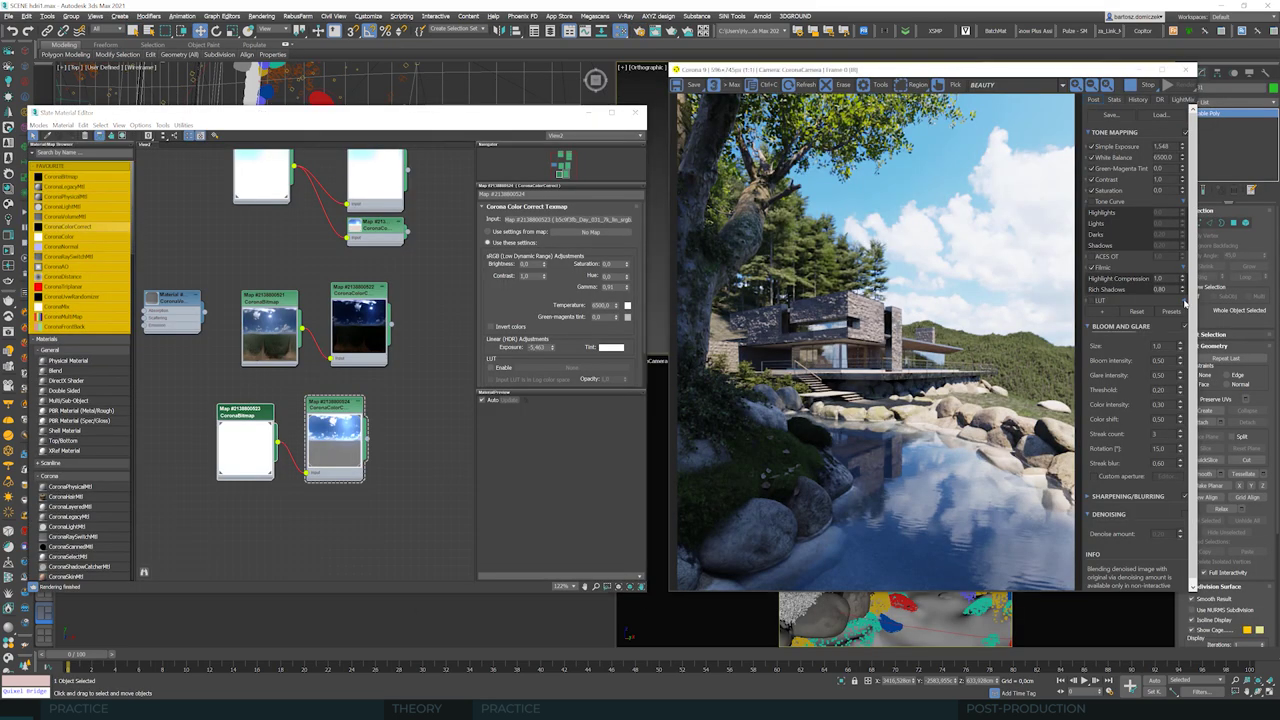
Step: Enable Curves in the tone mapping and review them in the enlarged curve editor
click(1092, 344)
click(1168, 356)
drag(1150, 112, 810, 143)
drag(943, 371, 1171, 400)
drag(900, 143, 485, 198)
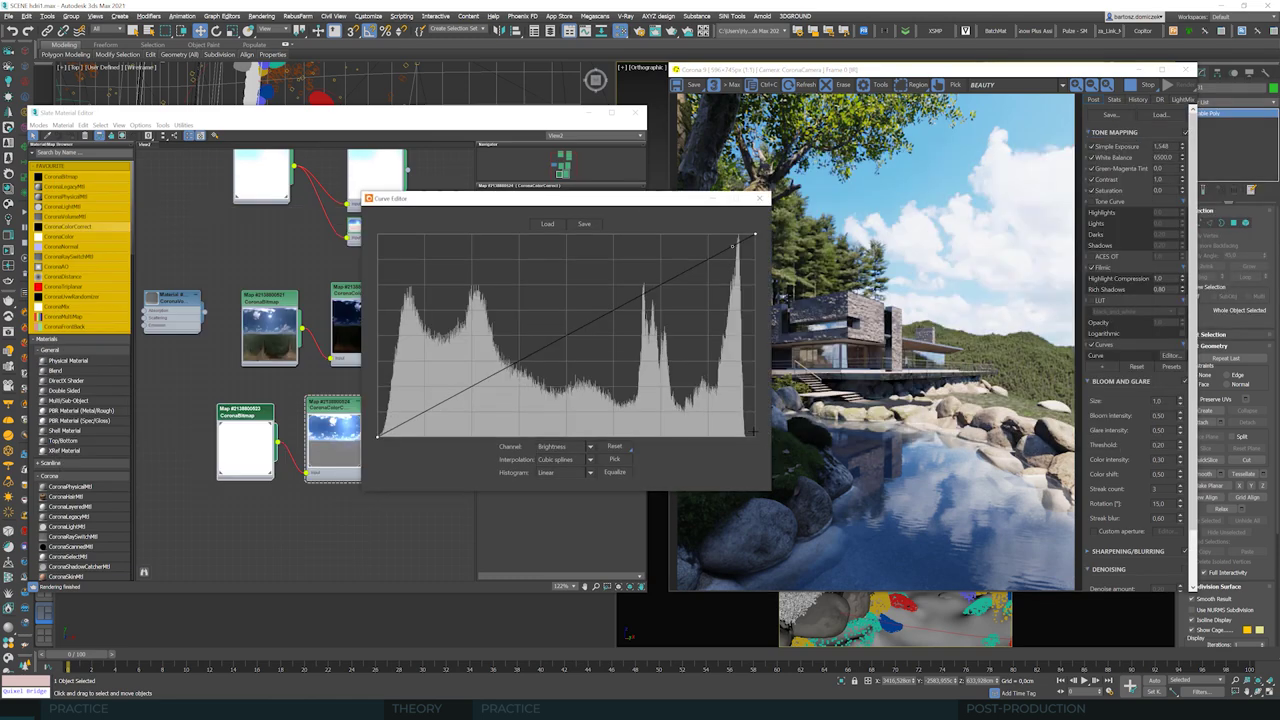
scroll(1024, 180, up, 2)
click(760, 198)
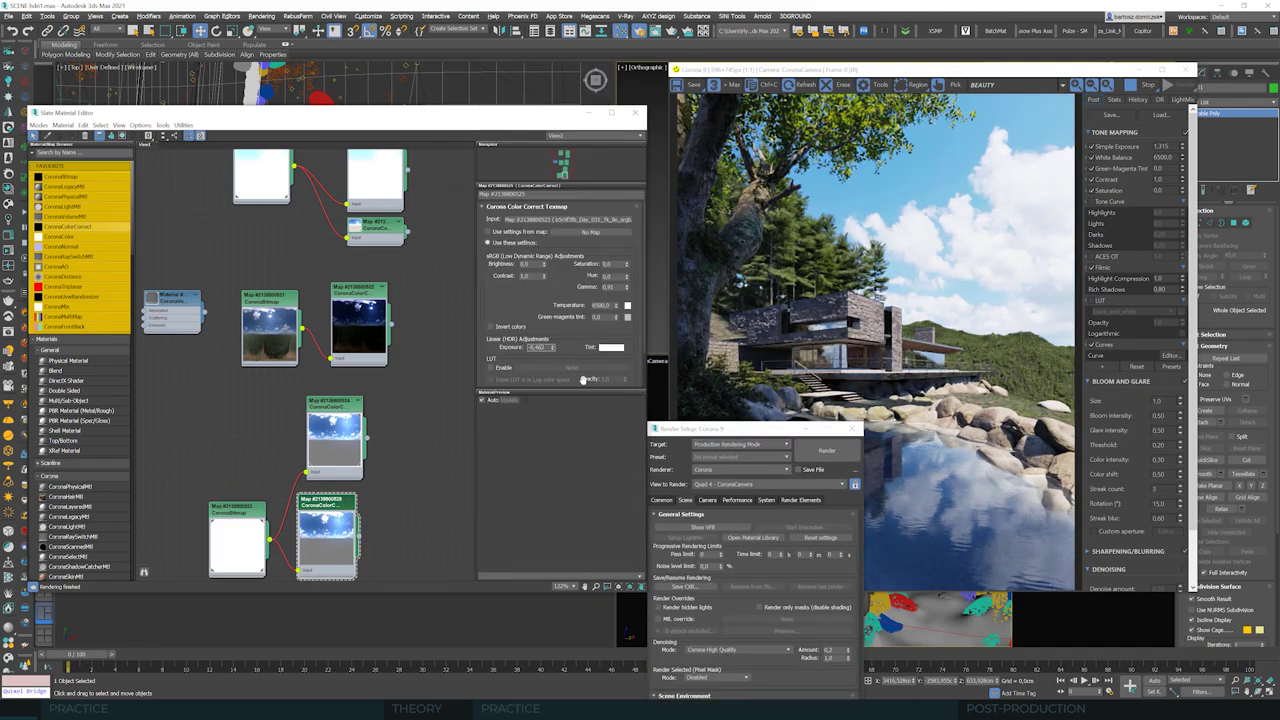
Step: Shift the environment map's horizontal U offset to 0,19
drag(720, 428, 633, 415)
click(608, 286)
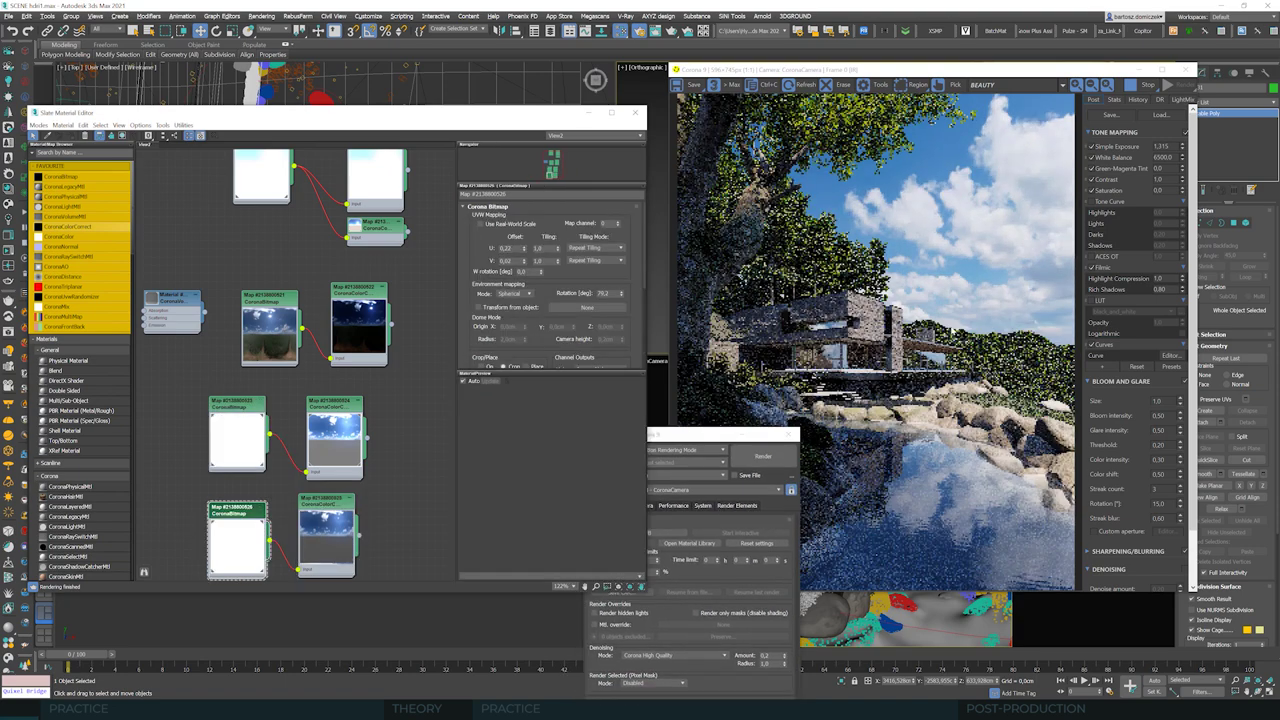
drag(524, 247, 525, 254)
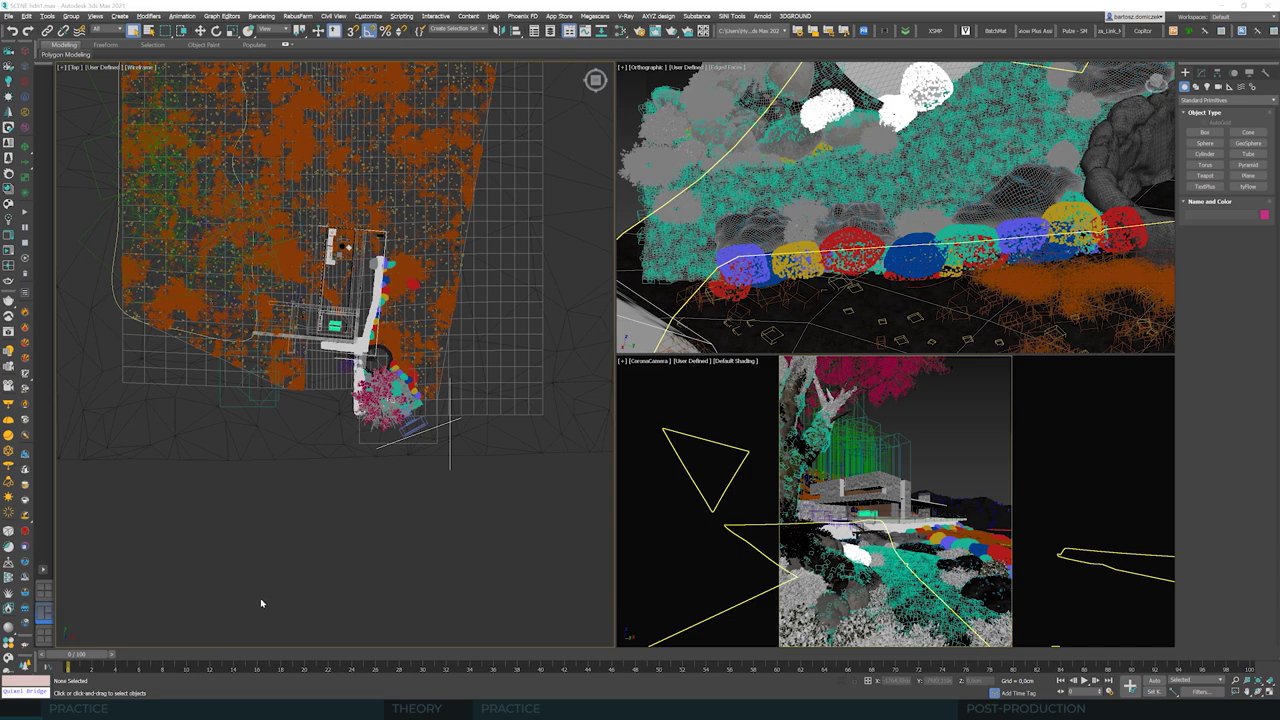
Step: Hide the spline shapes and frame the house, tree and rocks from above
key(shift+s)
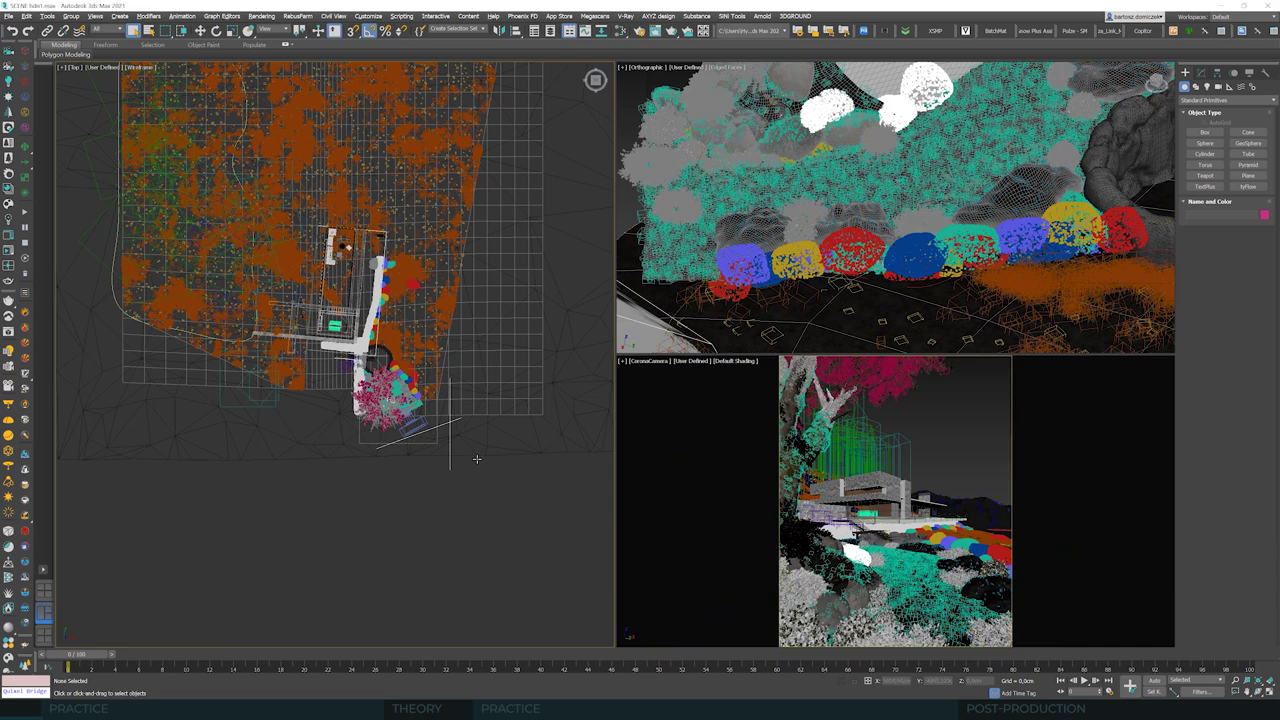
scroll(476, 459, up, 4)
middle_drag(466, 540, 437, 531)
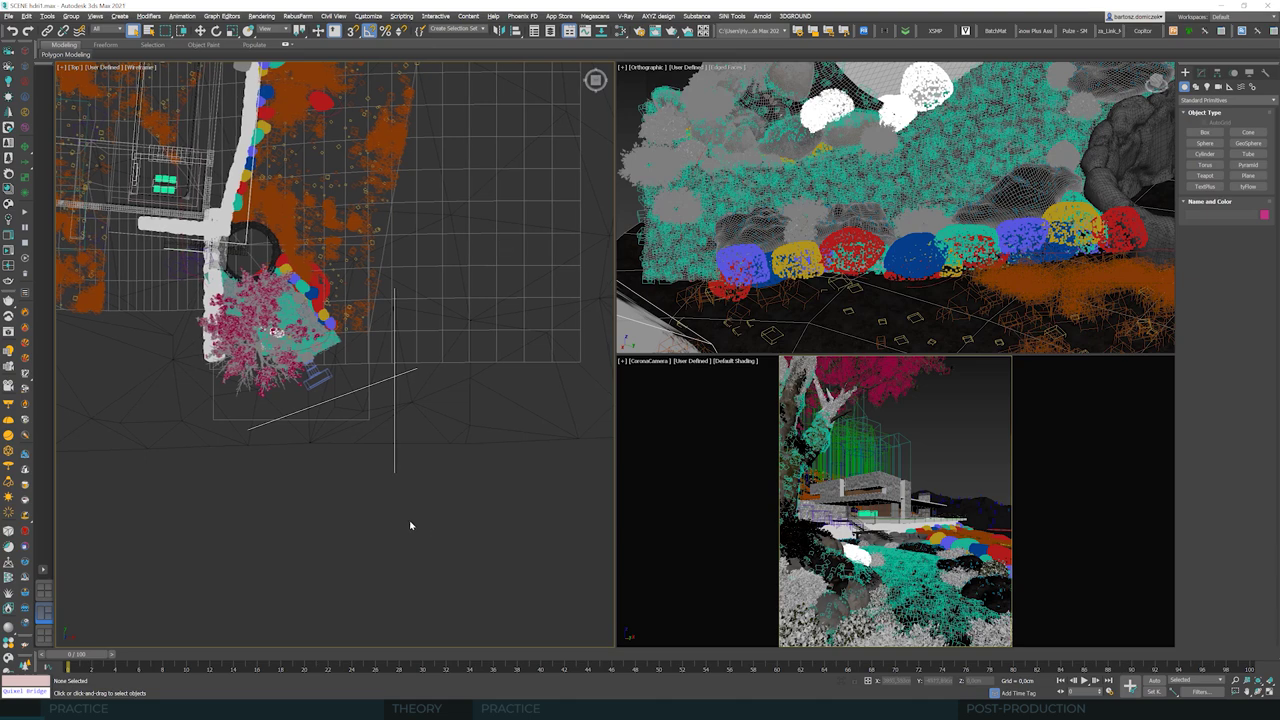
alt+middle_drag(771, 287, 962, 243)
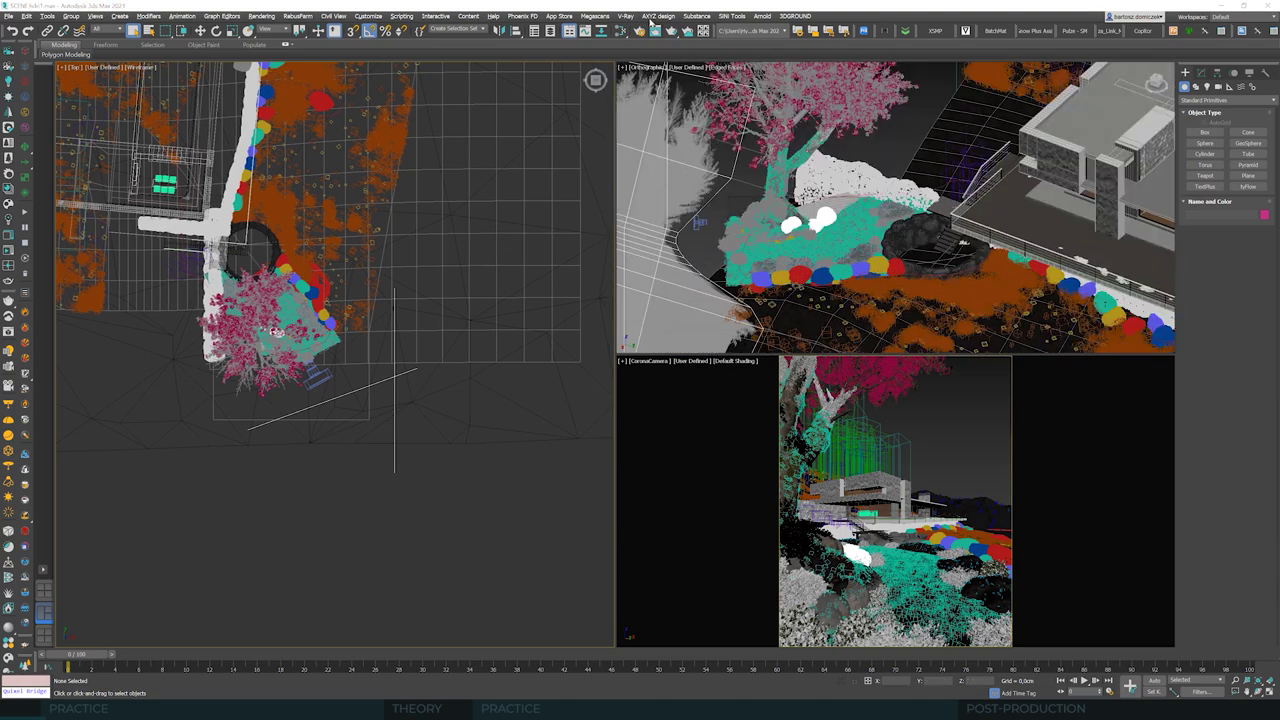
Step: Bring up the Slate Material Editor and Render Setup and arrange both windows
click(620, 30)
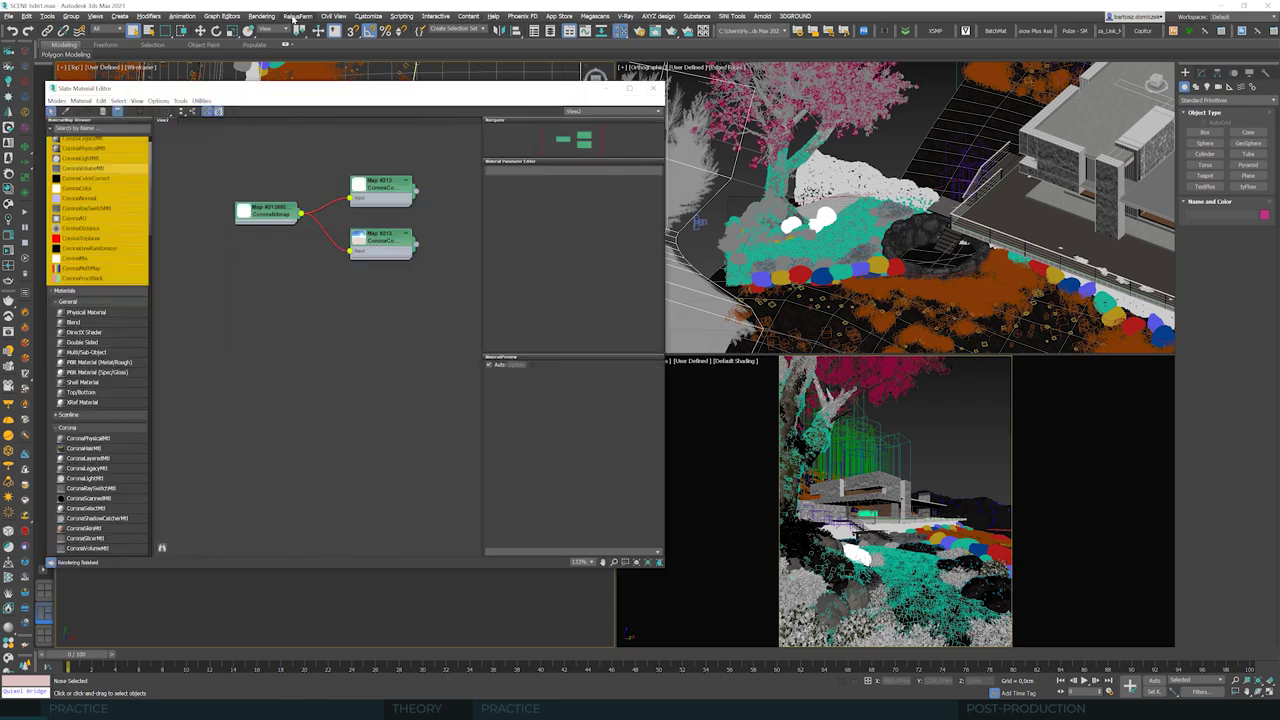
click(262, 18)
click(683, 305)
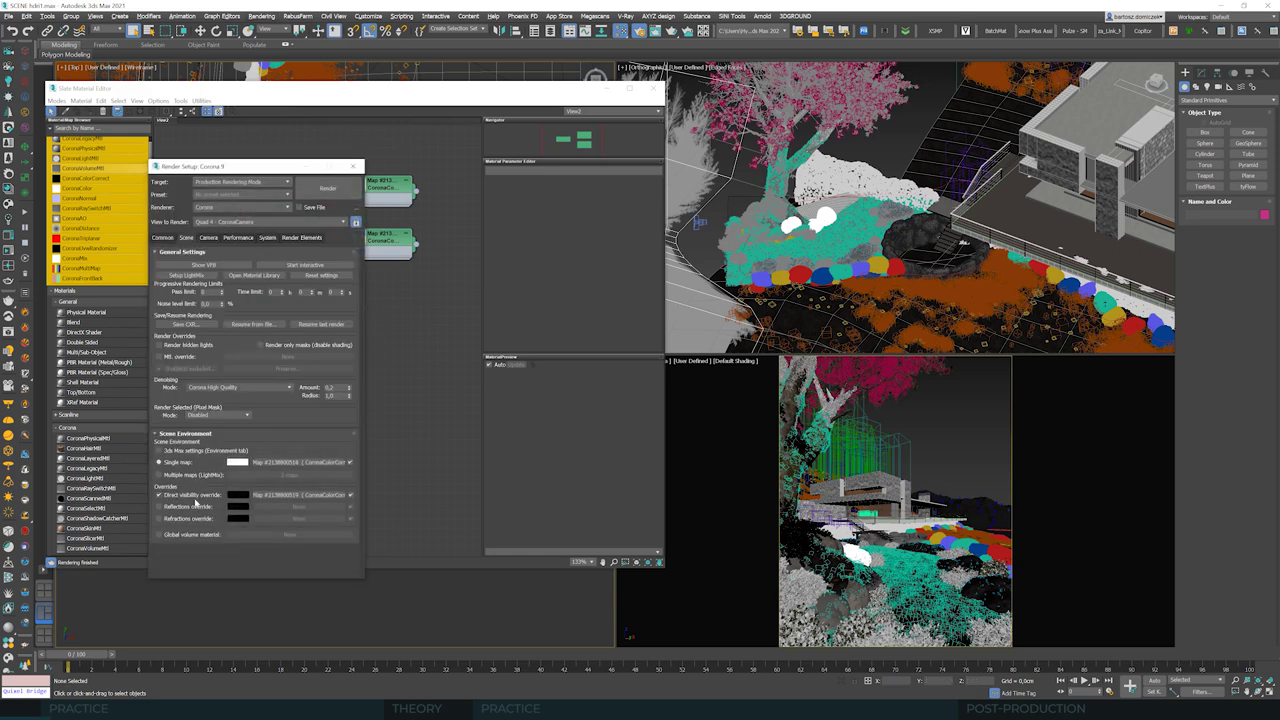
mouse_move(250, 166)
mouse_down()
mouse_move(272, 170)
mouse_move(265, 146)
mouse_up()
alt+middle_drag(880, 160, 801, 189)
scroll(801, 189, up, 2)
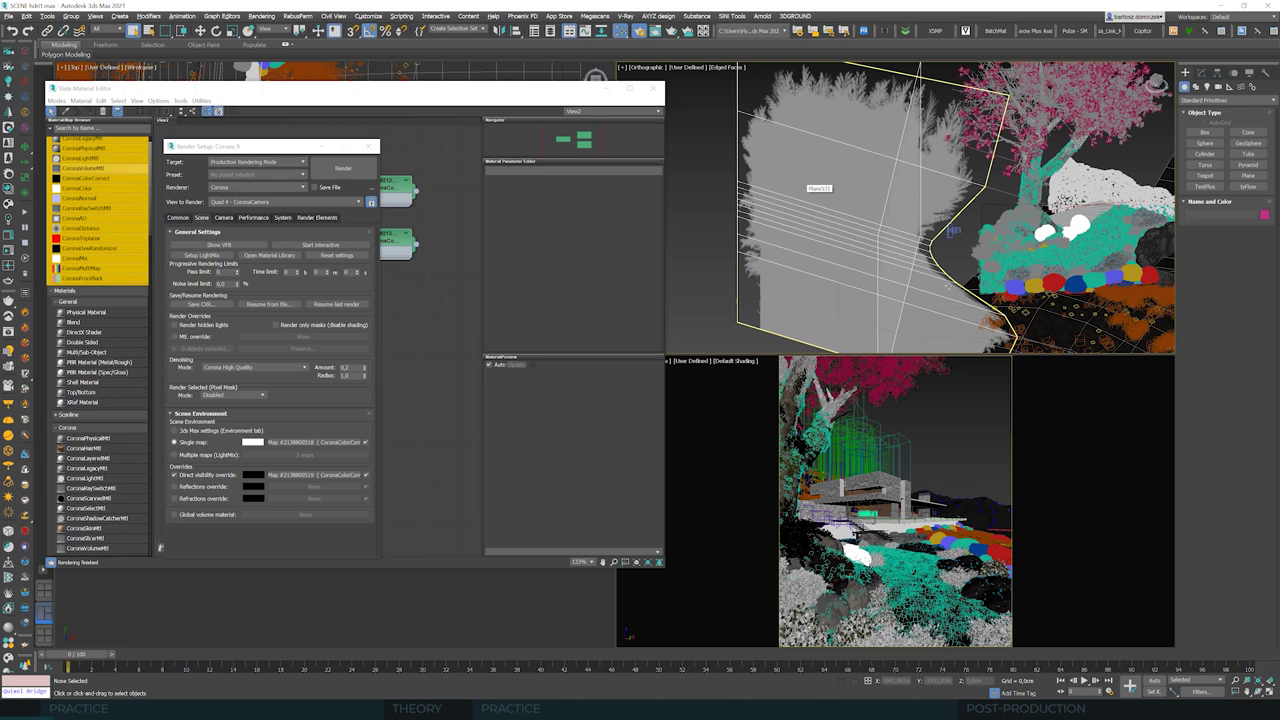
drag(407, 84, 690, 92)
drag(218, 148, 536, 144)
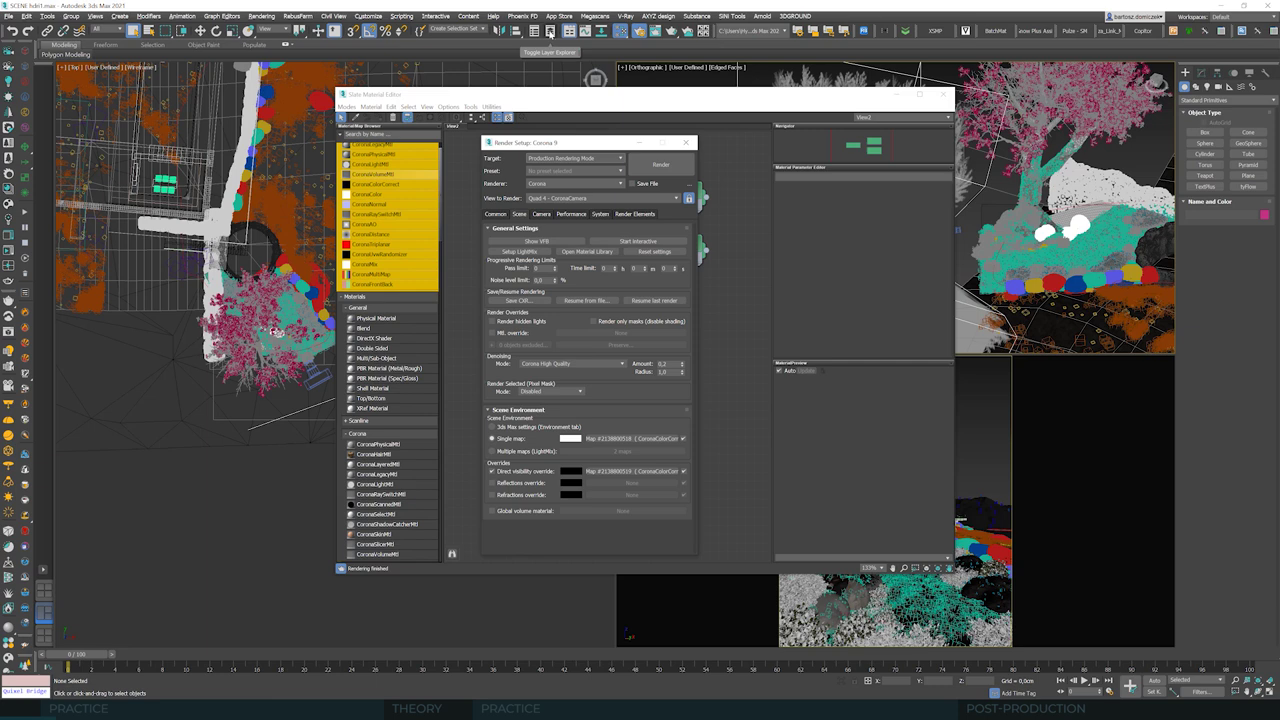
Step: Hide the Assets_LowPoly layer and toggle Assets_HighPoly visibility in the Layer Explorer
click(549, 31)
click(380, 310)
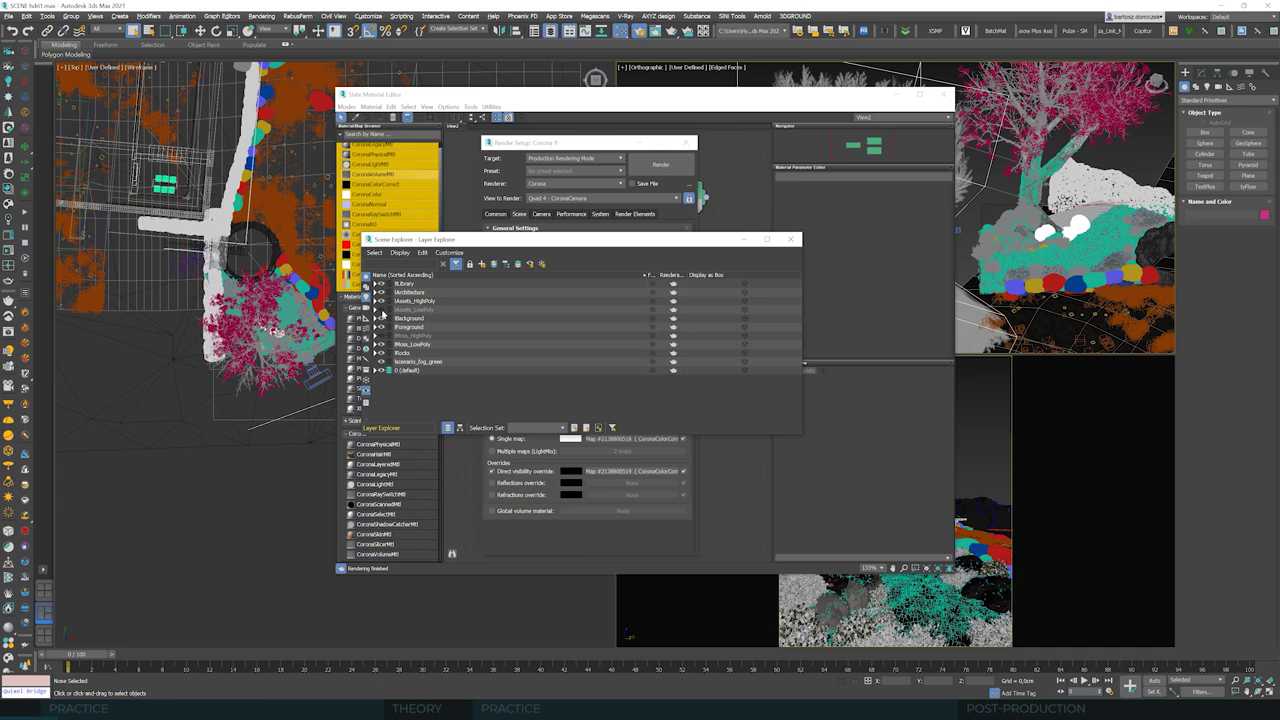
click(380, 301)
click(790, 239)
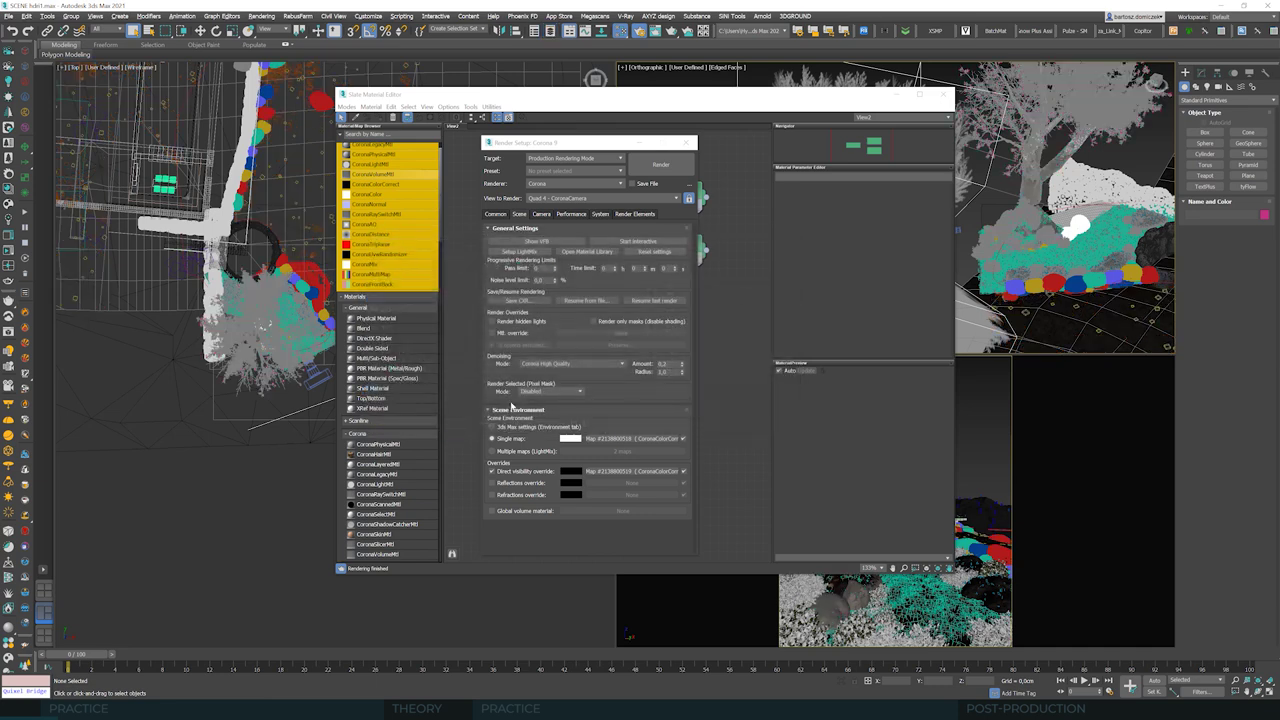
Step: Render the camera view and enlarge the Corona frame buffer to fit the image
click(9, 253)
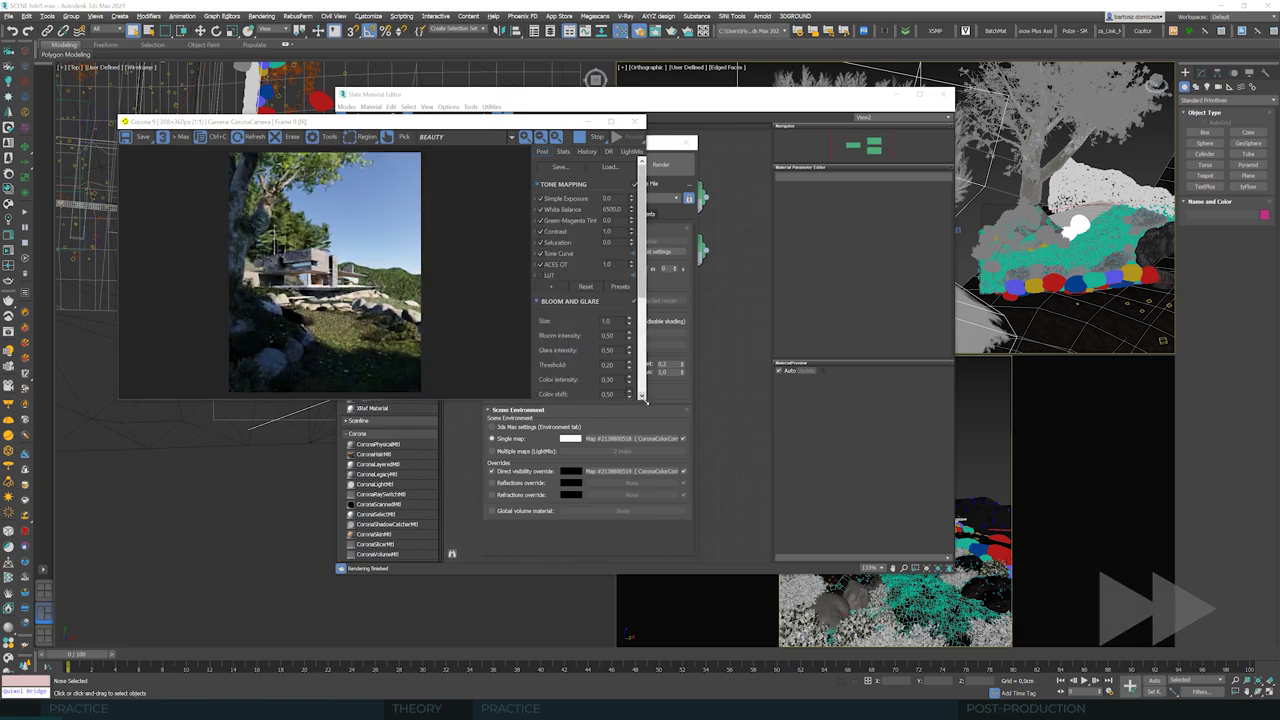
drag(646, 399, 650, 600)
drag(530, 94, 838, 90)
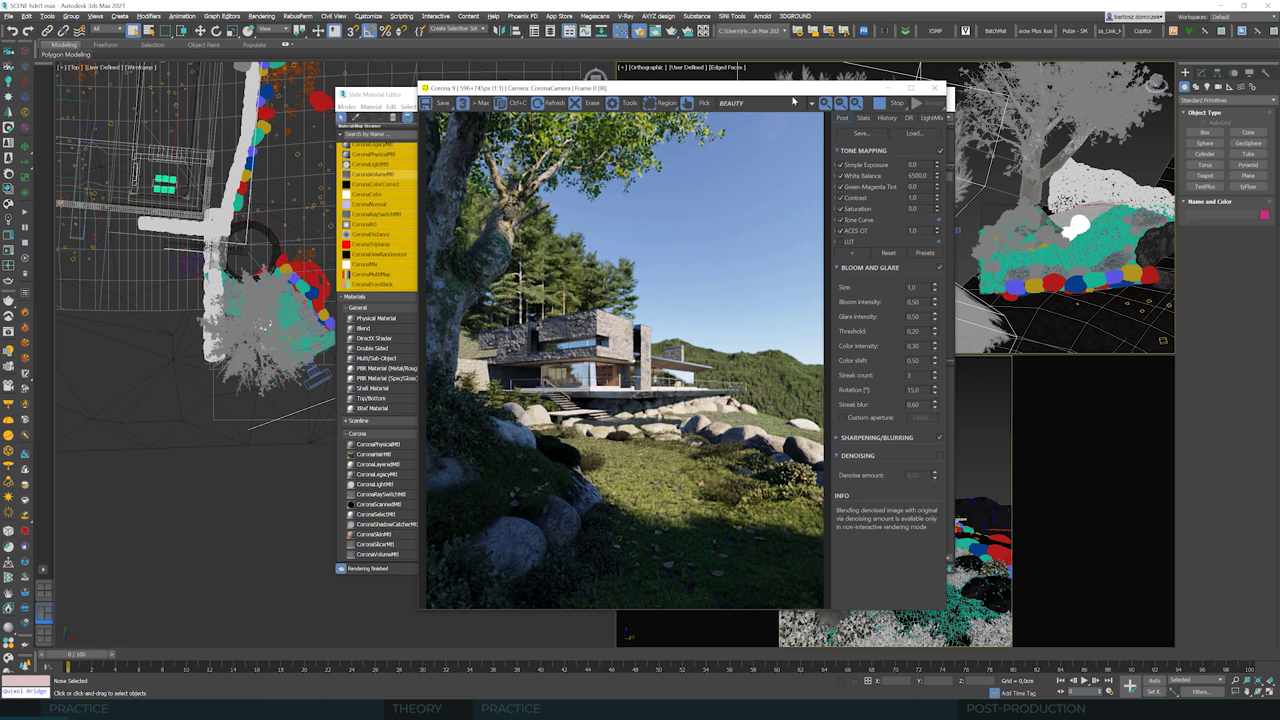
Step: Turn off the Tone Curve and ACES tone-mapping operators
alt+middle_drag(1074, 212, 1112, 204)
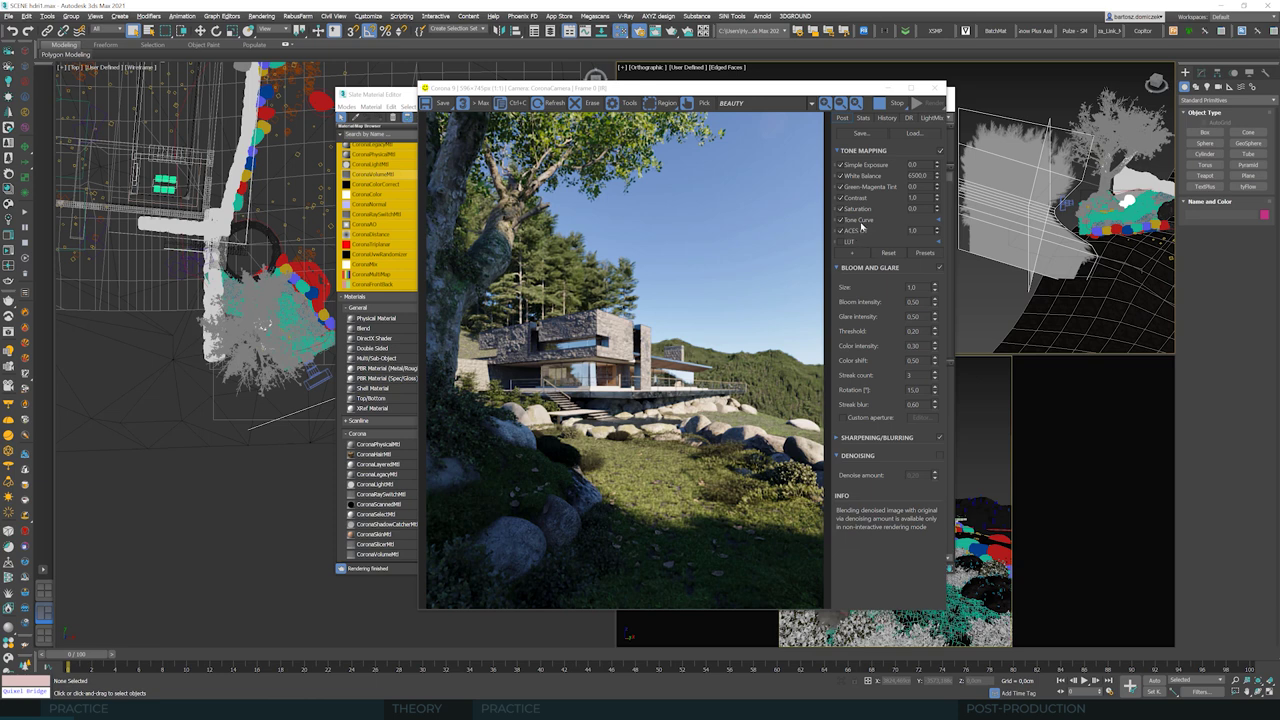
click(939, 219)
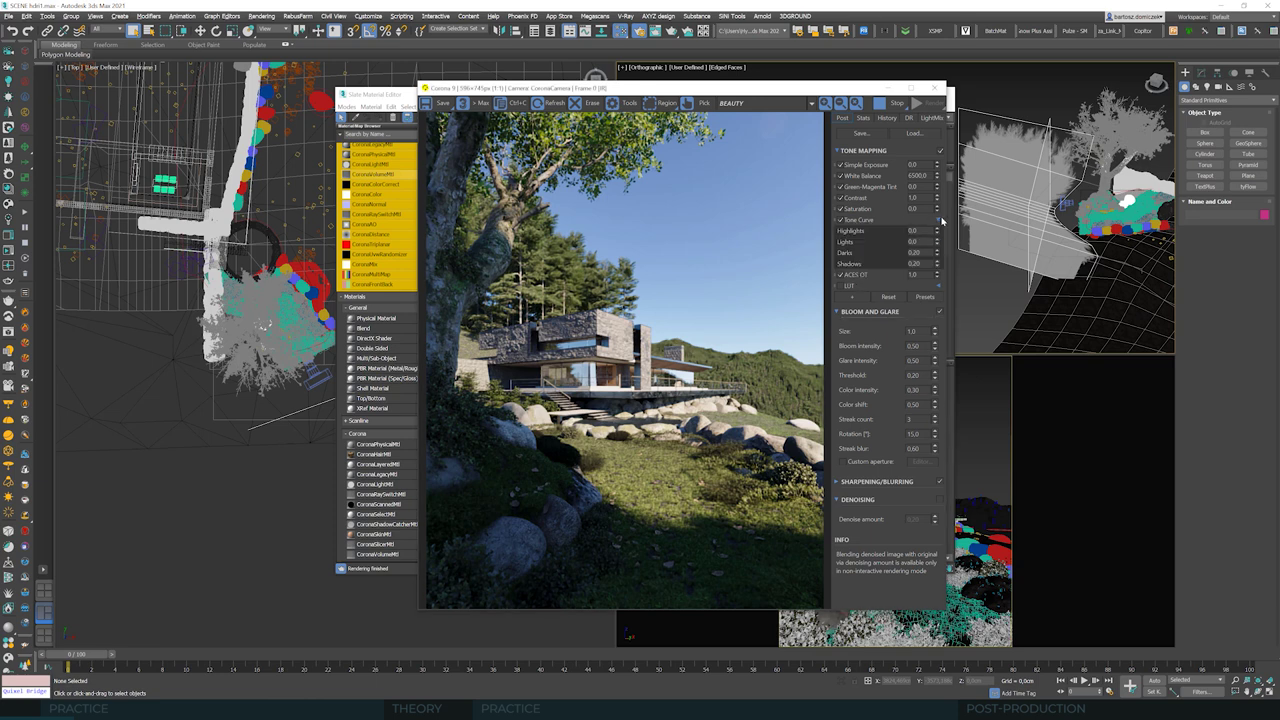
click(840, 220)
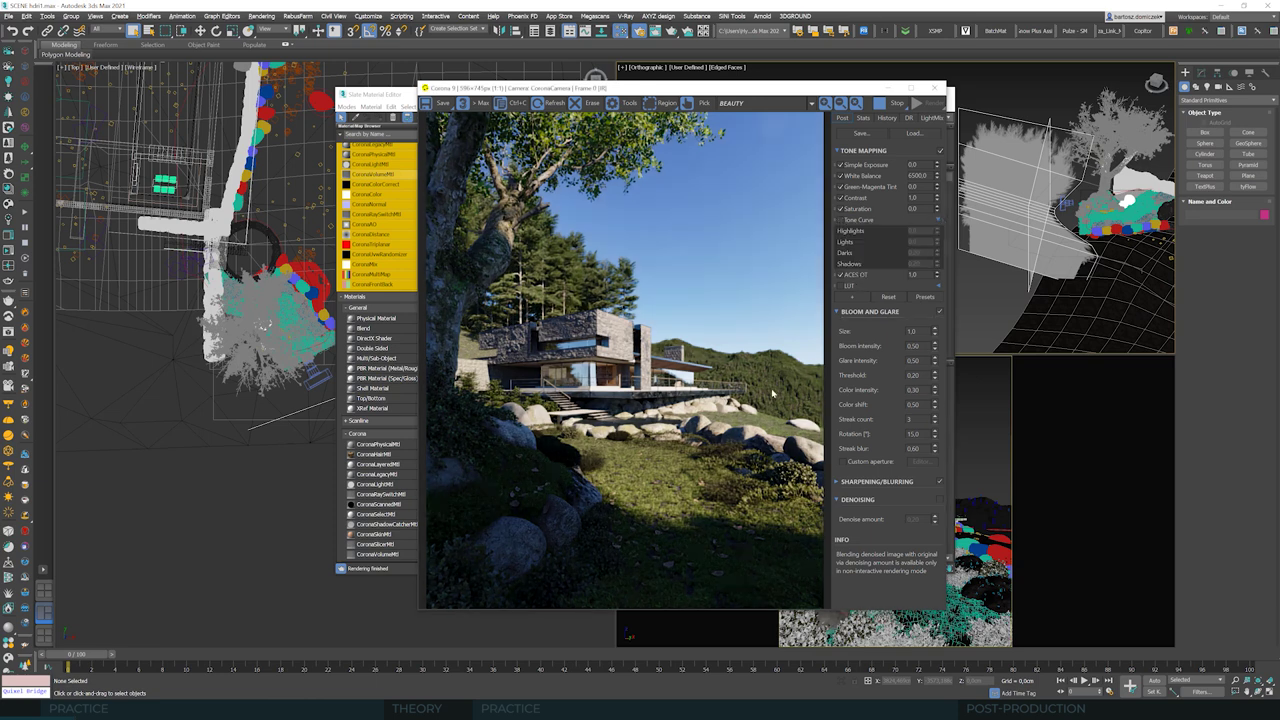
click(841, 220)
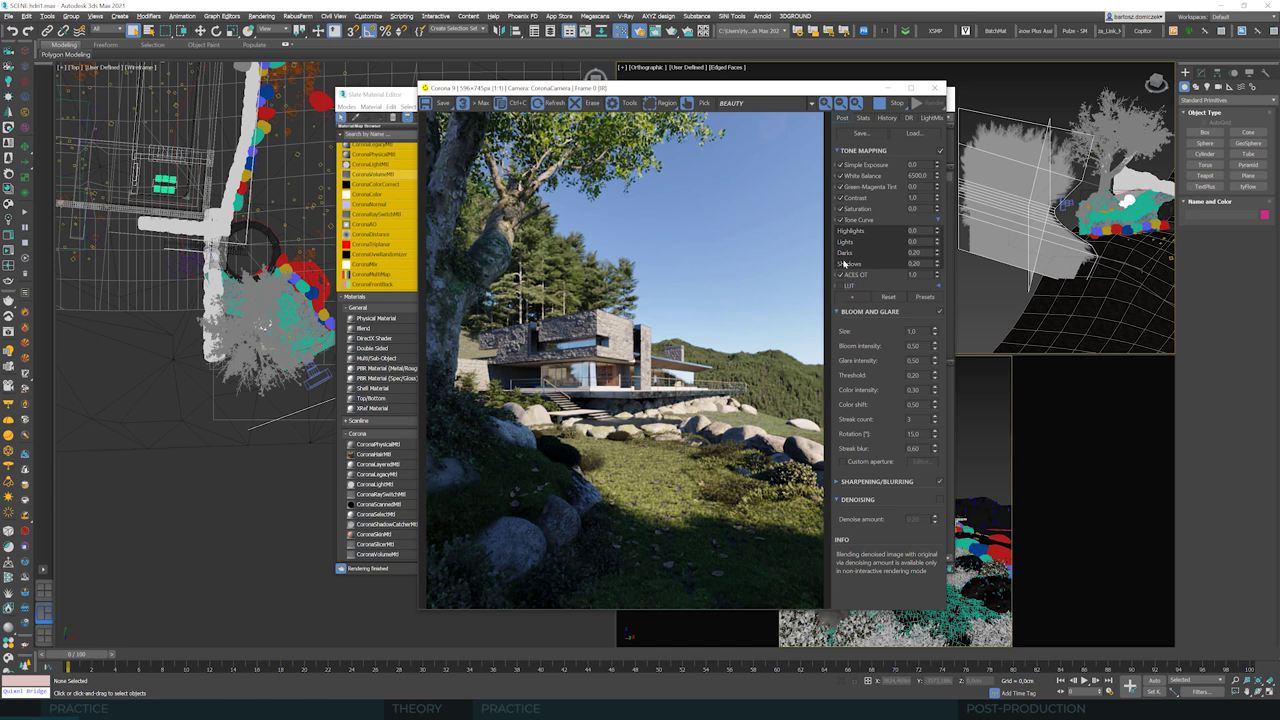
click(842, 220)
click(842, 274)
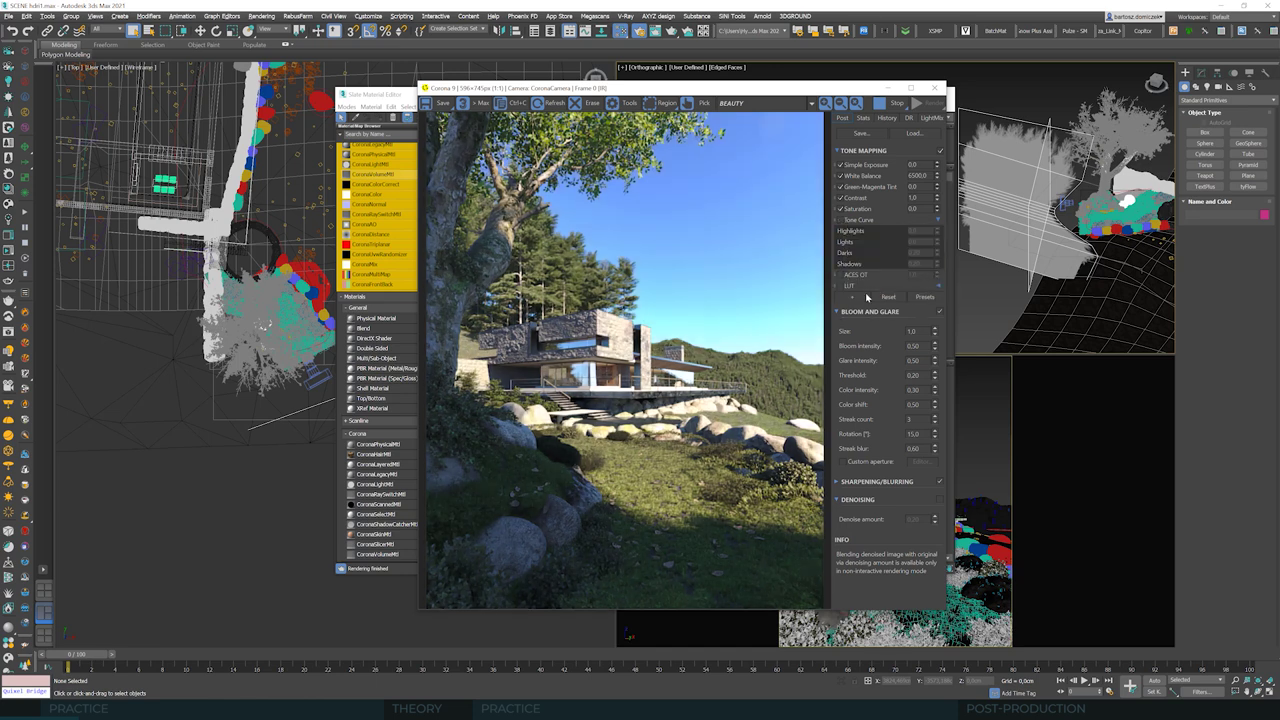
Step: Add a Filmic Mapping operator to Tone Mapping and expand its settings
click(853, 298)
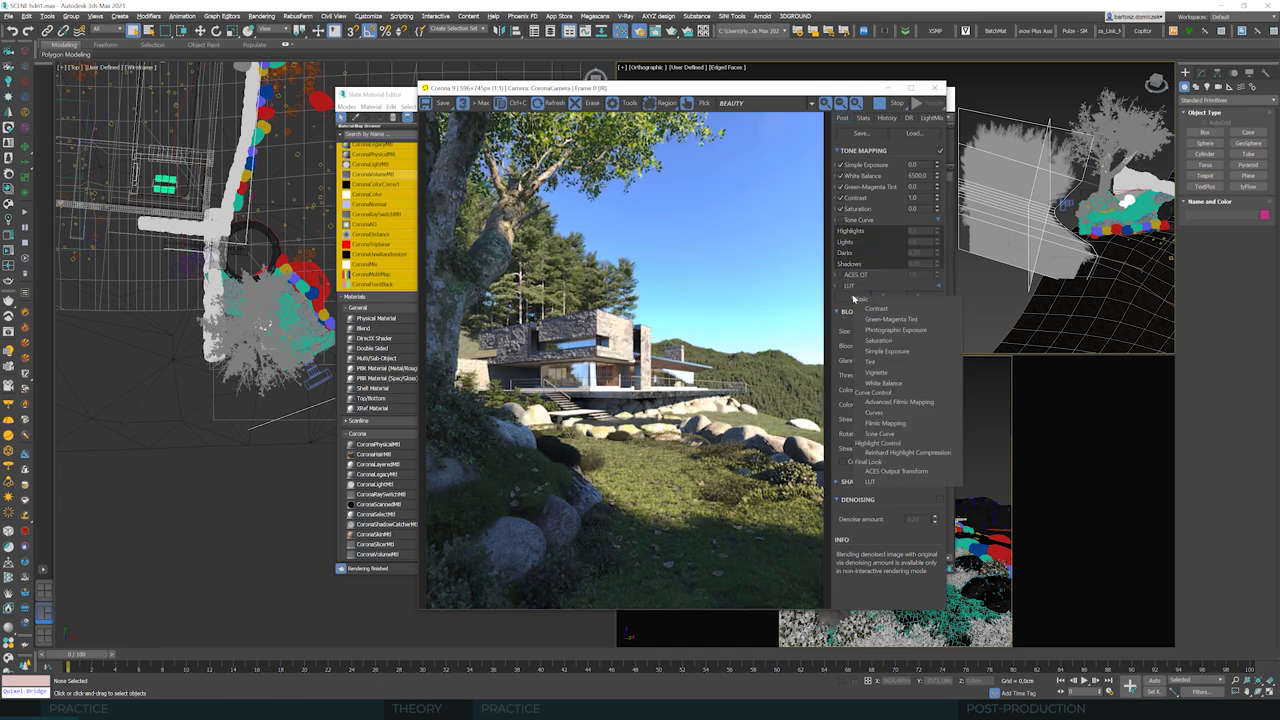
click(889, 424)
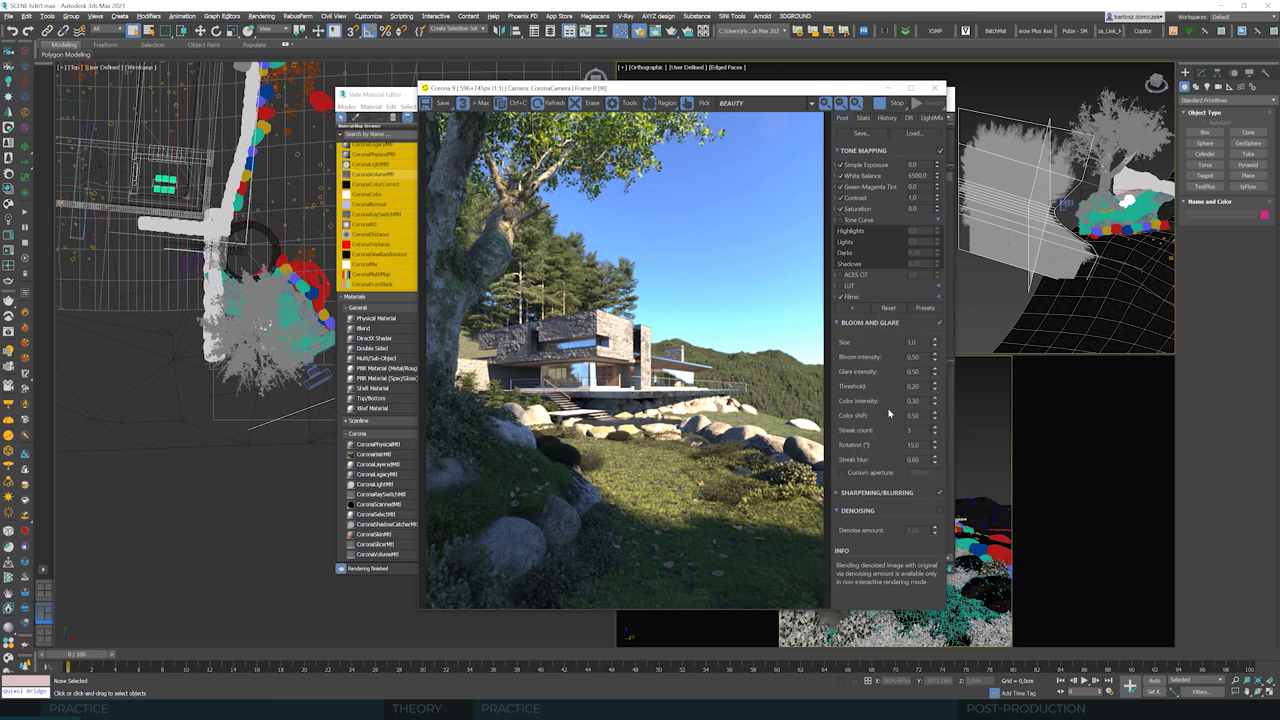
click(939, 297)
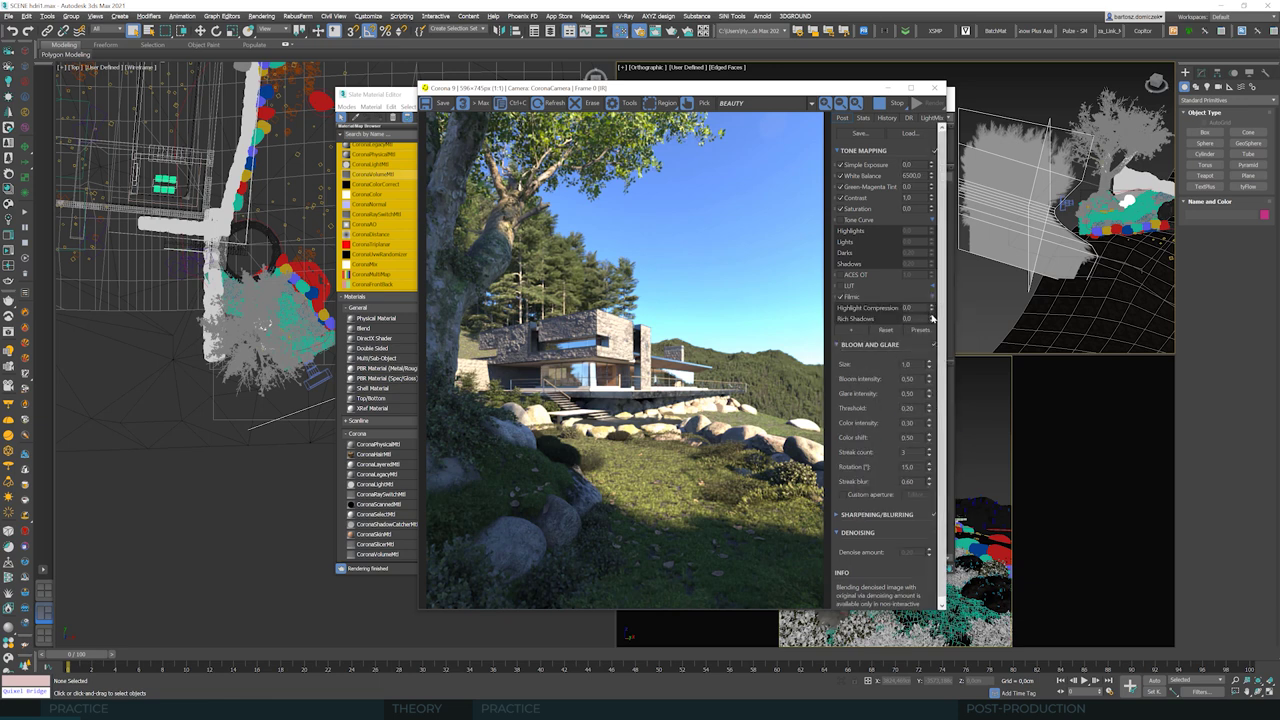
Step: Set the Filmic Highlight Compression to 1.0
drag(932, 312, 930, 286)
text(0.9)
key(Return)
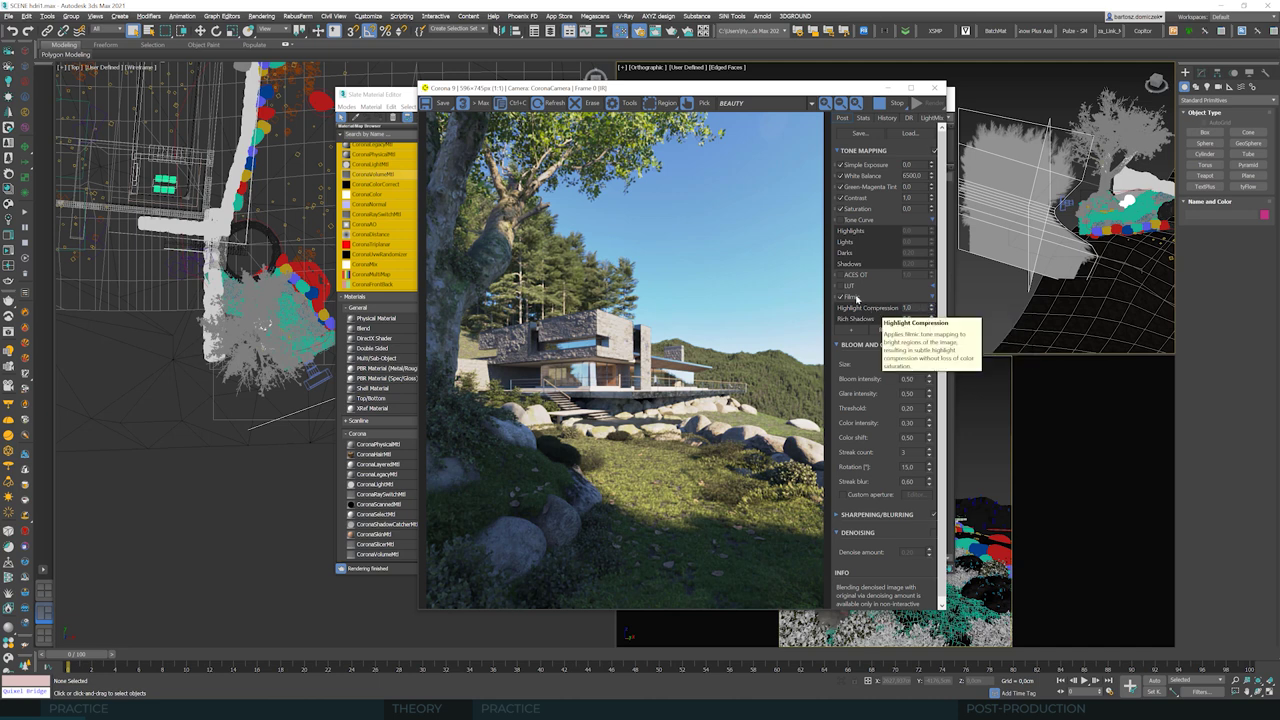
right_click(931, 313)
text(0.528)
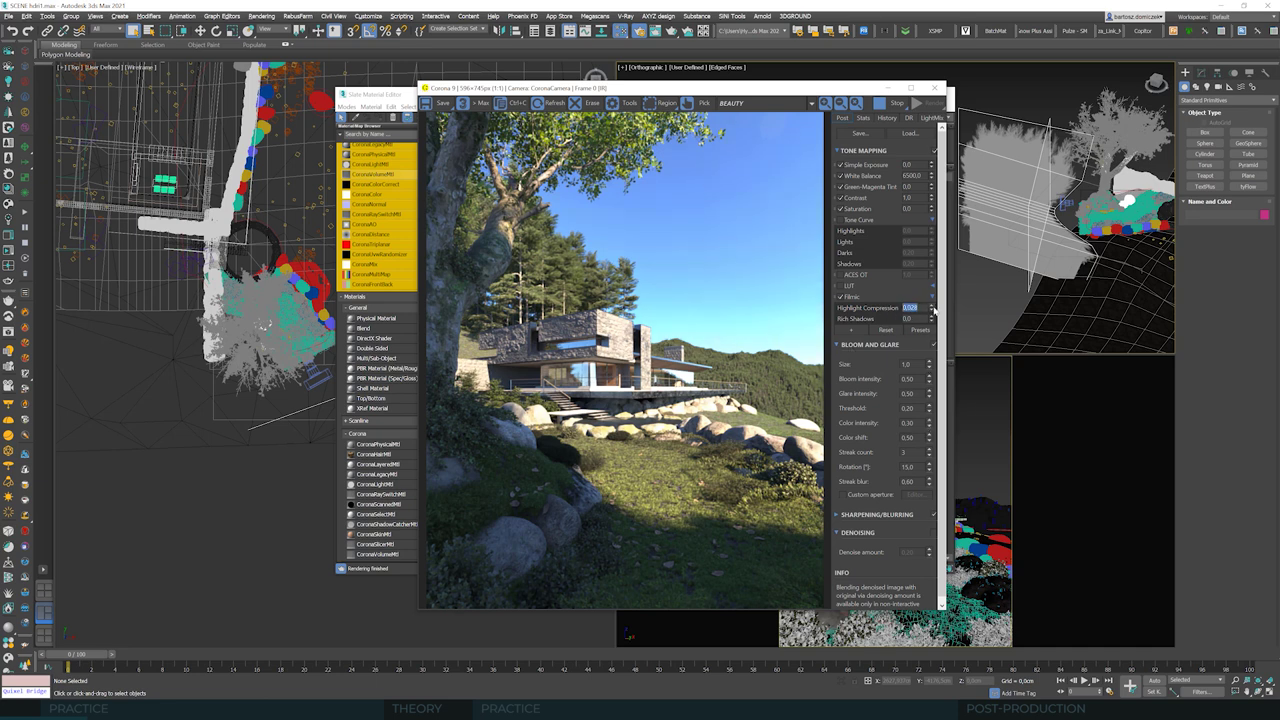
text(1)
key(Return)
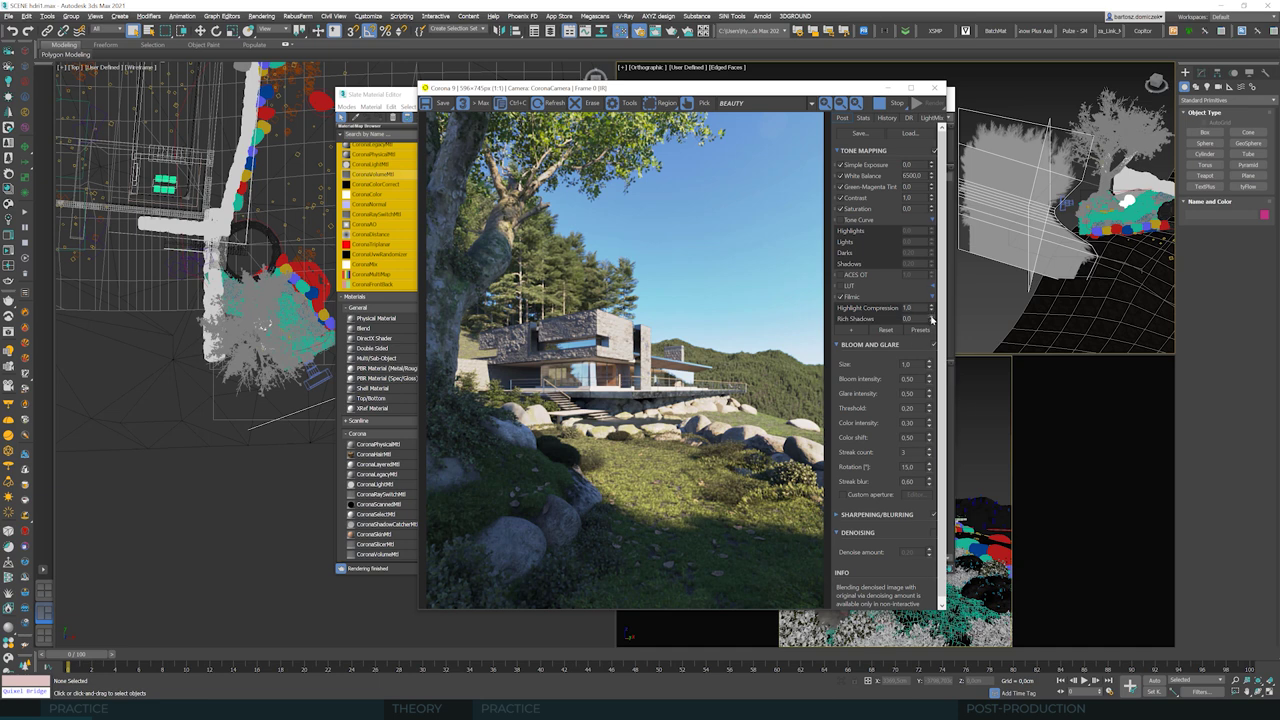
Step: Set Filmic Rich Shadows to 0.8 and check the render History for stored renders
drag(932, 318, 934, 290)
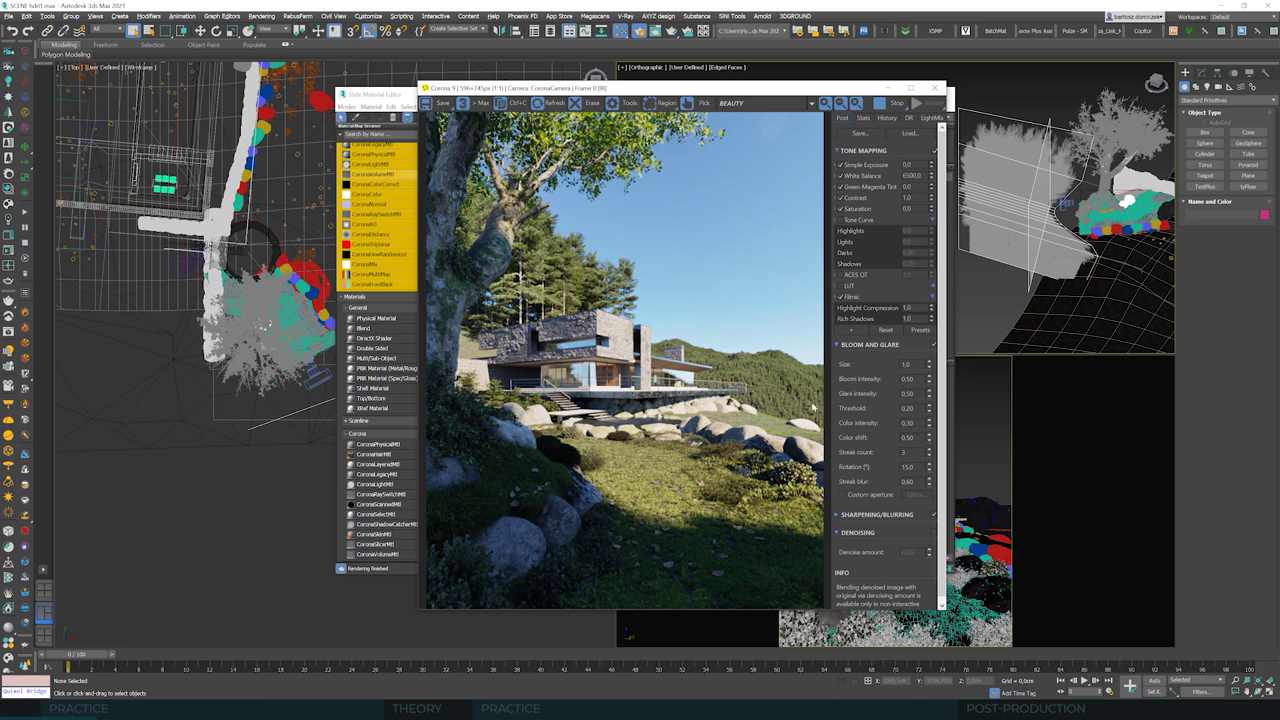
mouse_move(931, 316)
mouse_down()
mouse_move(929, 375)
mouse_move(933, 318)
mouse_up()
text(0,8)
key(shift+Tab)
click(887, 119)
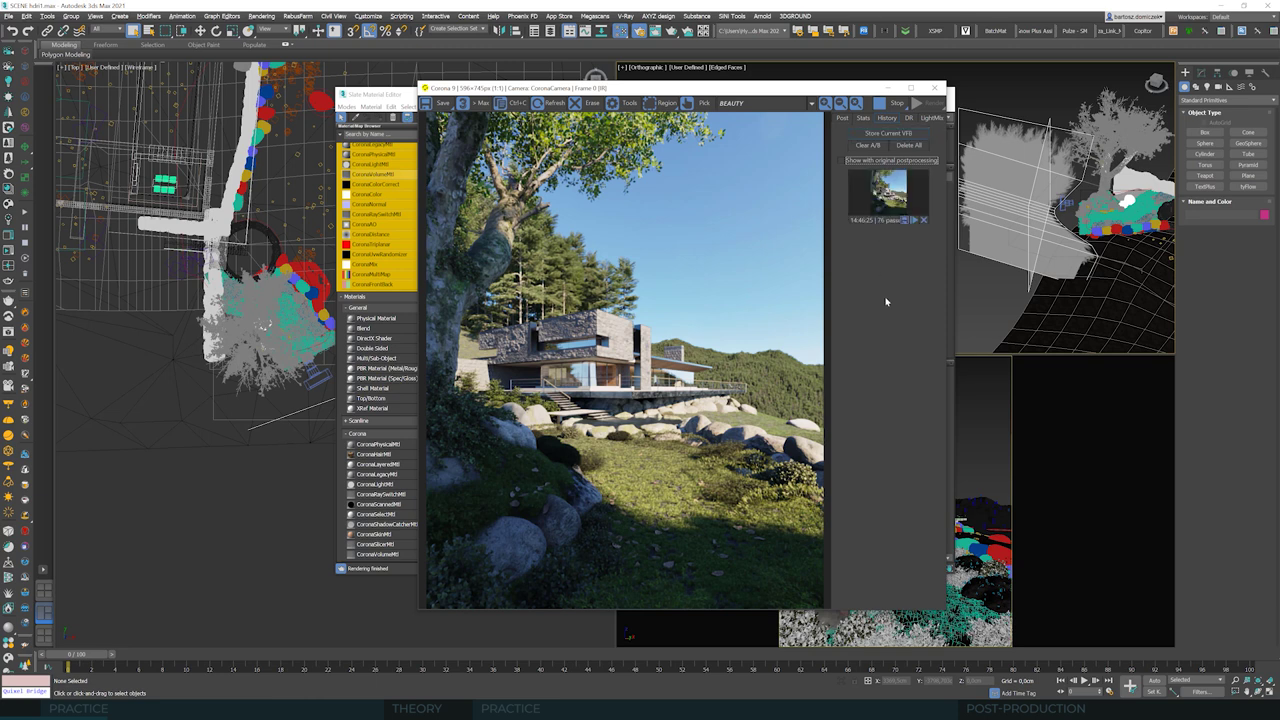
click(843, 118)
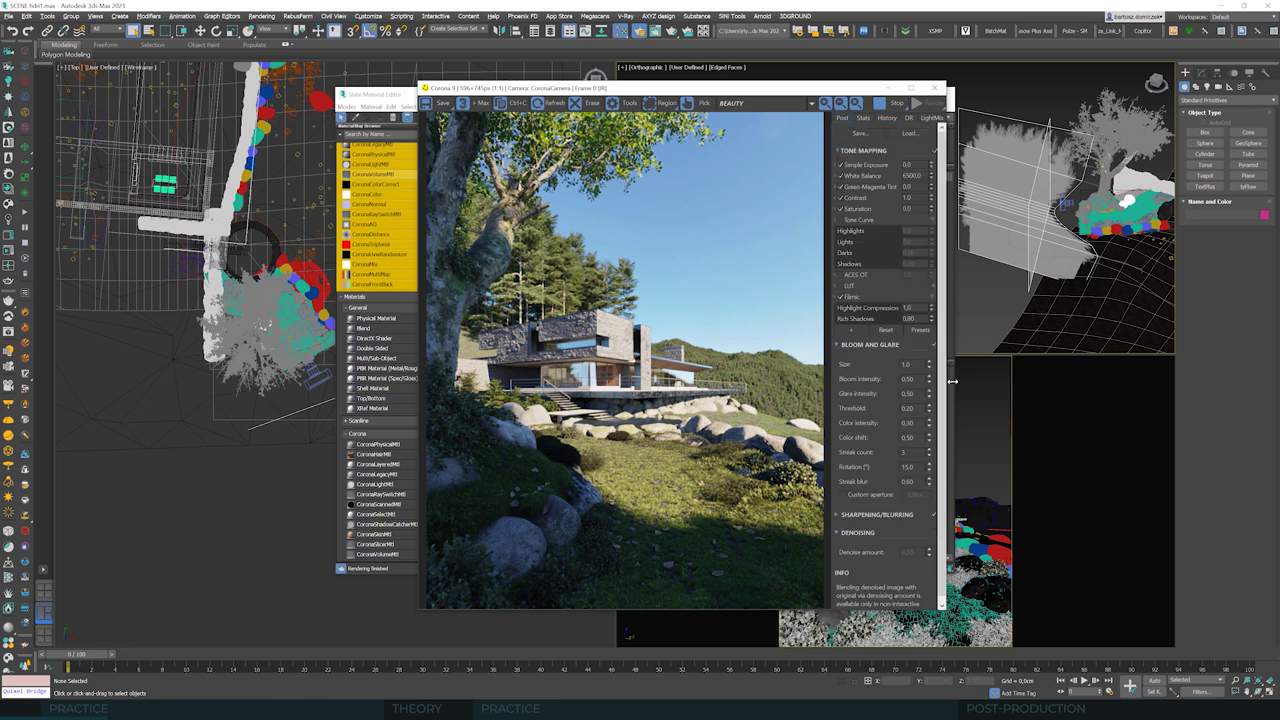
Step: Switch Filmic off for Tone Curve and compare with the stored render's original postprocessing
click(842, 297)
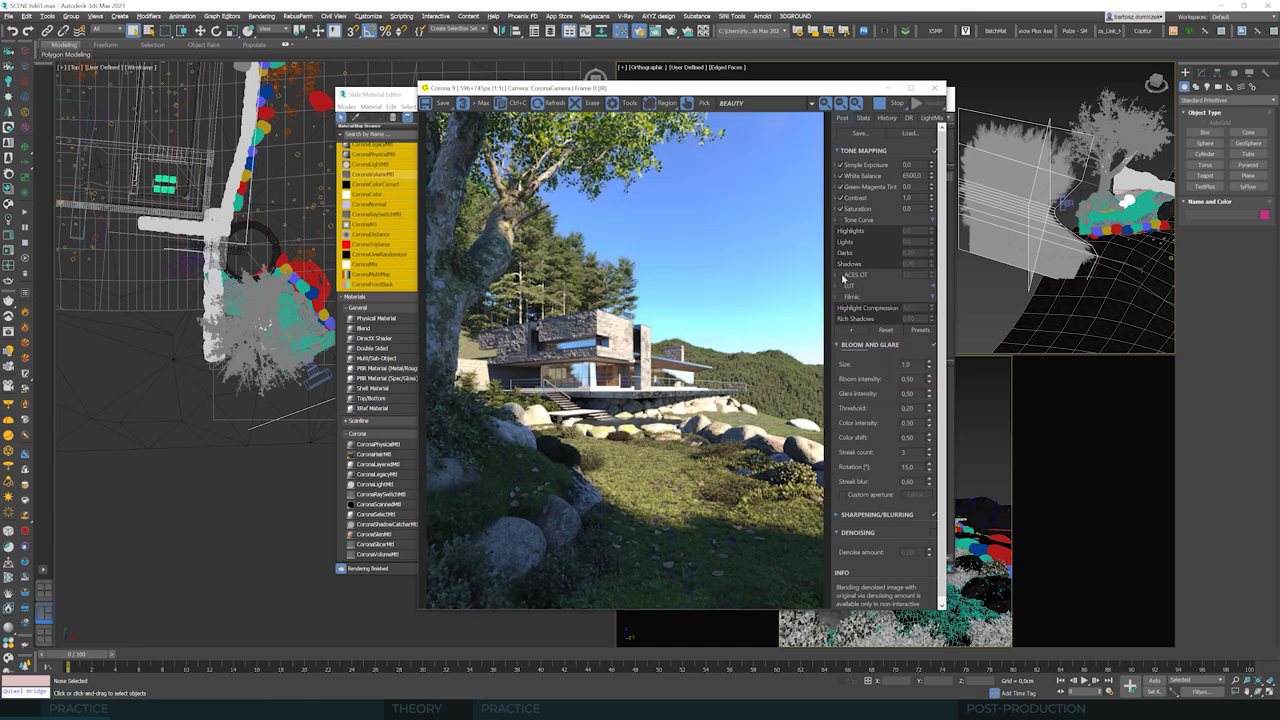
click(841, 220)
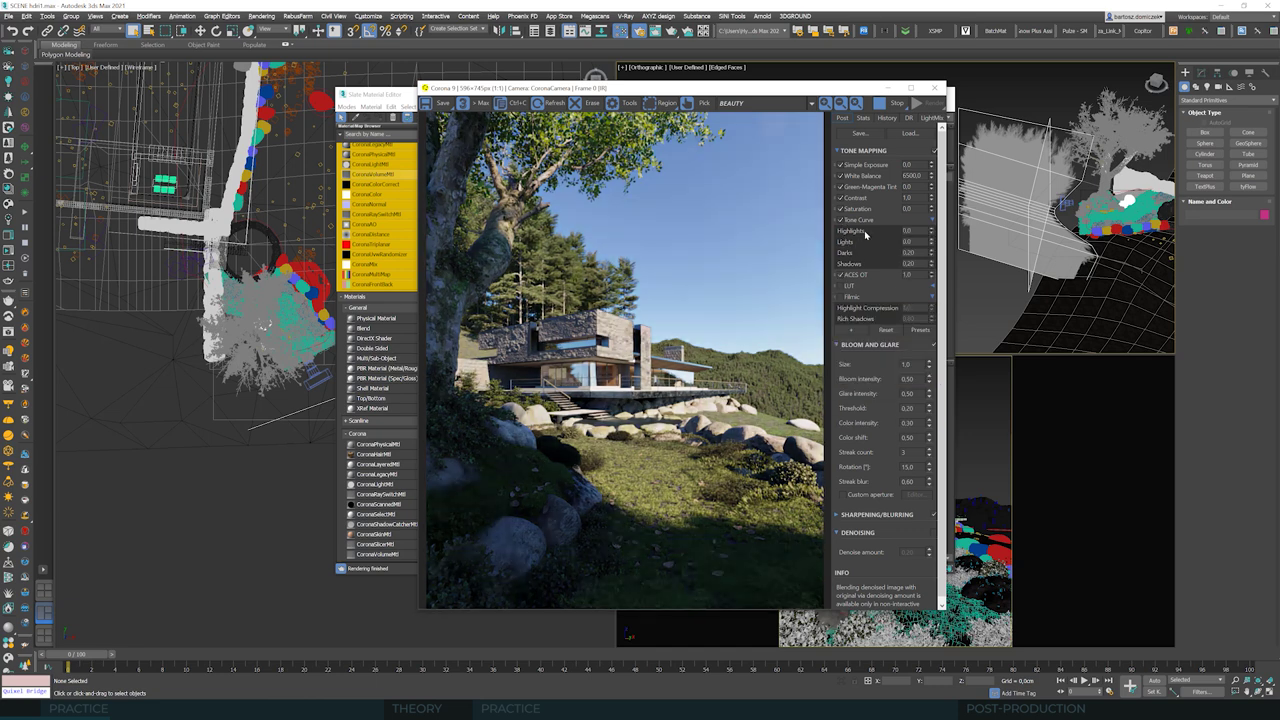
click(888, 118)
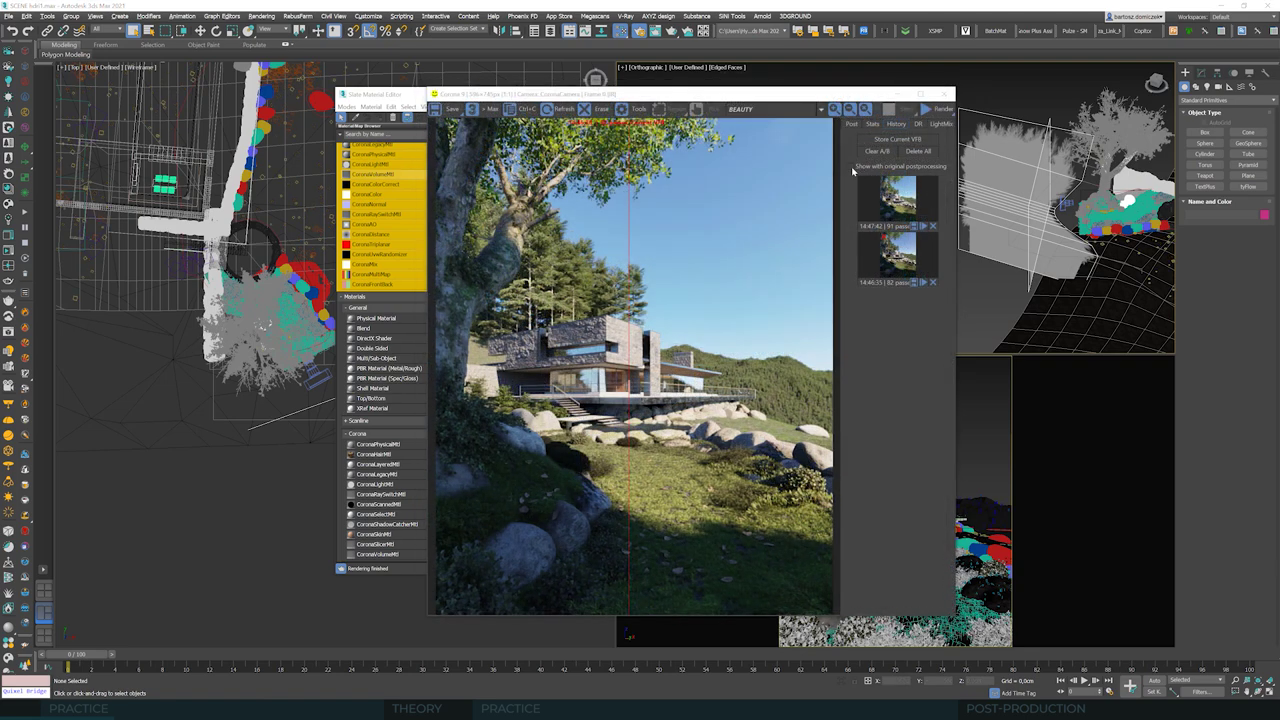
click(850, 167)
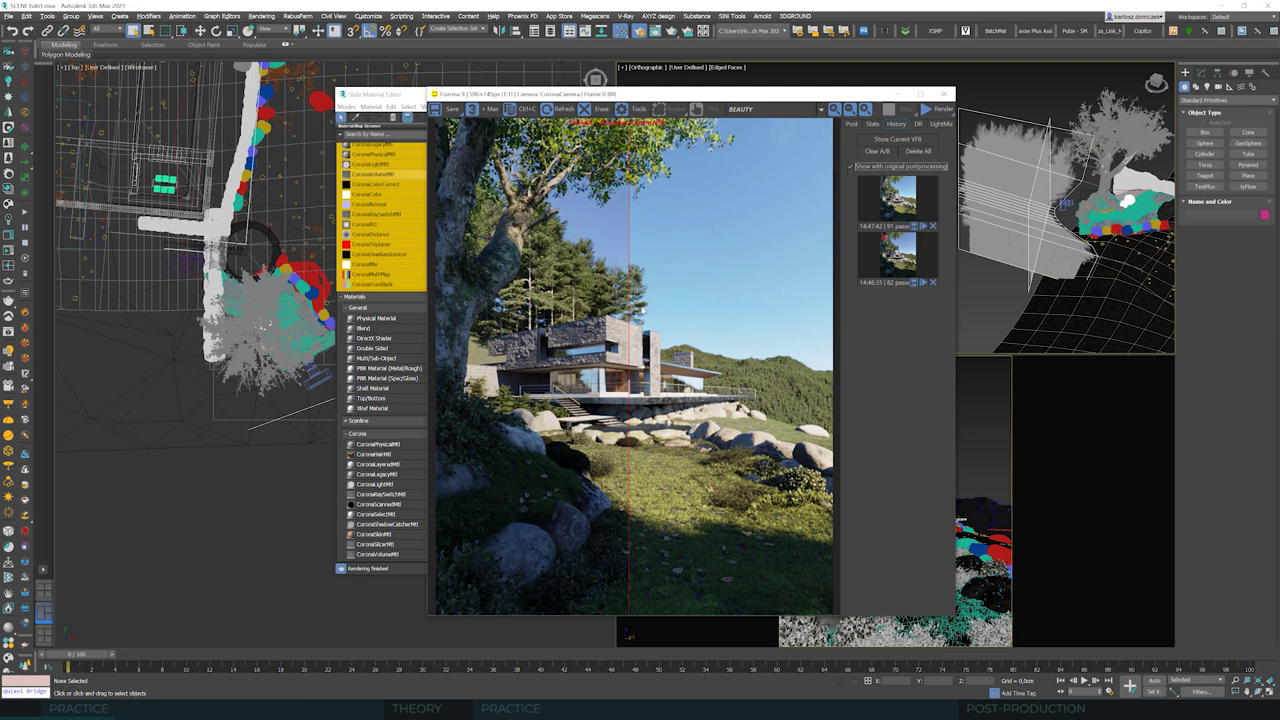
mouse_move(629, 302)
mouse_down()
mouse_move(664, 308)
mouse_move(617, 310)
mouse_move(707, 320)
mouse_move(637, 322)
mouse_up()
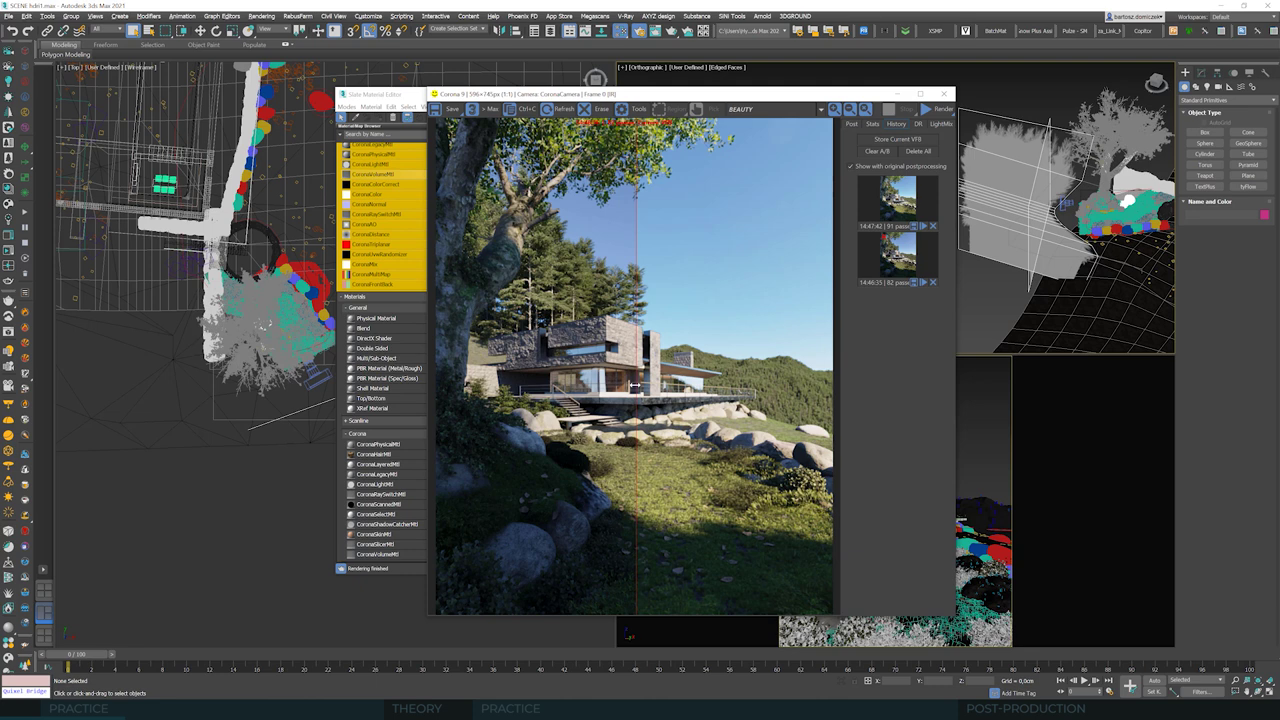
drag(635, 386, 684, 386)
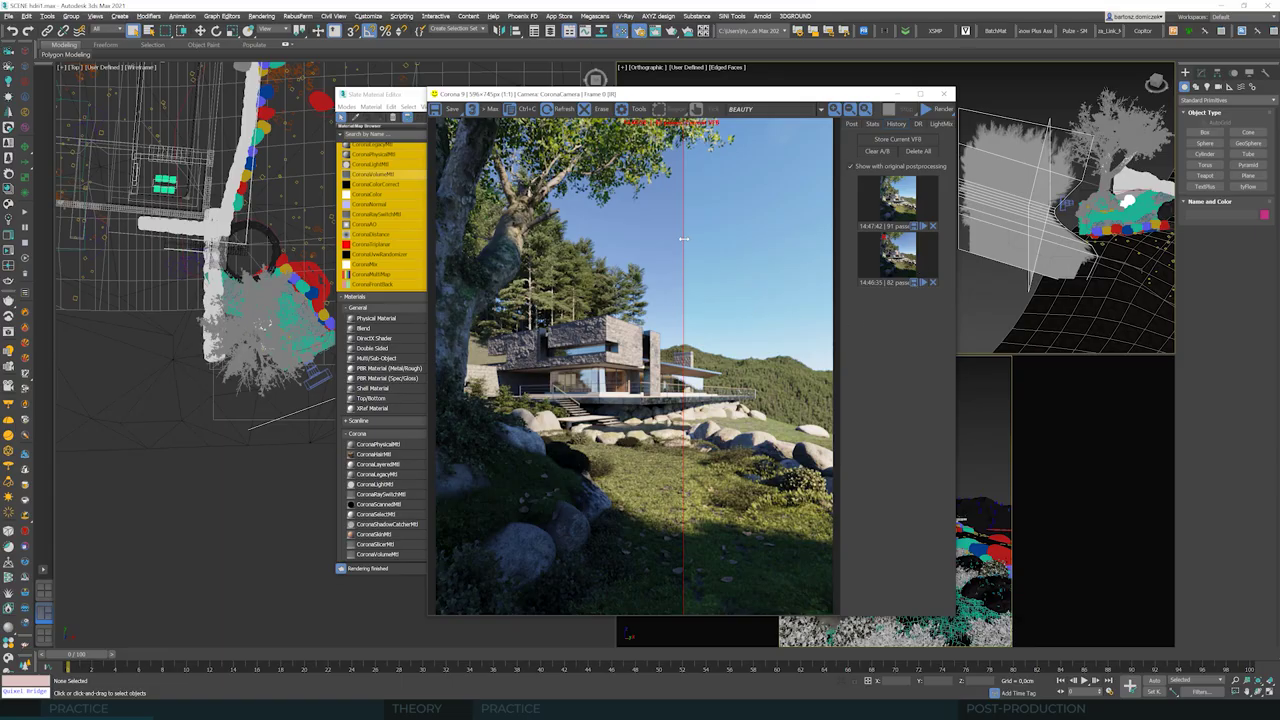
drag(689, 238, 632, 327)
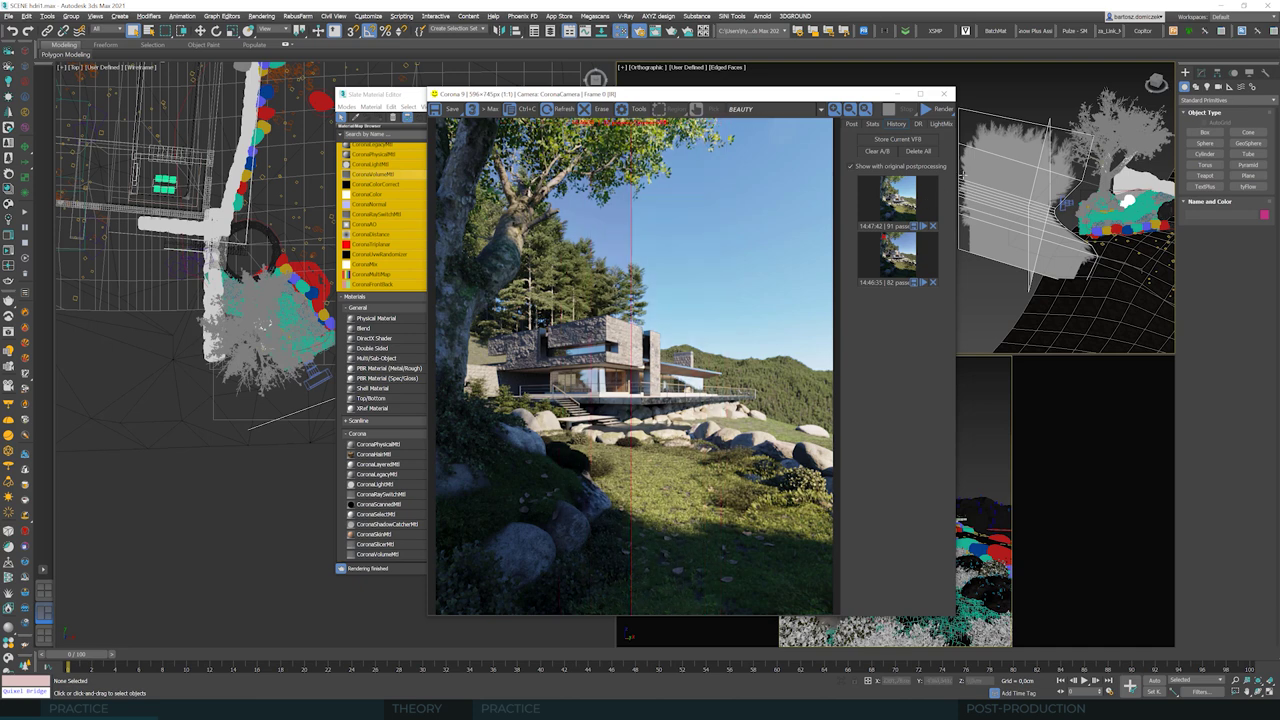
Step: Delete all stored renders from the VFB History and return to Post
click(918, 151)
click(912, 390)
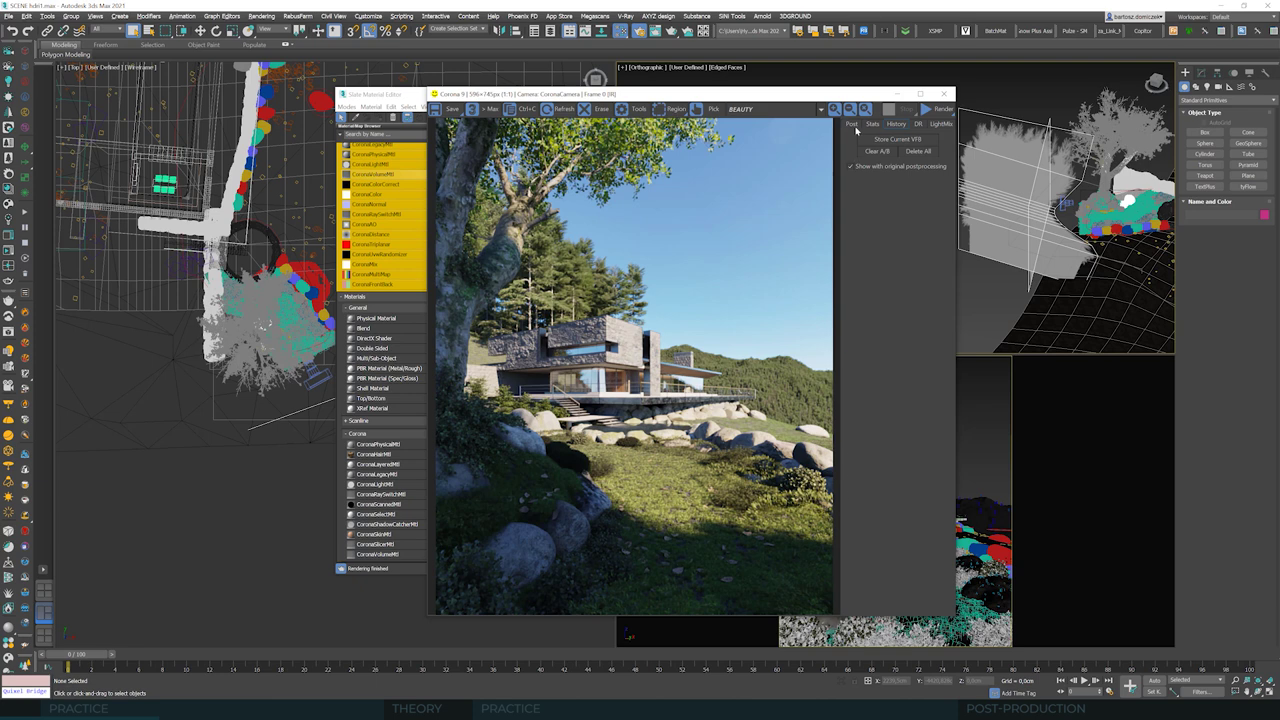
click(851, 123)
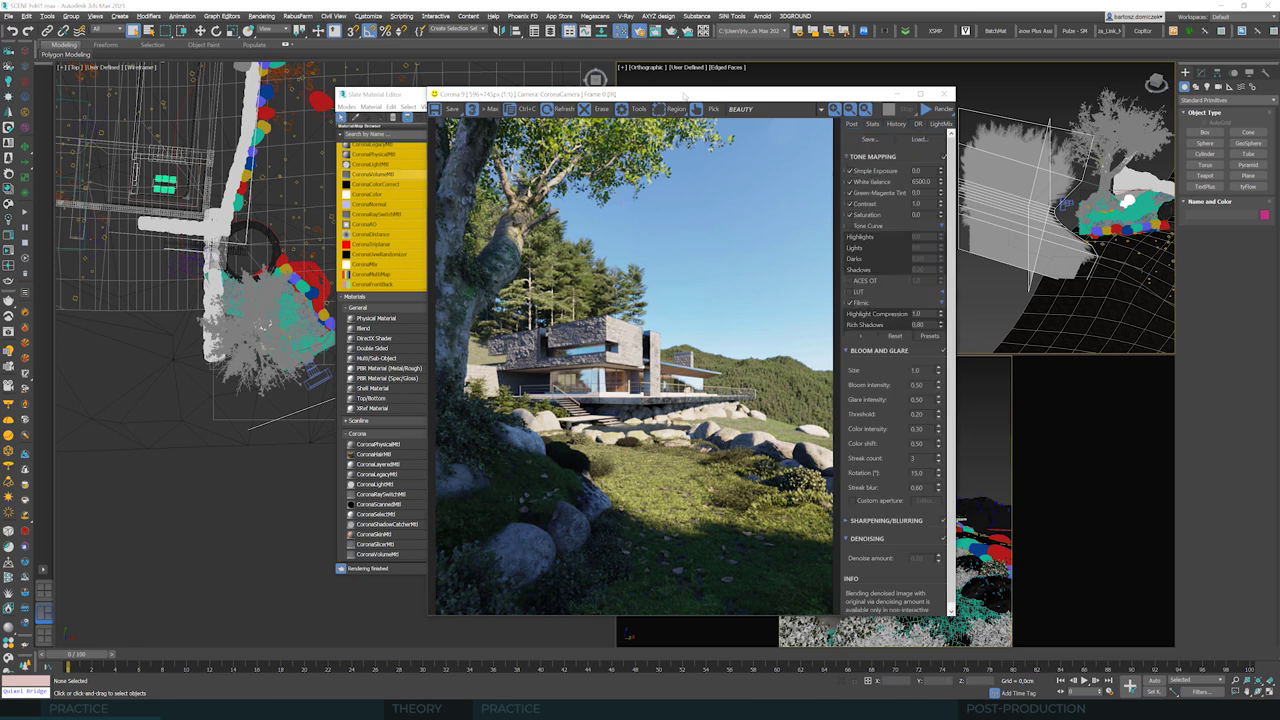
Step: Restart the interactive render of the hillside house from the Render dropdown
drag(684, 94, 741, 93)
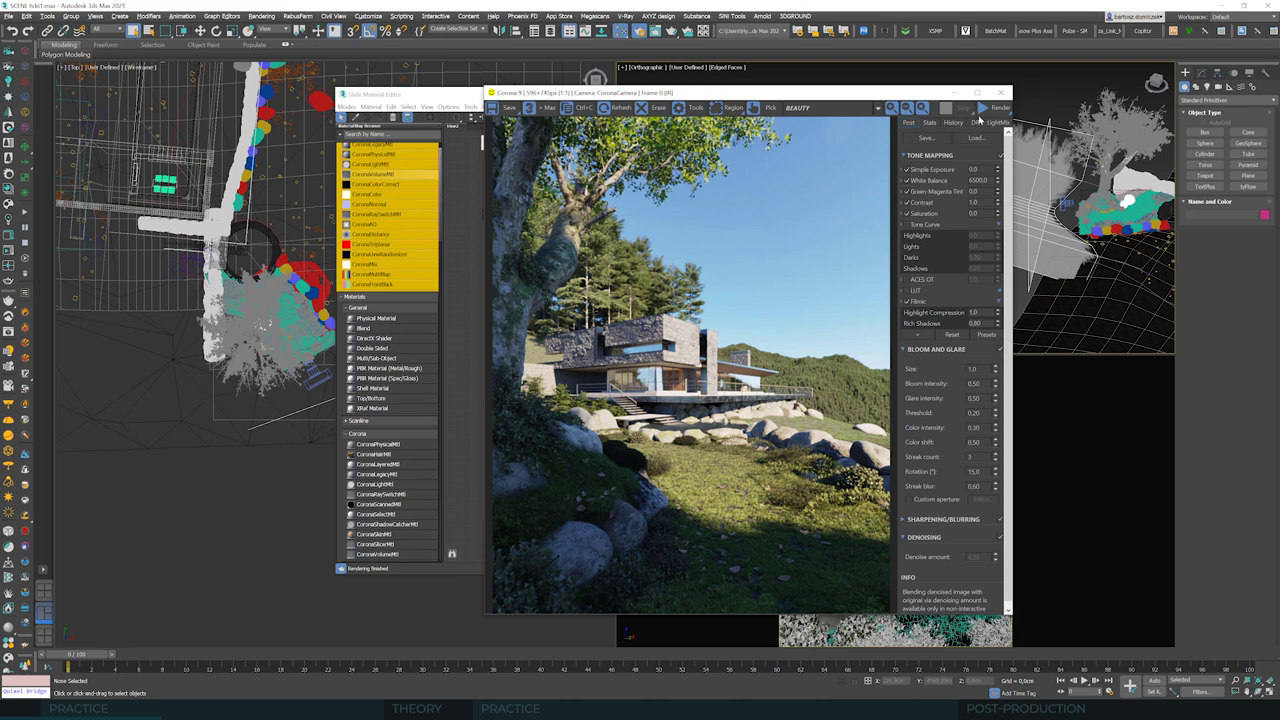
click(989, 109)
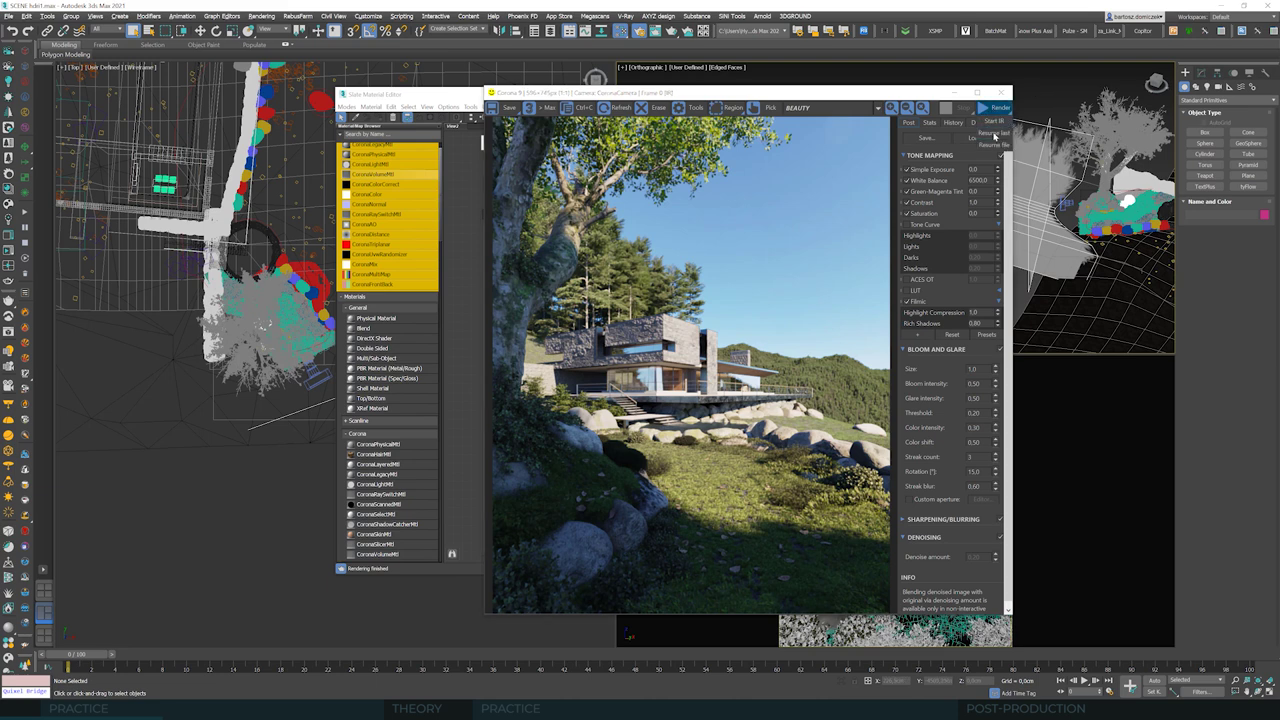
click(740, 308)
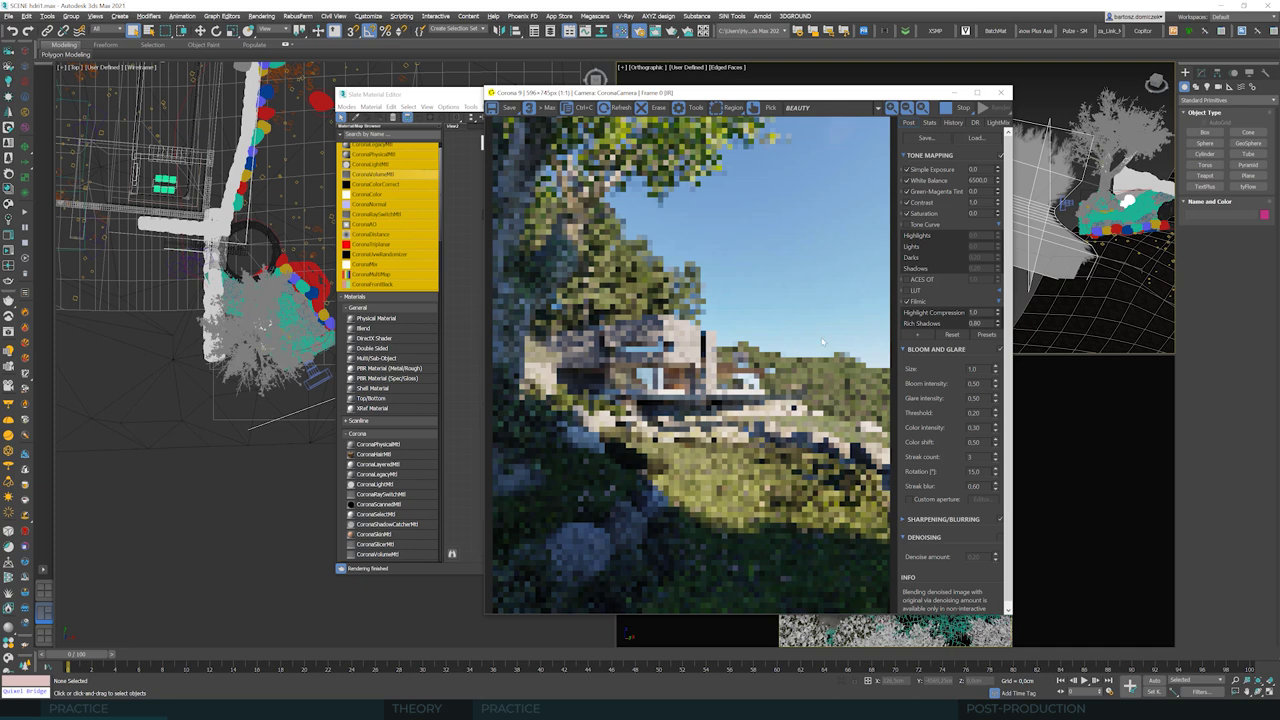
drag(811, 97, 944, 97)
Step: Enlarge the Slate Material Editor and shift it left to show all nodes
click(20, 215)
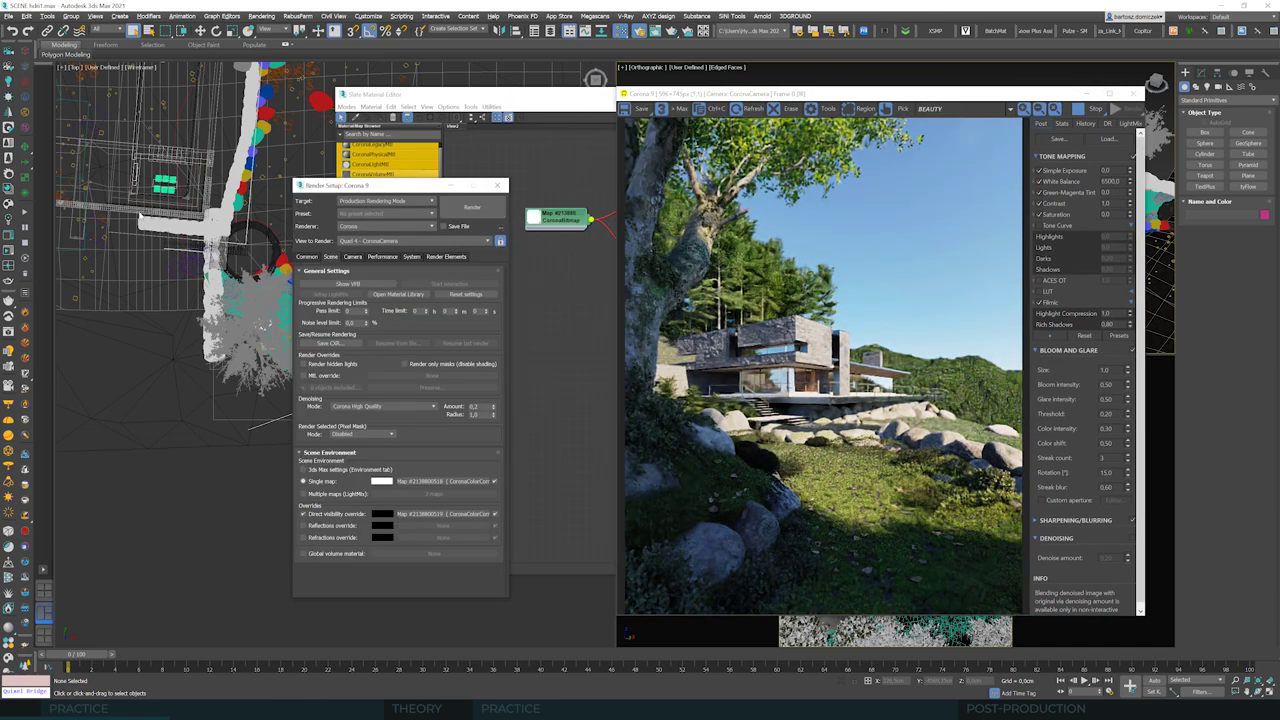
click(20, 215)
double_click(502, 96)
drag(419, 100, 217, 104)
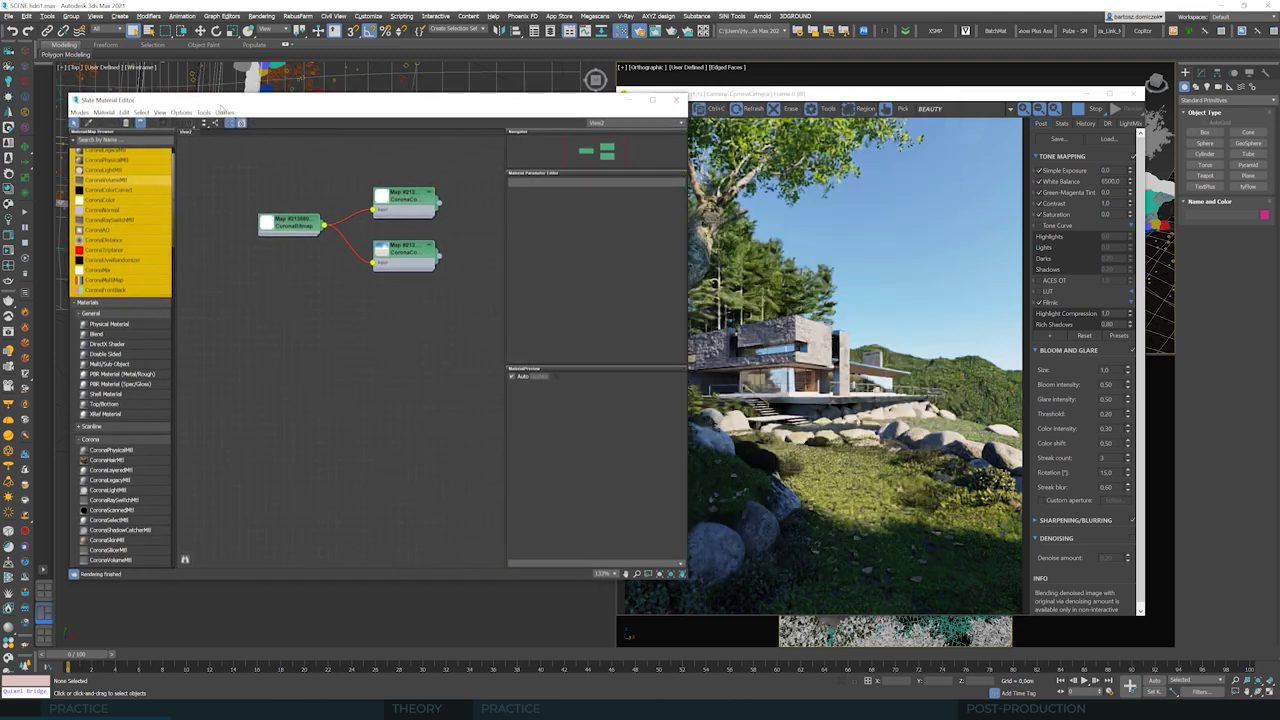
scroll(175, 224, up, 2)
scroll(132, 235, up, 1)
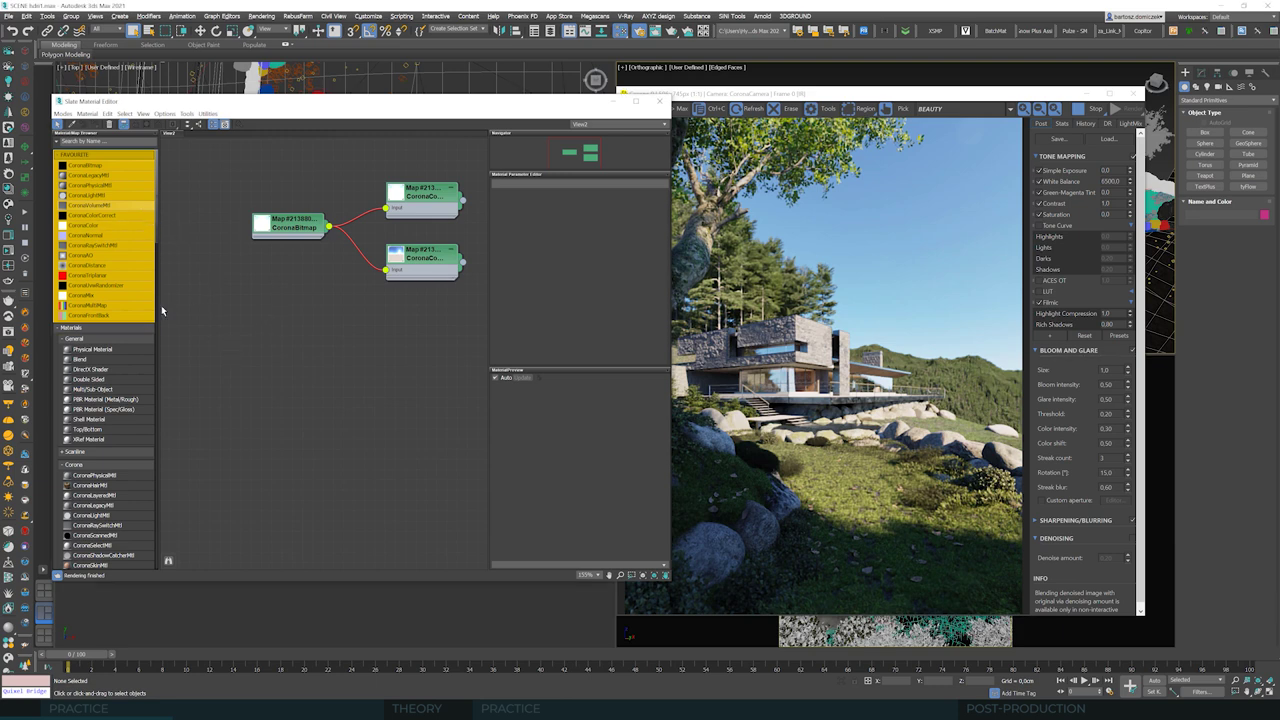
Step: Add a CoronaVolumeMtl node from Materials > Corona and place it in the graph
right_click(246, 291)
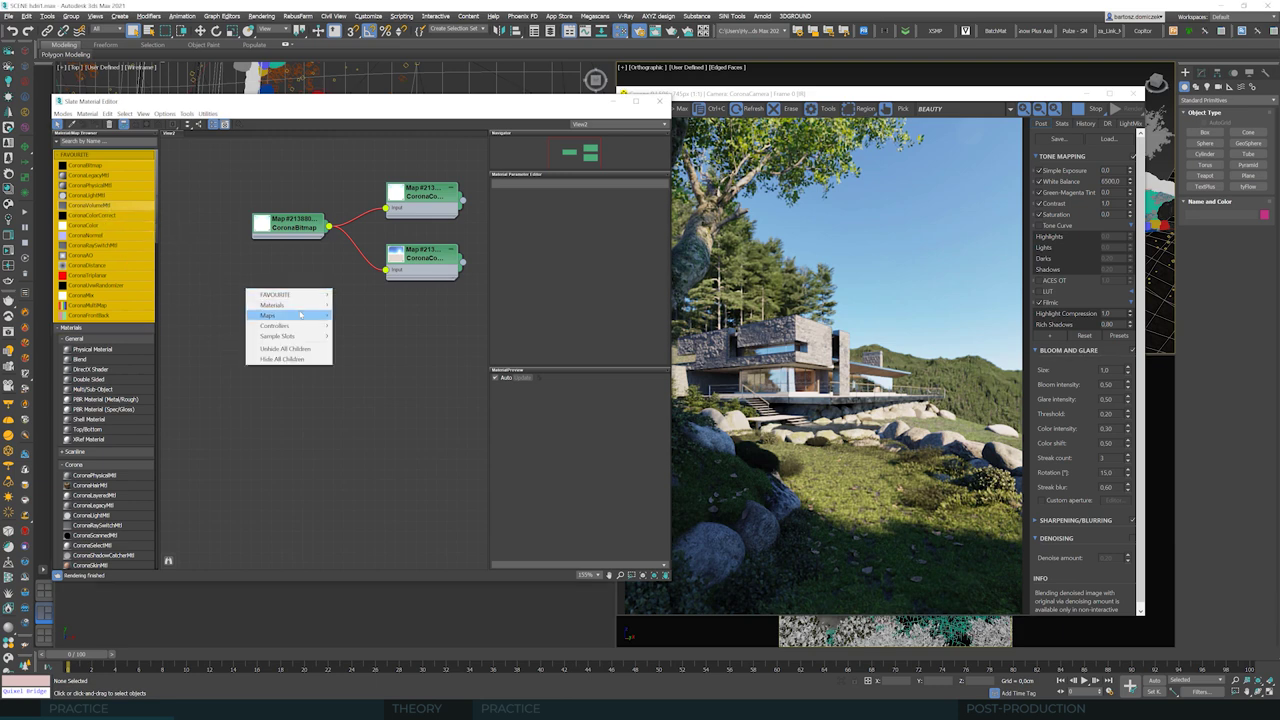
mouse_move(290, 305)
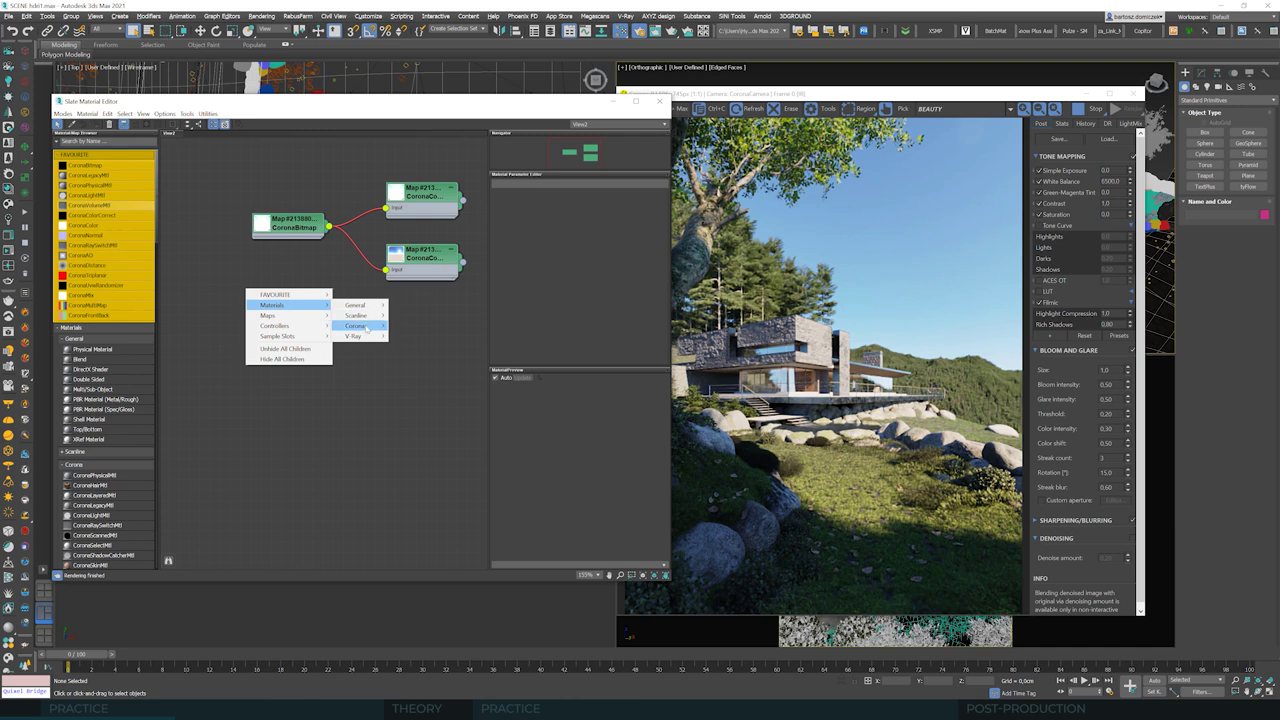
mouse_move(362, 326)
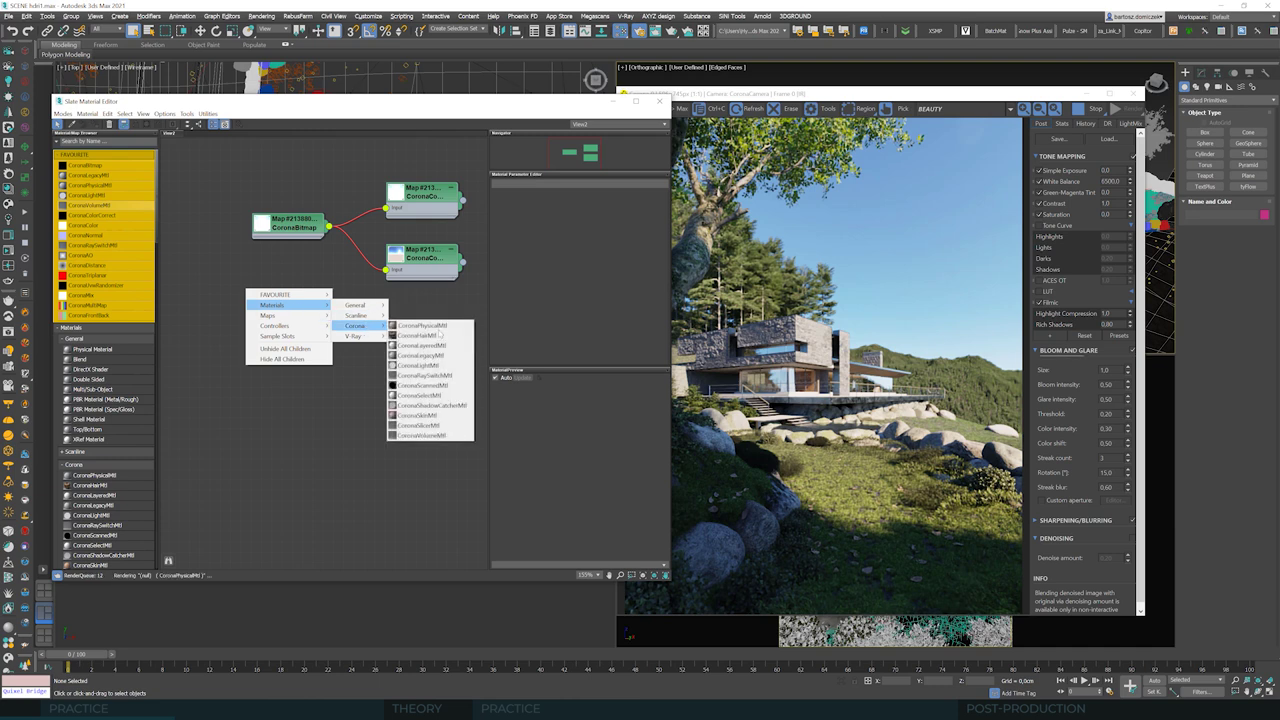
click(439, 436)
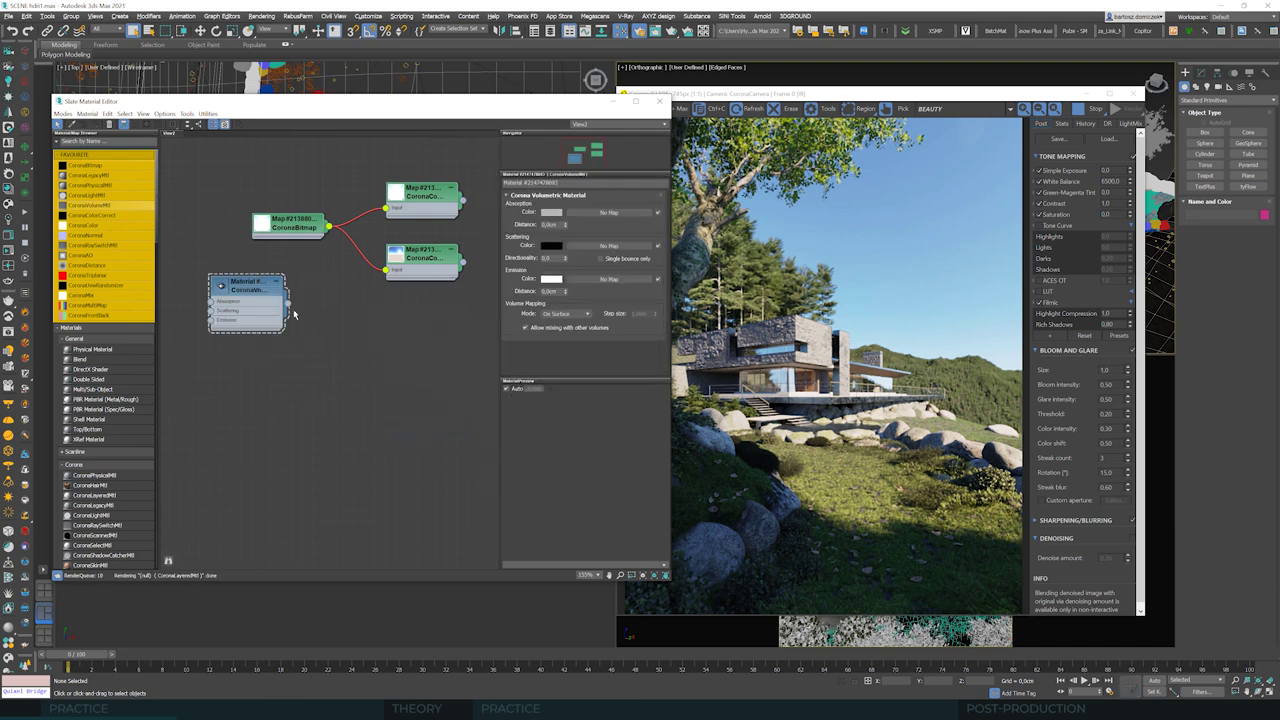
drag(236, 287, 290, 318)
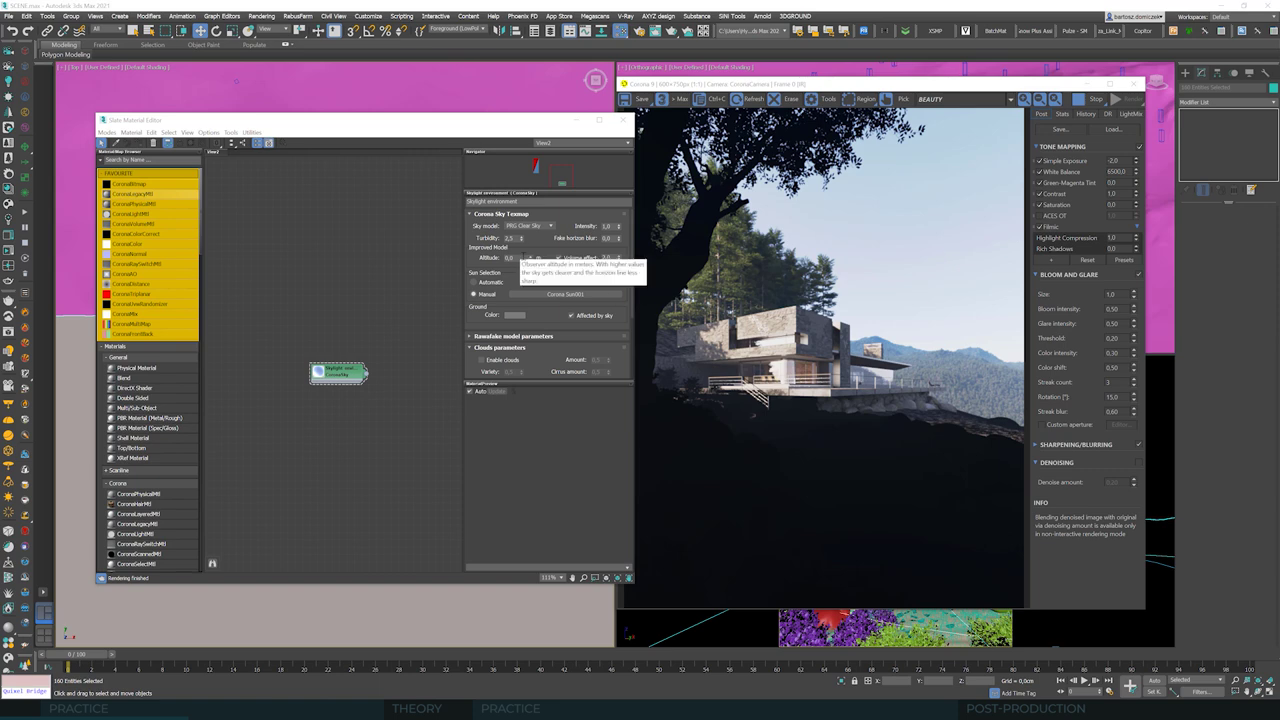
Step: Set the Corona Sky altitude to 2000 and its volume effect to 2
double_click(515, 257)
text(2000)
key(Return)
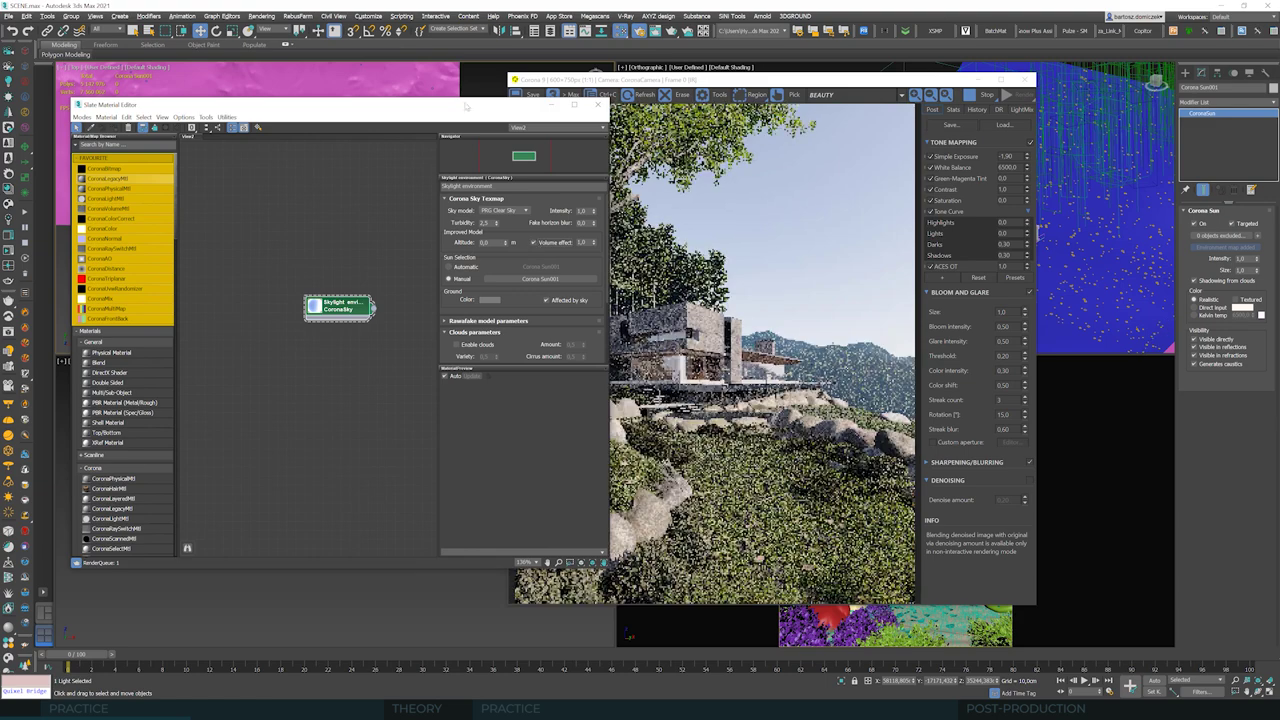
drag(467, 108, 411, 108)
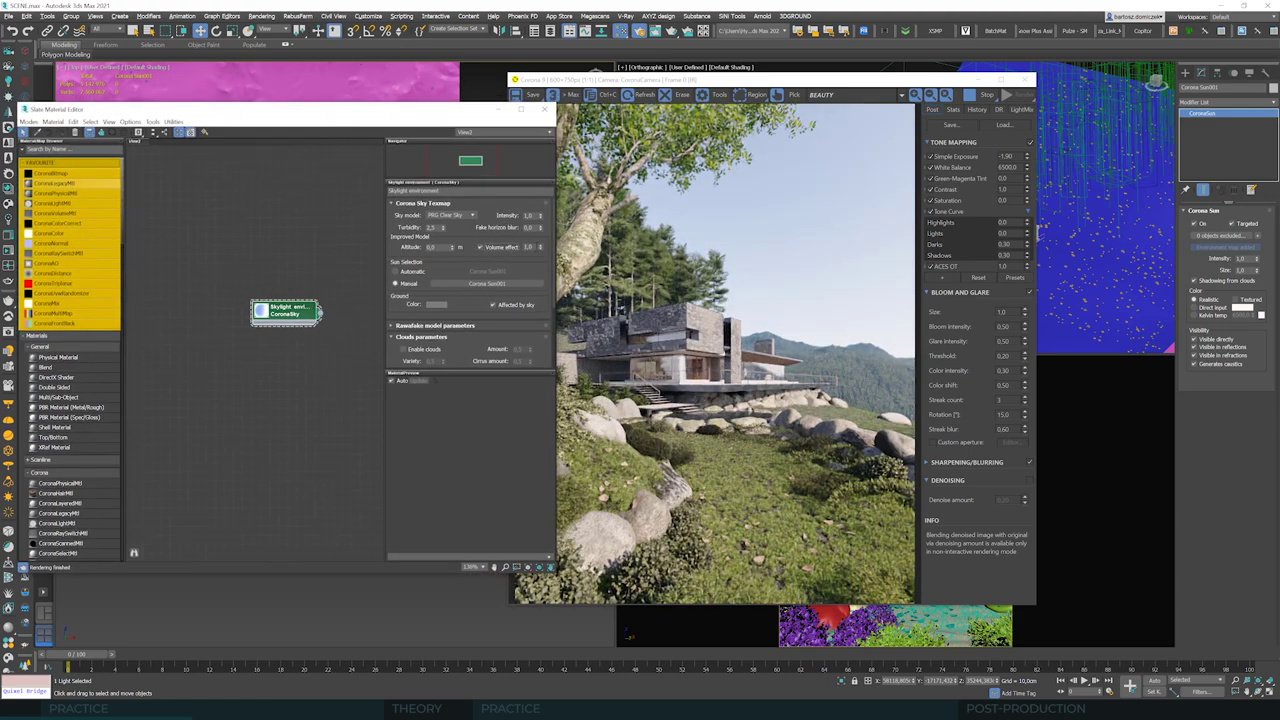
text(2)
key(Tab)
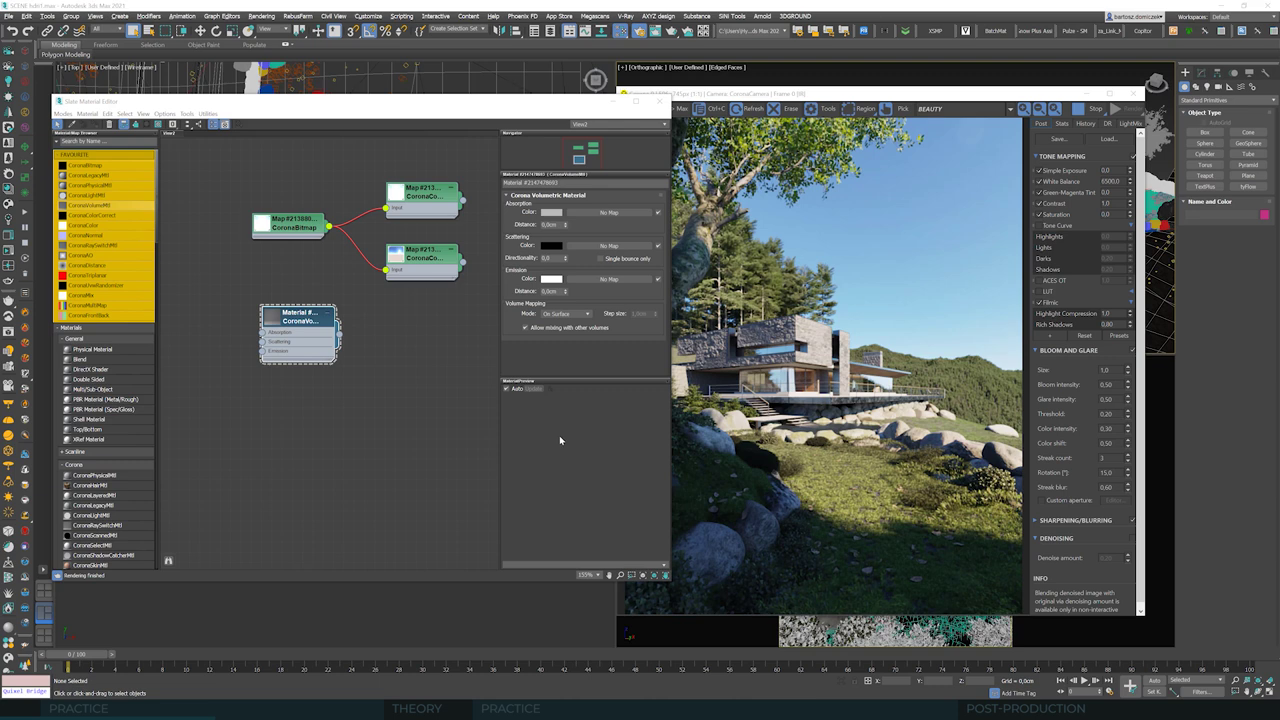
Step: Open Render Setup and tick Global volume material on the Scene tab
drag(541, 104, 545, 97)
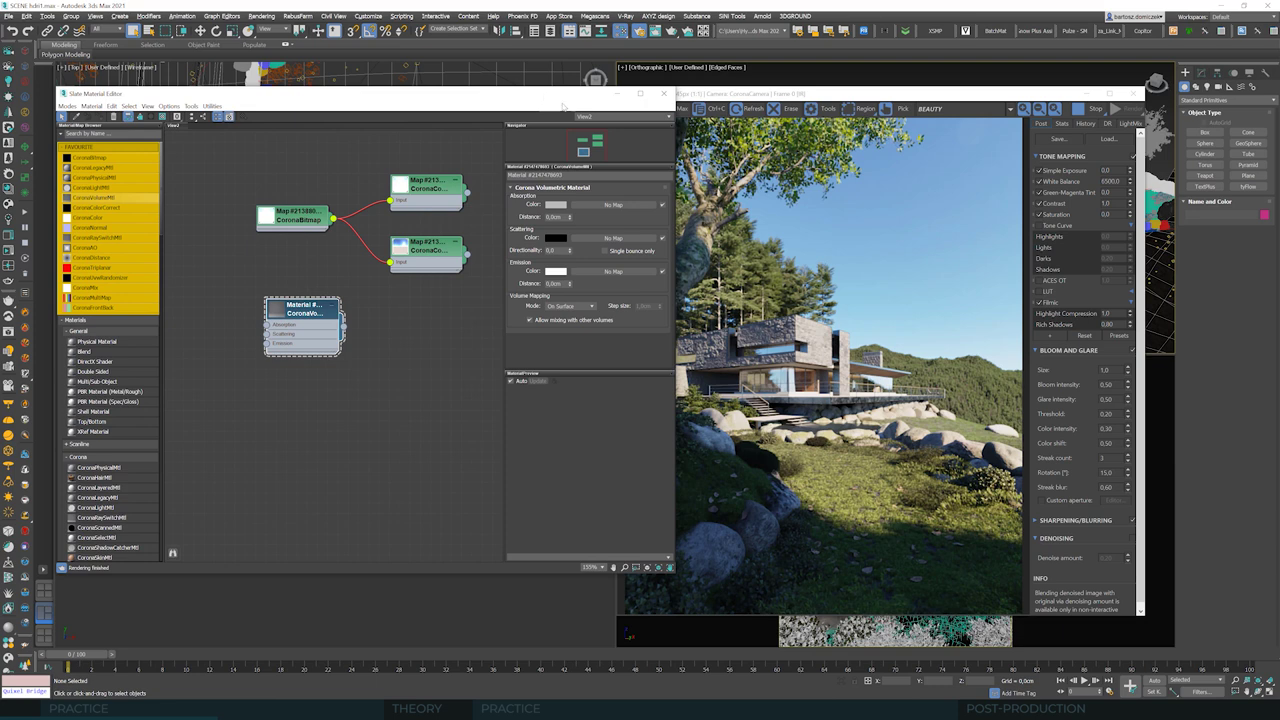
click(261, 16)
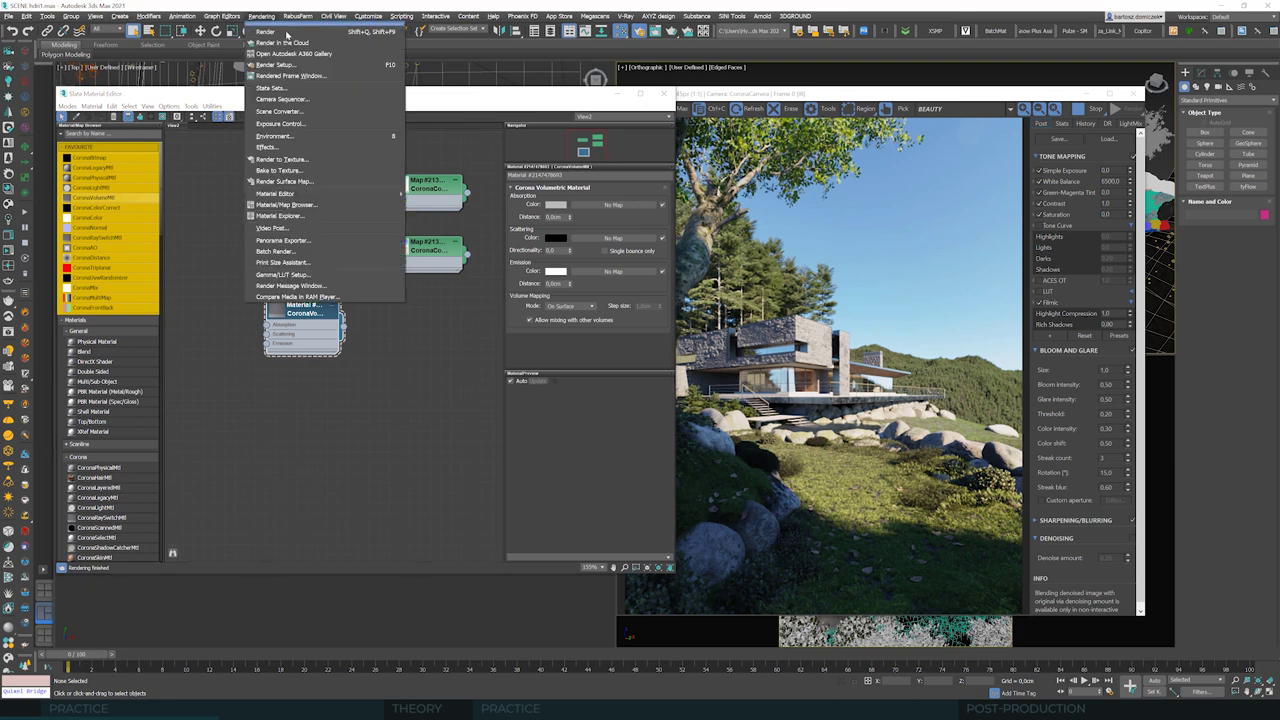
click(316, 67)
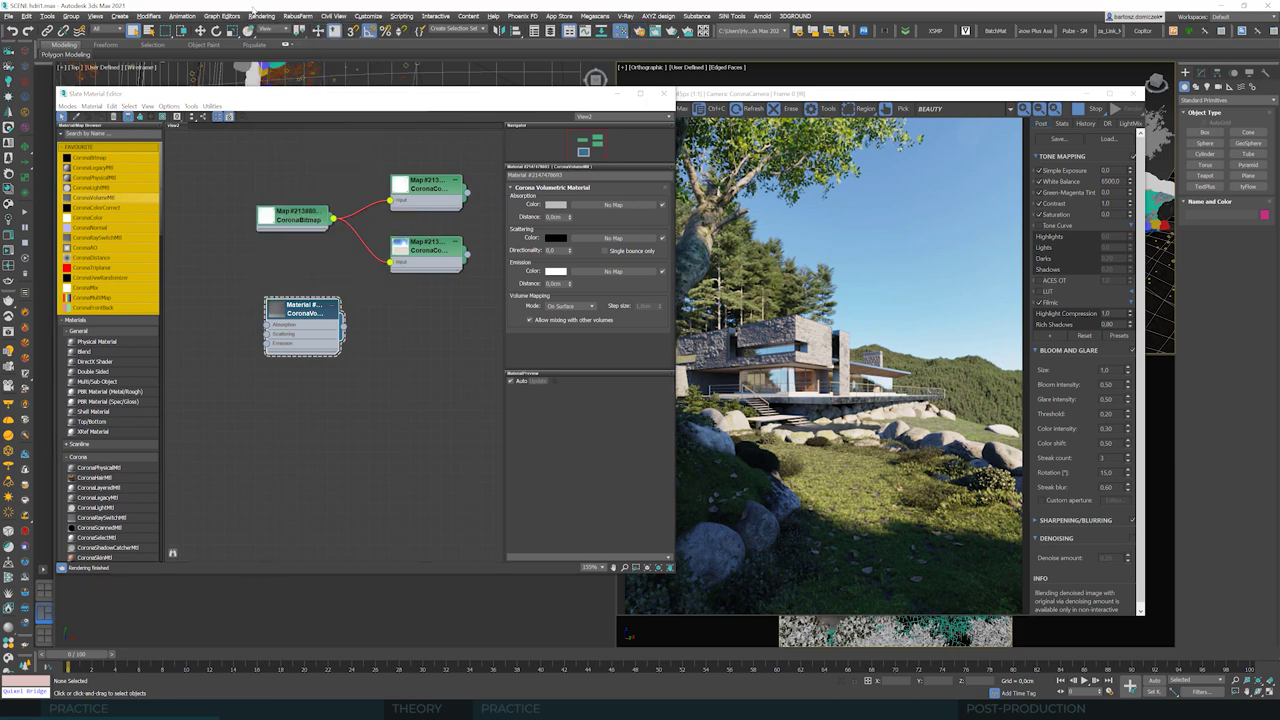
click(261, 16)
click(300, 62)
drag(540, 123, 752, 123)
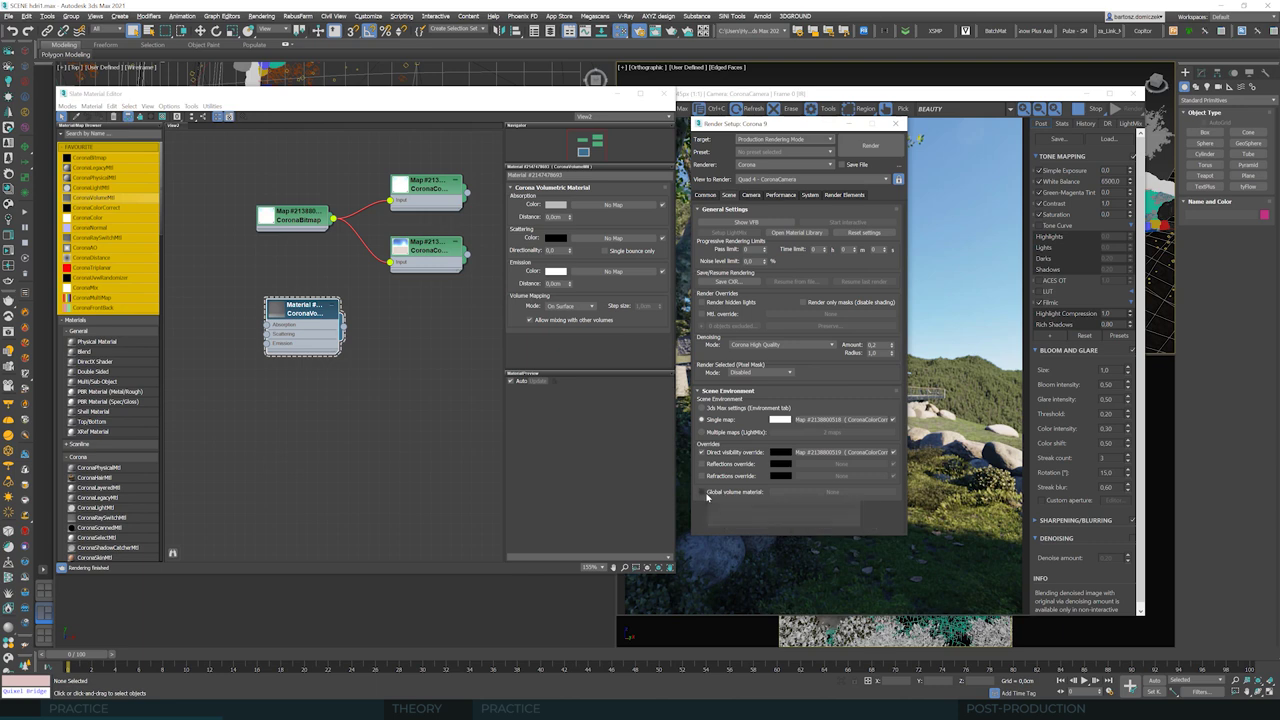
click(703, 492)
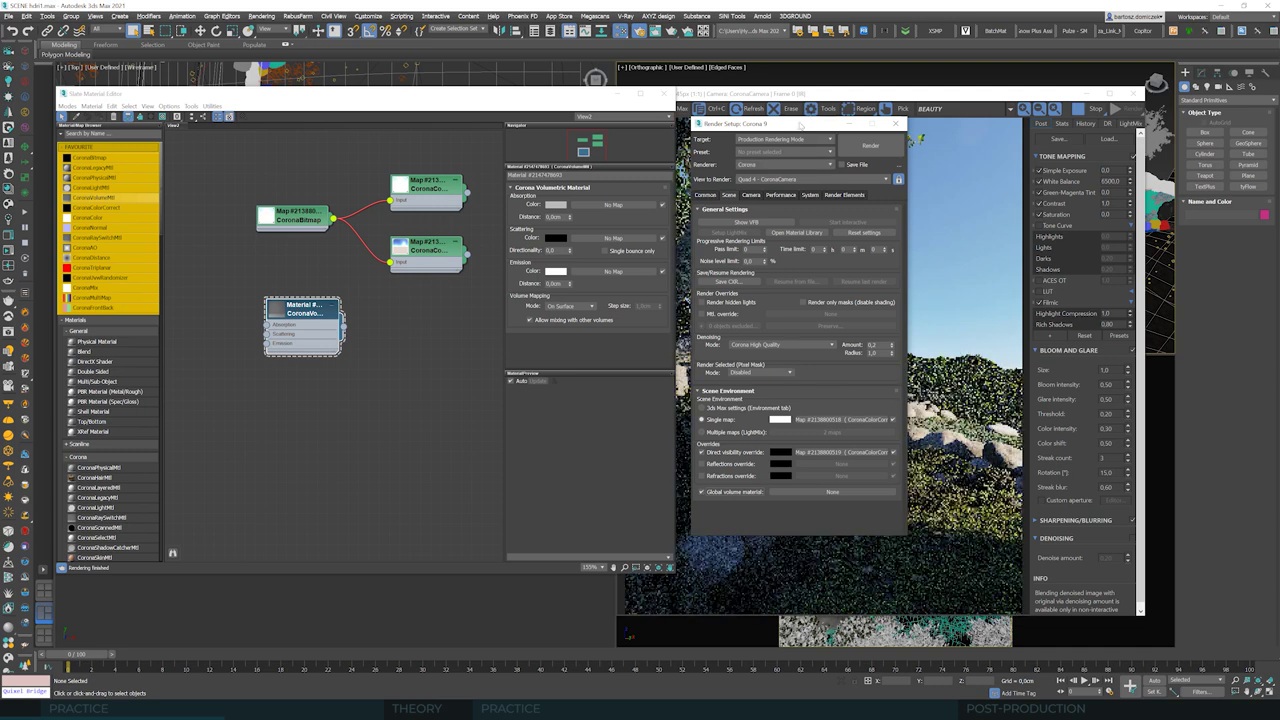
Step: Wire the CoronaVolumeMtl node into the Global volume material slot
drag(798, 124, 443, 227)
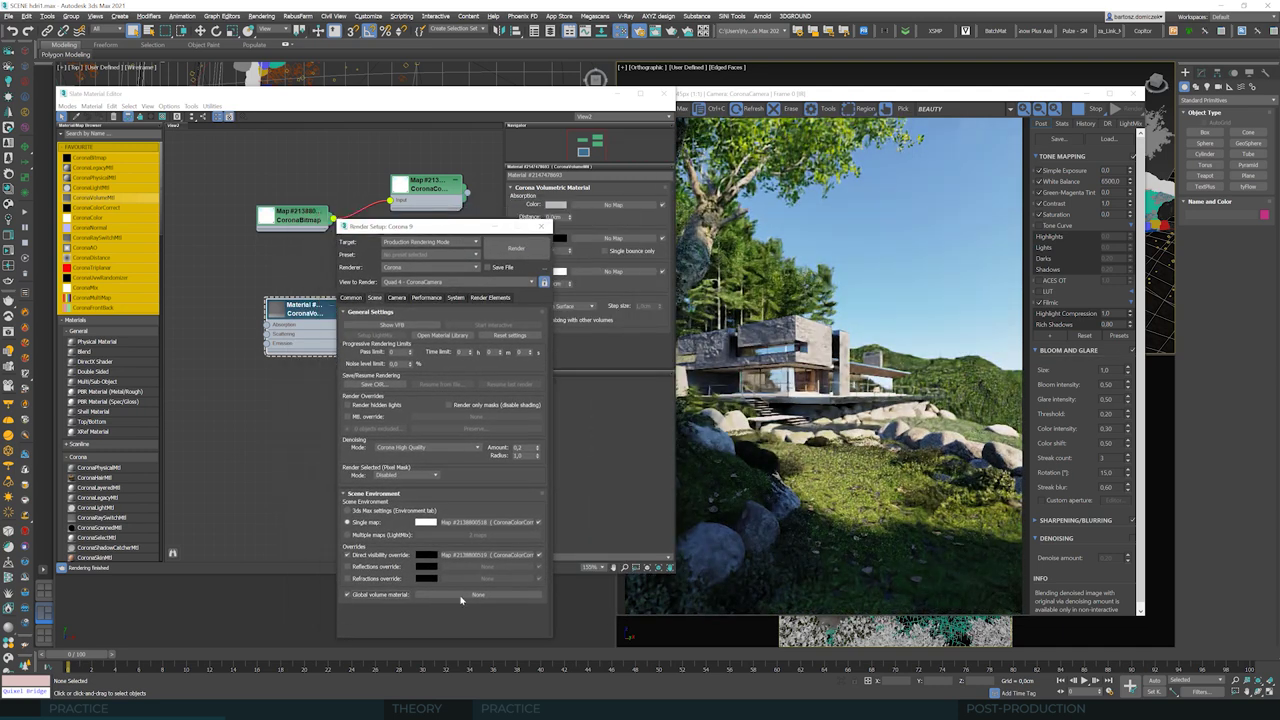
drag(300, 318, 445, 600)
click(421, 466)
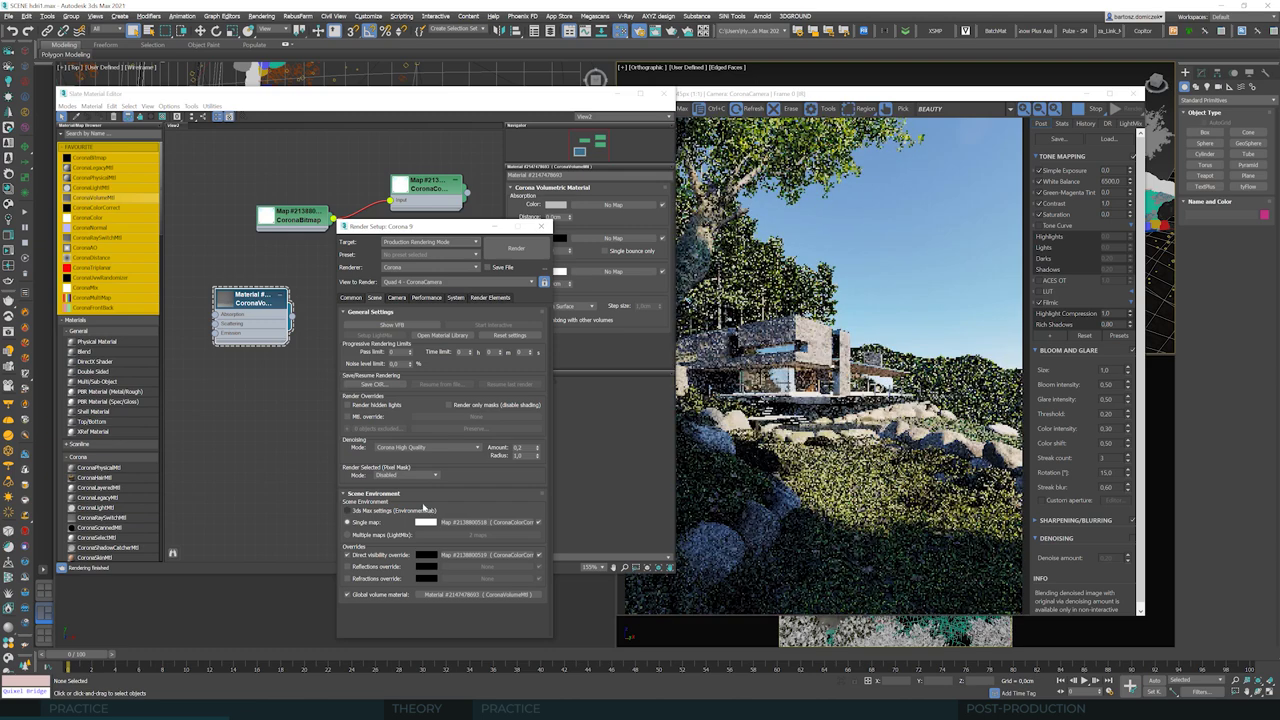
click(407, 106)
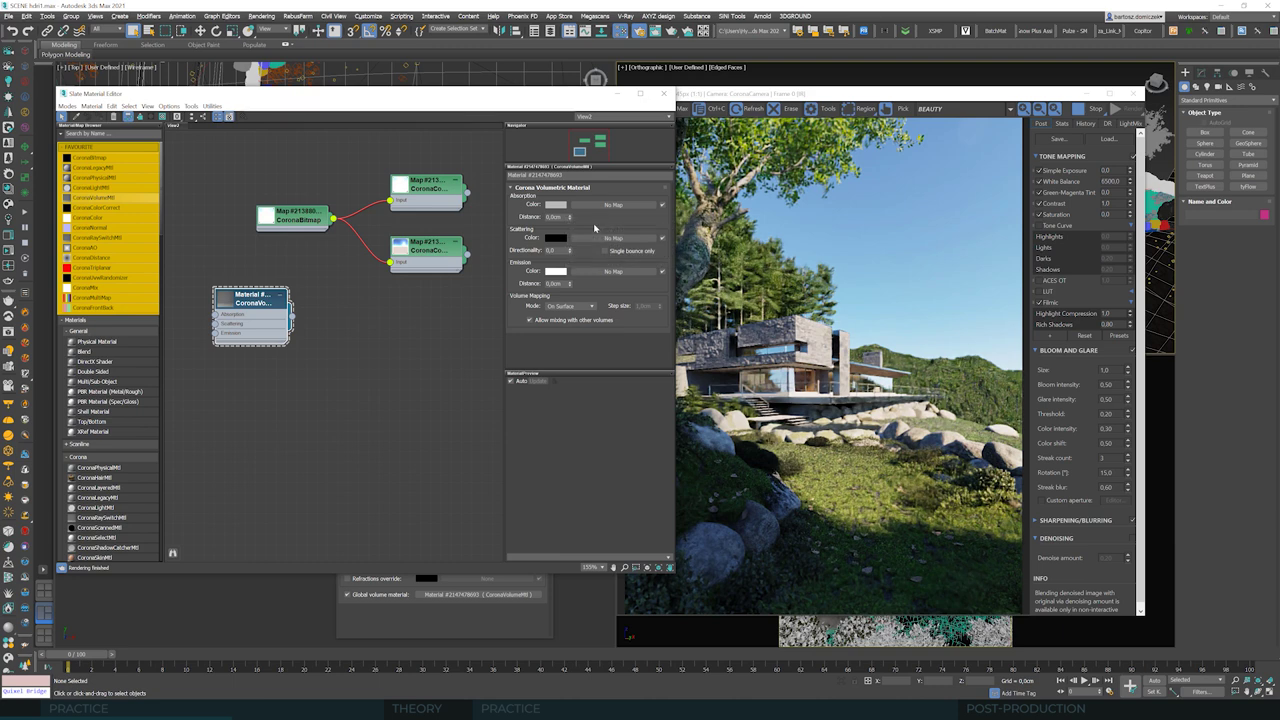
Step: Set the Corona Volumetric Material's absorption distance to 10000 cm
double_click(562, 217)
text(1000)
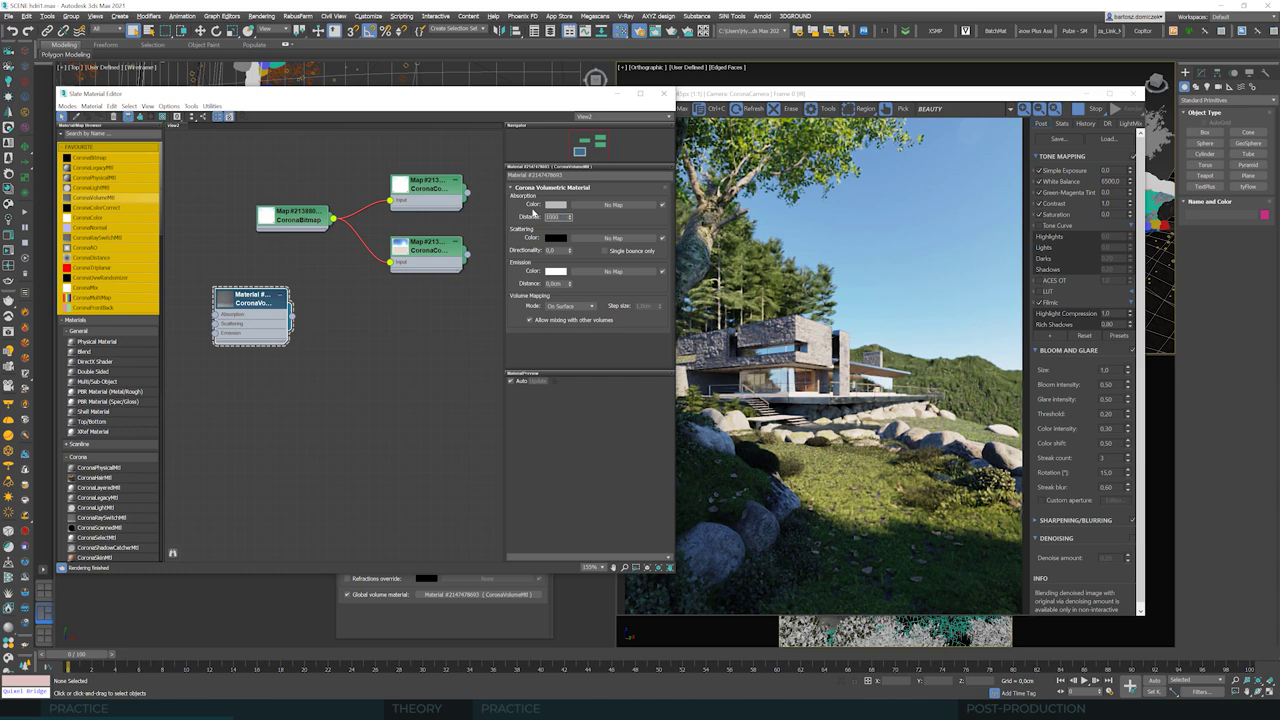
key(Tab)
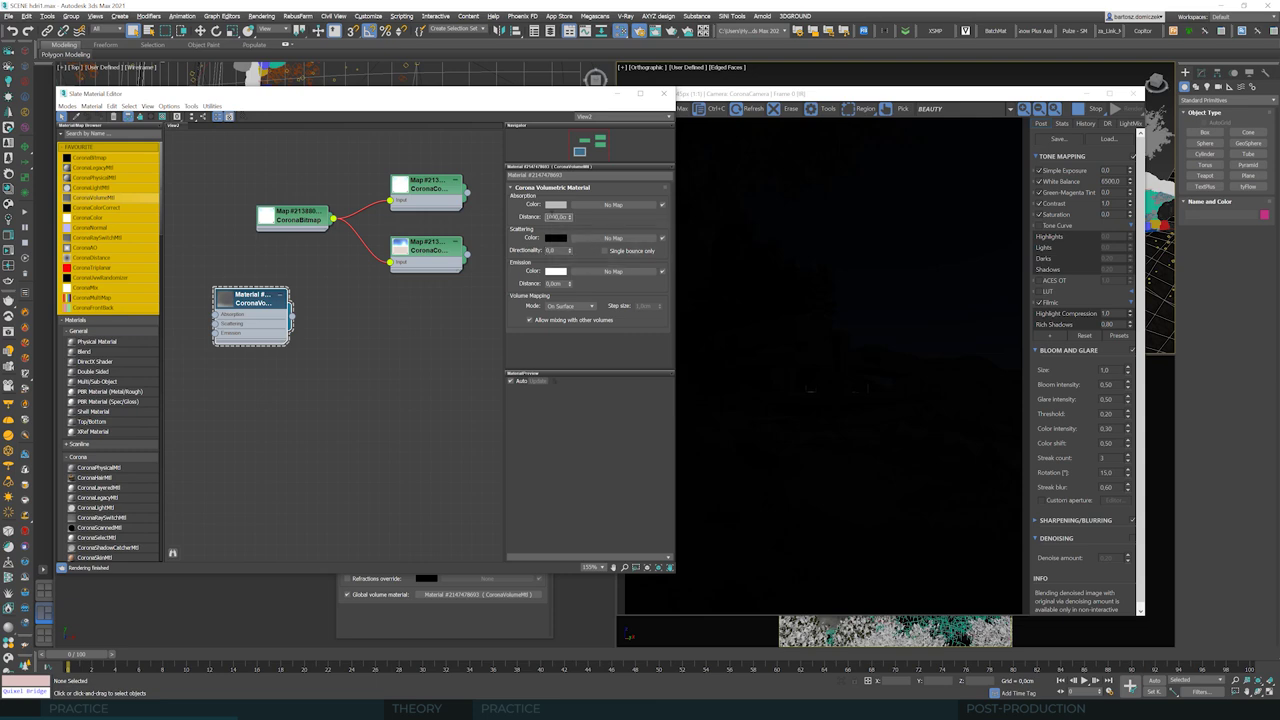
click(552, 283)
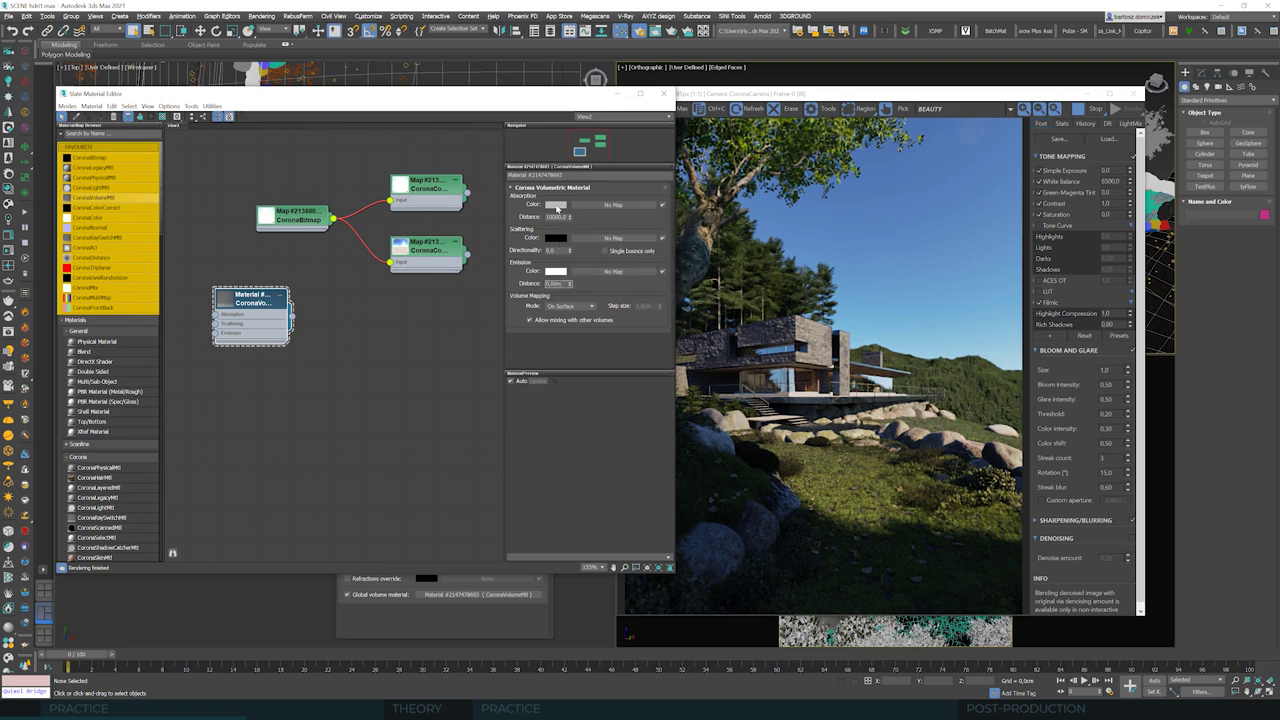
Step: Copy the grey Absorption colour onto the Scattering colour to fill the scene with white fog
drag(553, 243, 555, 204)
click(361, 337)
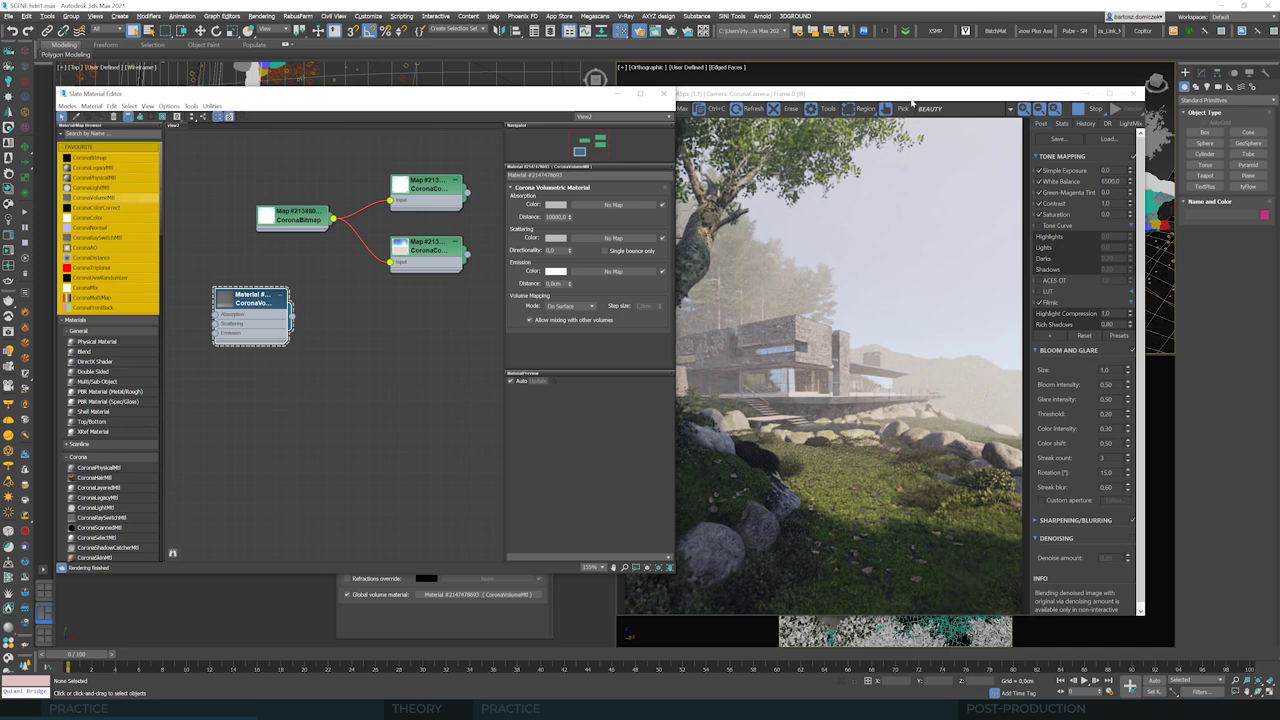
drag(911, 101, 917, 95)
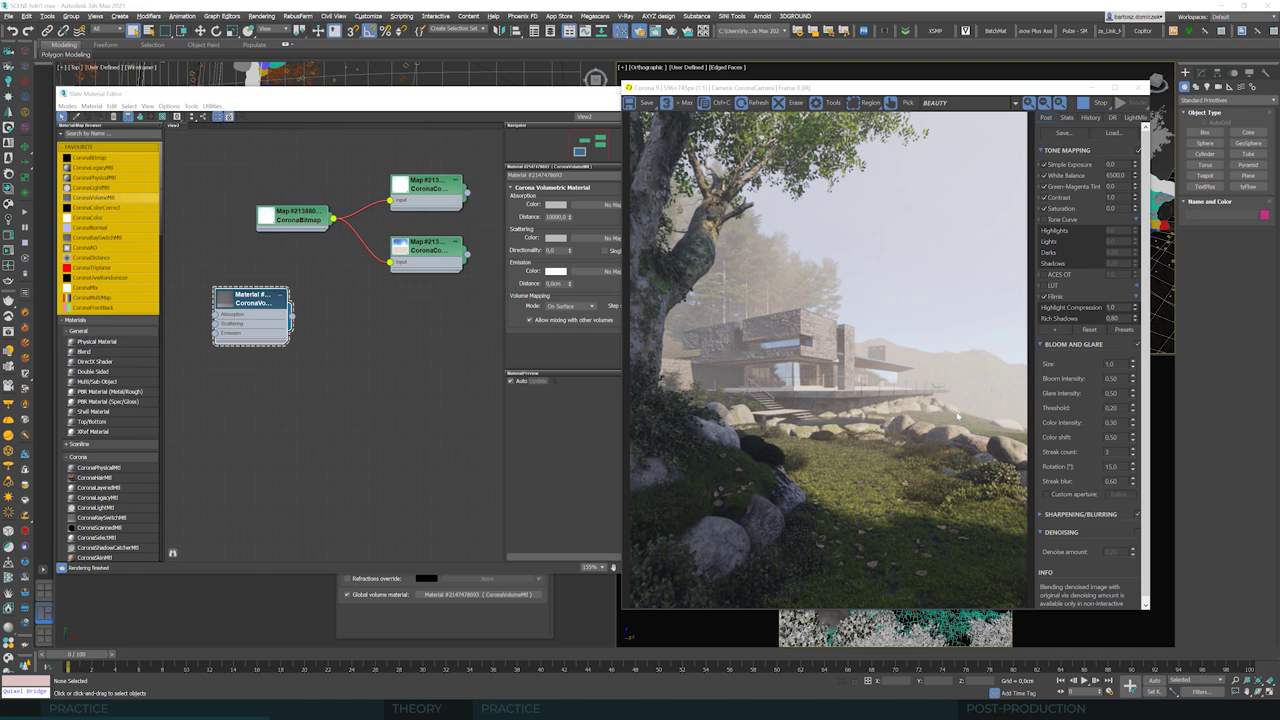
Step: Add a zero to raise the absorption distance to 100000 cm
drag(531, 94, 512, 96)
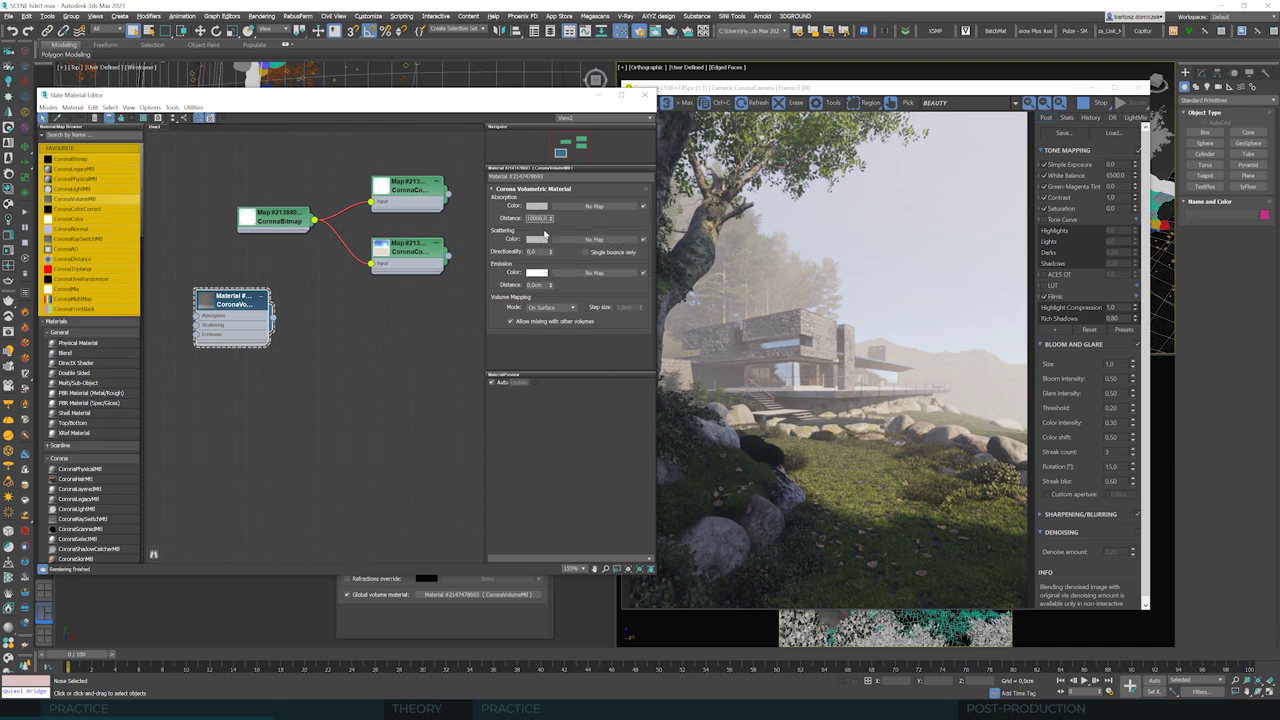
text(0)
key(Return)
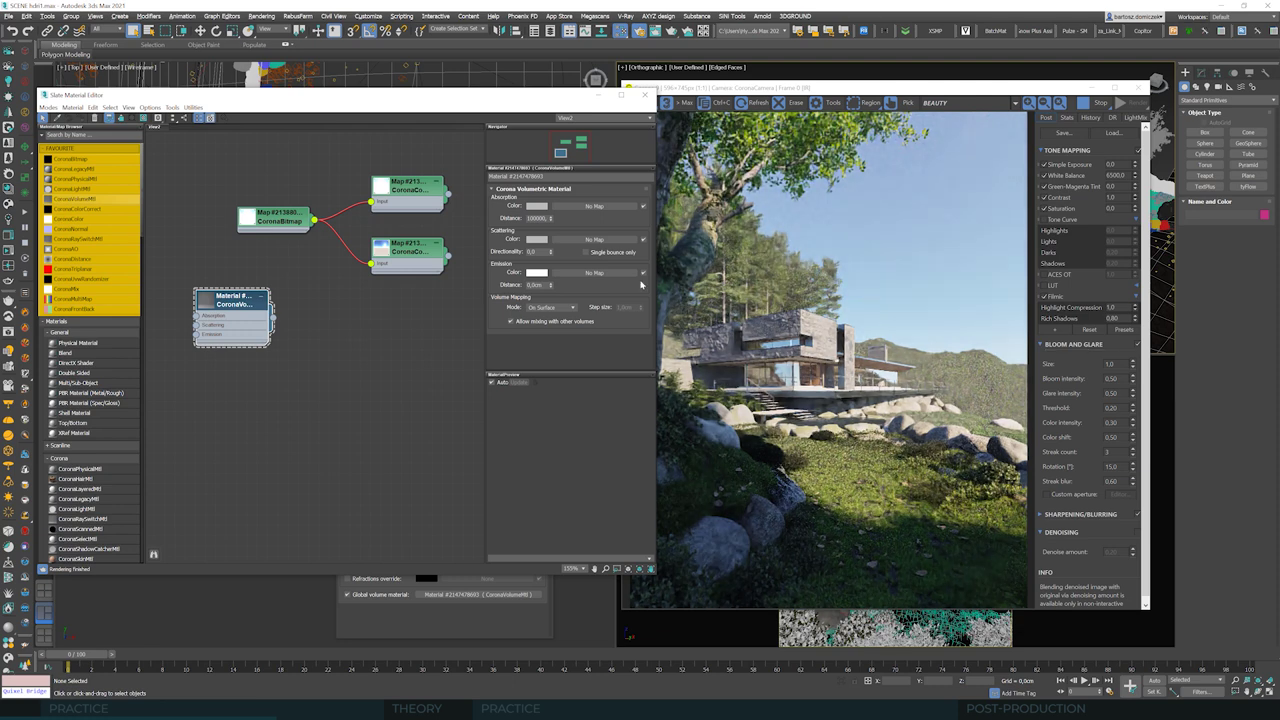
Step: Change the absorption distance value to 200000 cm
double_click(530, 218)
key(Return)
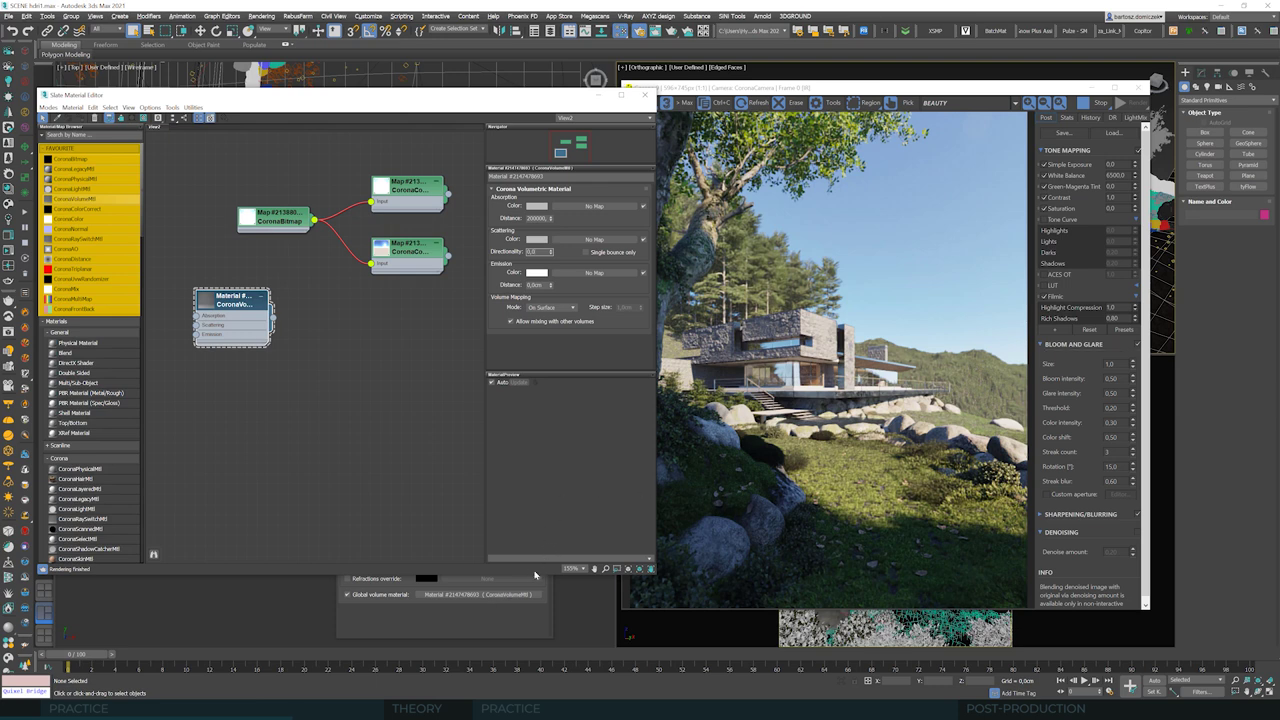
click(350, 597)
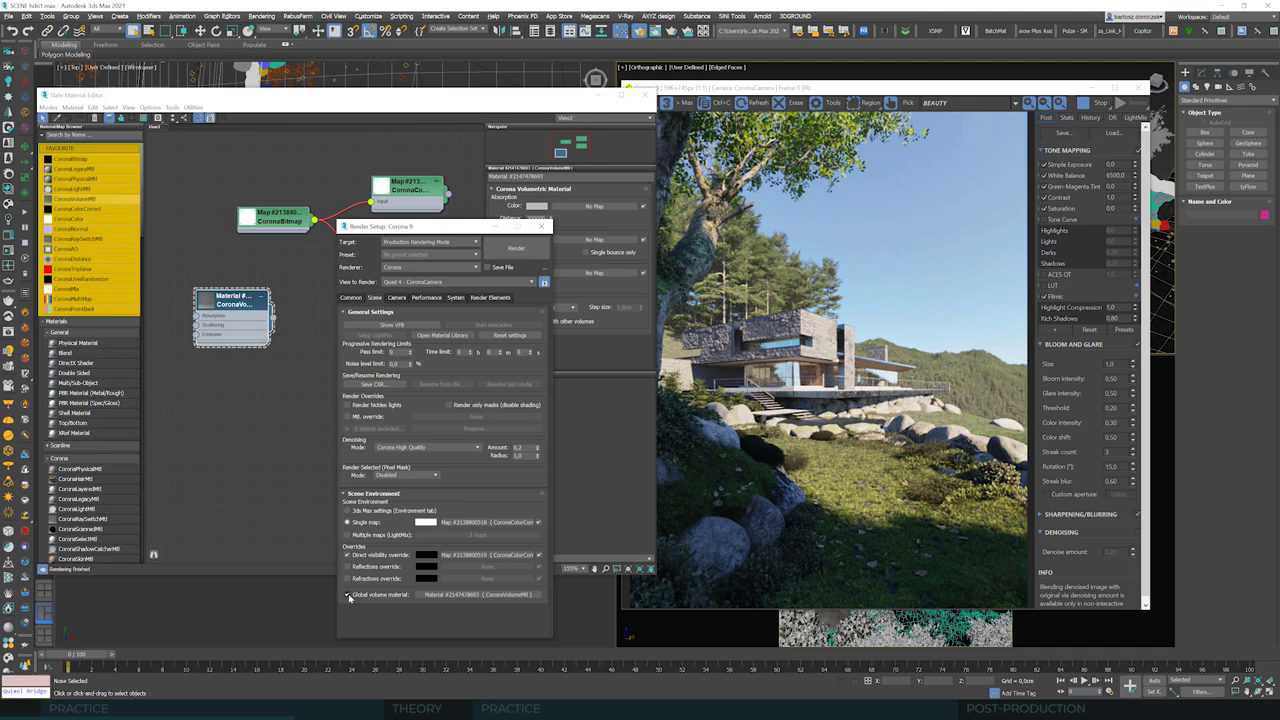
click(348, 596)
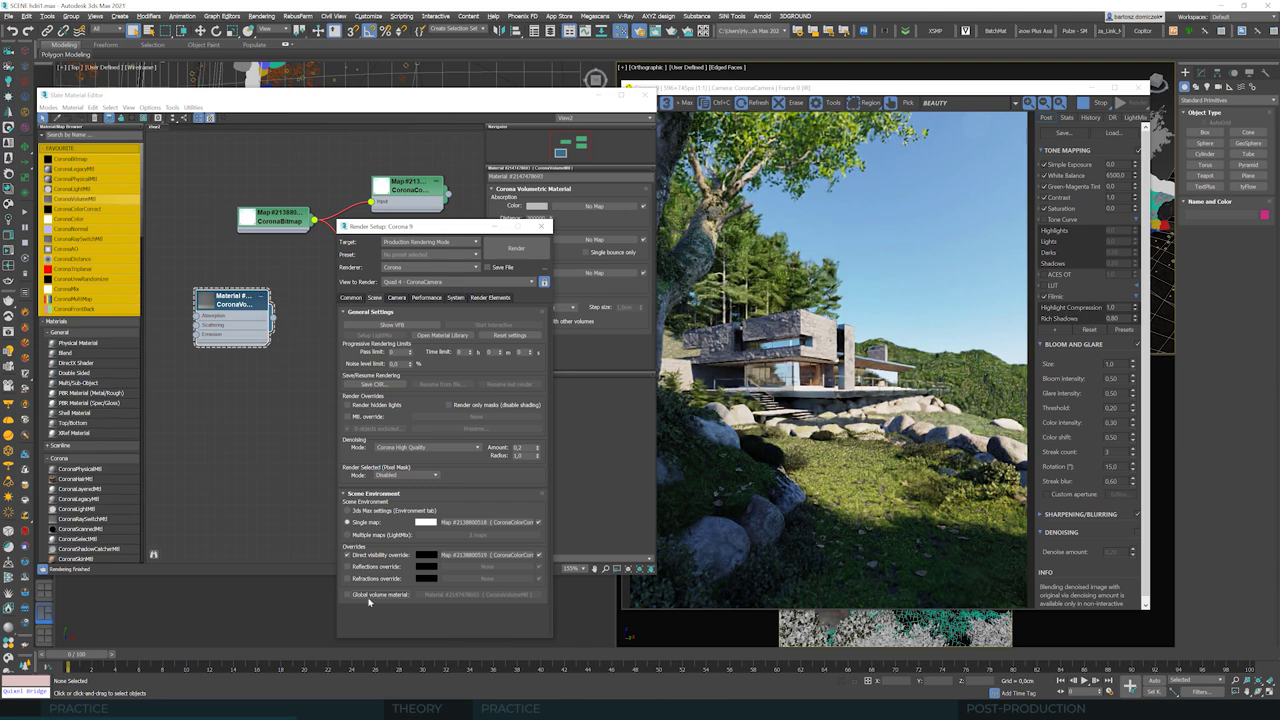
click(348, 595)
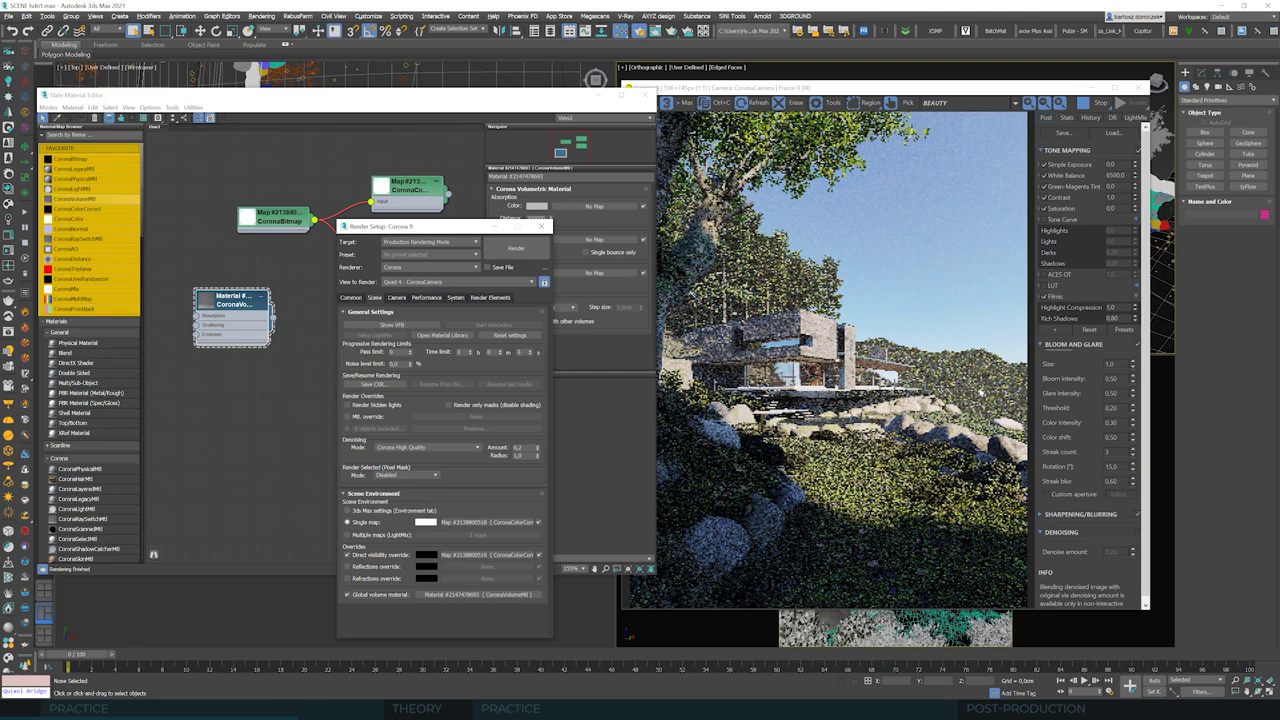
click(448, 403)
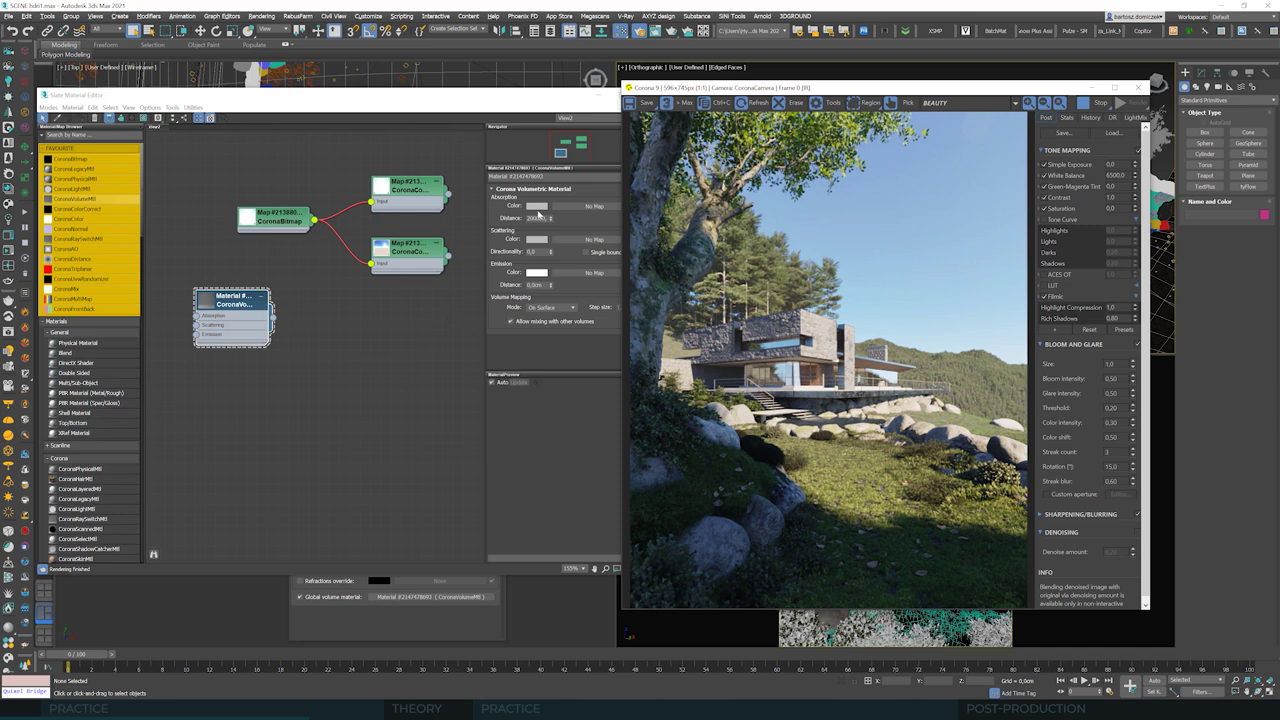
Step: Replace the absorption distance with 20000 cm for a denser haze
click(538, 217)
text(340)
key(Return)
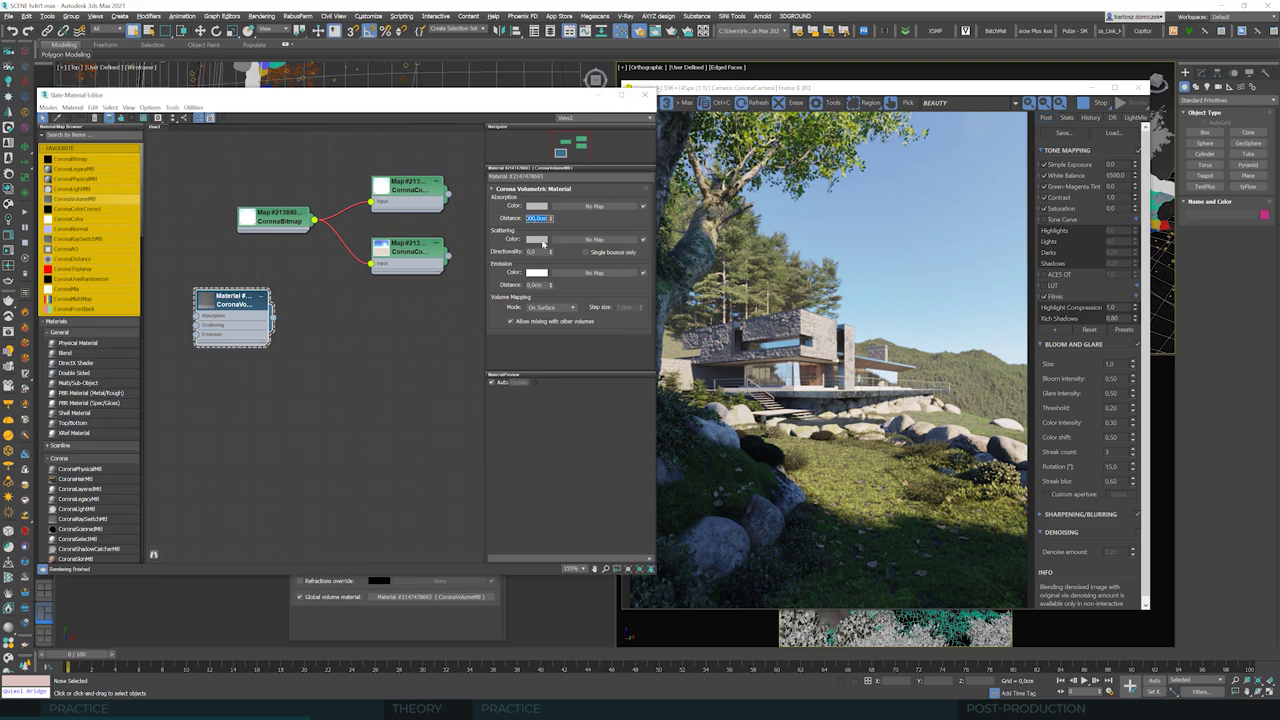
key(BackSpace)
text(20000)
key(Return)
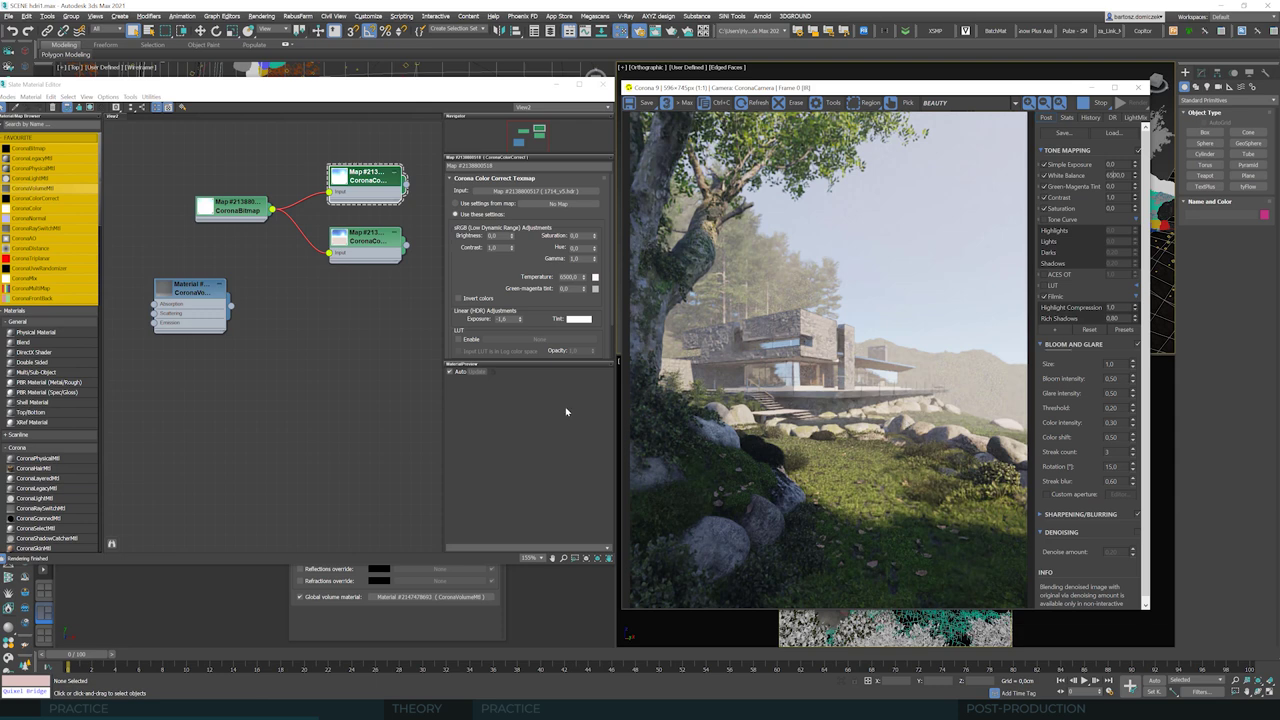
Step: Make the volume's scattering colour a light blue, darkened to a Value of about 126
double_click(205, 290)
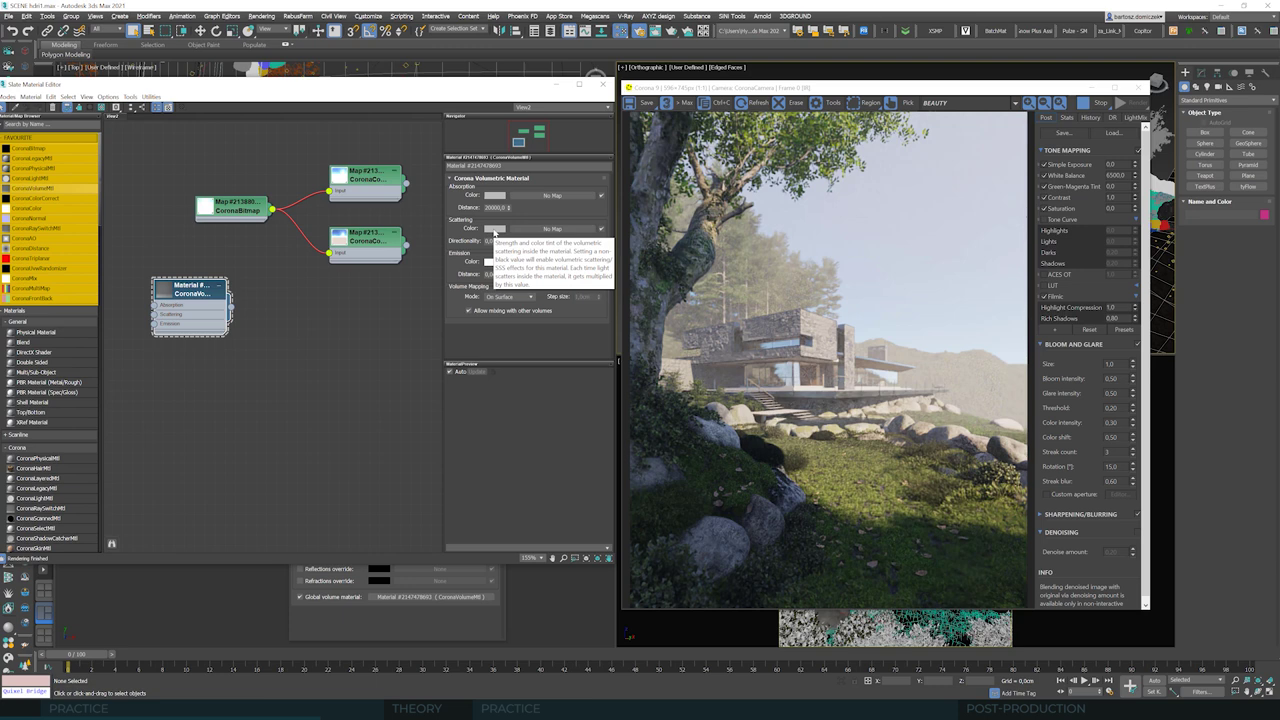
click(494, 230)
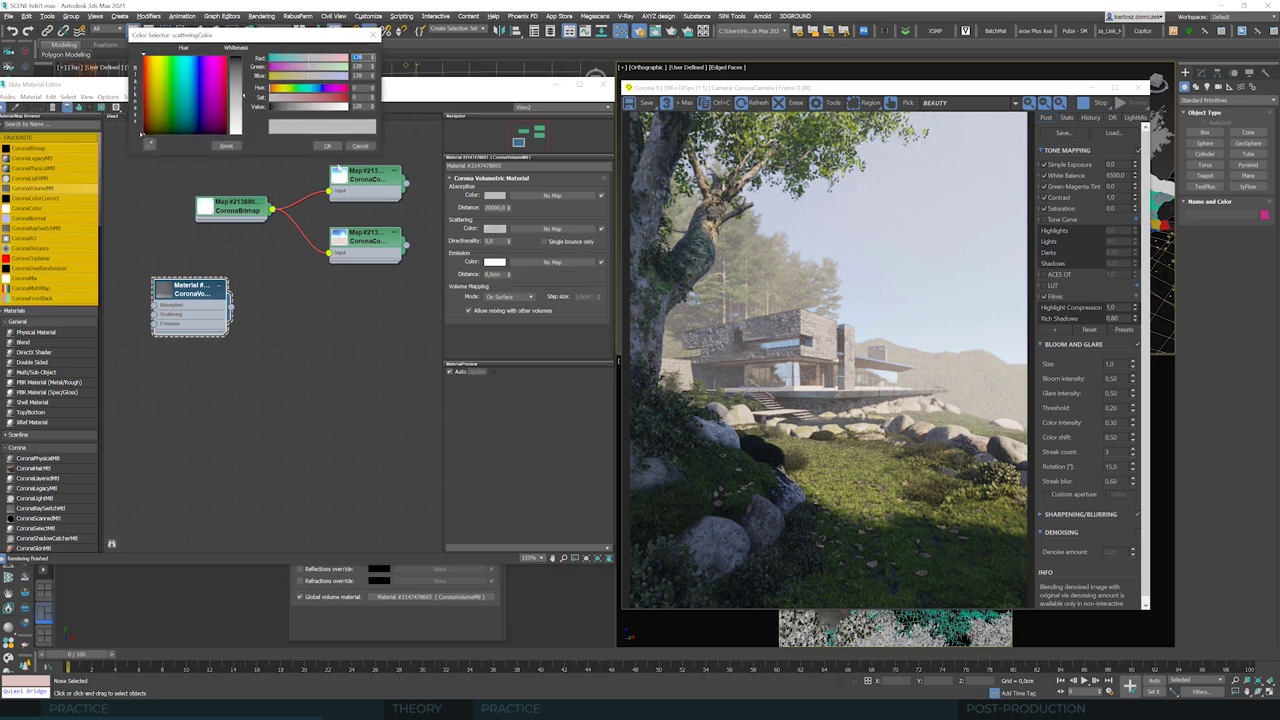
drag(334, 149, 378, 365)
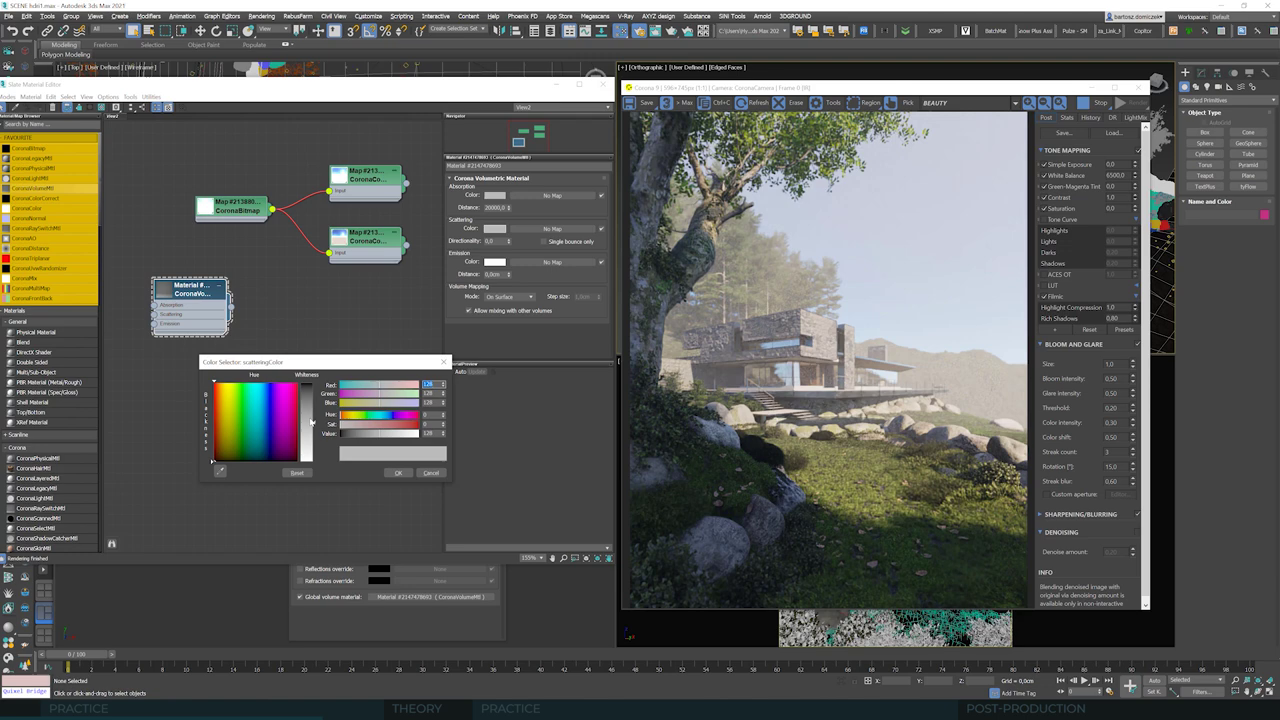
click(264, 387)
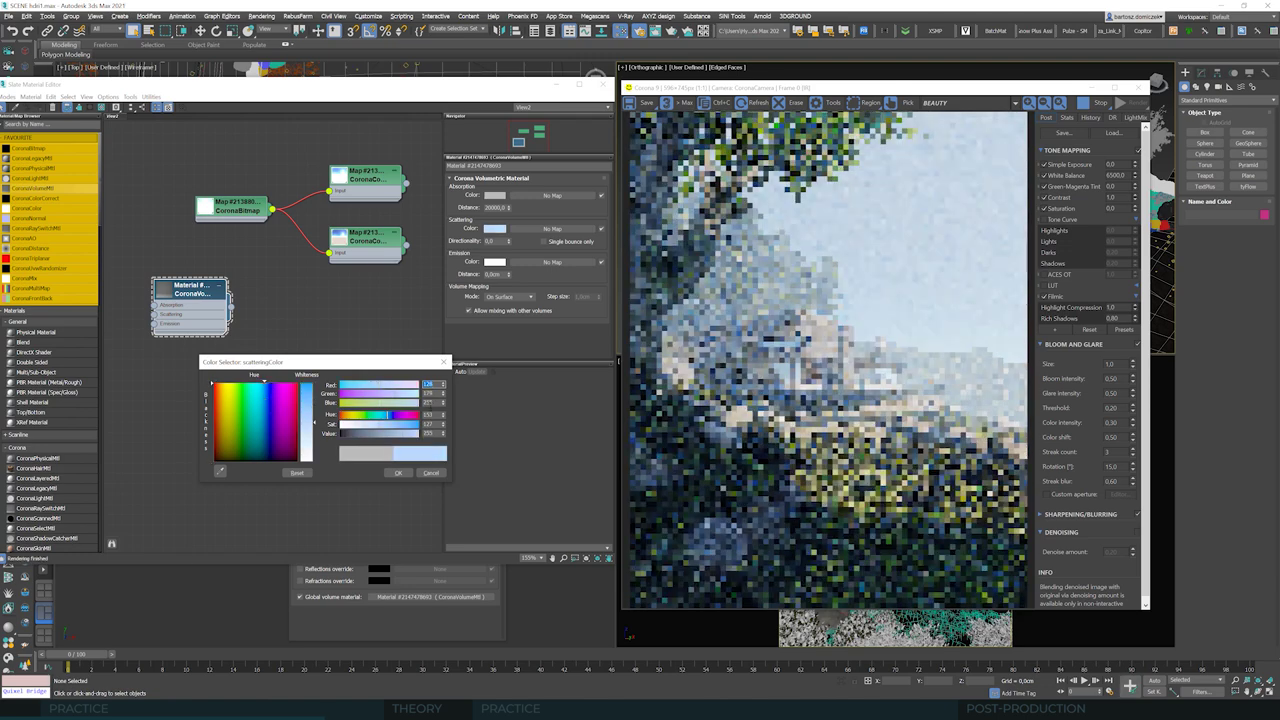
click(381, 434)
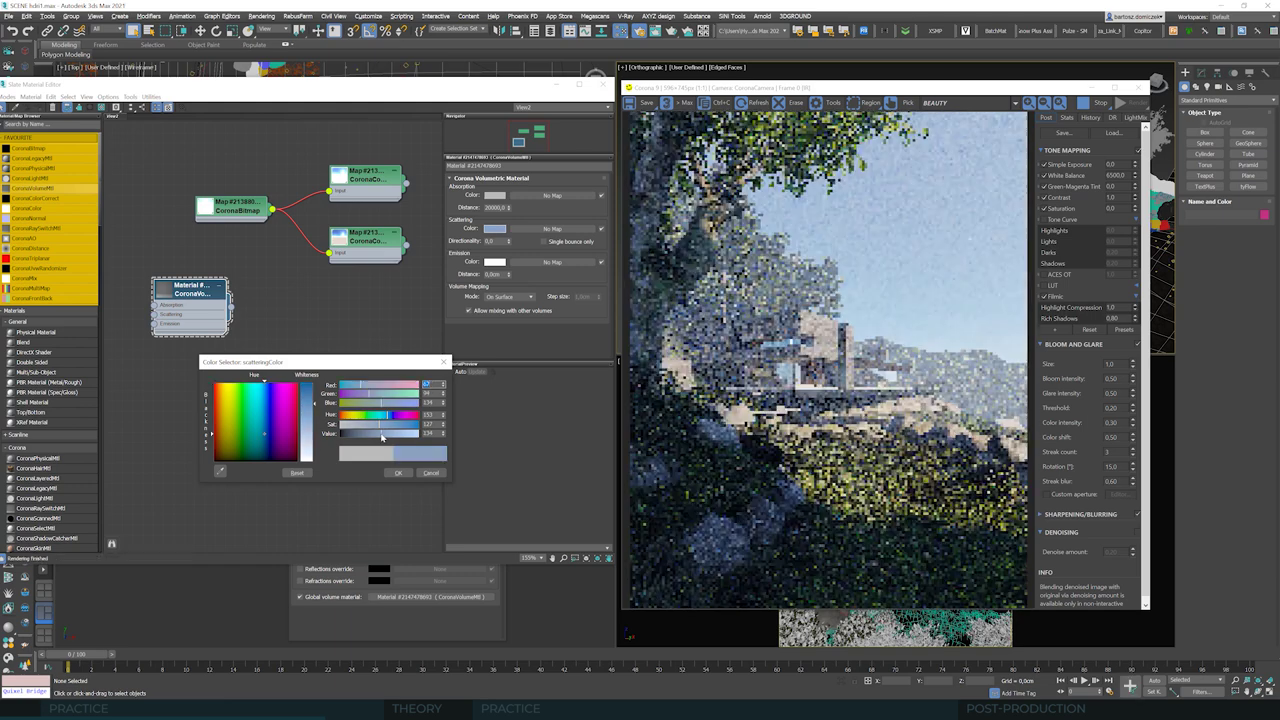
click(379, 434)
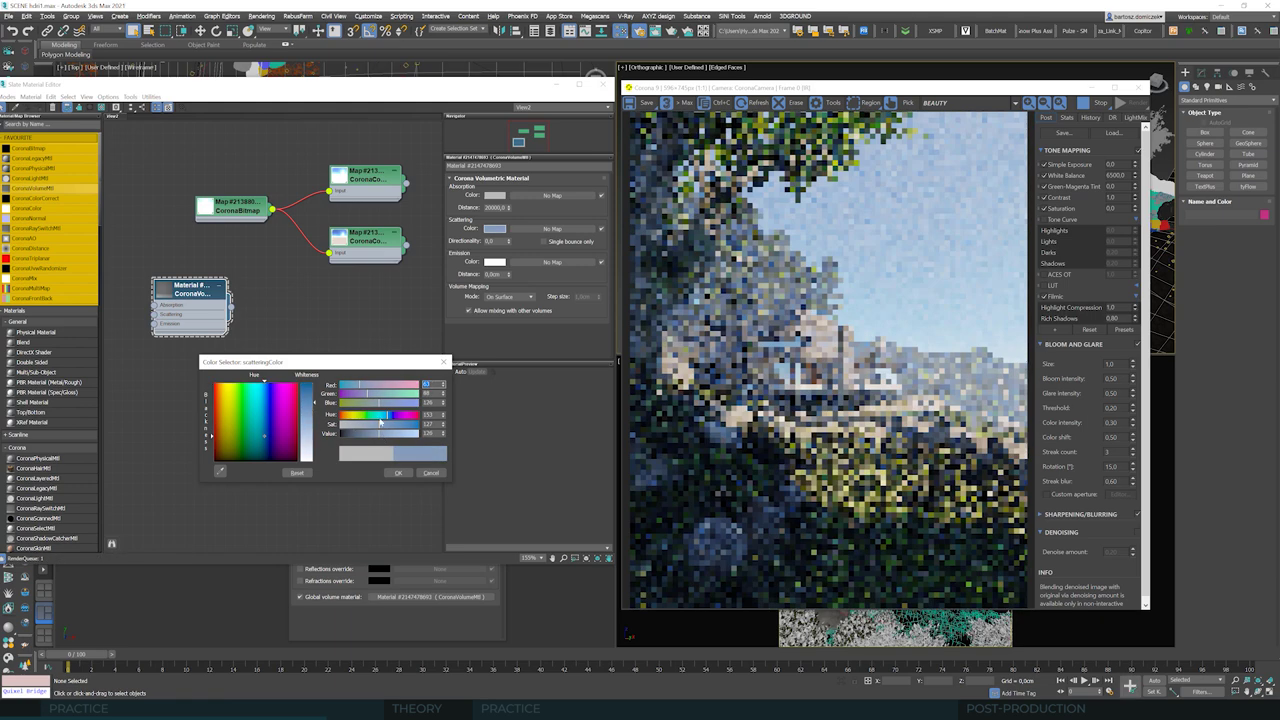
click(431, 473)
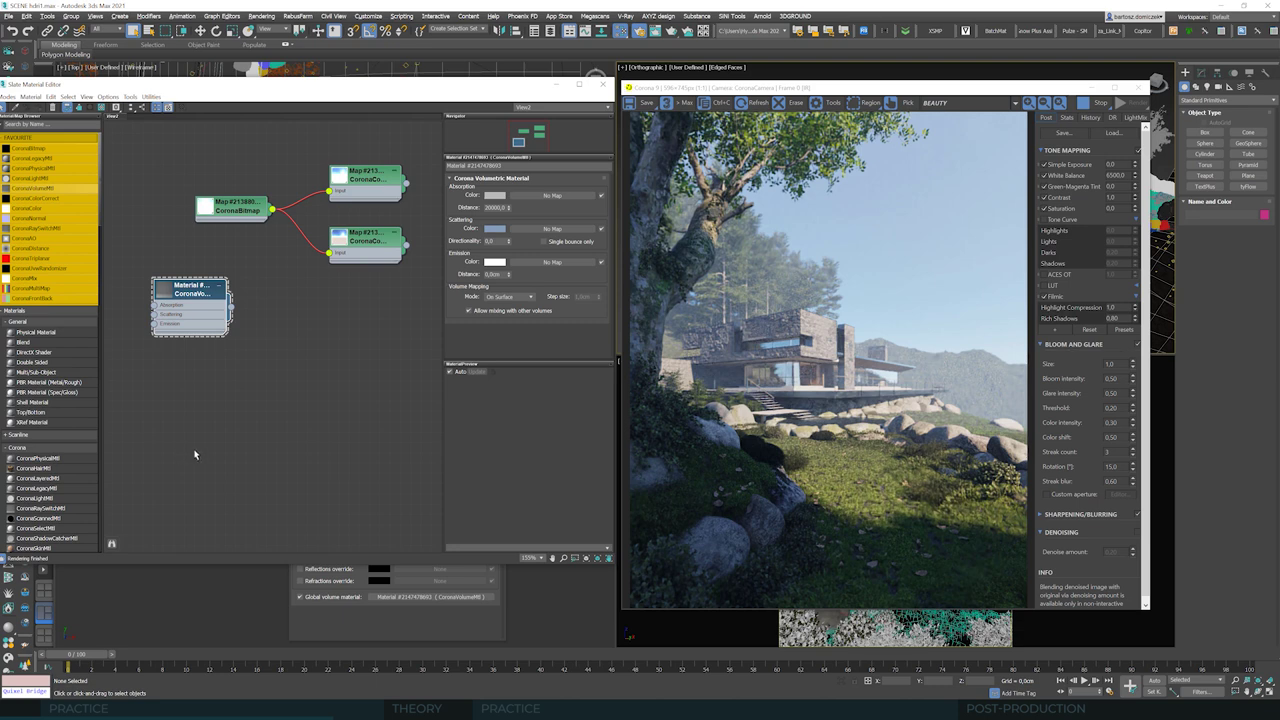
Step: Restart the Corona render of the scene with Shift+Q
key(shift+q)
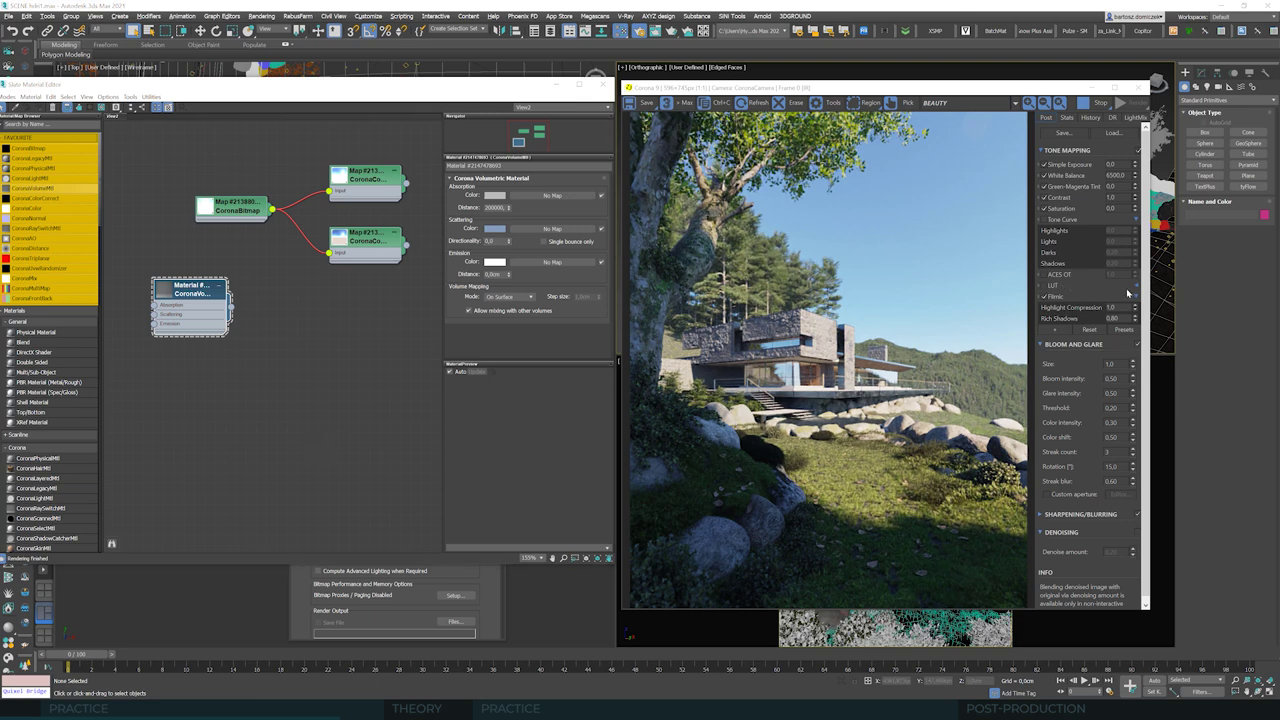
Step: Move LUT below Rich Shadows, leave it switched off, and set Rich Shadows to 1.0
drag(1044, 286, 1044, 322)
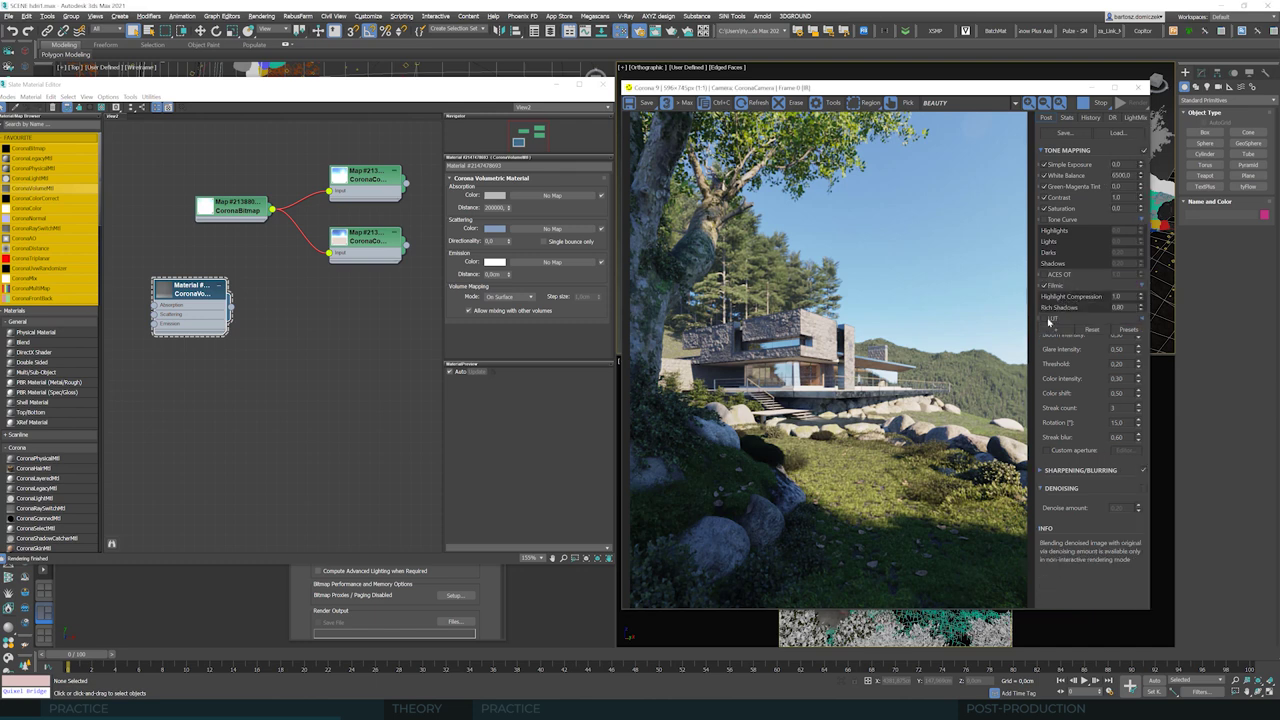
click(1046, 319)
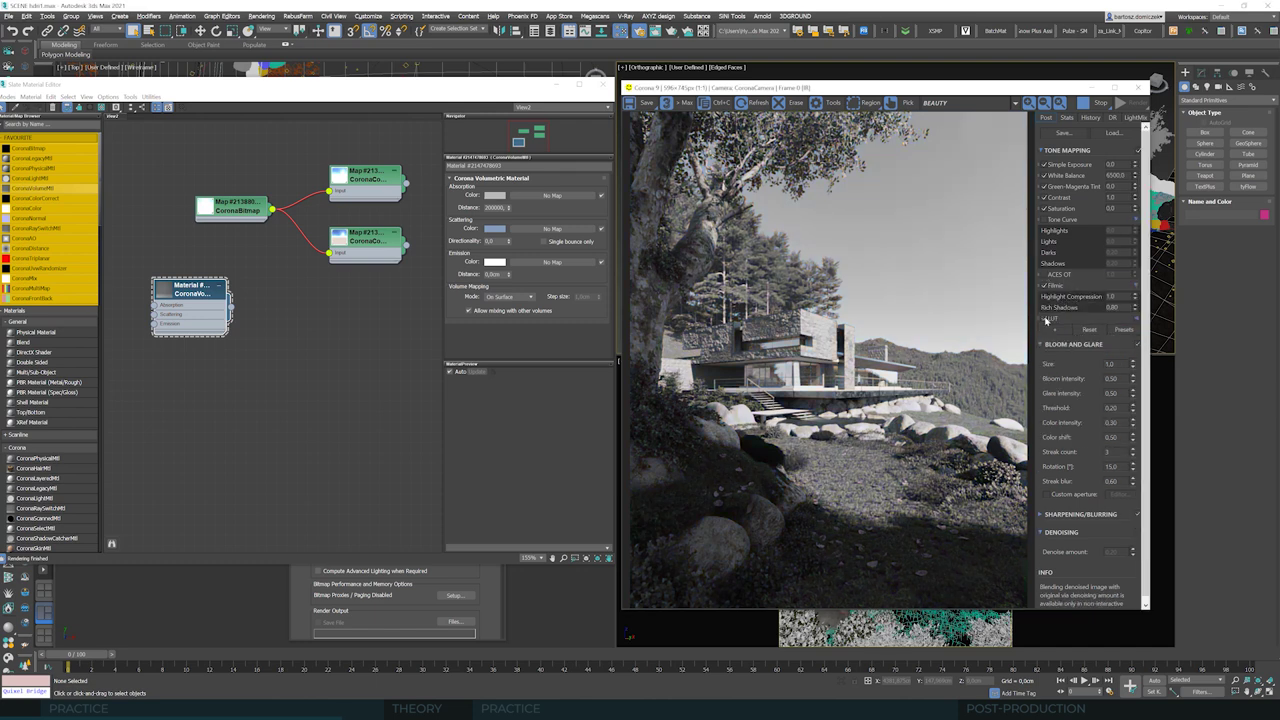
click(1046, 319)
mouse_move(1045, 320)
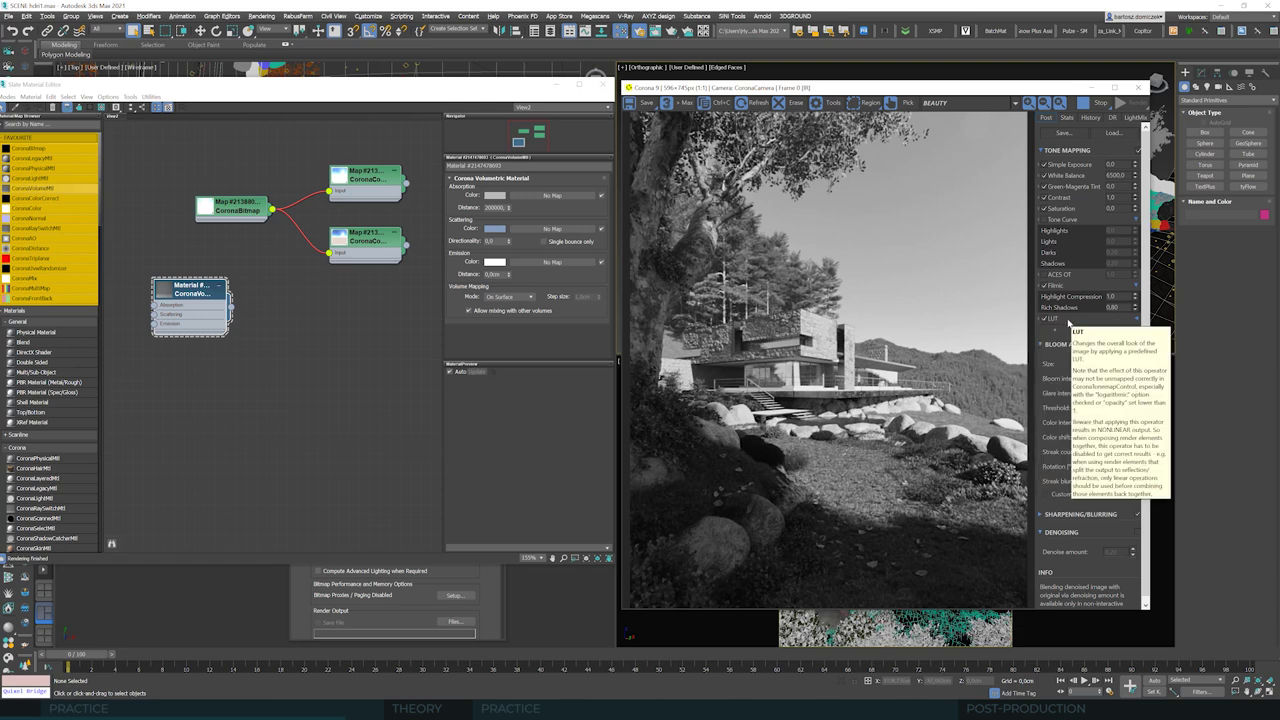
click(1135, 304)
click(1135, 304)
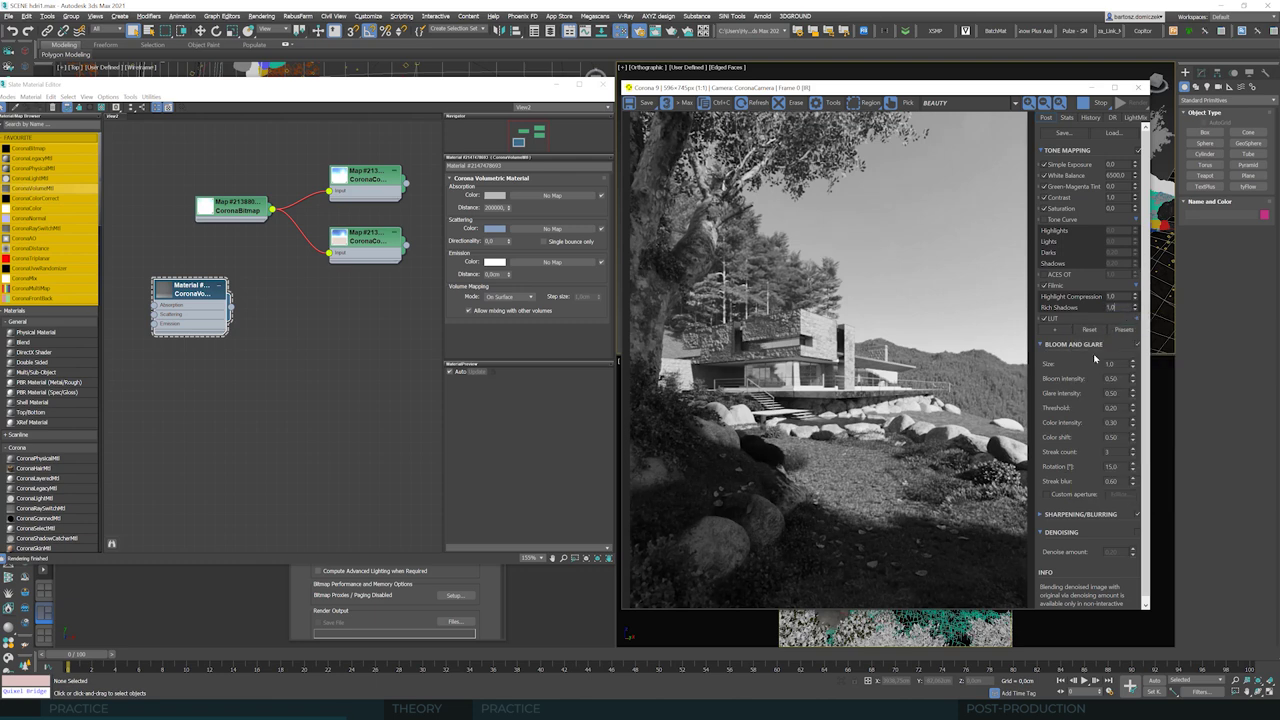
click(1044, 319)
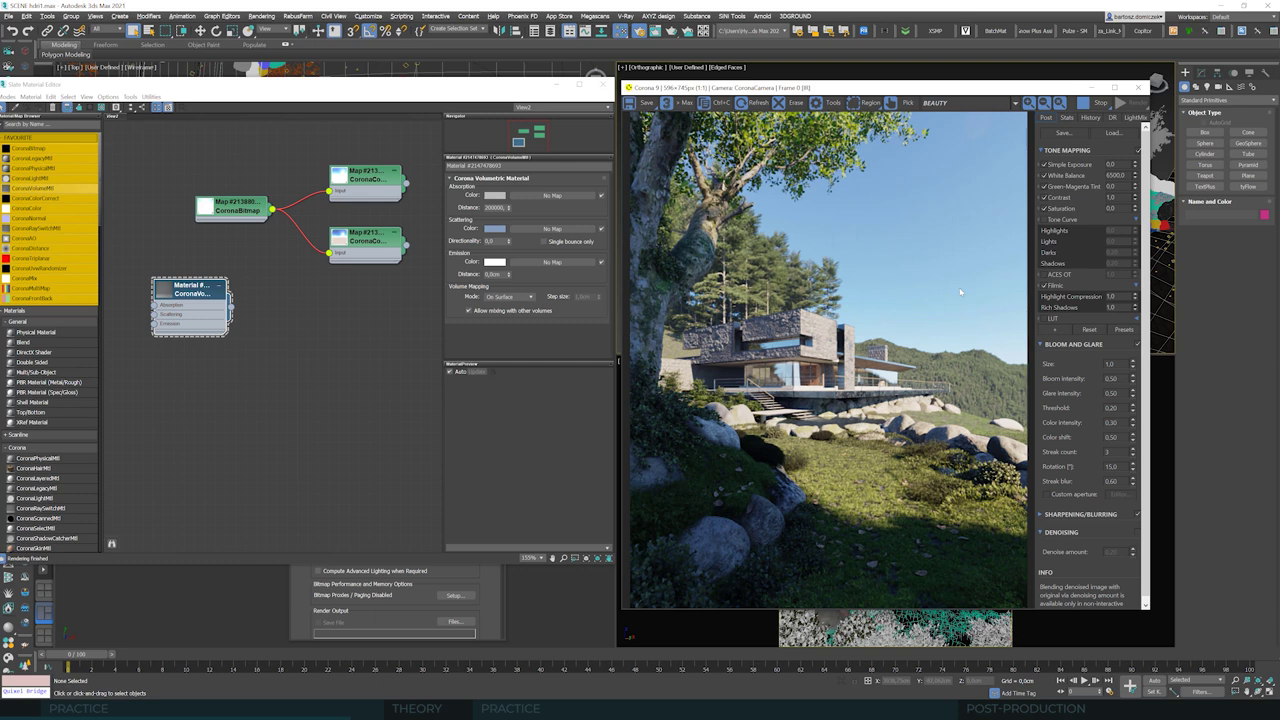
Step: Enter 0,8 as the Rich Shadows tone-mapping value
double_click(1110, 307)
text(0,8)
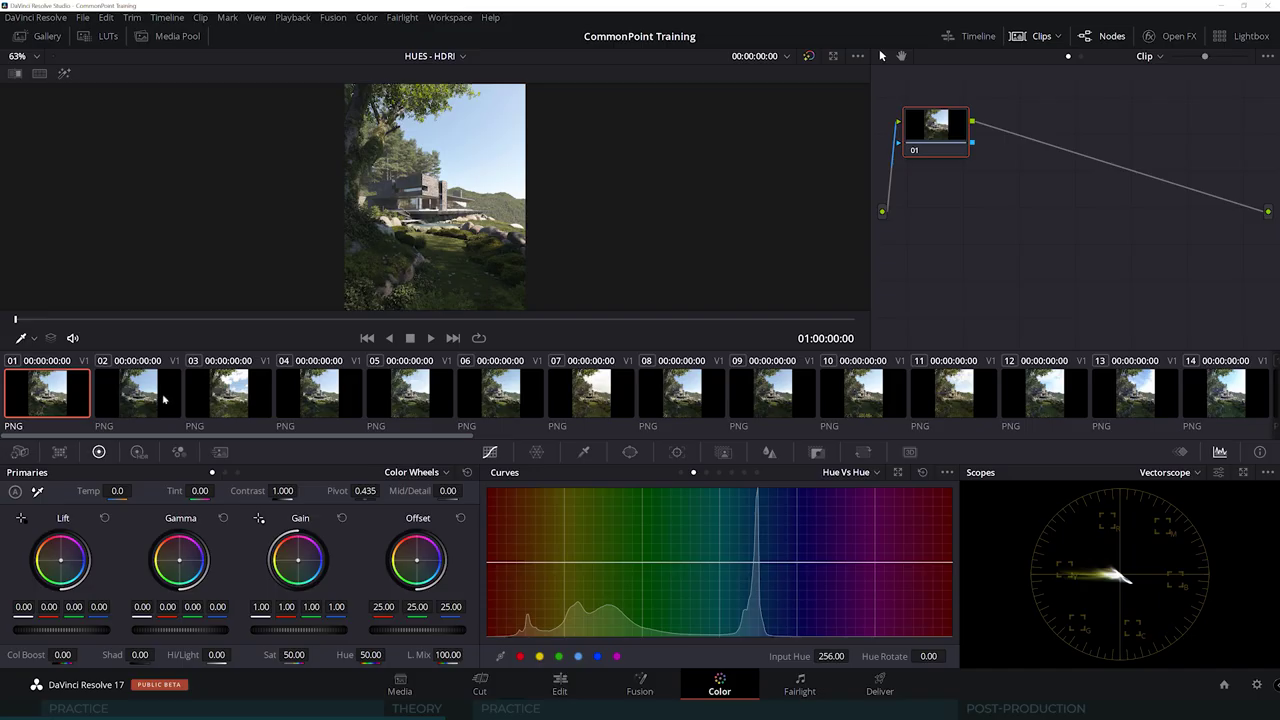
Step: Compare the HDRI lighting of clips 02, 03 and 05 through 12 one after another
click(166, 392)
click(189, 397)
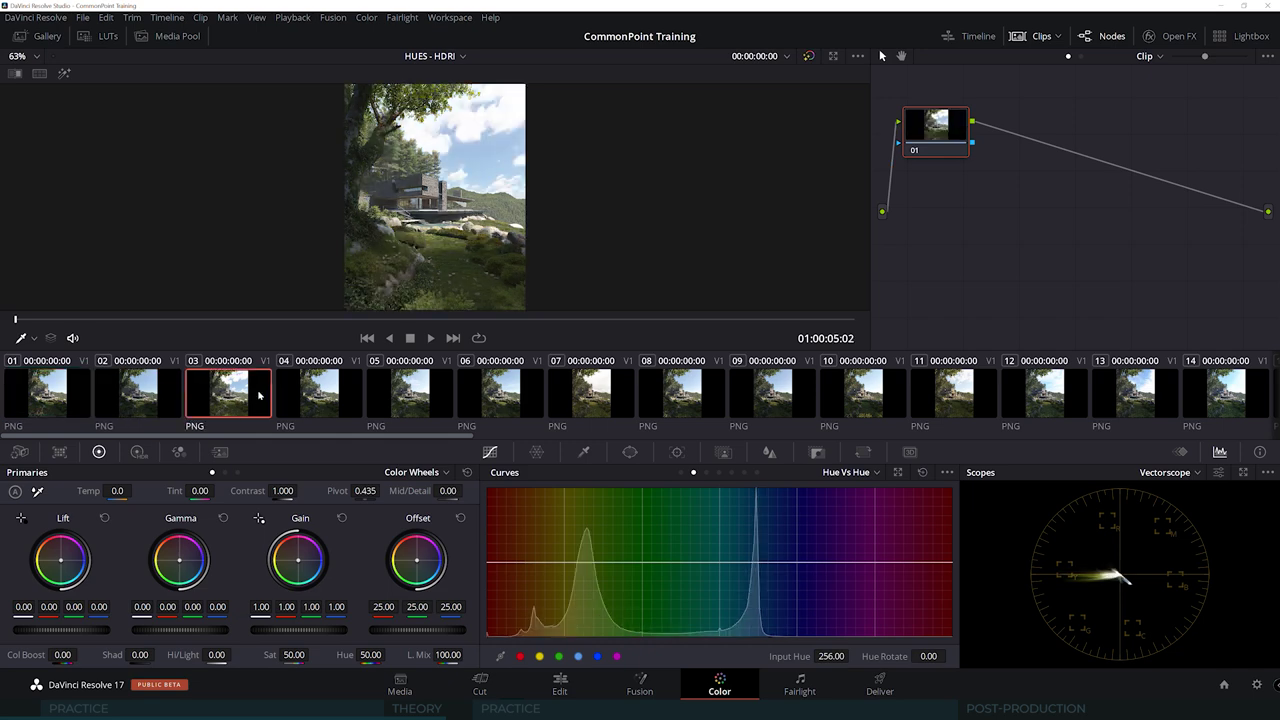
click(415, 395)
click(500, 393)
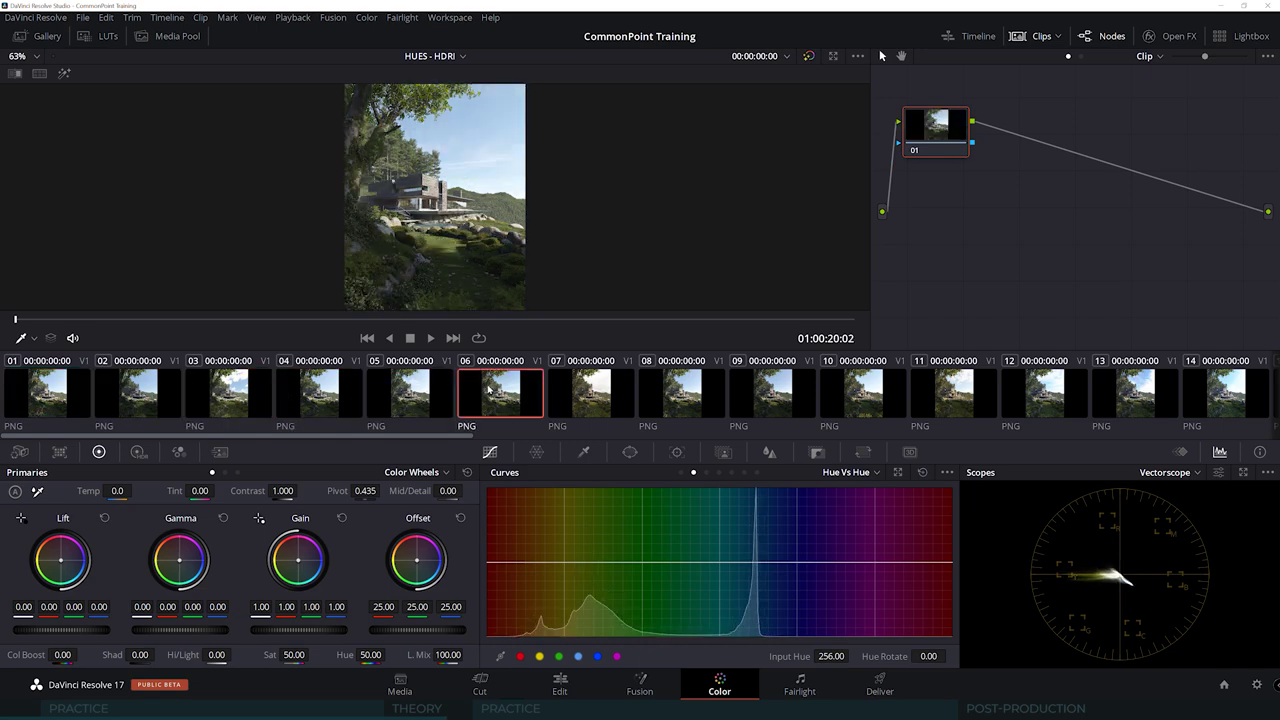
click(578, 392)
click(690, 390)
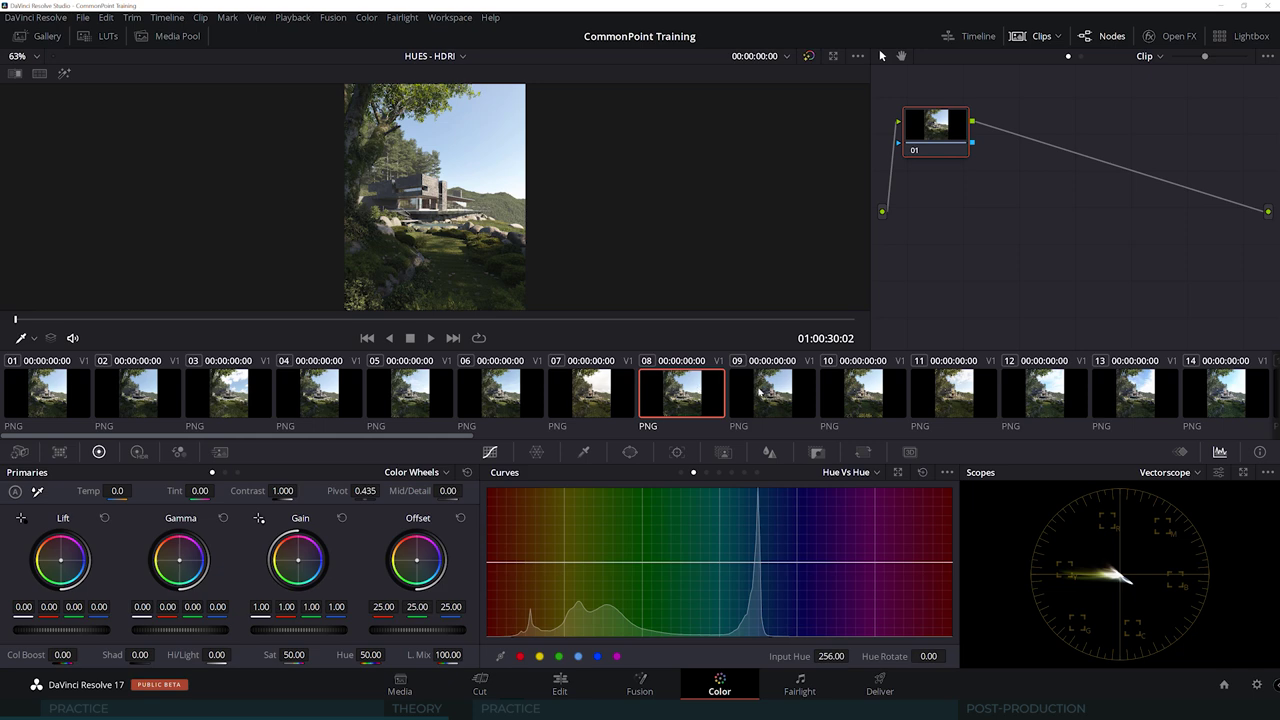
click(763, 390)
click(850, 394)
click(945, 394)
click(1044, 393)
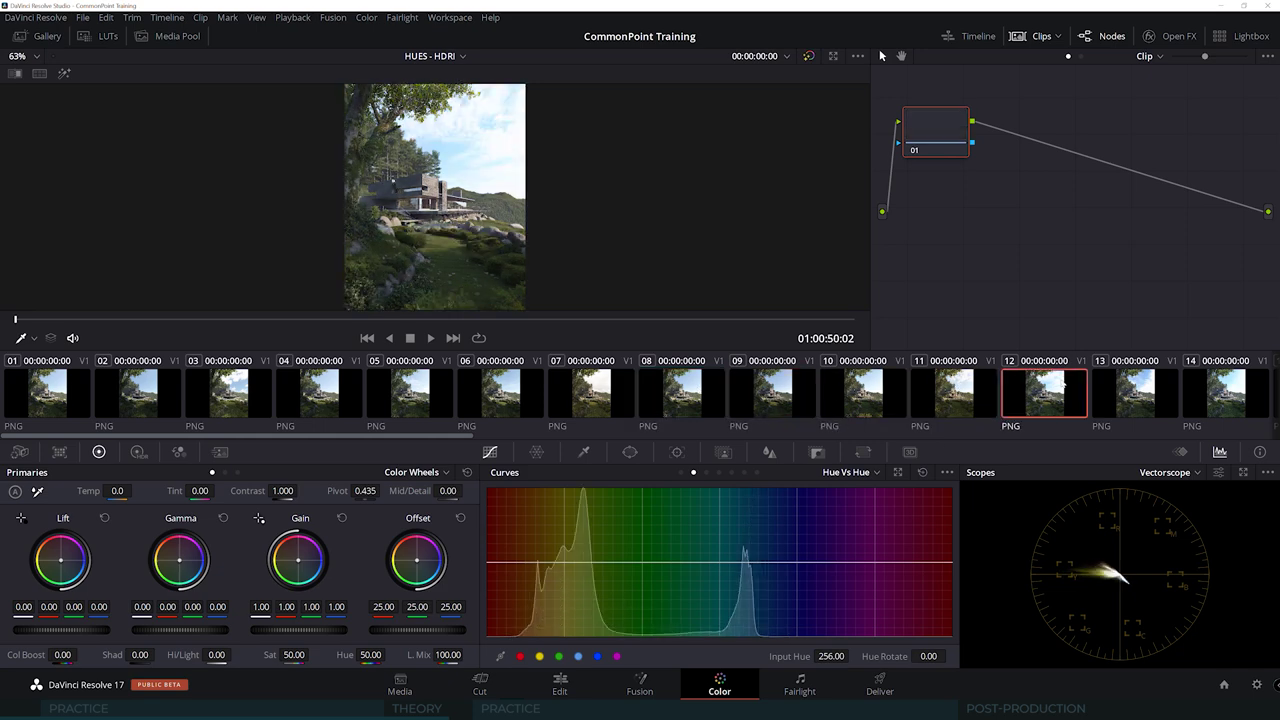
Step: Scroll along the clip strip and compare clips 13 through 20
scroll(640, 393, right, 2)
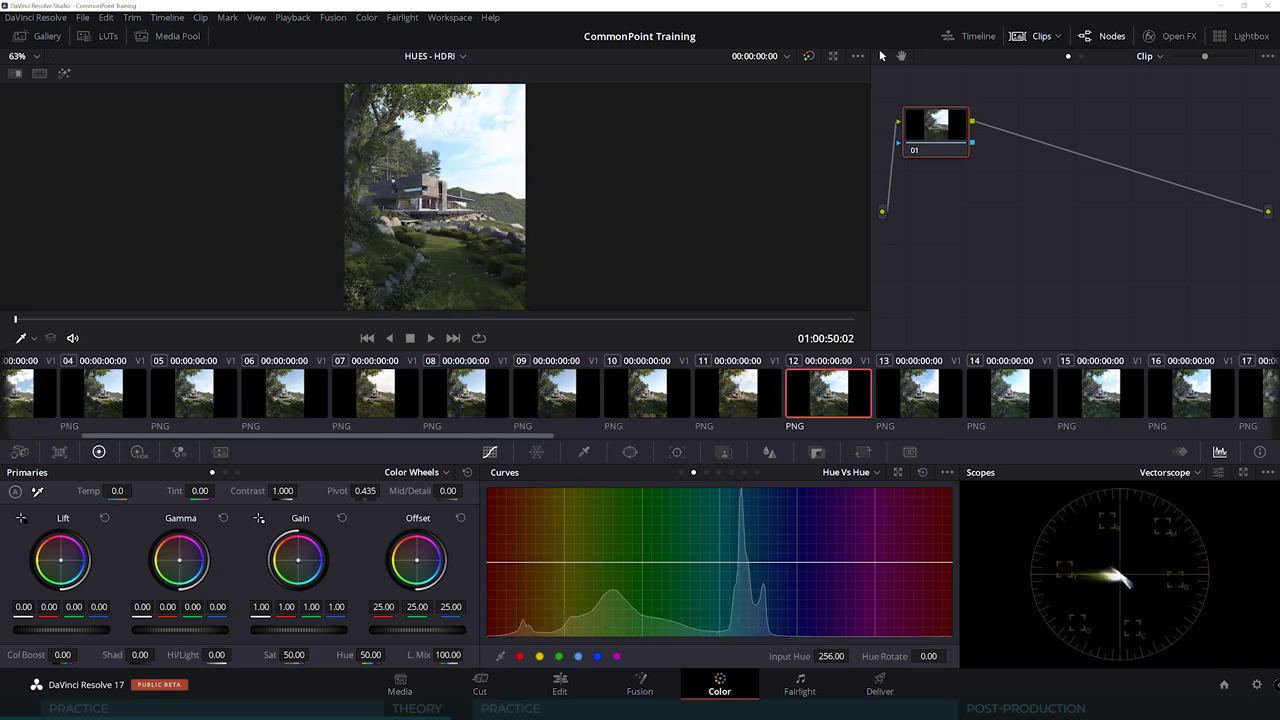
click(925, 393)
click(1006, 392)
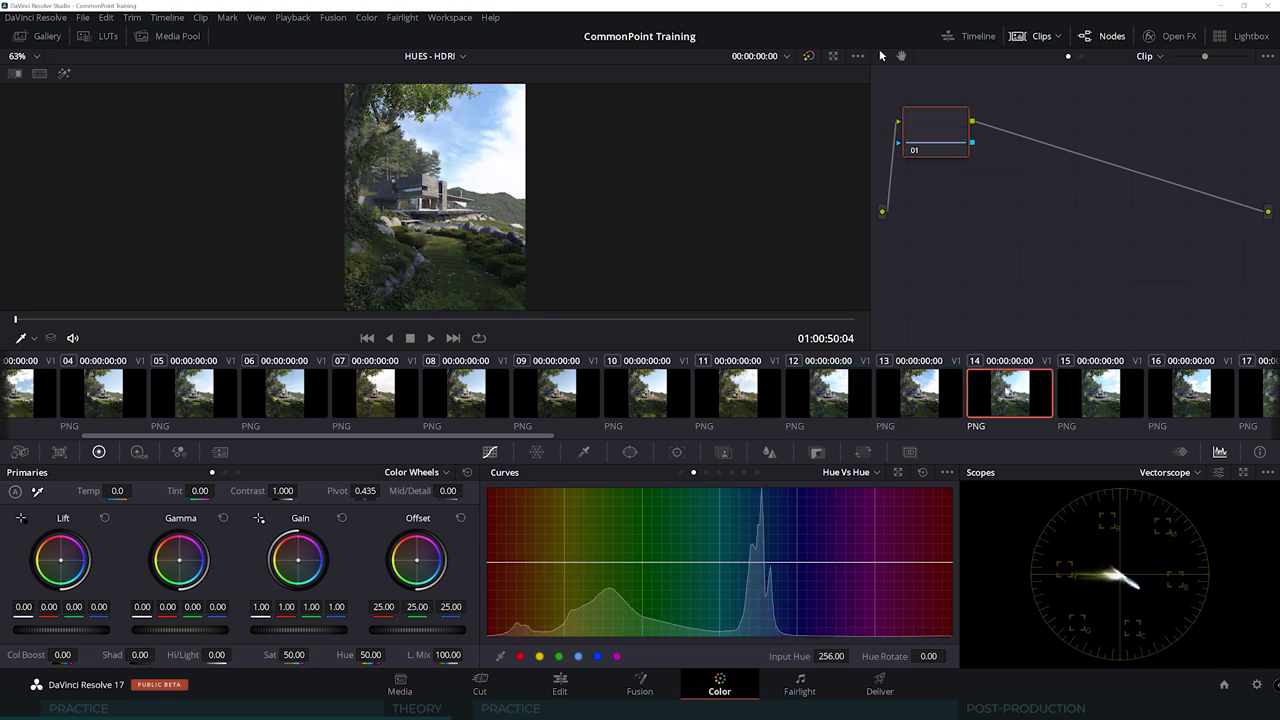
click(1075, 388)
click(1150, 388)
scroll(1143, 388, right, 3)
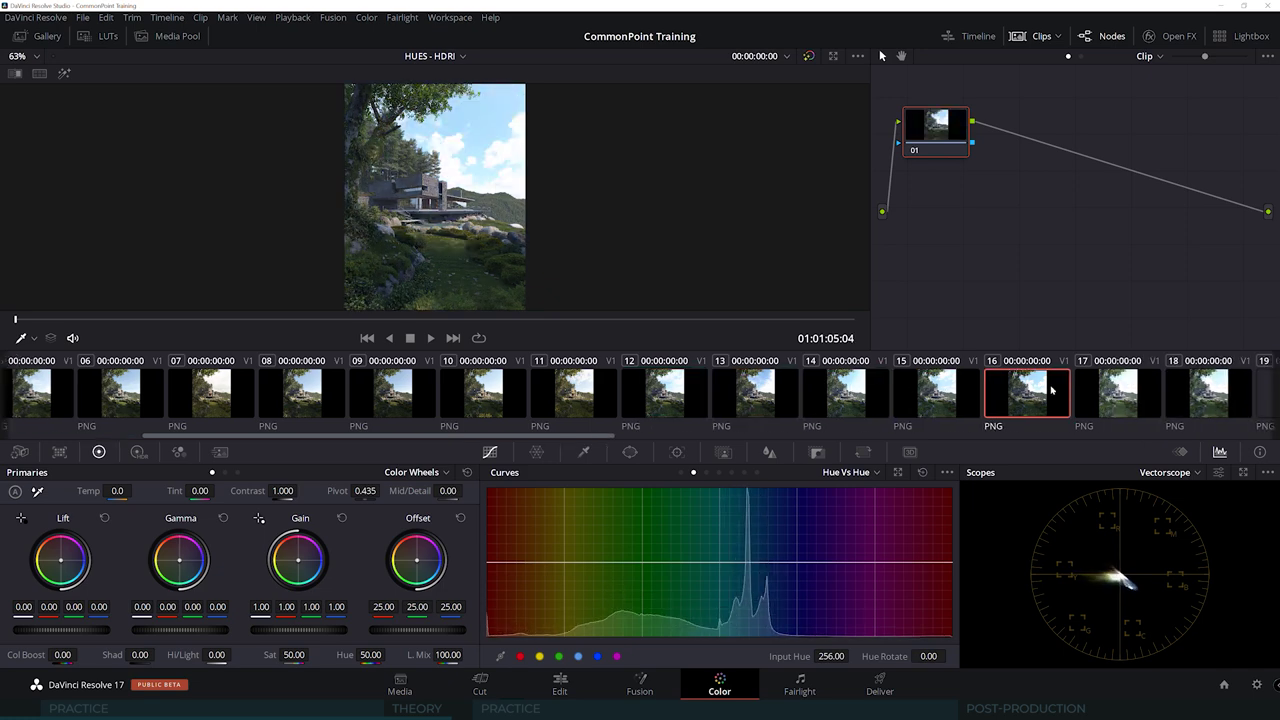
click(960, 400)
click(1024, 400)
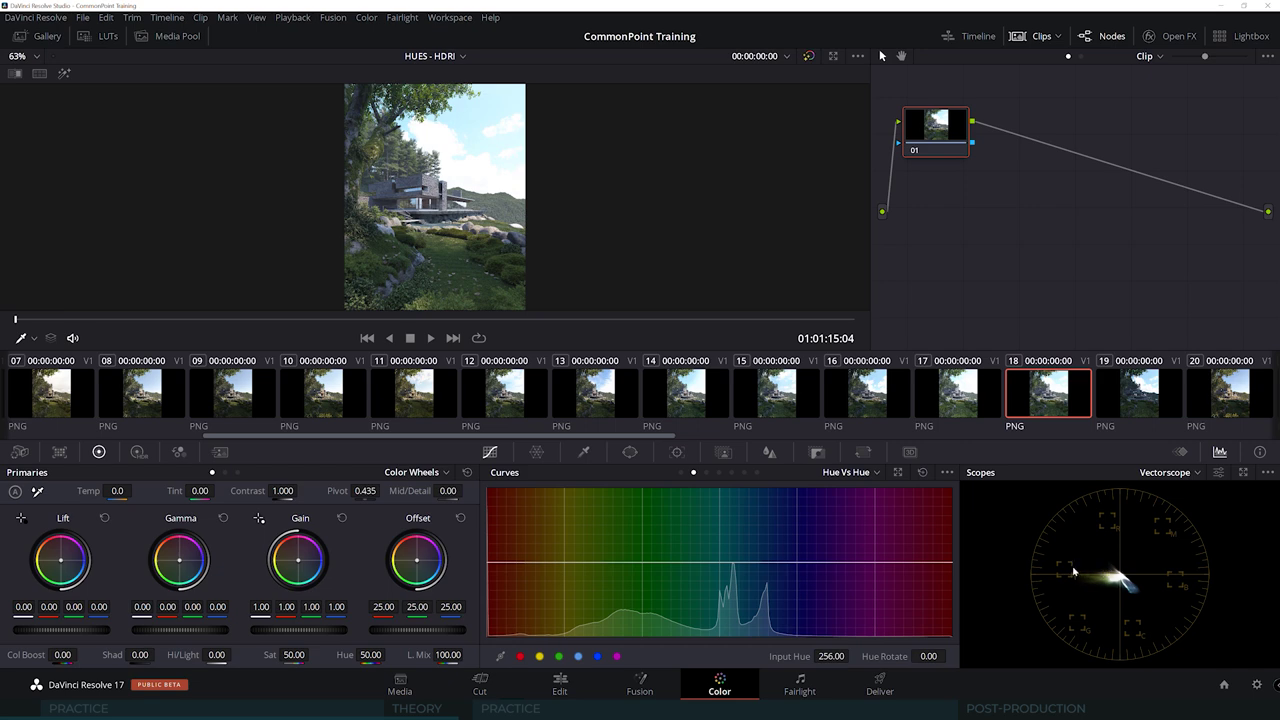
click(1137, 393)
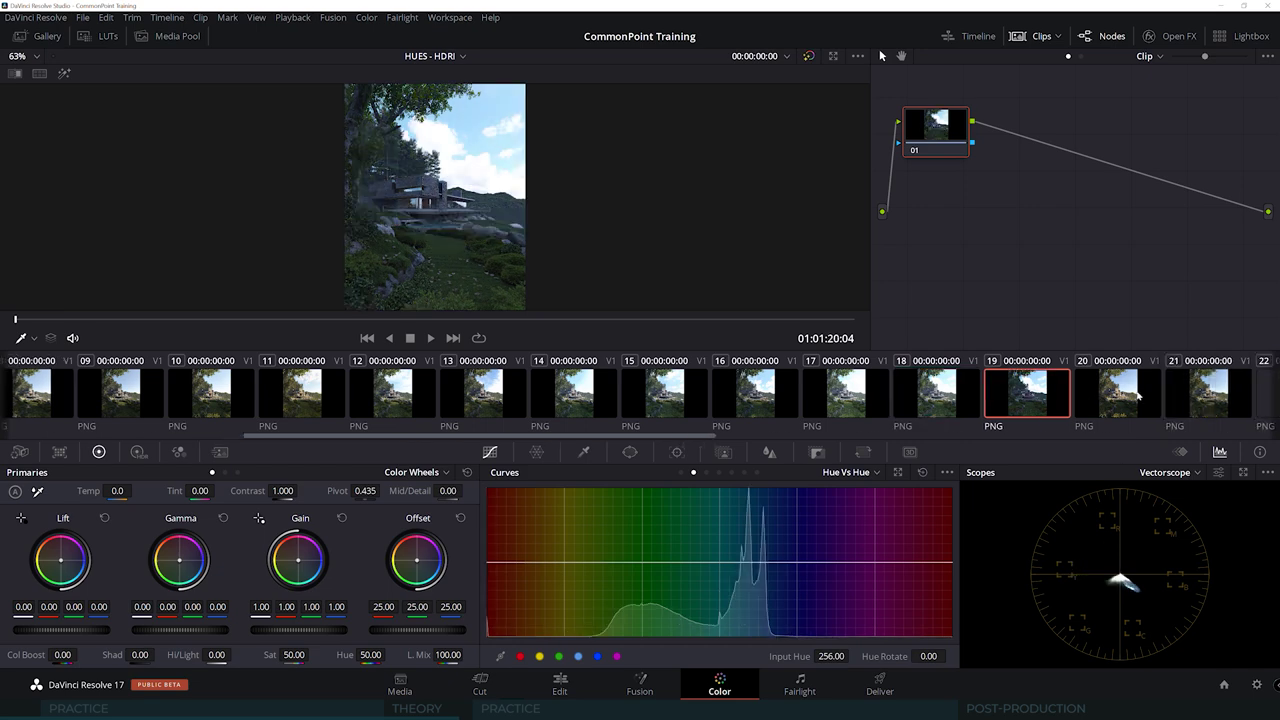
click(1136, 405)
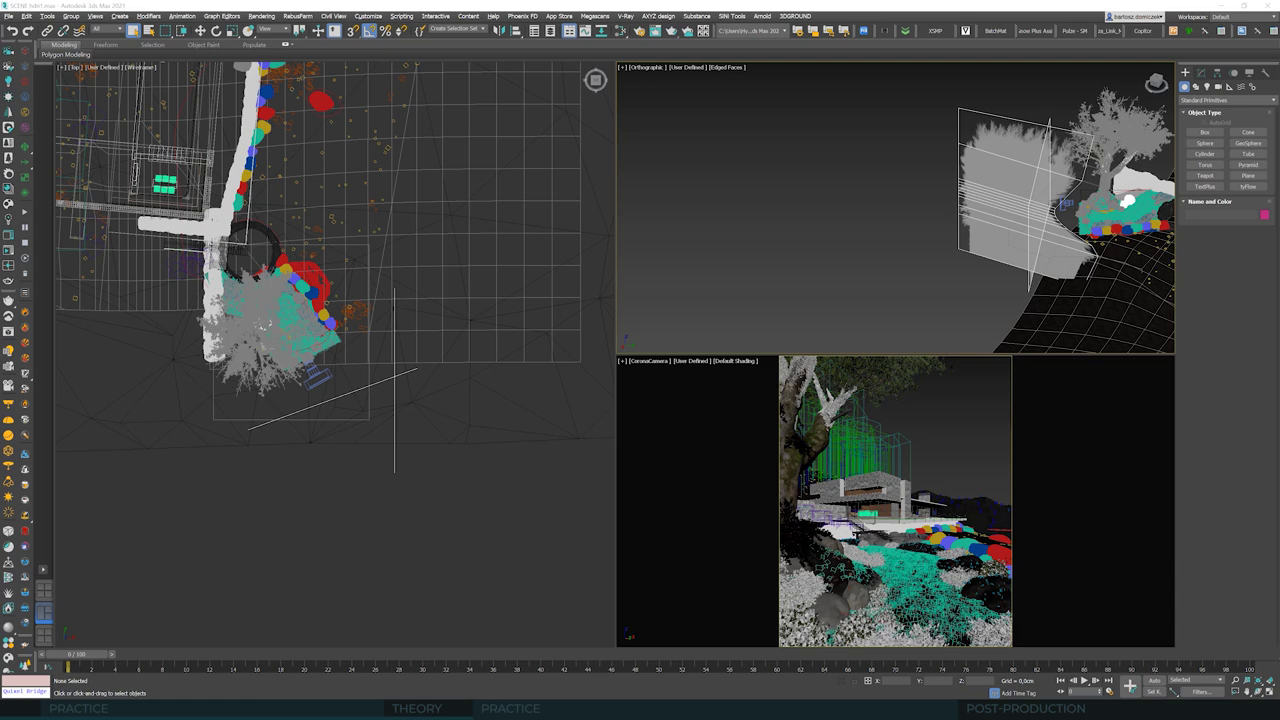
Step: Open the Layer Explorer to list layers like Architecture, Rocks and Moss_LowPoly
click(550, 31)
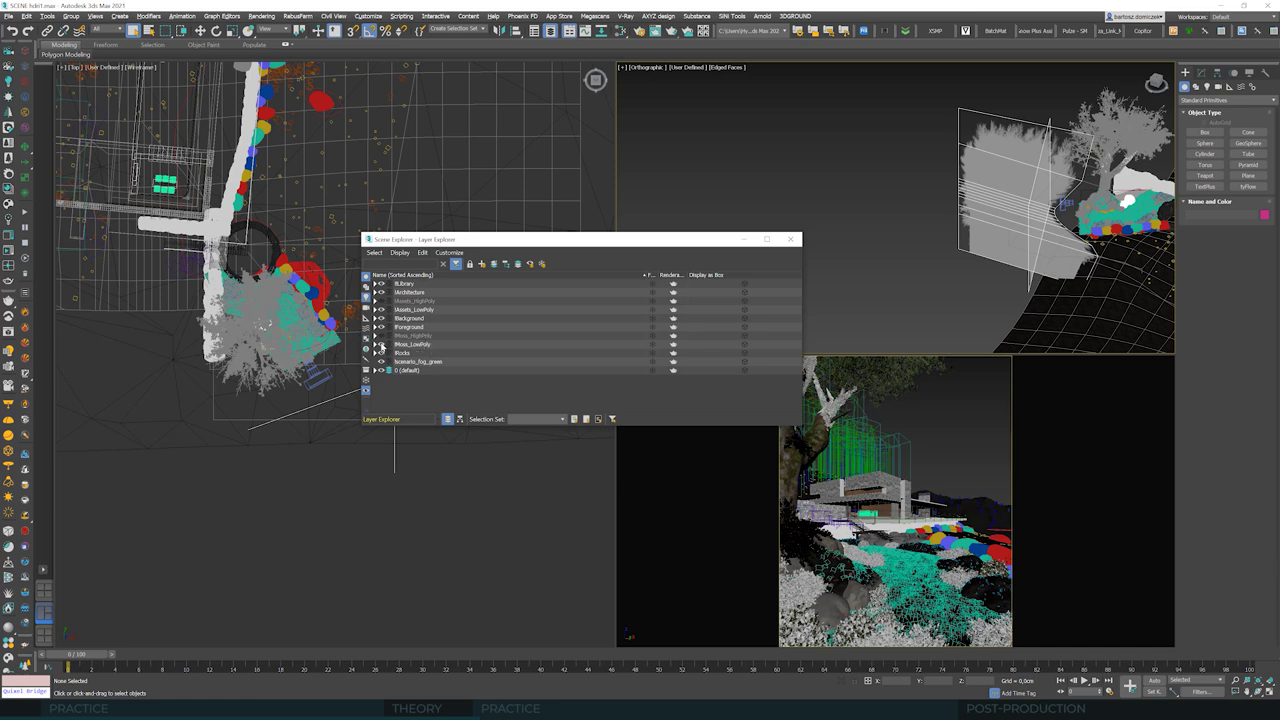
Step: Hide the Moss_LowPoly layer and close the Layer Explorer
click(381, 344)
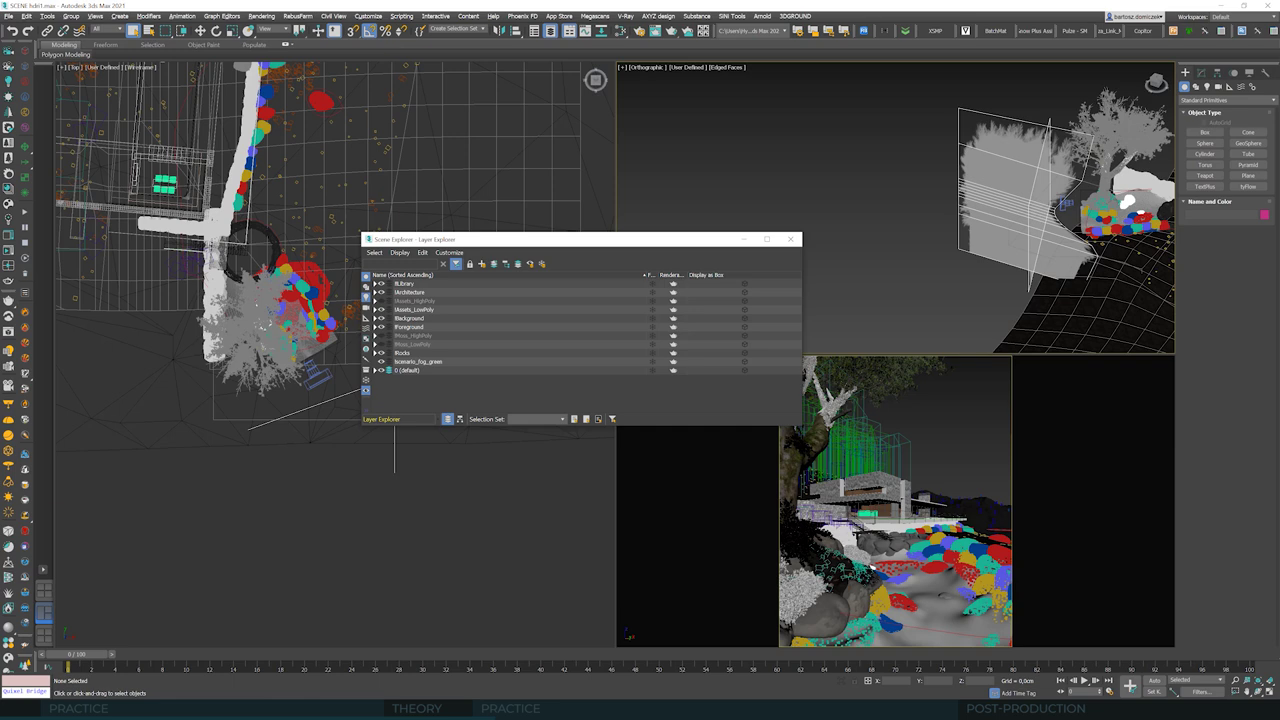
click(790, 239)
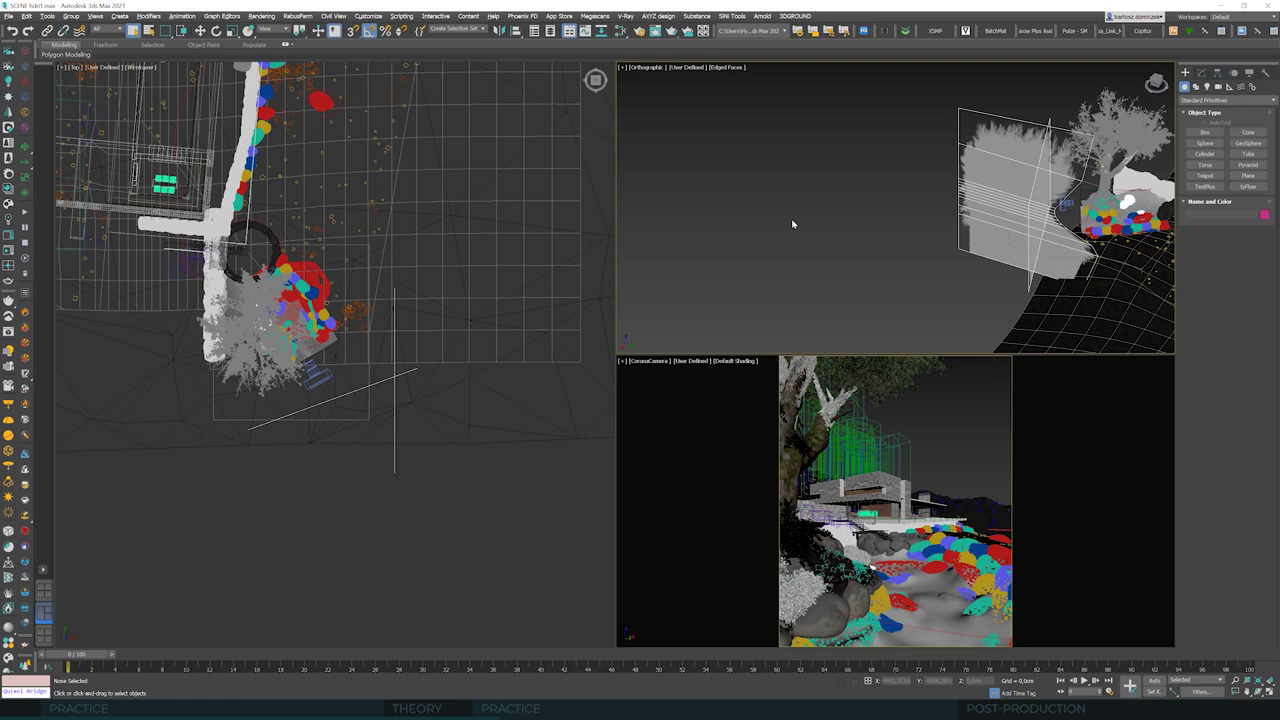
Step: Open the Slate Material Editor, centre it, and pick 06-07_Day_H.hdr as a new bitmap
click(620, 31)
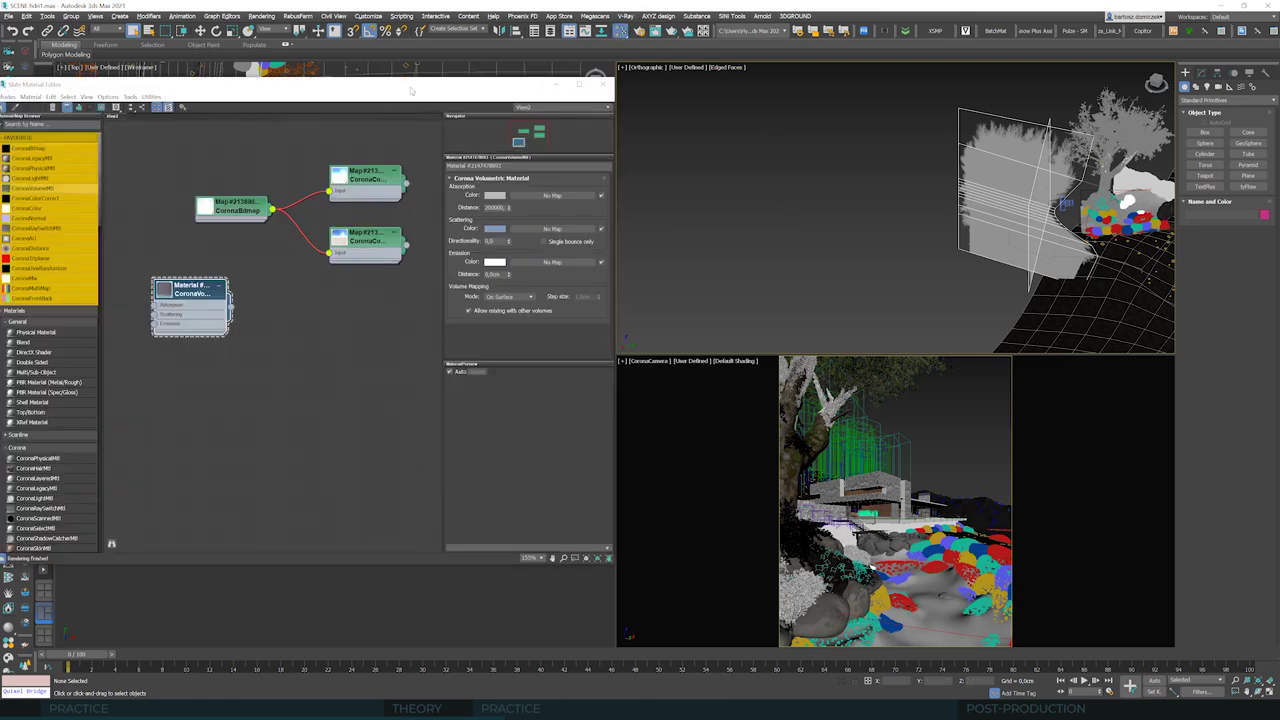
drag(410, 91, 708, 103)
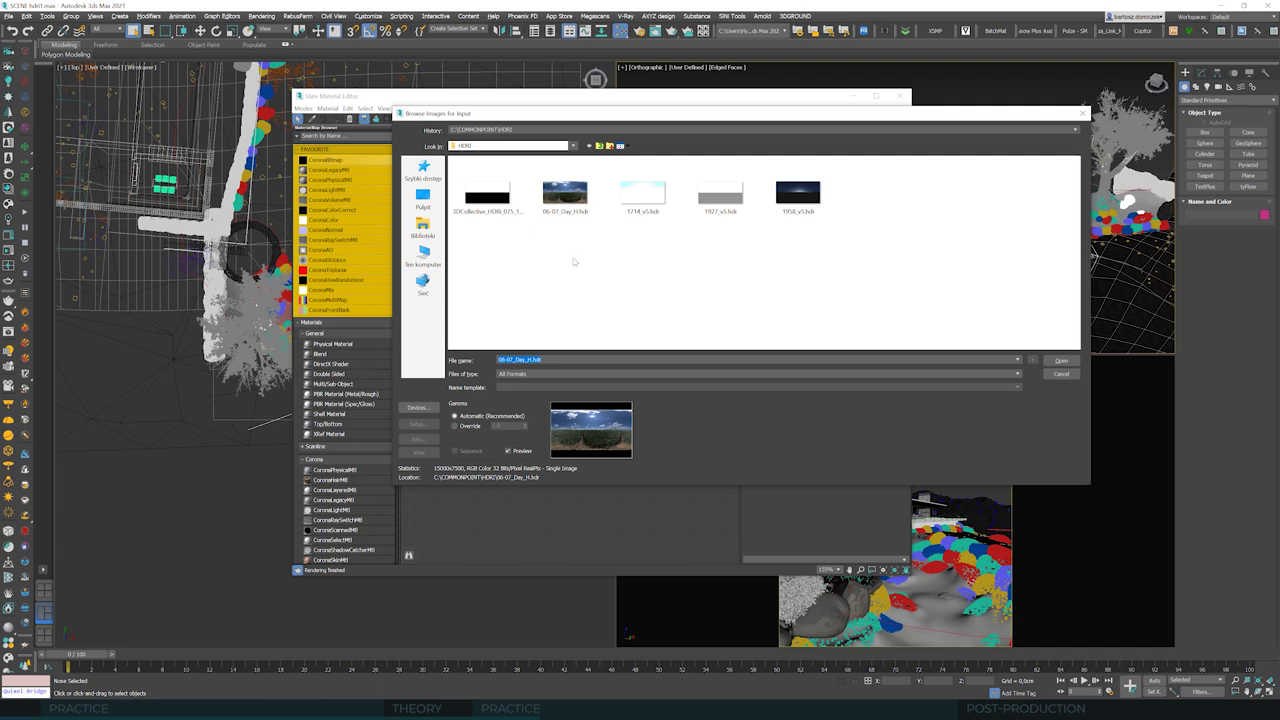
click(565, 200)
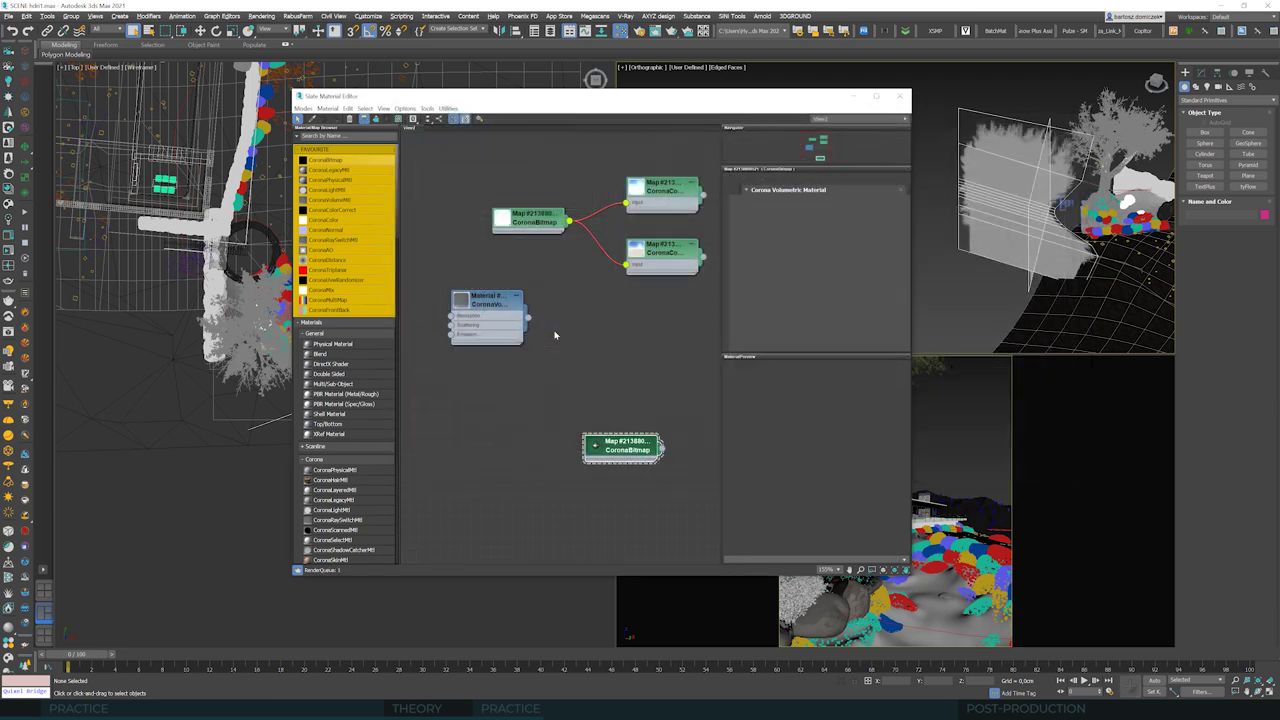
Step: Place the new HDR bitmap node, enlarge both bitmap previews, and tidy the node layout
drag(627, 450, 585, 324)
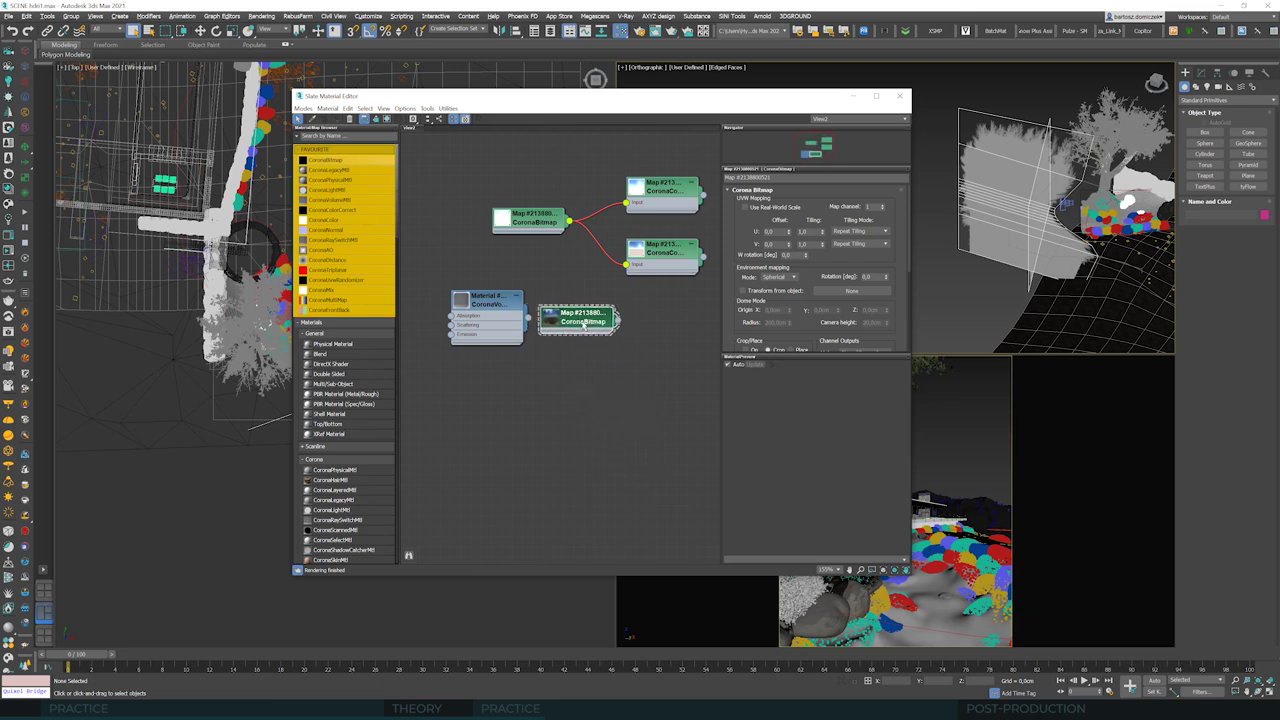
double_click(585, 322)
double_click(528, 230)
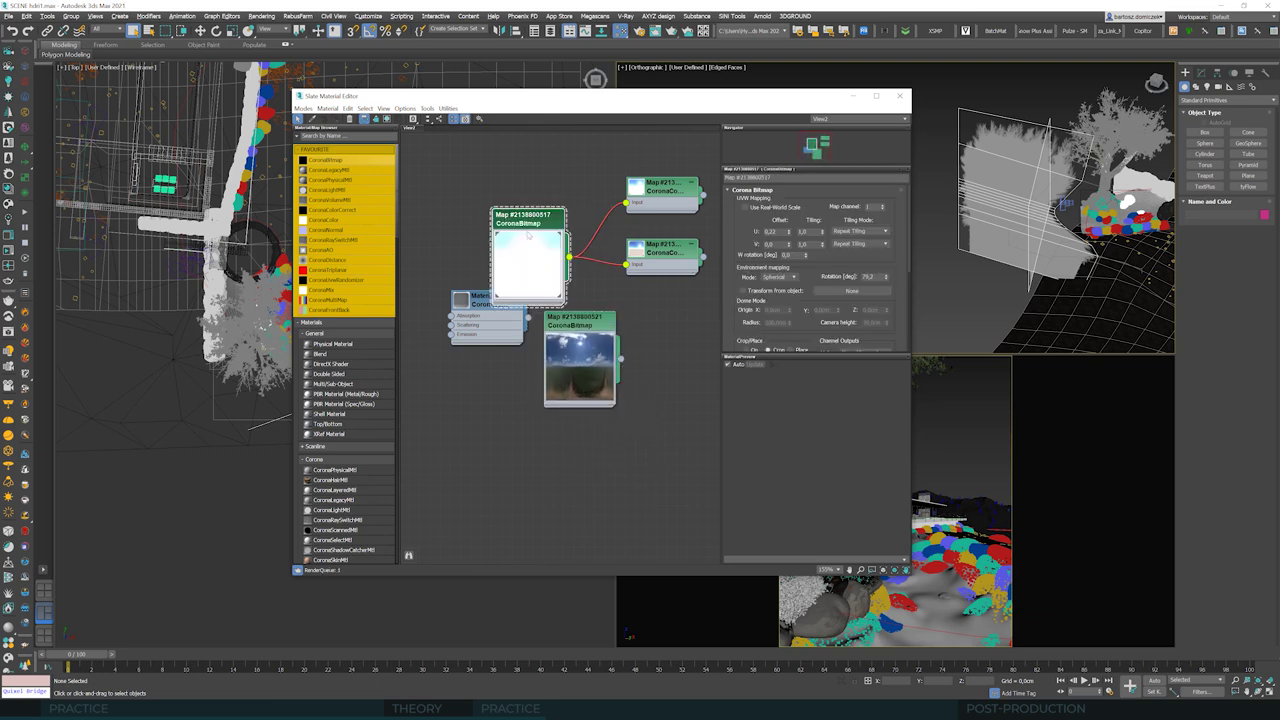
drag(528, 230, 518, 199)
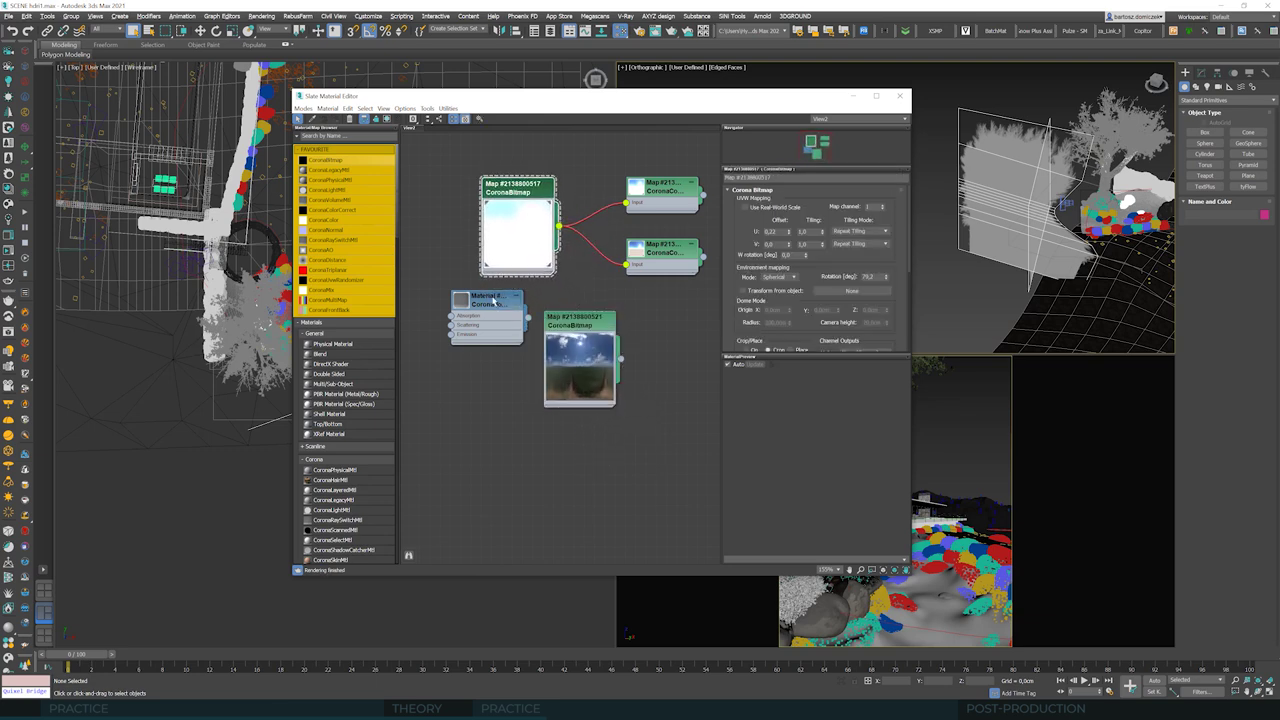
drag(494, 302, 414, 342)
drag(585, 336, 522, 344)
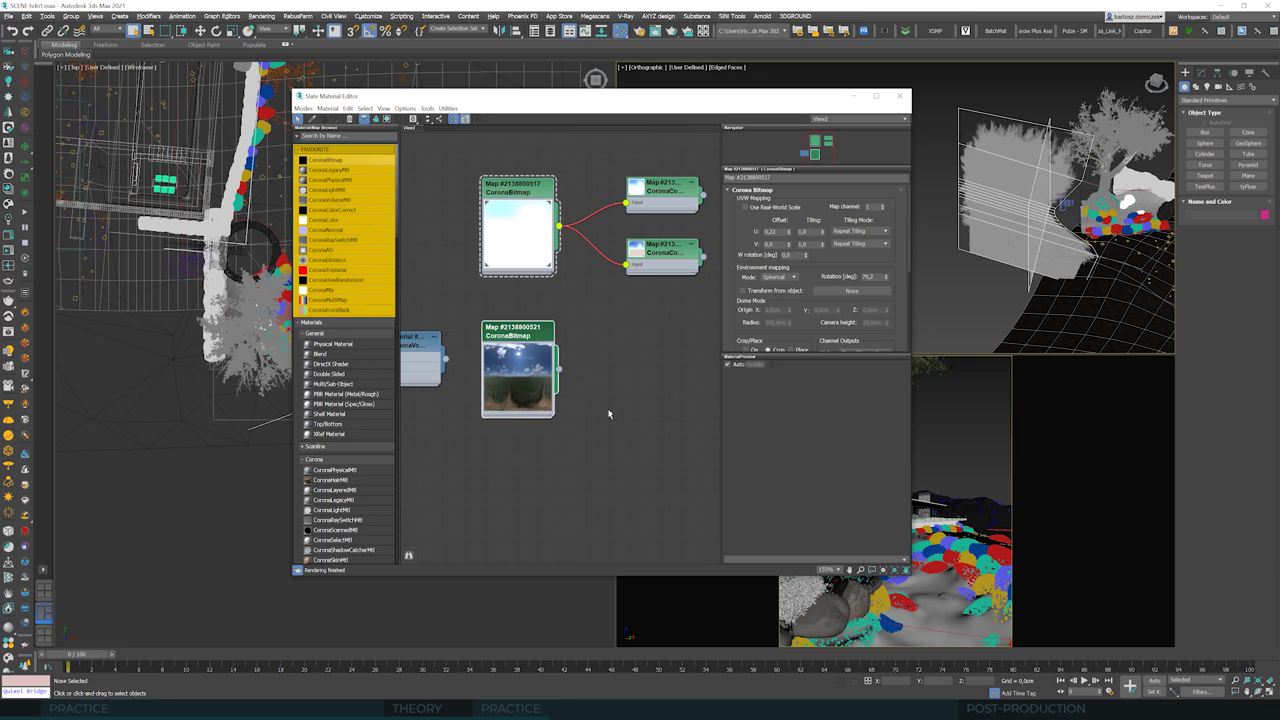
Step: Add a Corona Color Correct node and feed the HDR bitmap into it
click(330, 210)
click(632, 371)
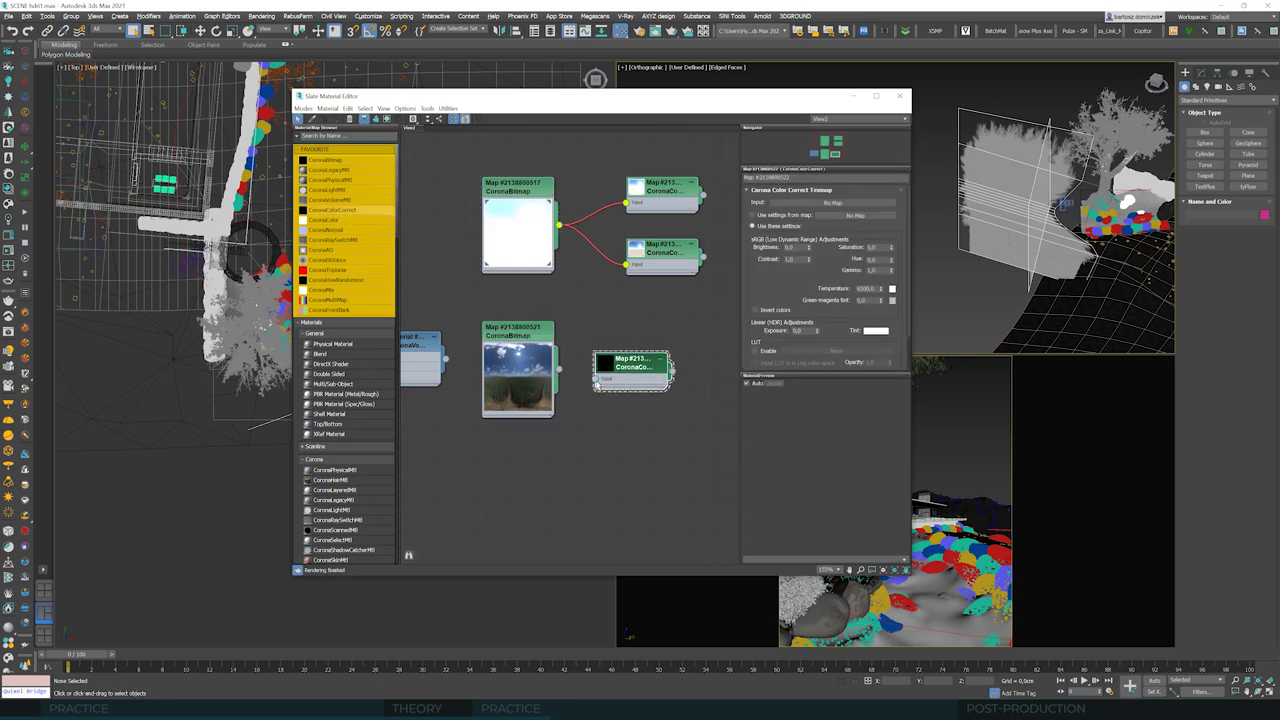
drag(561, 373, 597, 379)
Step: Disable global volume and direct visibility overrides, and make the colour-correct map the environment
click(262, 16)
click(280, 66)
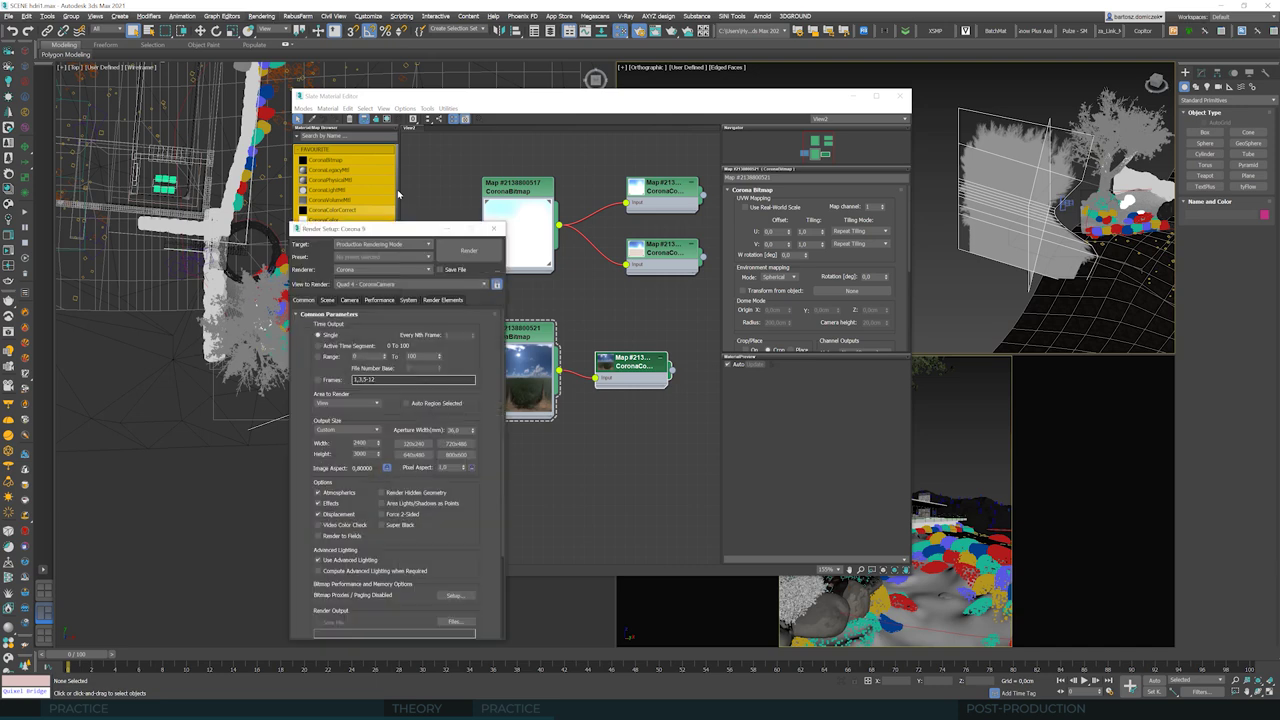
click(324, 300)
drag(340, 228, 795, 129)
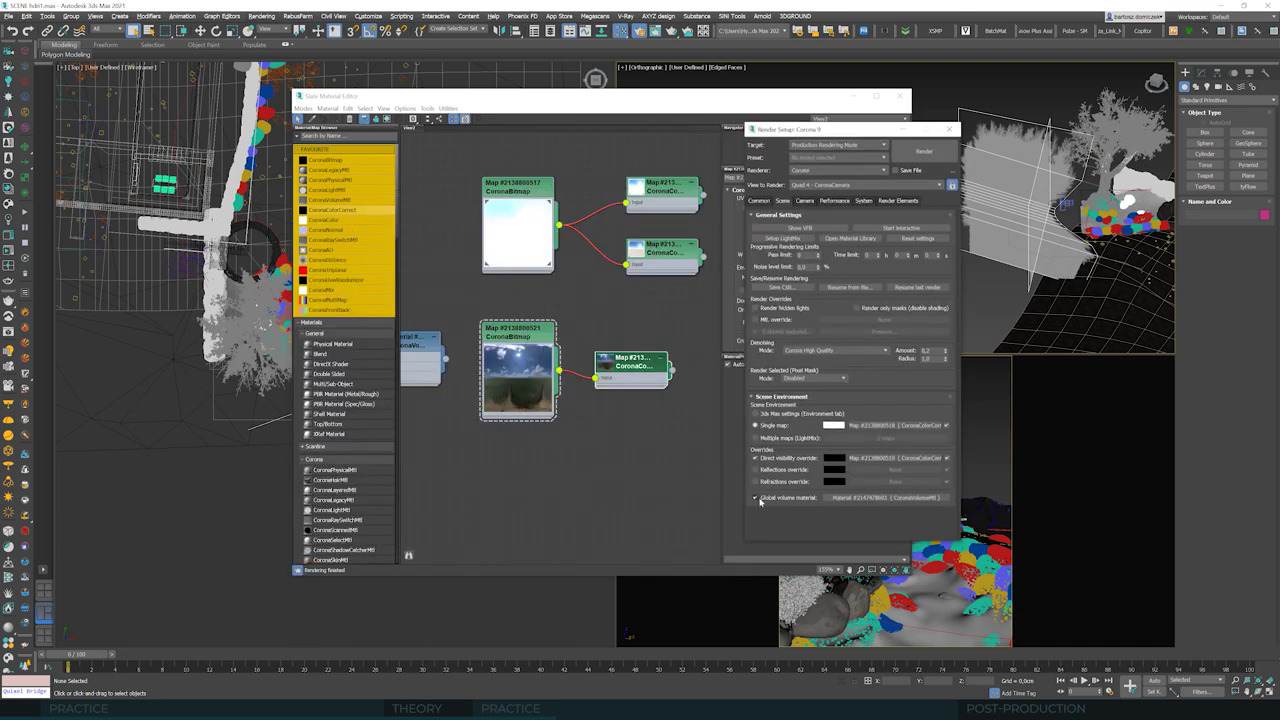
click(756, 498)
click(756, 459)
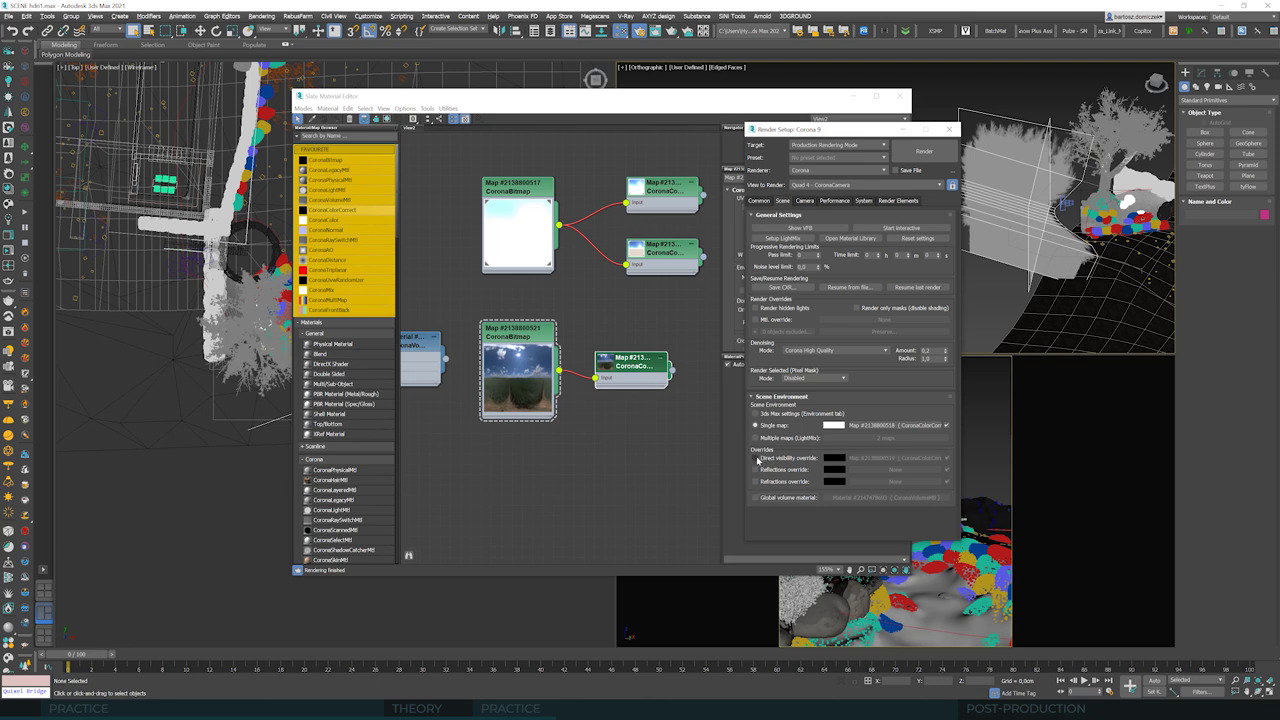
drag(677, 371, 934, 428)
click(826, 370)
Step: Start an interactive render and raise its exposure to 3.621
click(884, 230)
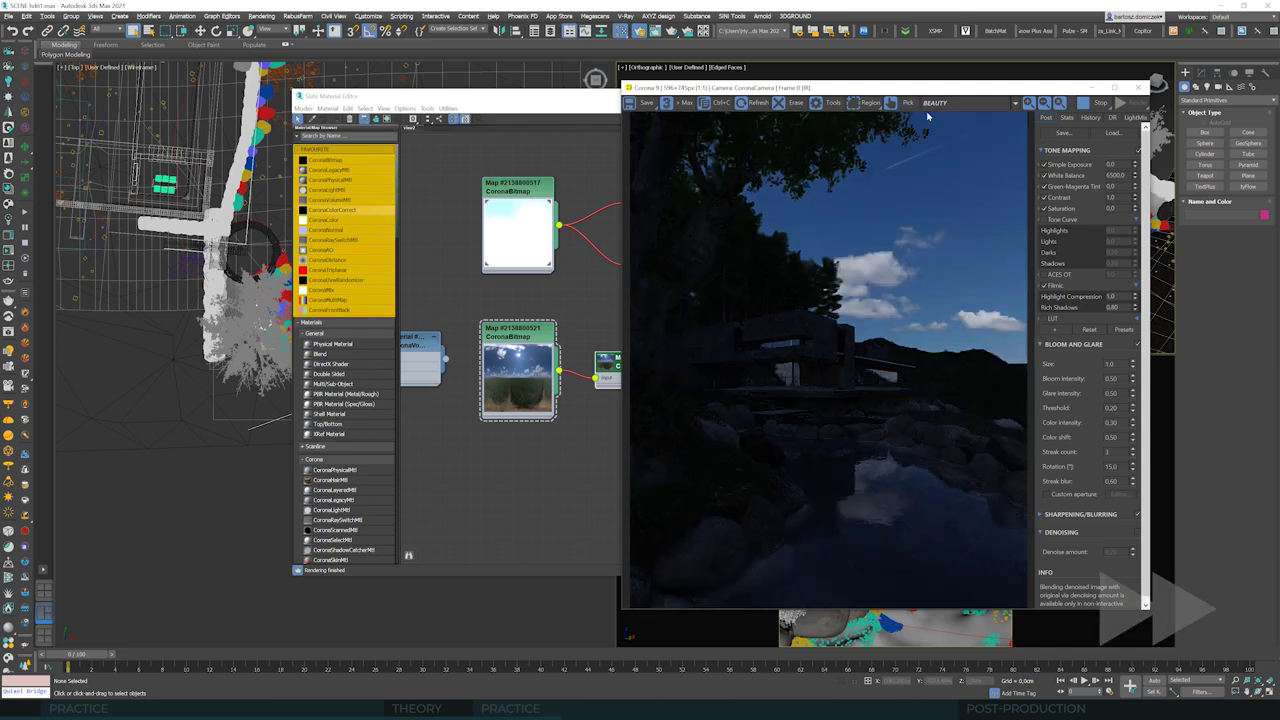
drag(994, 91, 1004, 86)
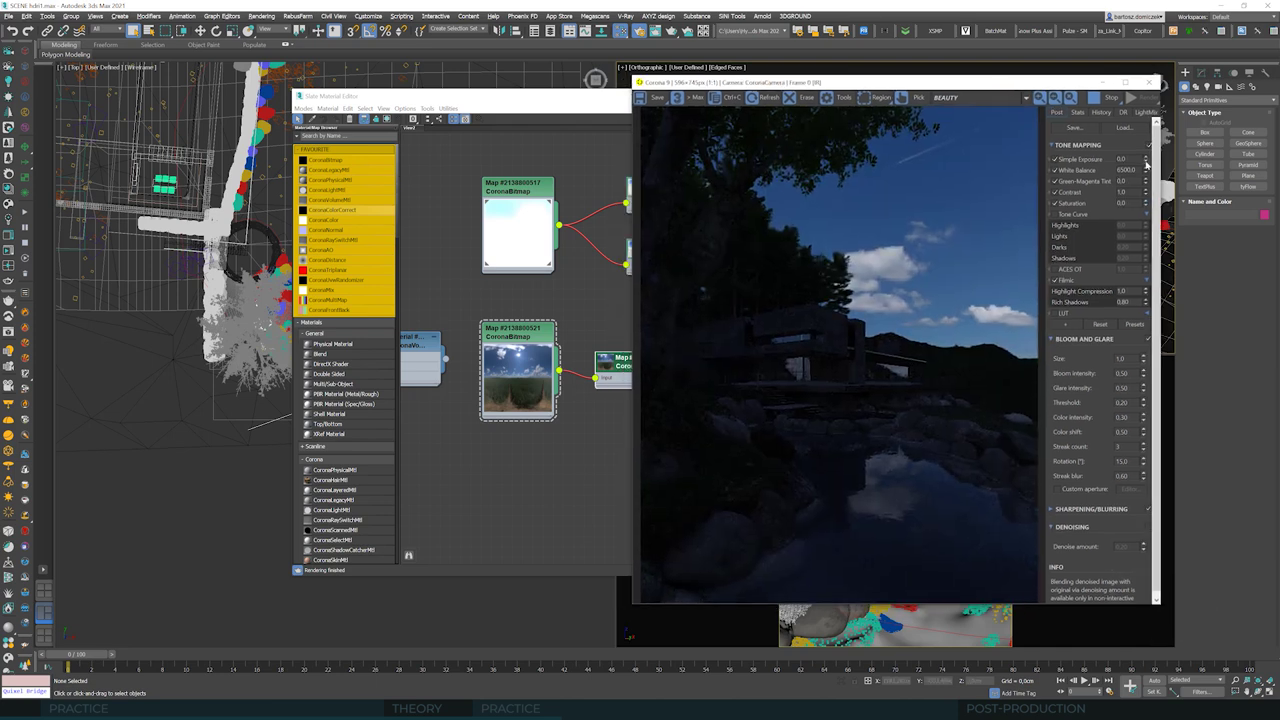
drag(1146, 161, 1146, 152)
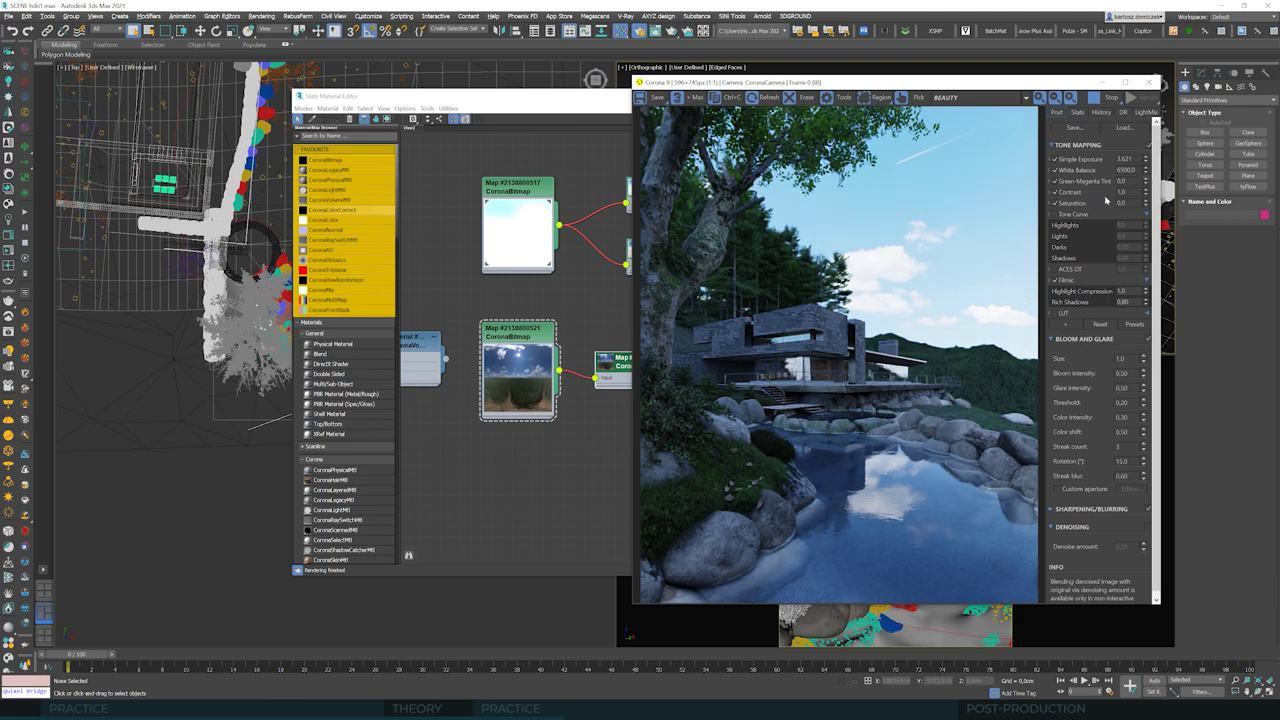
Step: Set the HDRI sky bitmap's U Offset to 0.22
drag(594, 102, 279, 102)
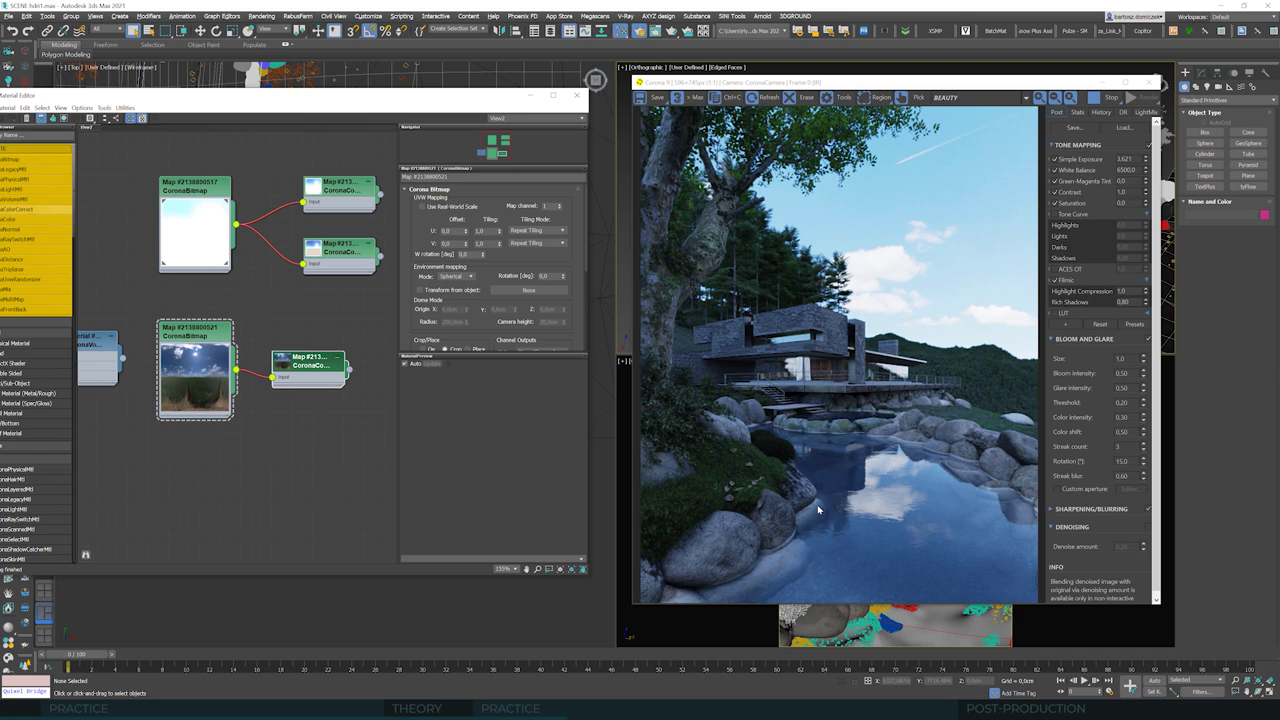
double_click(203, 185)
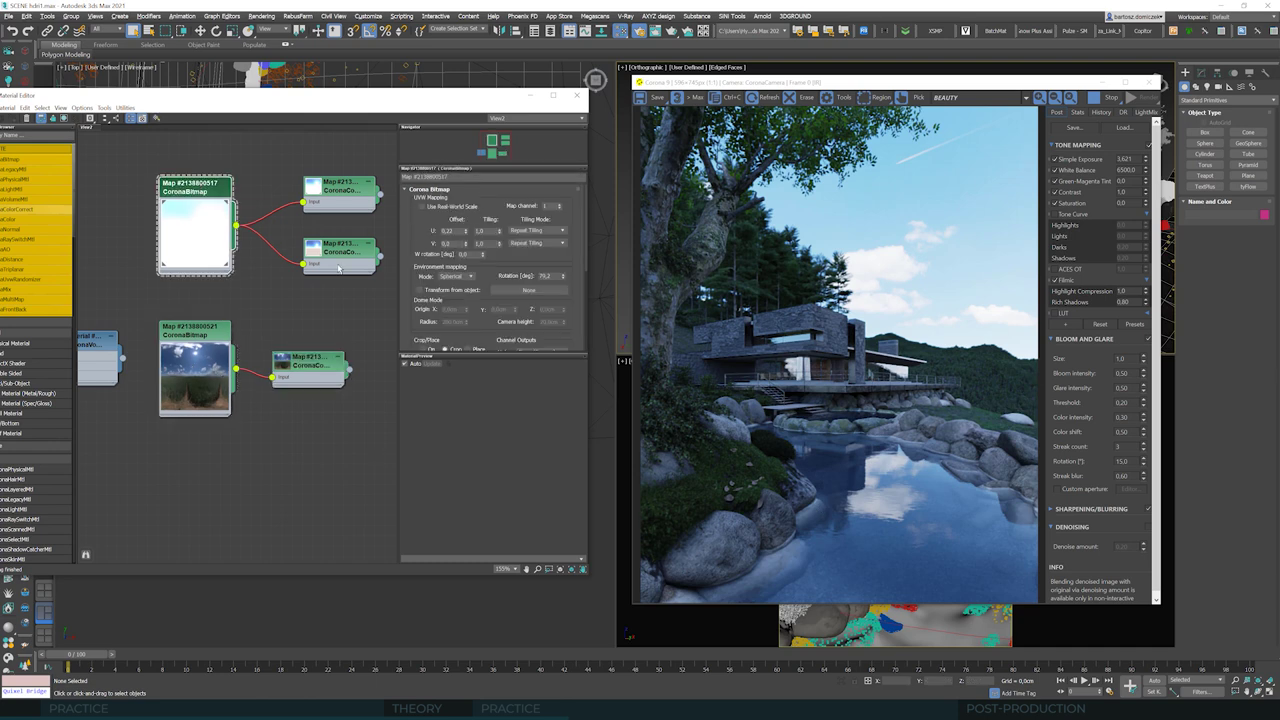
double_click(195, 335)
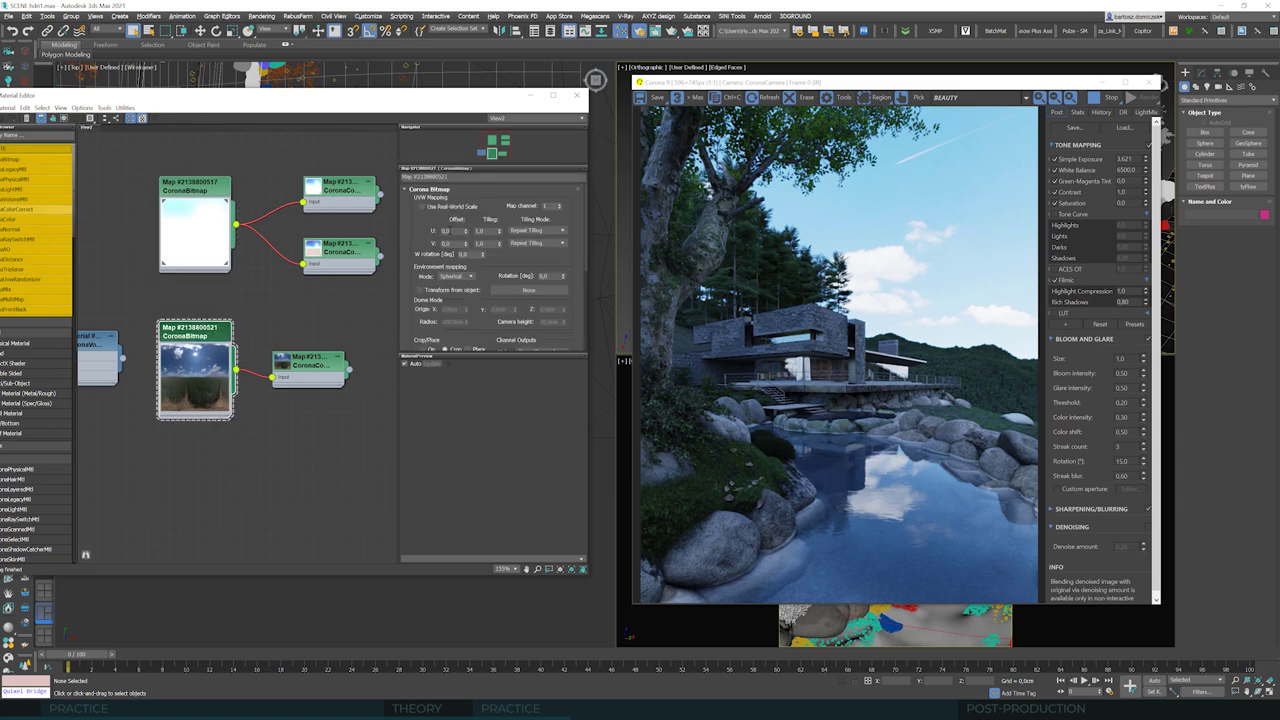
double_click(452, 231)
text(0,22)
key(Return)
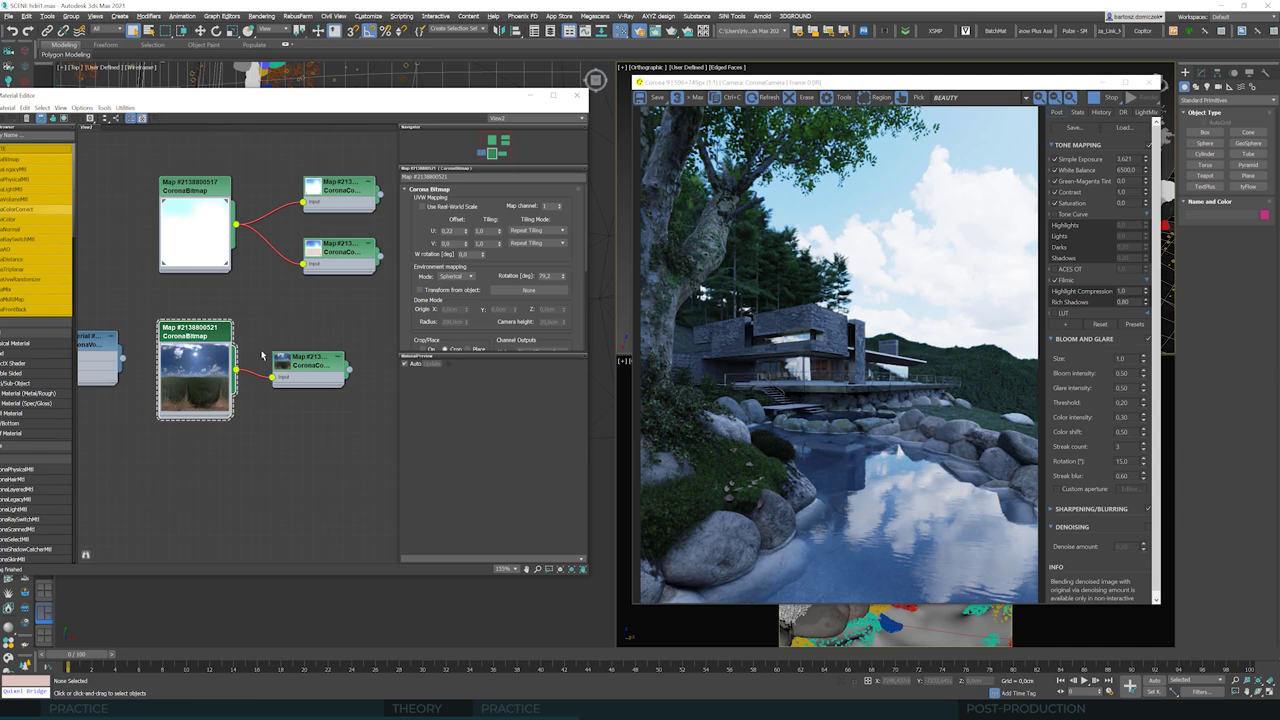
Step: Test an exposure of -4 on the lower colour-correct map
scroll(583, 260, down, 2)
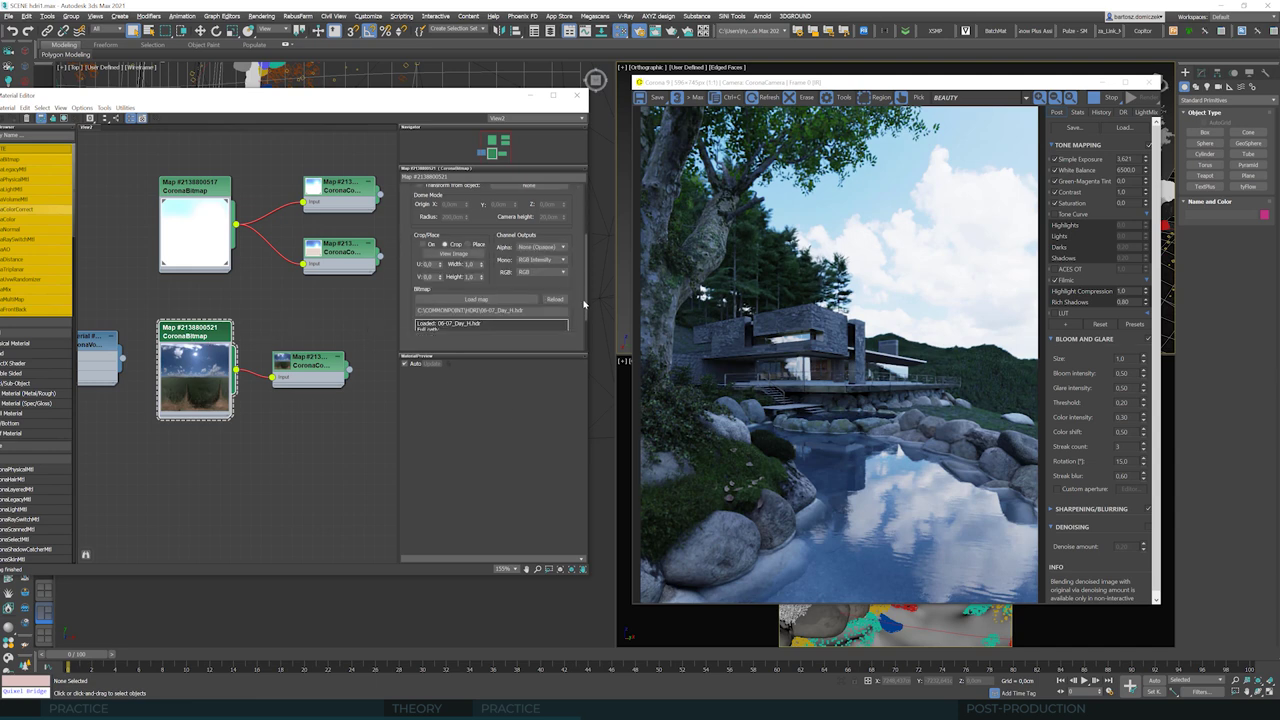
click(323, 366)
double_click(323, 366)
drag(318, 360, 327, 337)
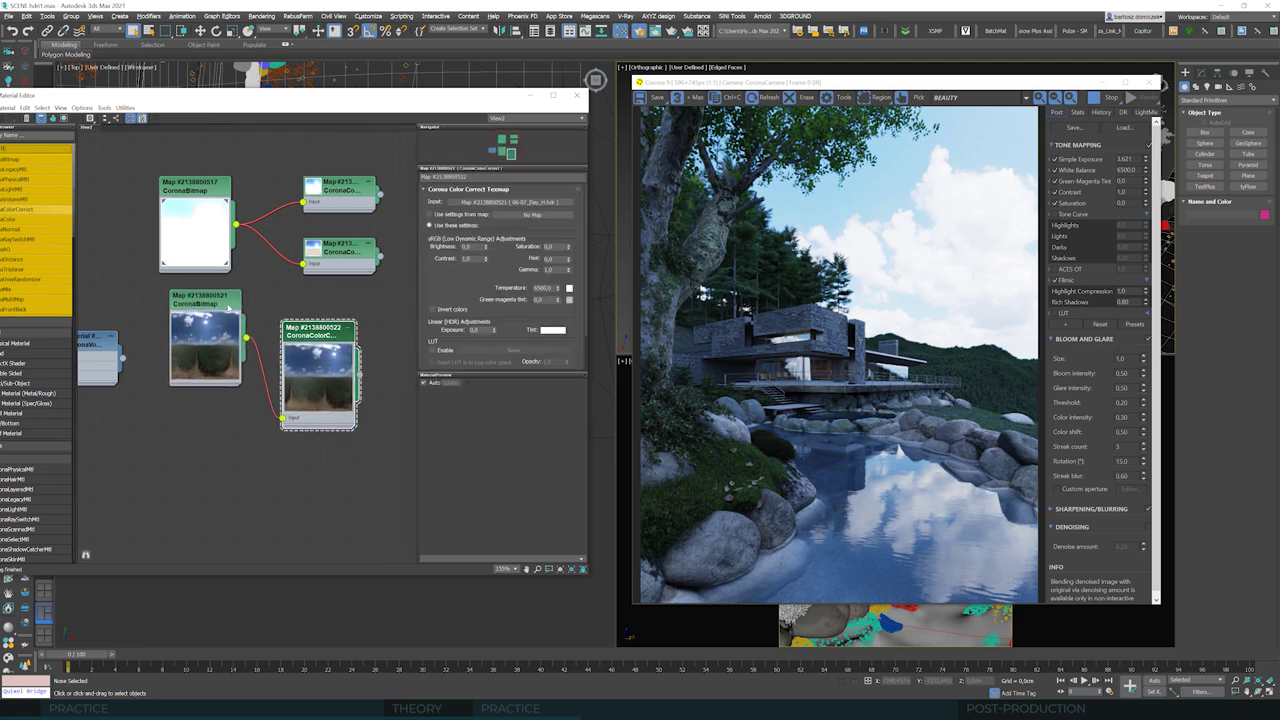
drag(205, 341, 213, 351)
click(482, 330)
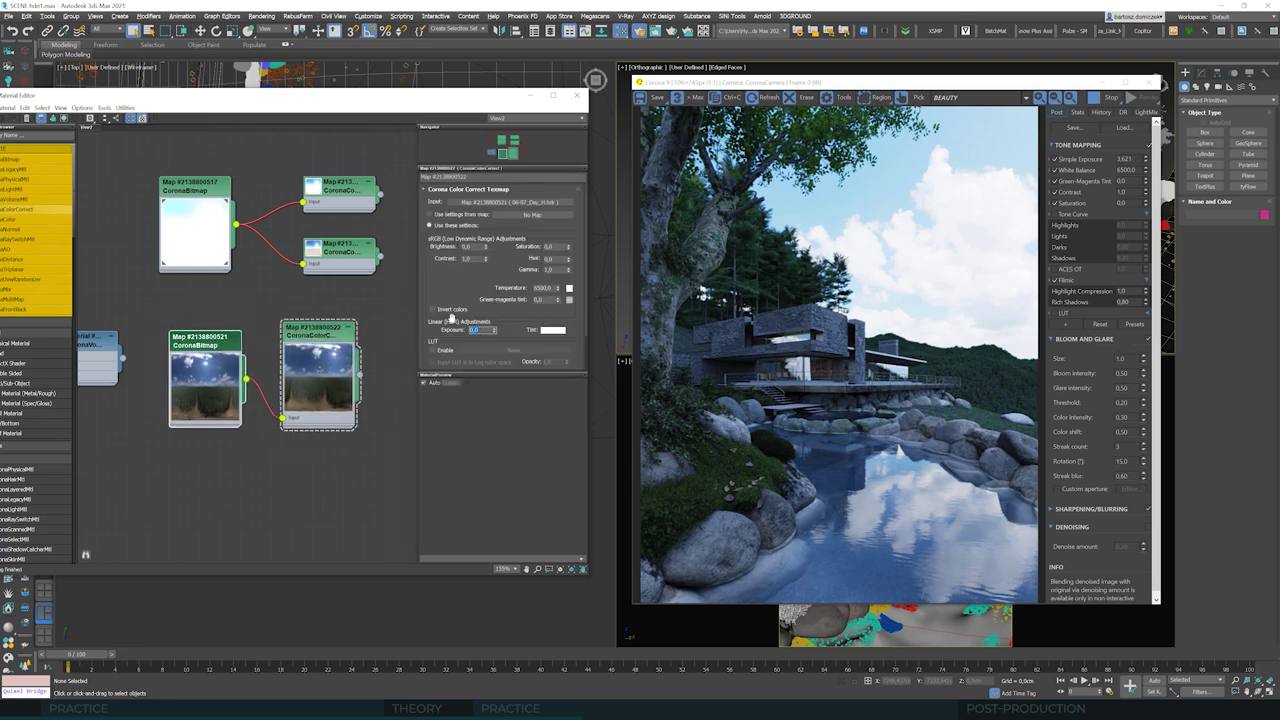
text(-4)
key(Return)
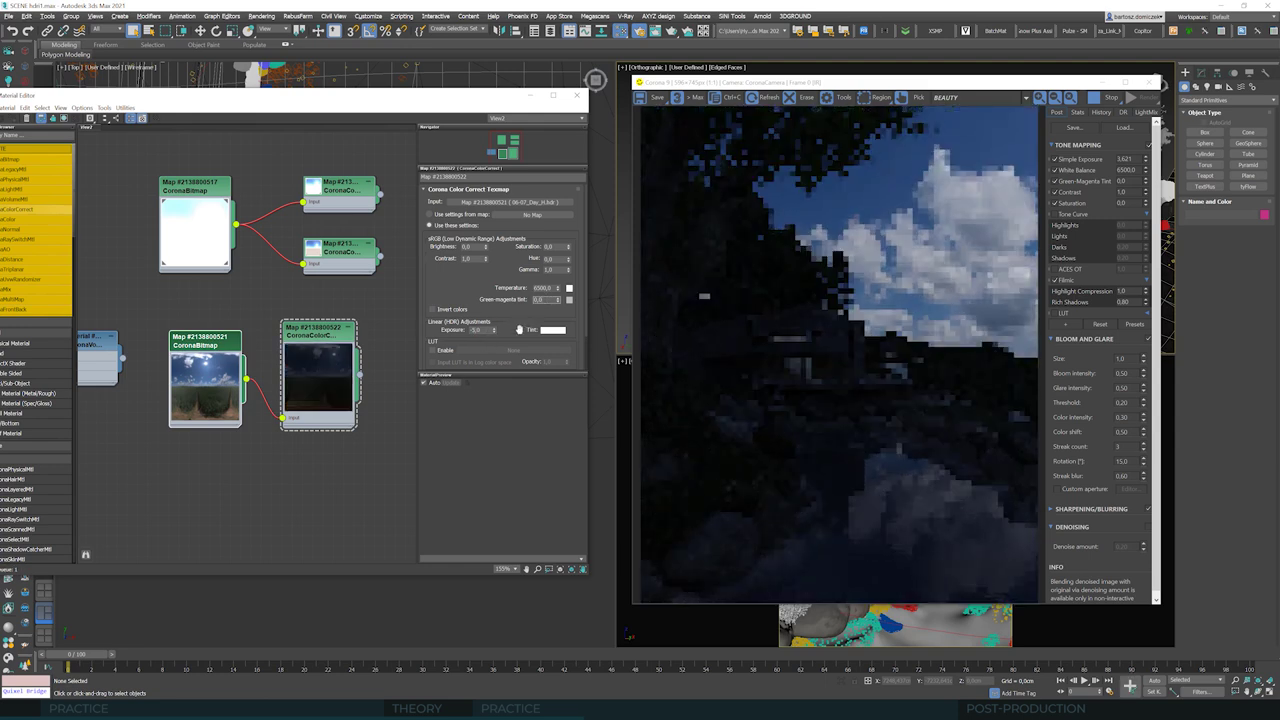
Step: Try an exposure of -8 on the upper colour-correct map and move it higher
double_click(322, 193)
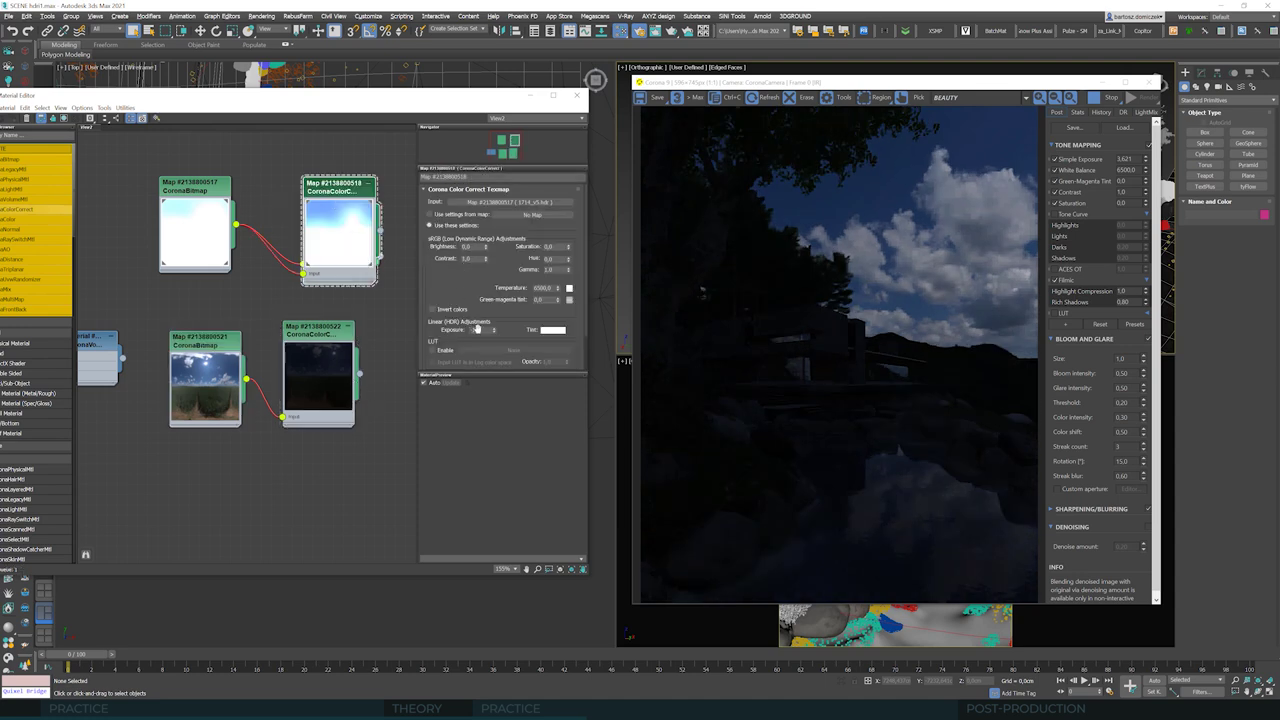
drag(492, 330, 492, 326)
text(-8)
key(Tab)
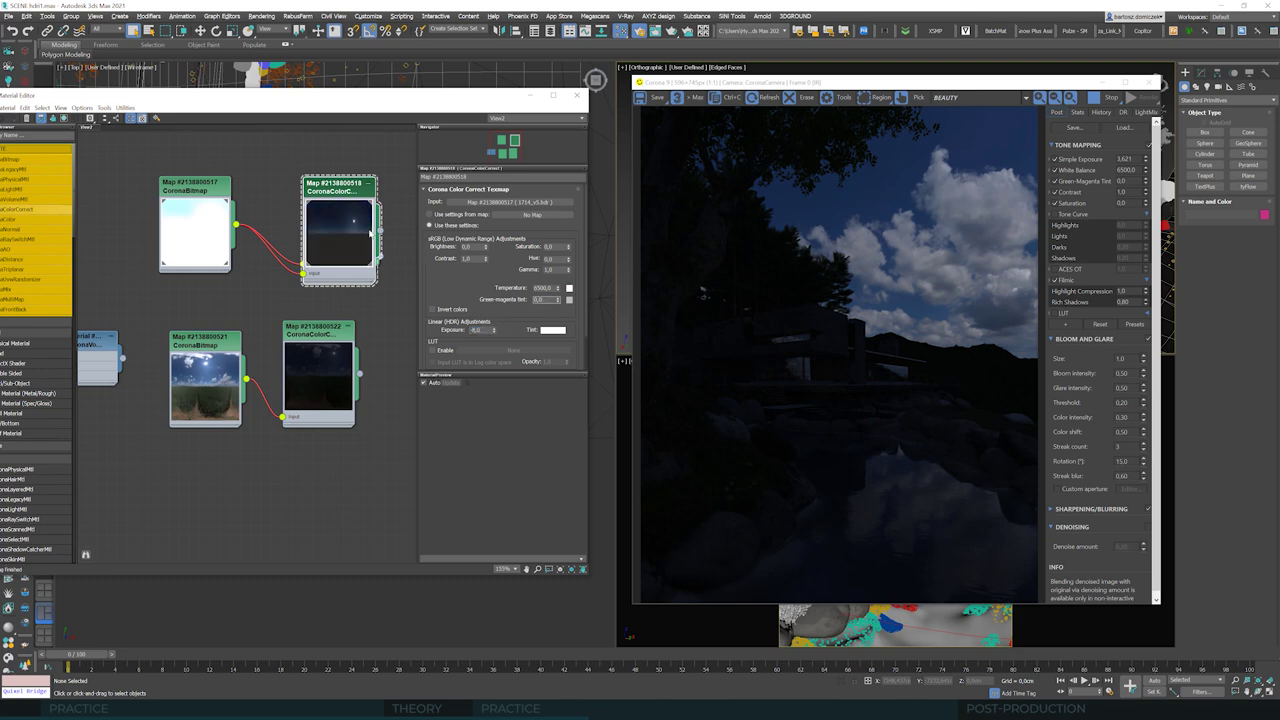
drag(352, 188, 347, 140)
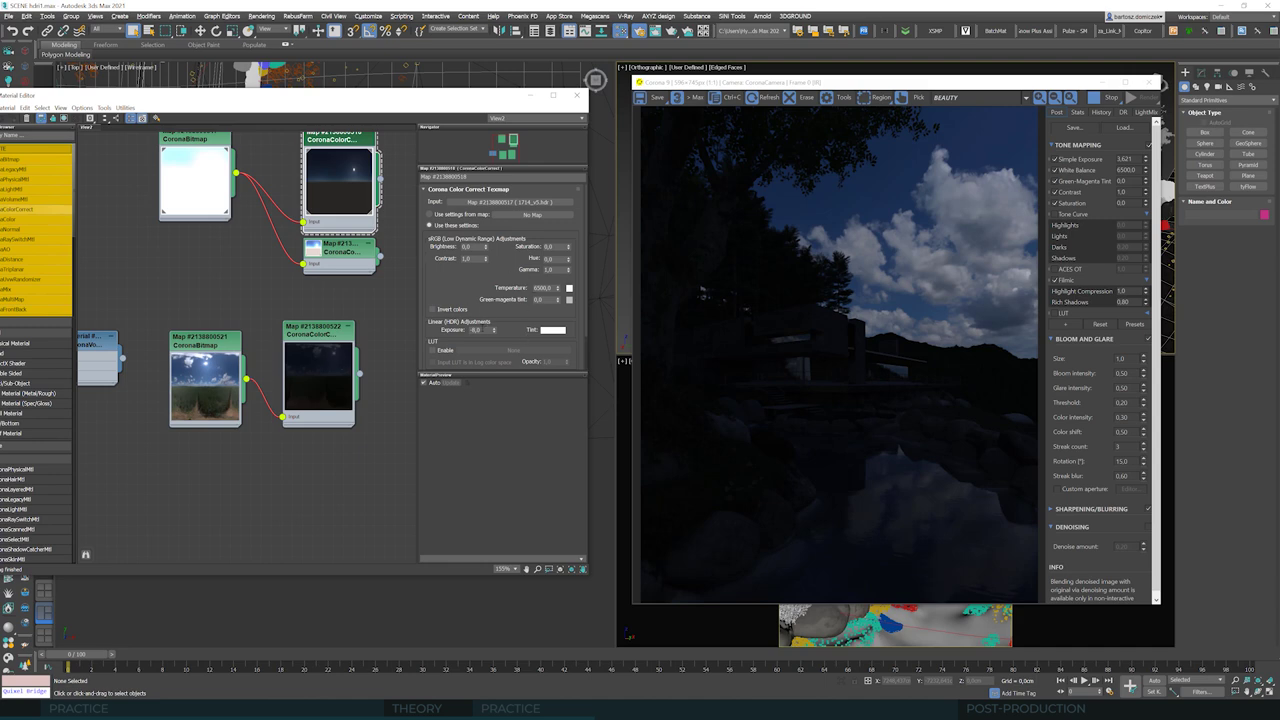
Step: Reset the exposure of both colour-correct maps to 0
double_click(478, 329)
text(0)
key(Return)
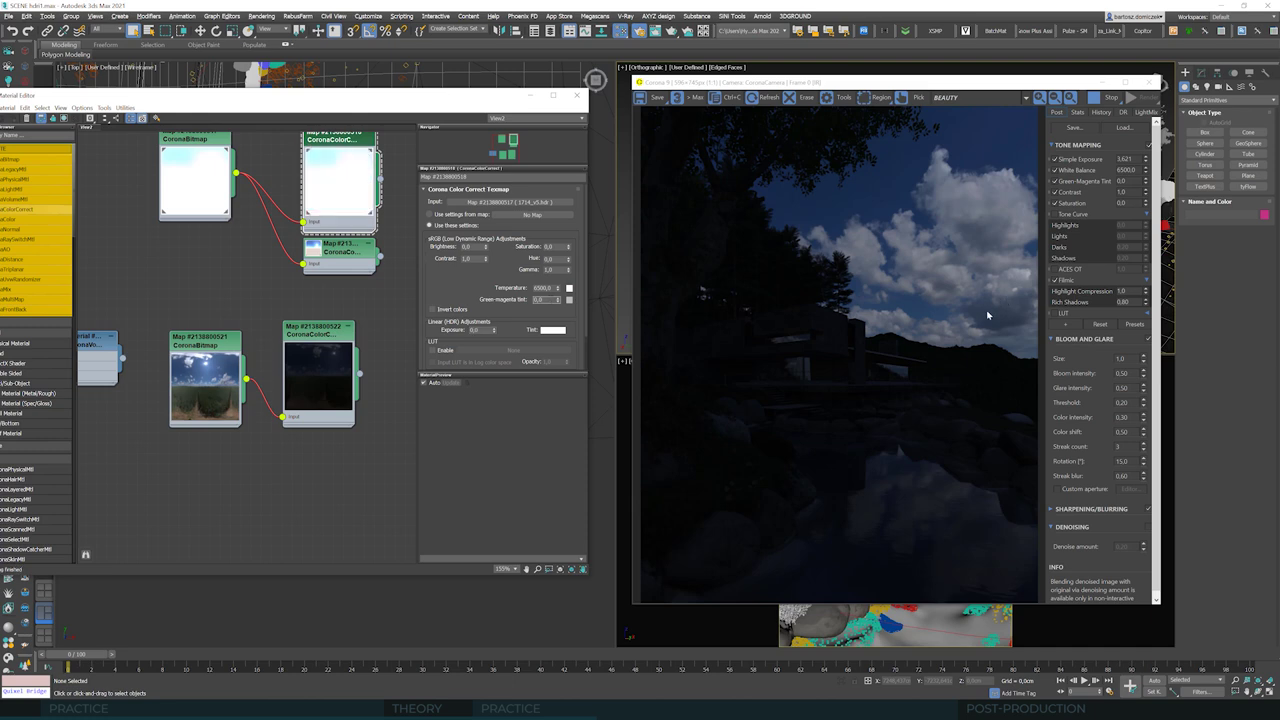
click(318, 332)
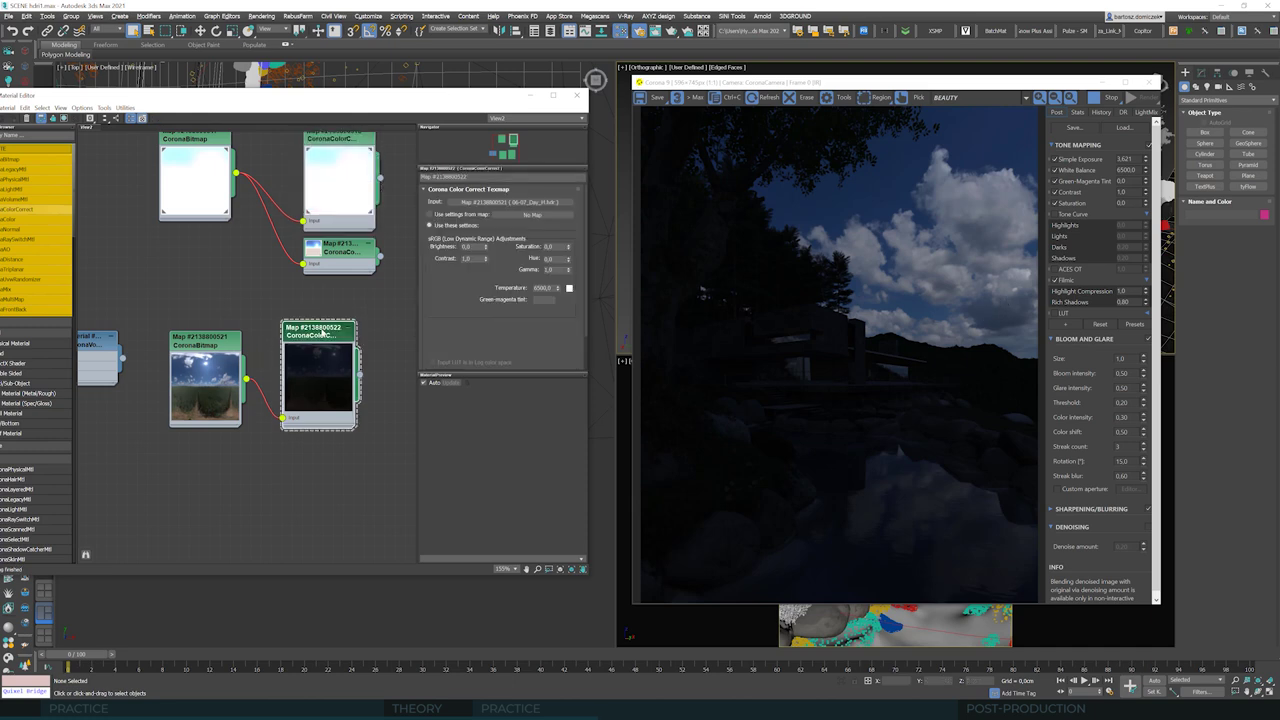
double_click(478, 329)
text(0)
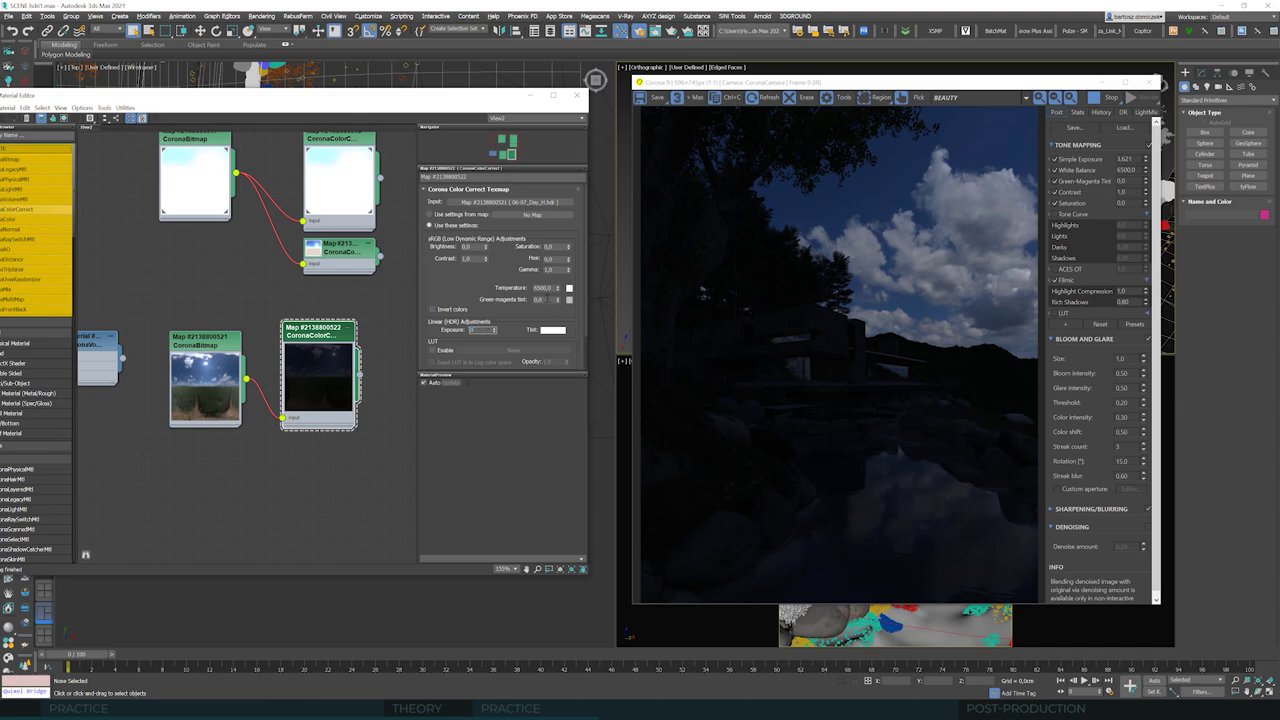
key(Return)
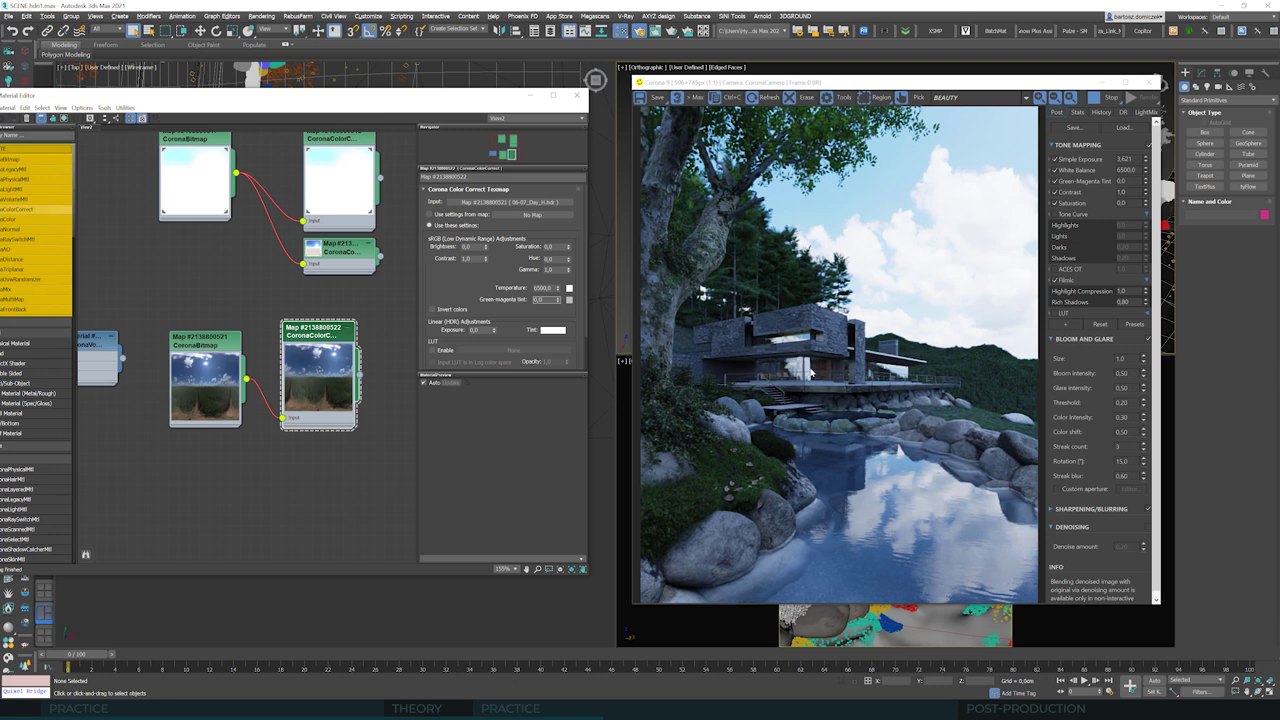
Step: Set the sky colour-correct gamma to 0.4 after trying 0.7
double_click(549, 269)
text(0,7)
key(Return)
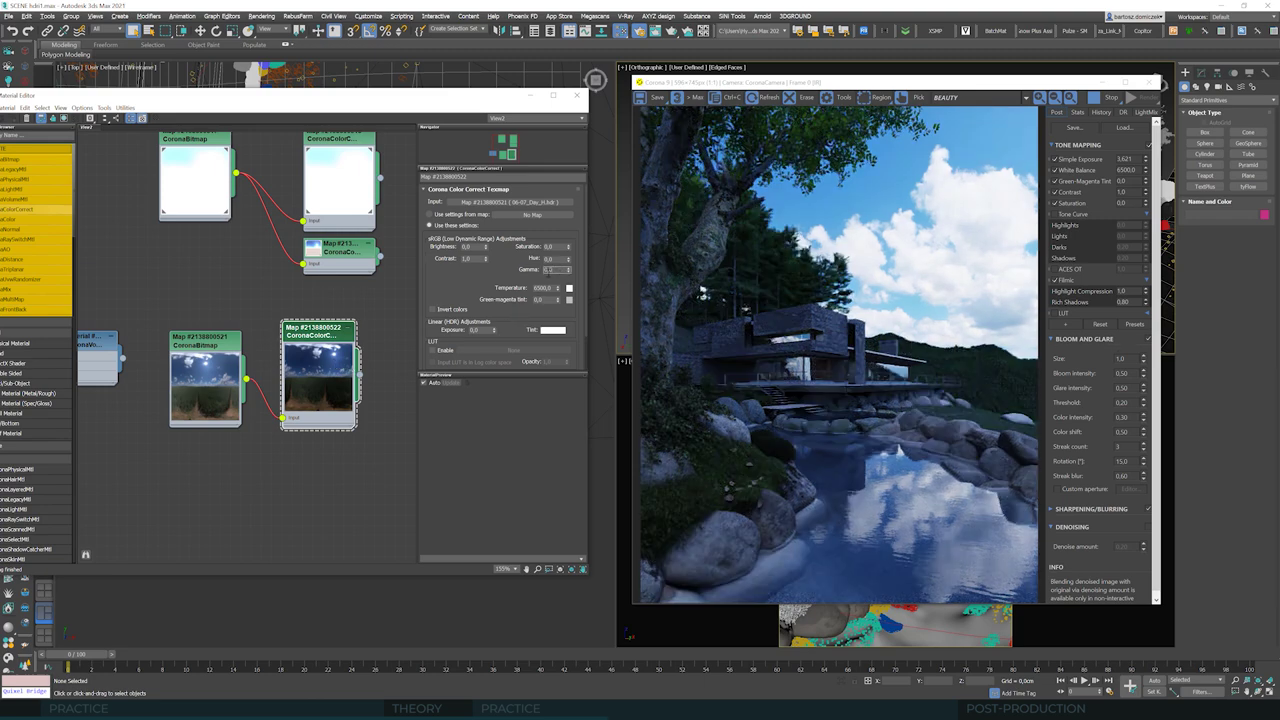
click(568, 272)
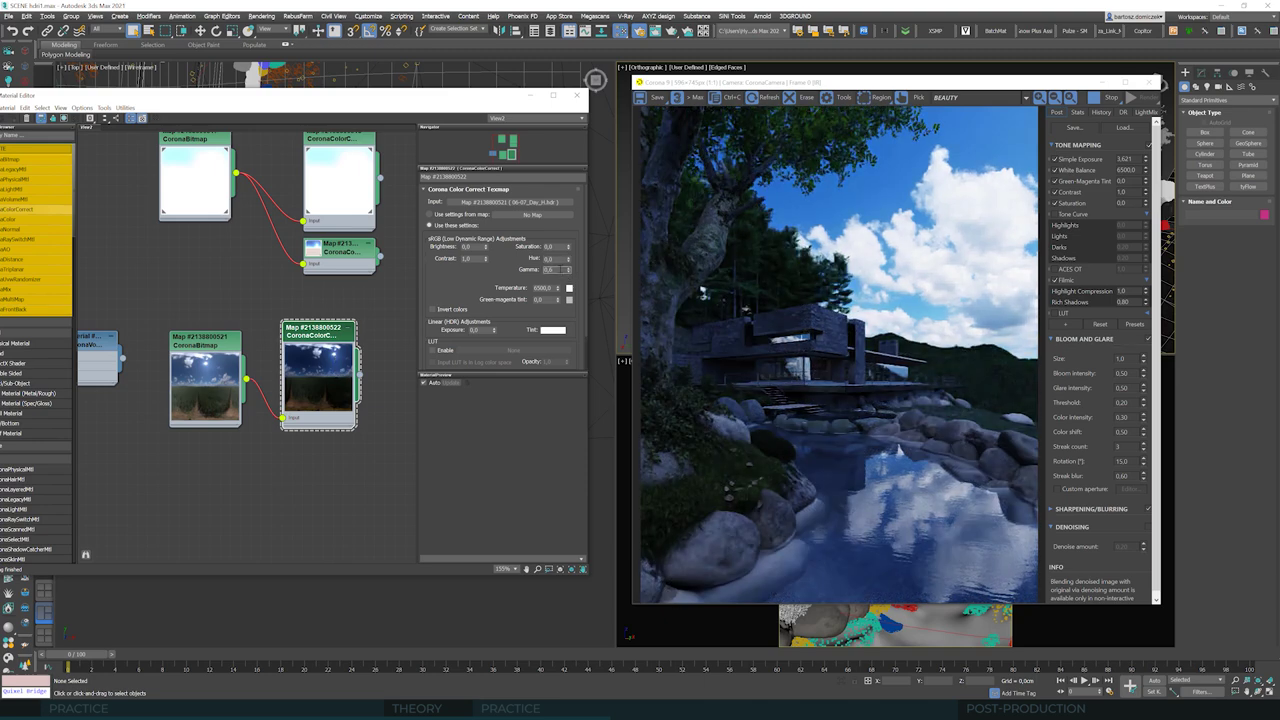
text(0,4)
key(Return)
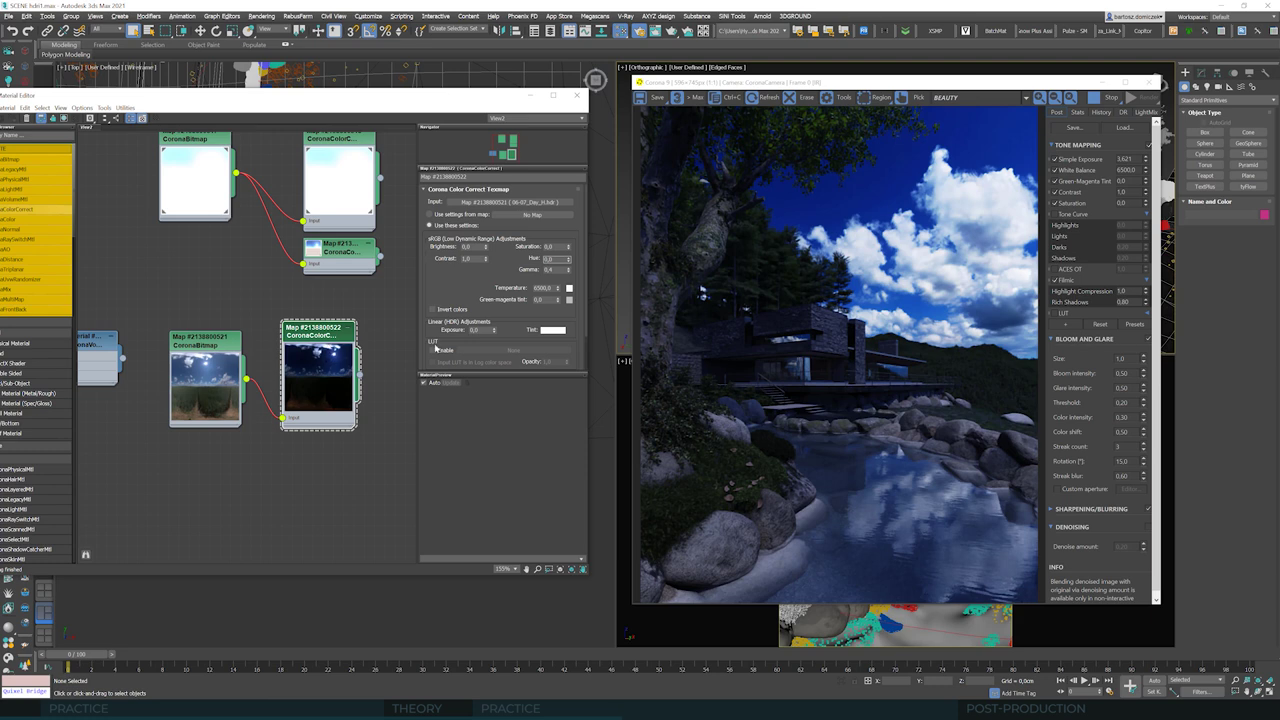
Step: Raise the render exposure to 5.527 and adjust the saturation
drag(1146, 161, 1146, 152)
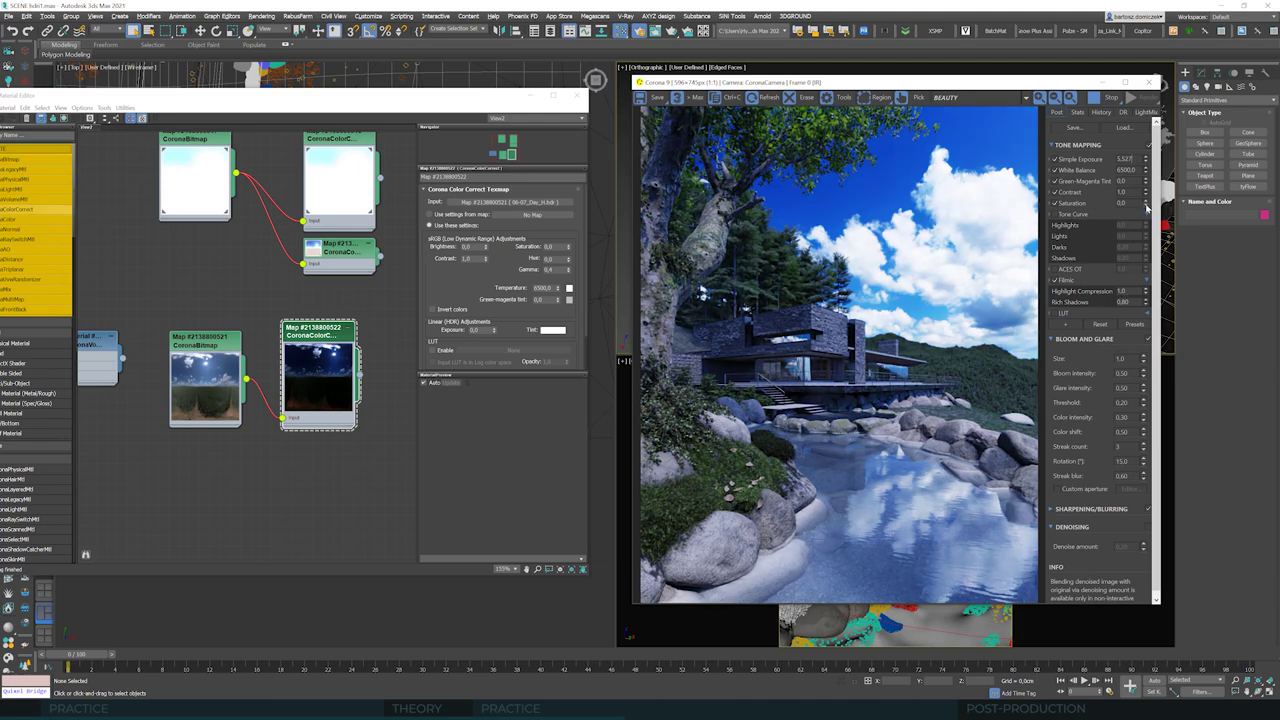
drag(1146, 205, 1146, 195)
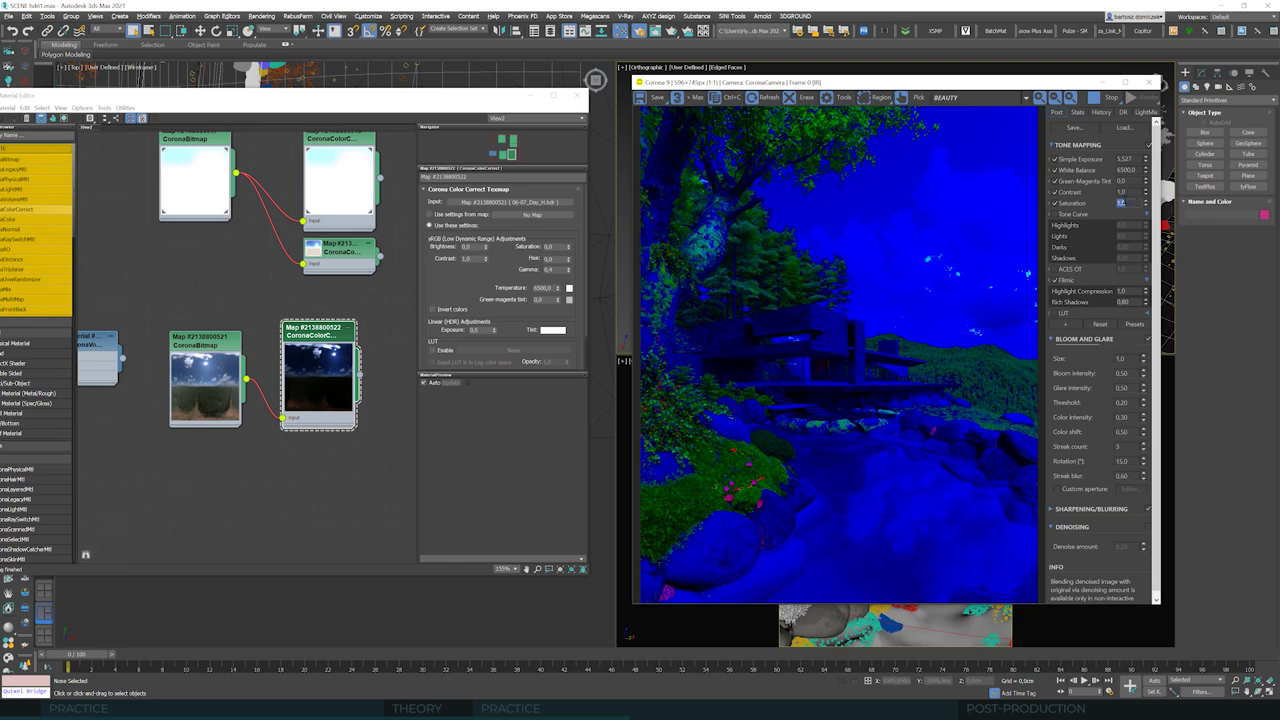
key(shift+Tab)
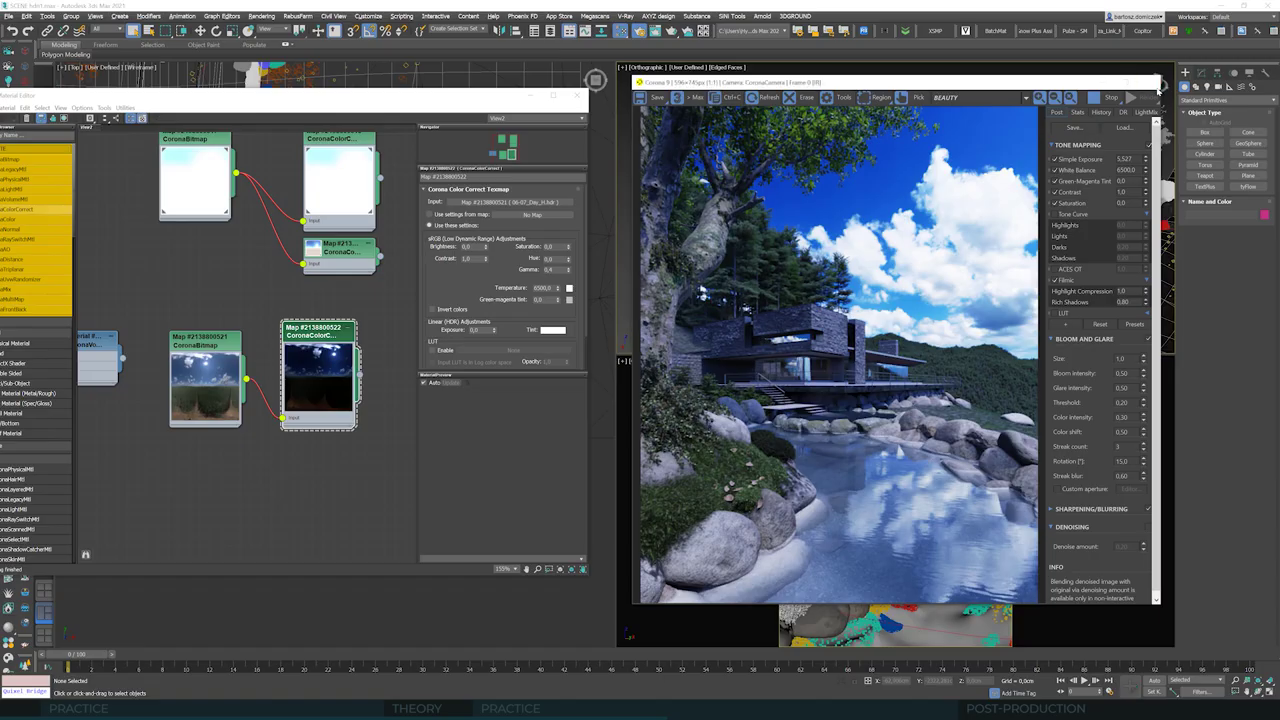
Step: Close the Corona render window and move the Slate Material Editor aside
click(1152, 82)
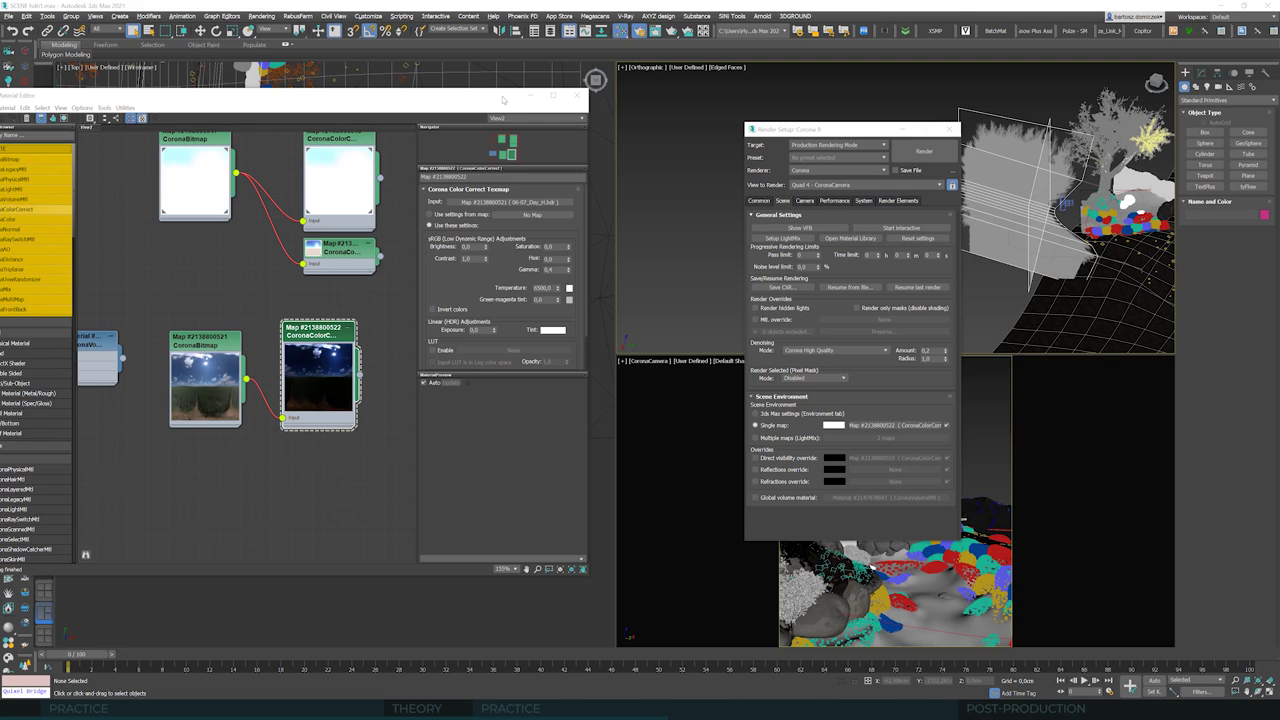
drag(393, 100, 553, 93)
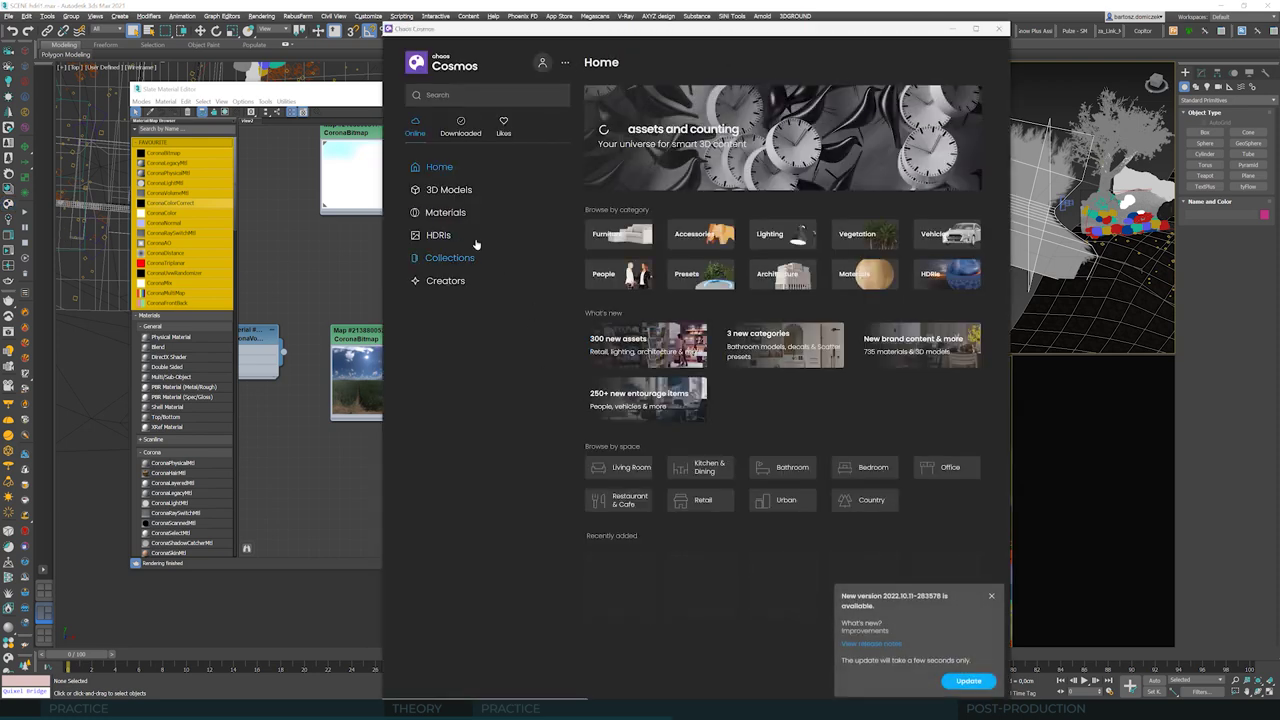
Step: Download the Day 031 sky HDRI from Cosmos's daytime HDRIs
click(443, 237)
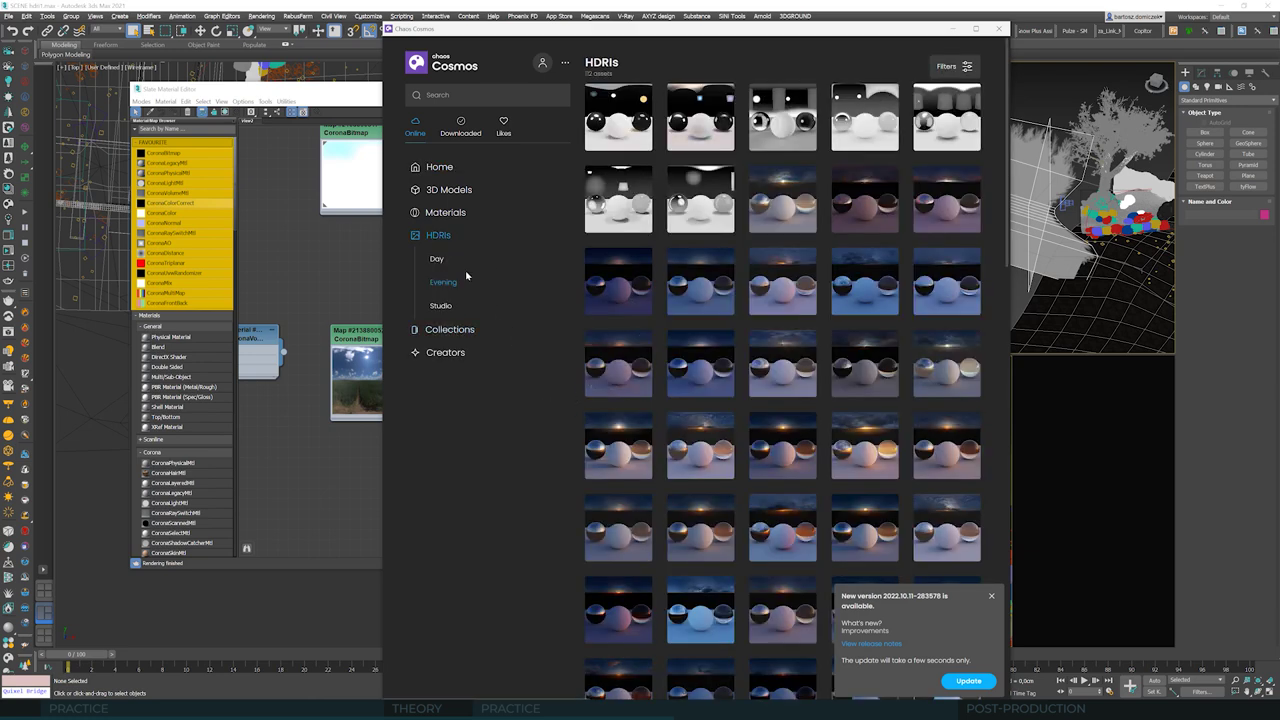
click(437, 260)
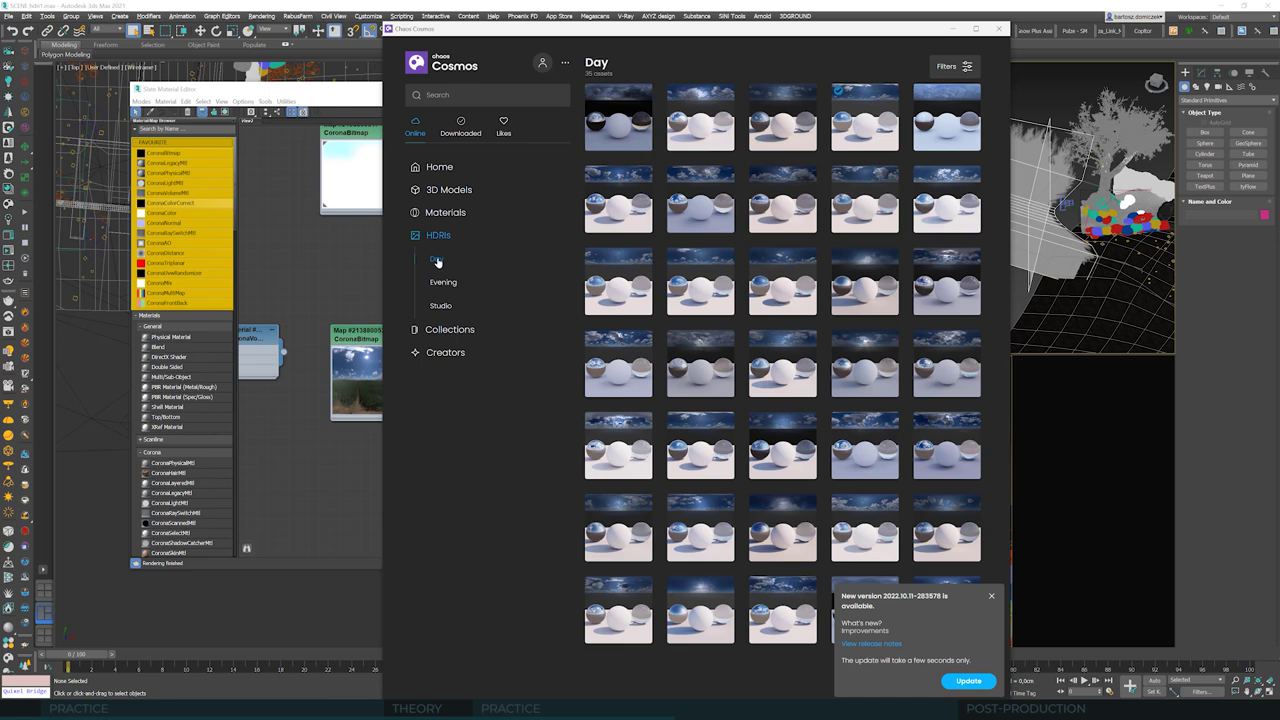
mouse_move(867, 122)
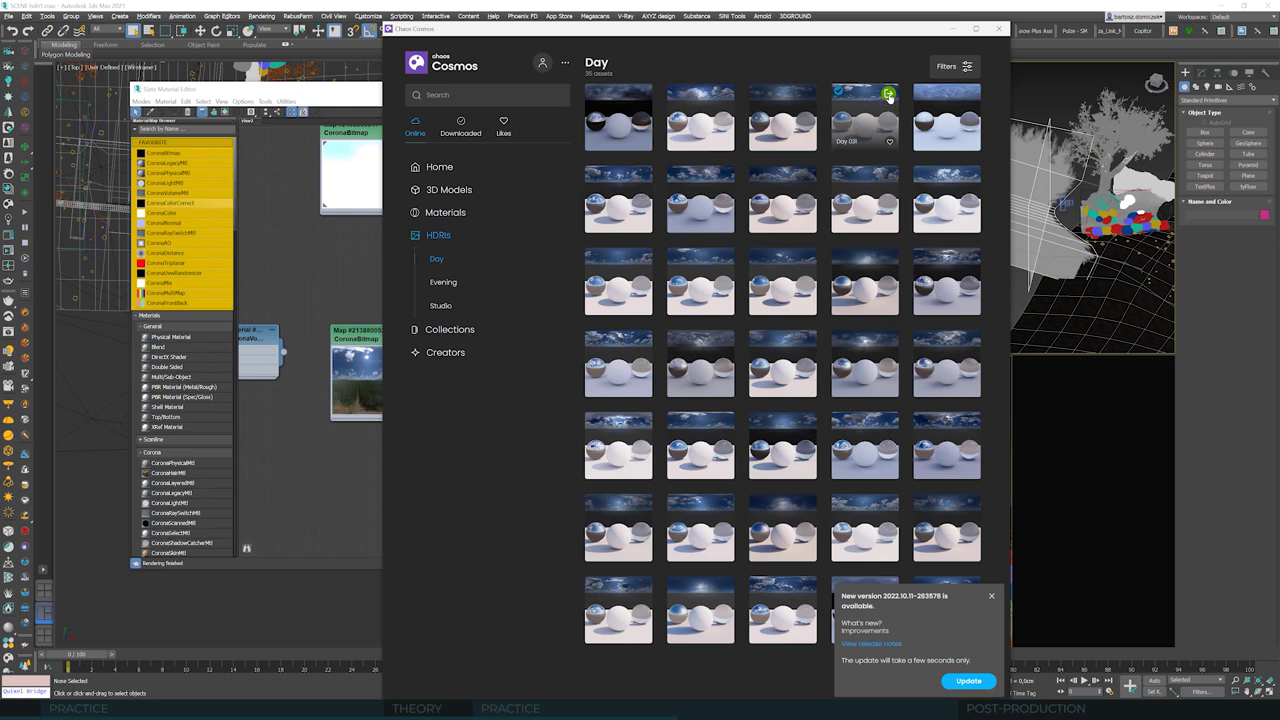
click(888, 95)
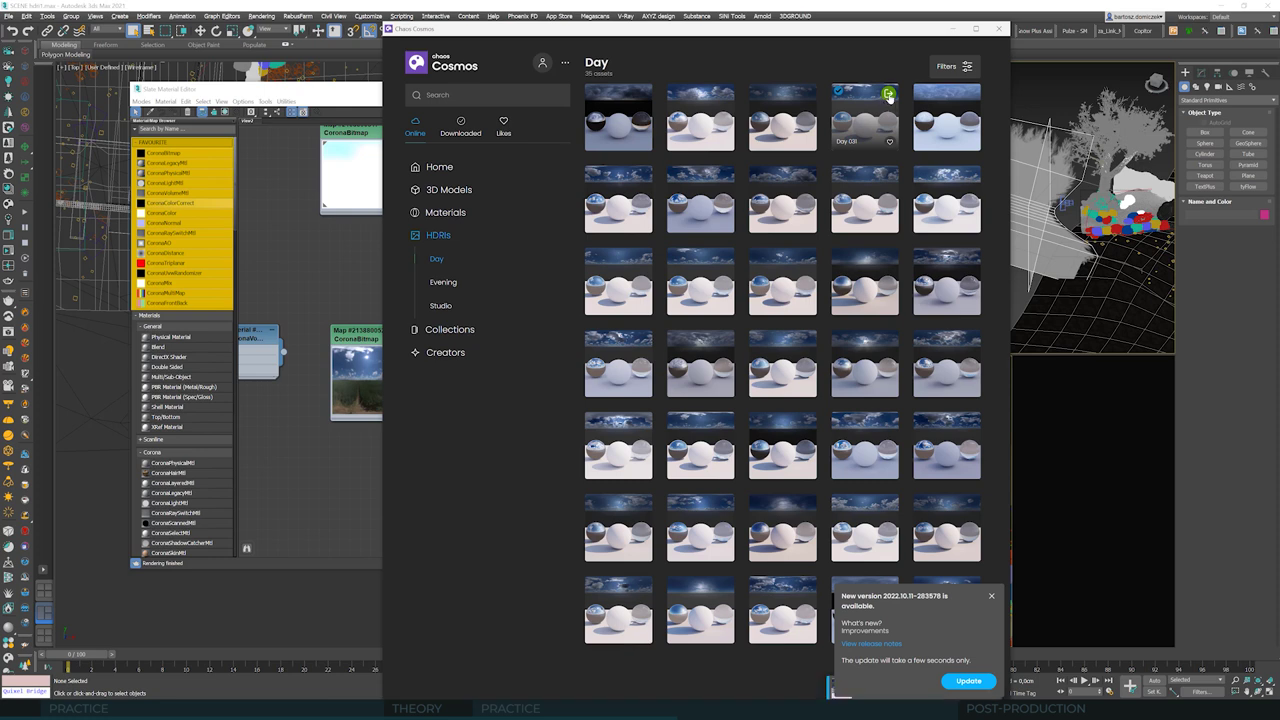
Step: Close Cosmos and add the environment map to the Slate editor as an instance
click(992, 598)
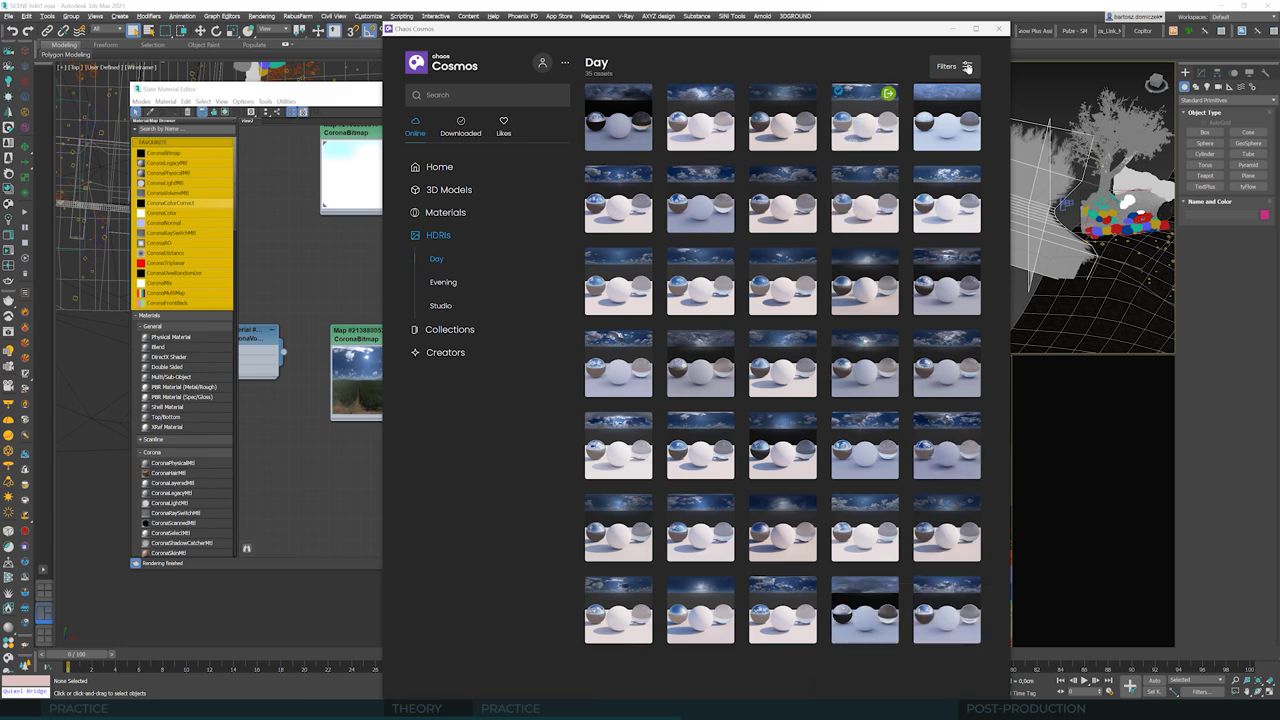
click(998, 29)
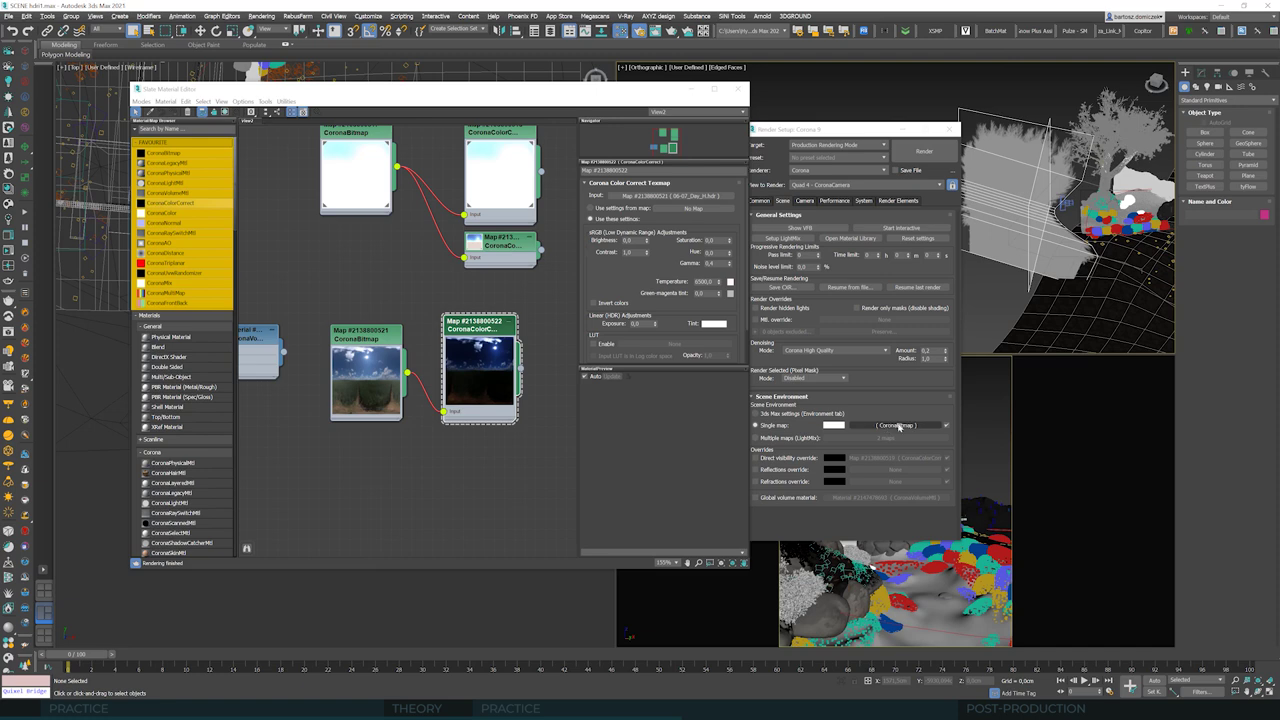
drag(898, 425, 340, 462)
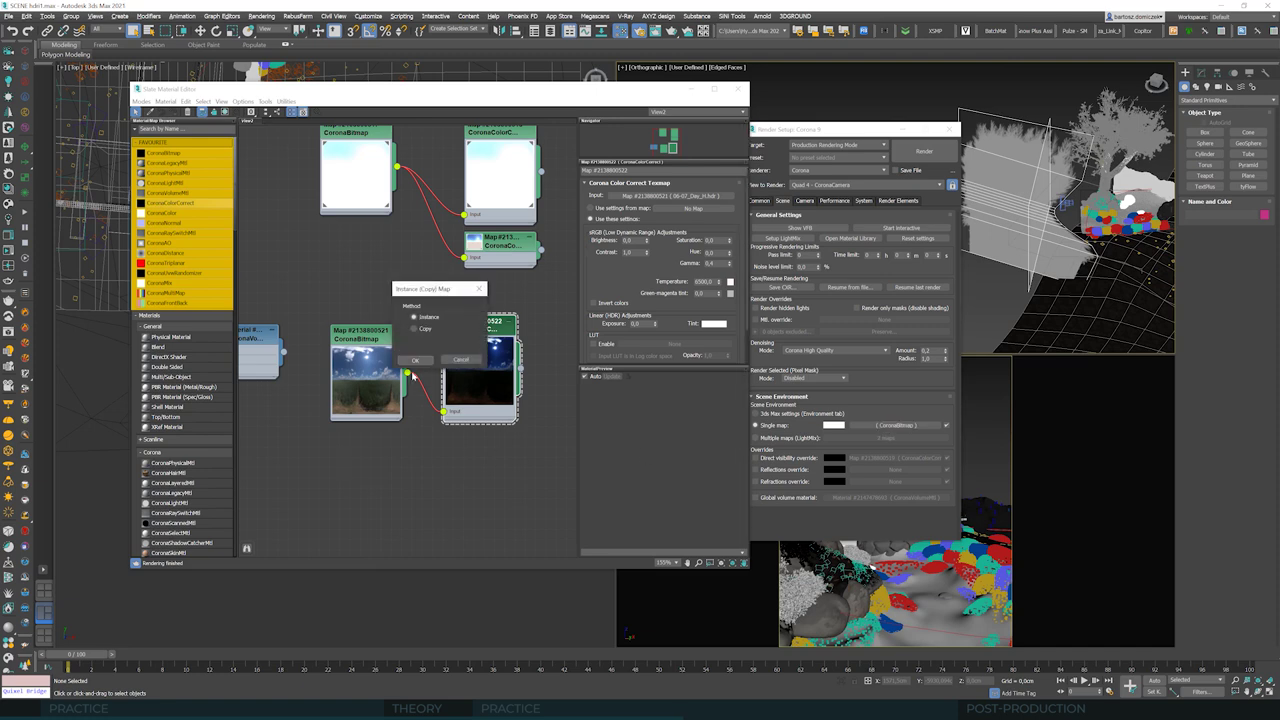
click(415, 360)
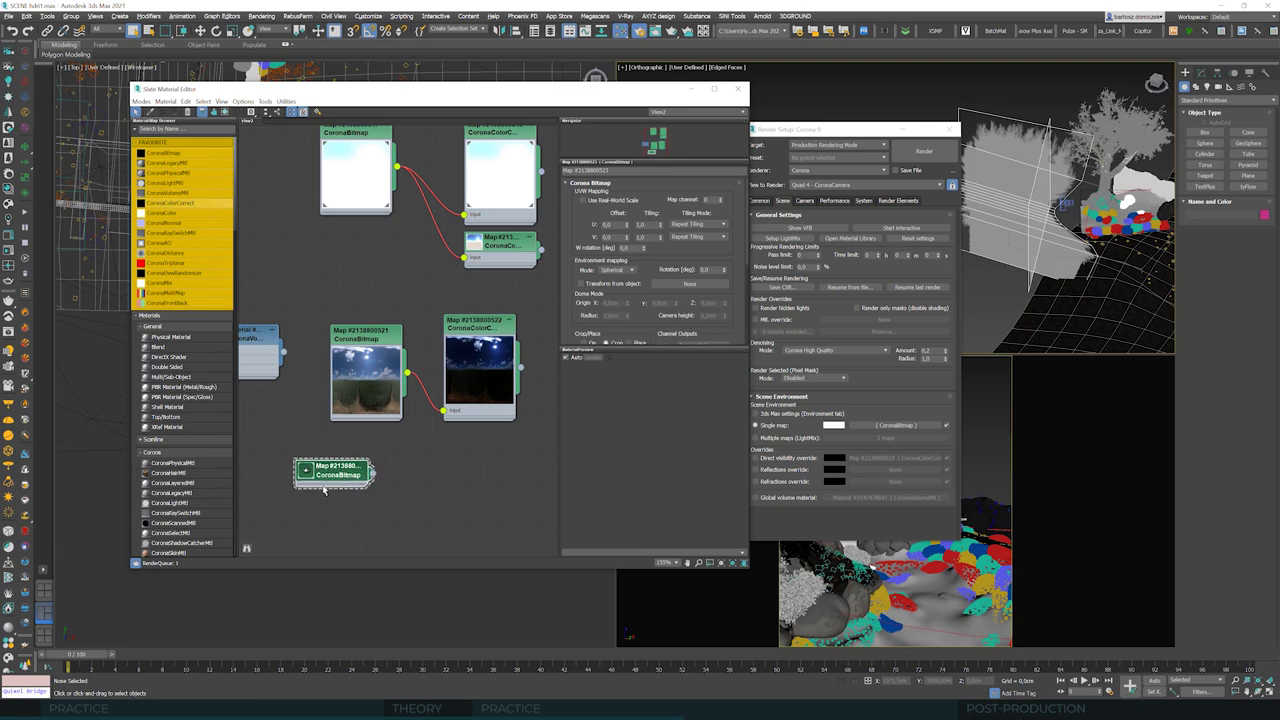
Step: Route the Cosmos HDRI bitmap through a CoronaColorCorrect node as the instanced environment map, then start interactive rendering
scroll(709, 225, down, 4)
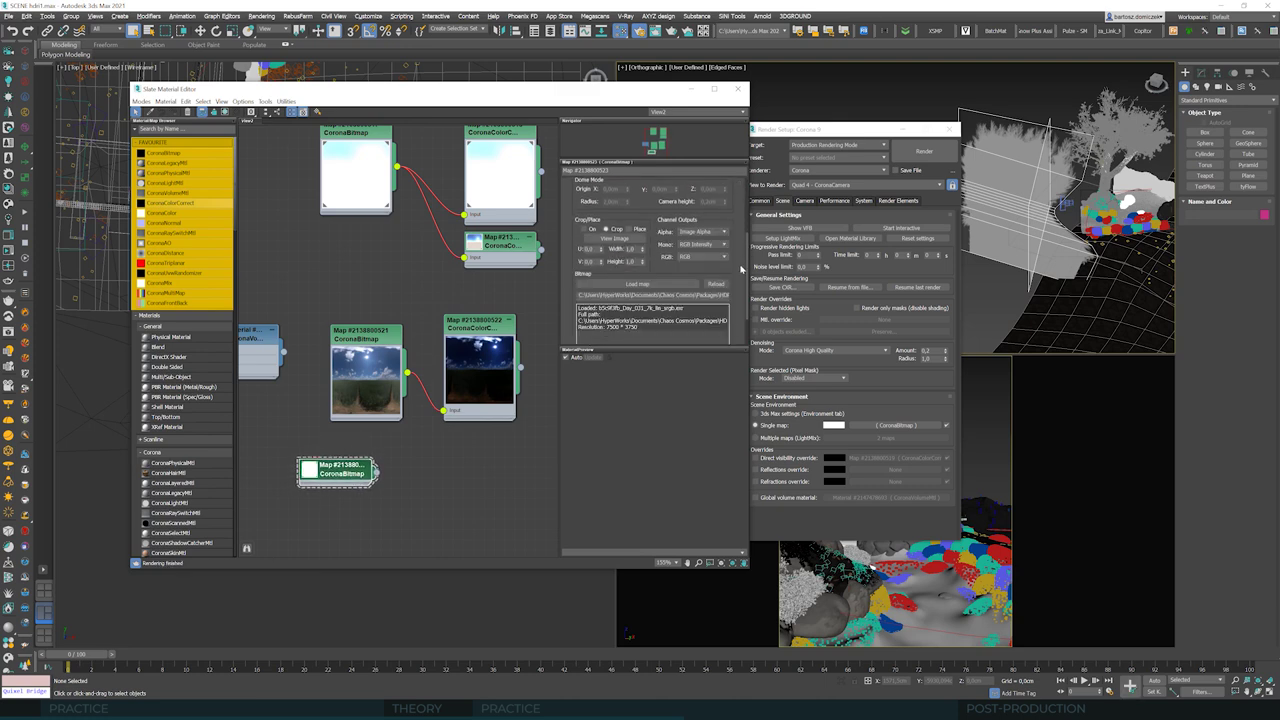
scroll(735, 295, up, 4)
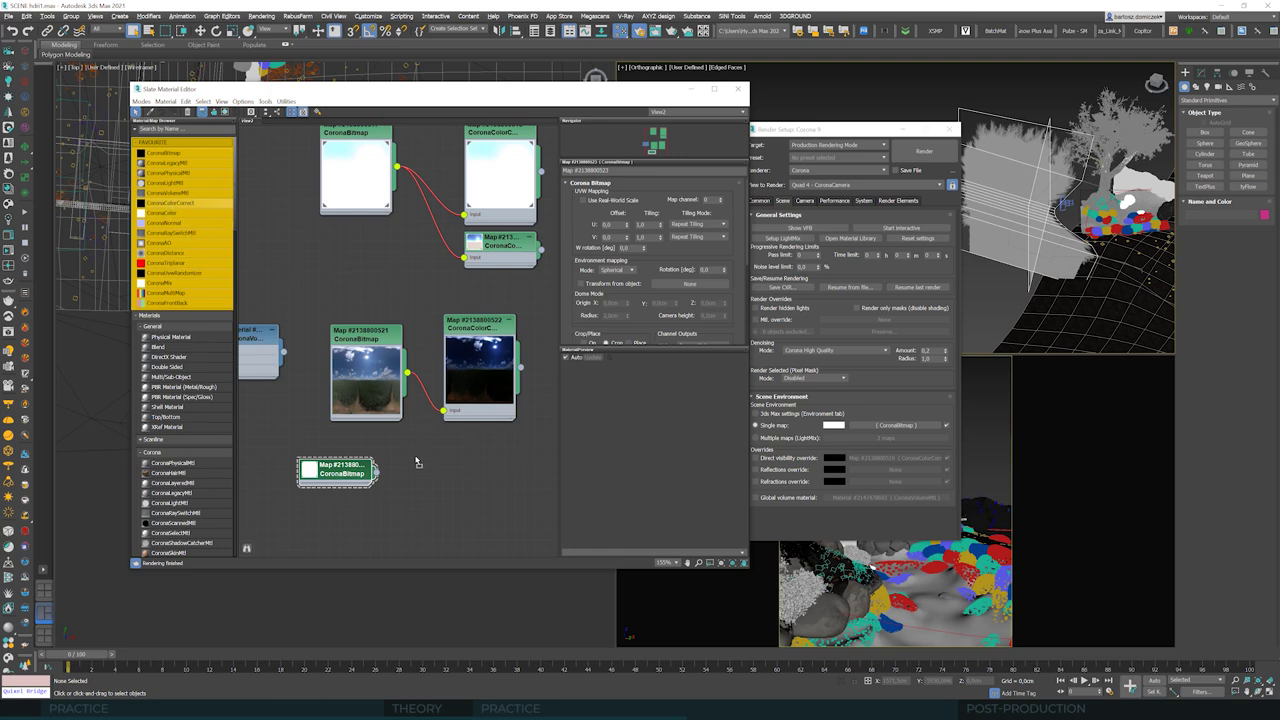
key(ctrl+v)
mouse_move(428, 474)
mouse_down()
mouse_move(443, 468)
mouse_move(413, 475)
mouse_up()
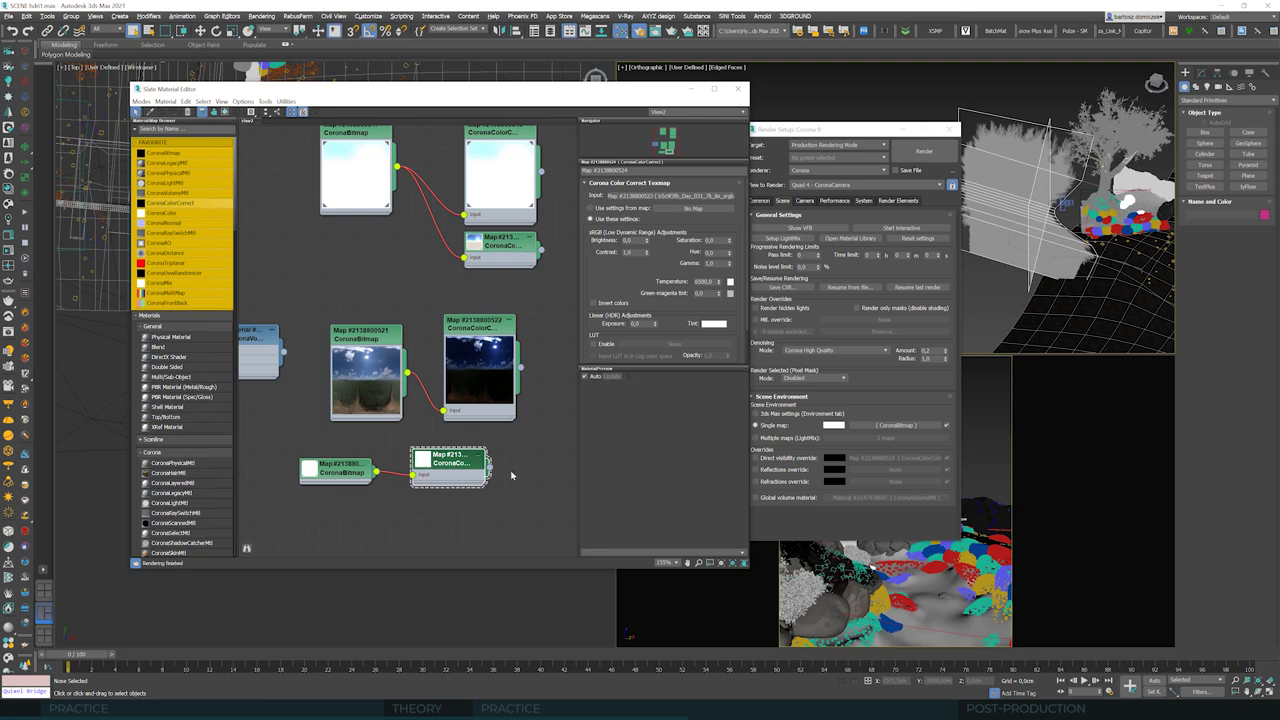
drag(490, 470, 897, 426)
click(830, 368)
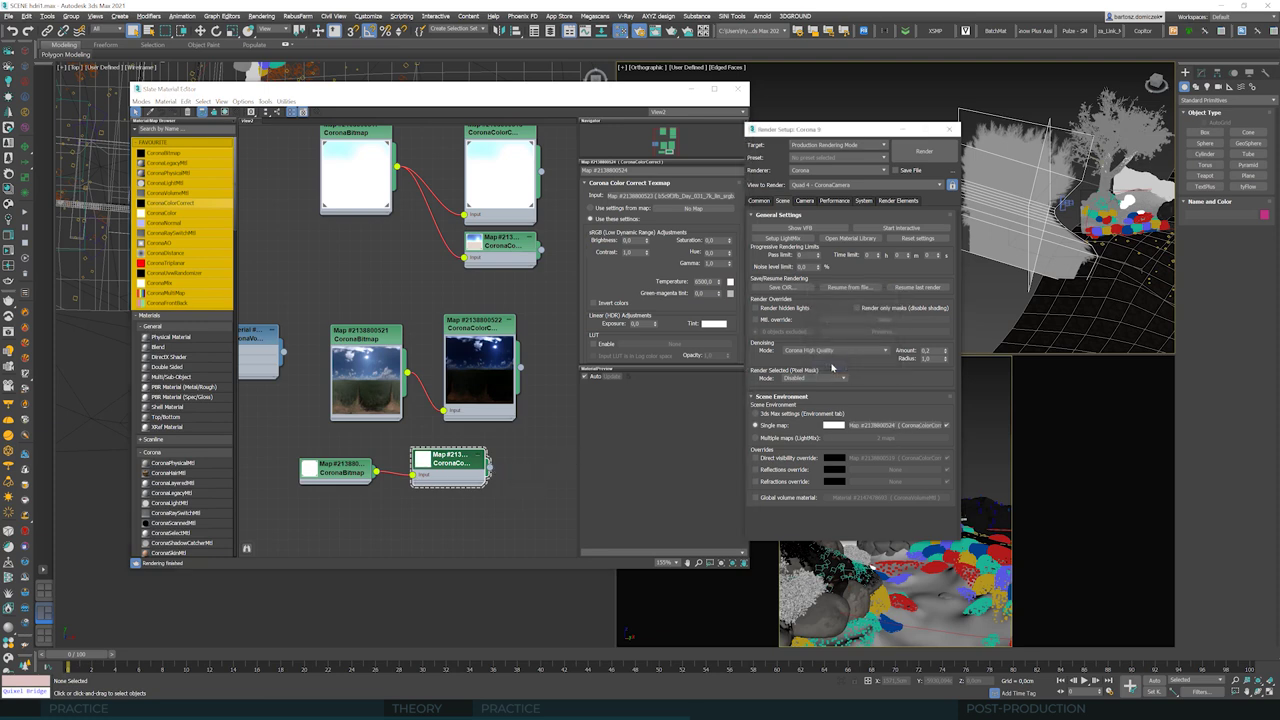
click(456, 466)
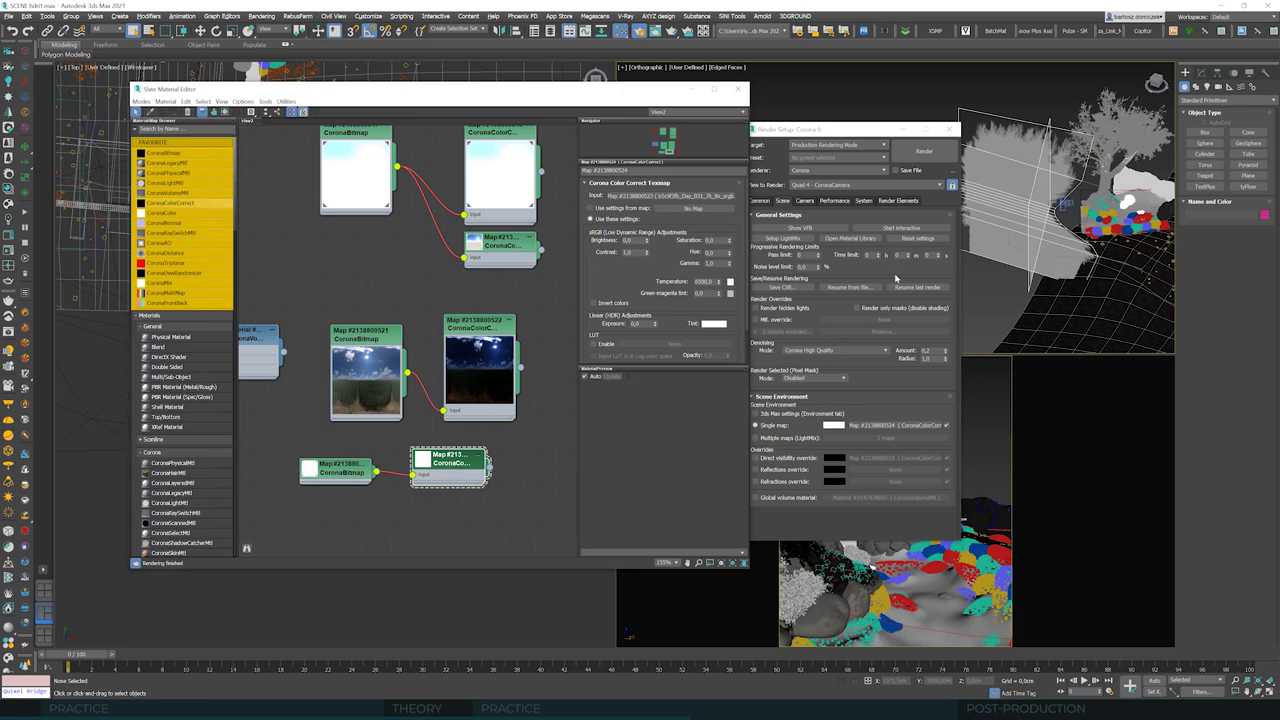
click(918, 229)
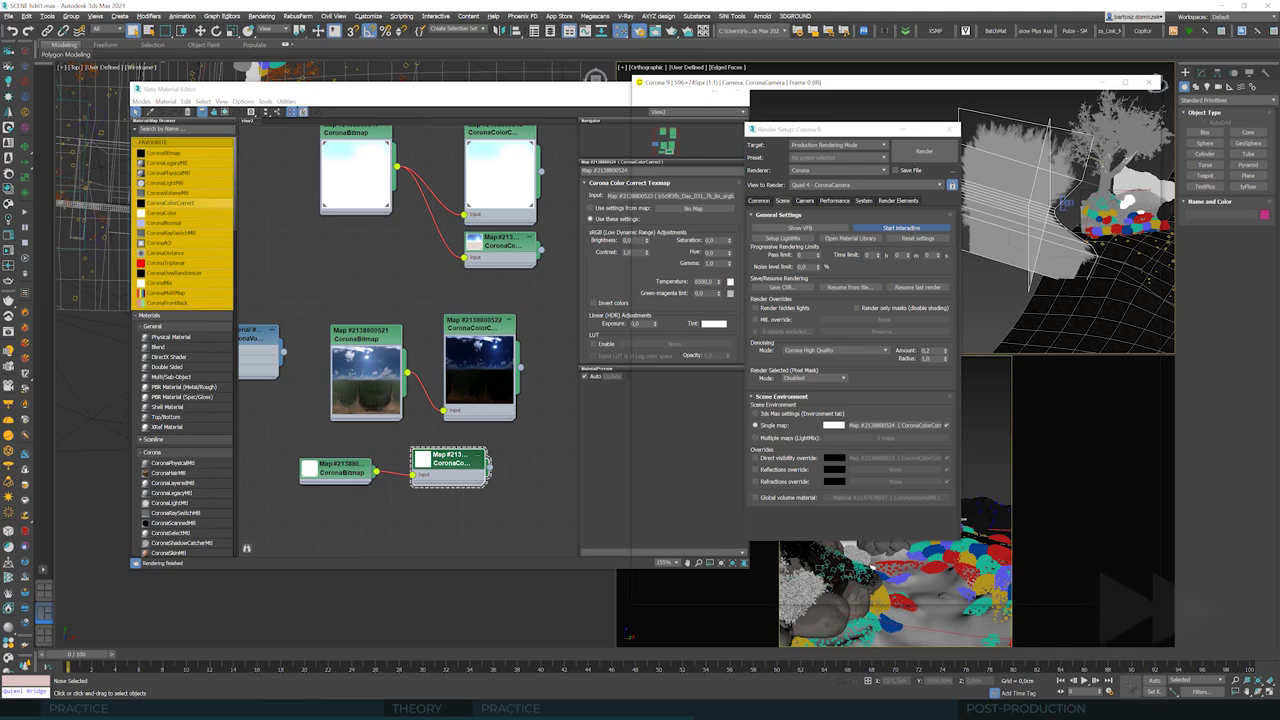
Step: Set the HDRI bitmap's U Offset to 0,22 and lower VFB Simple Exposure to about -3.68
click(714, 88)
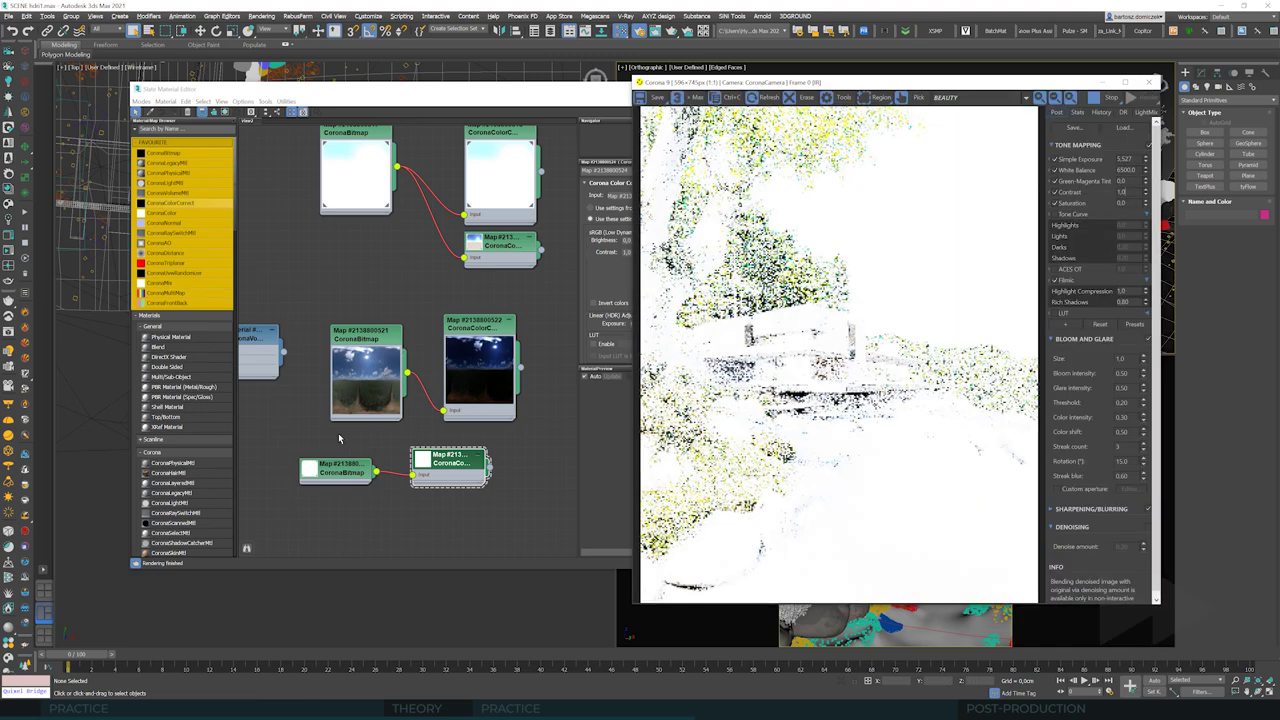
click(610, 263)
double_click(337, 470)
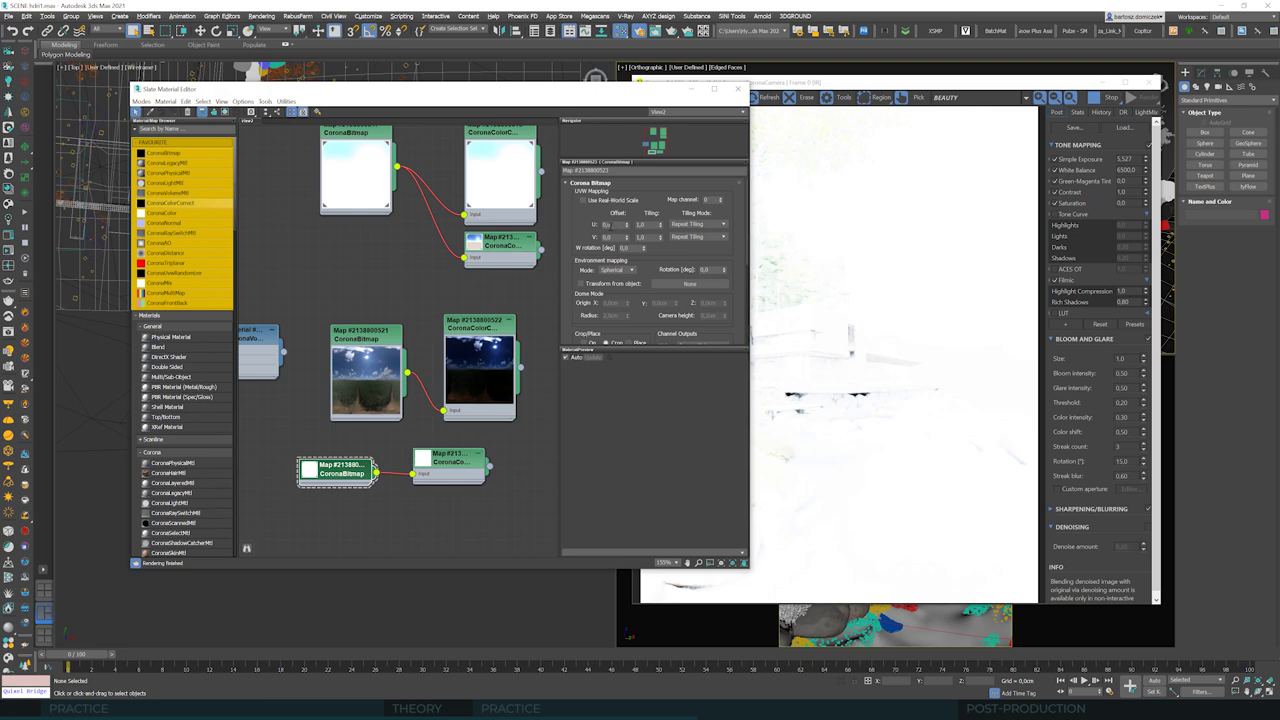
double_click(605, 224)
text(0,22)
key(Tab)
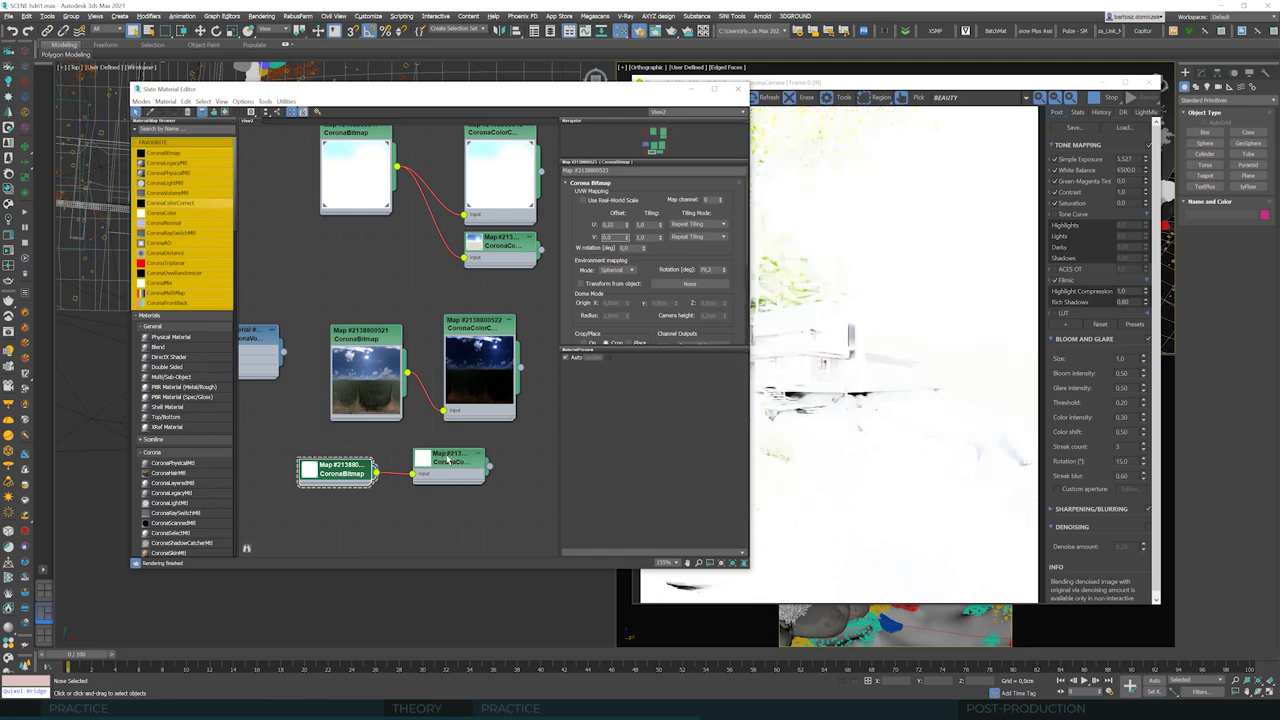
drag(1148, 160, 1150, 550)
mouse_move(1154, 168)
mouse_down()
mouse_move(1141, 197)
mouse_move(1146, 175)
mouse_up()
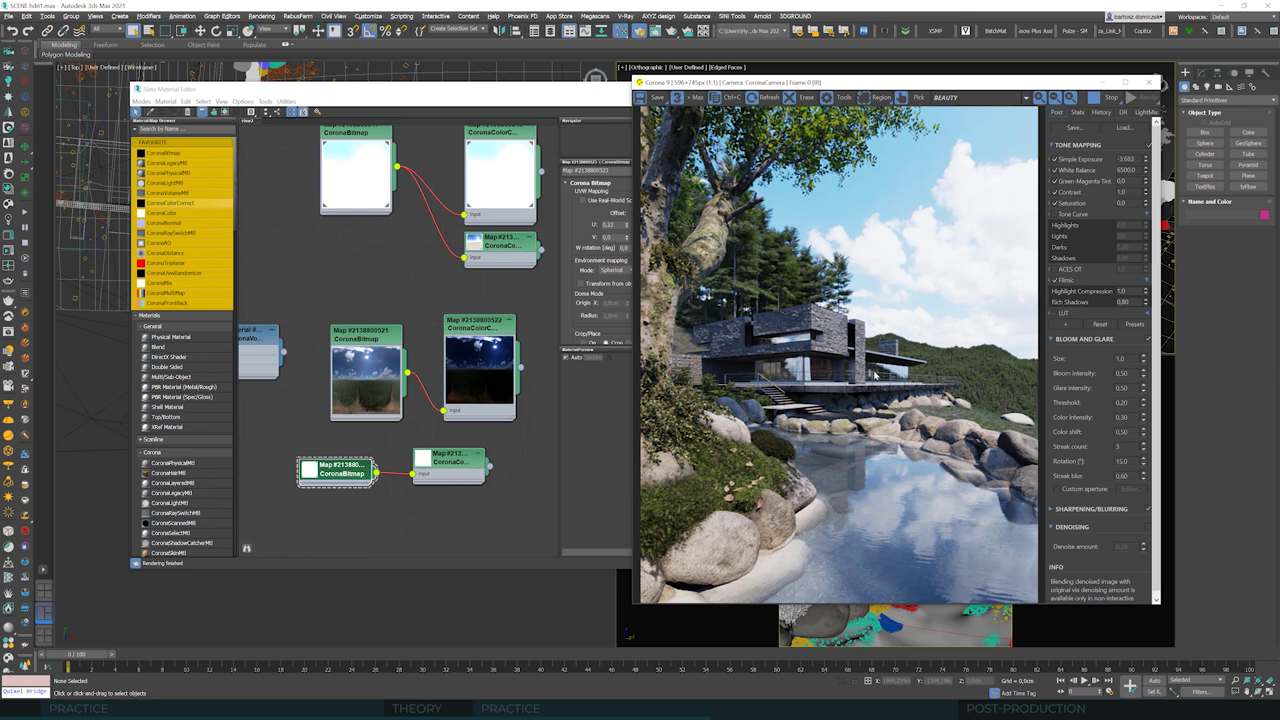
drag(400, 89, 372, 91)
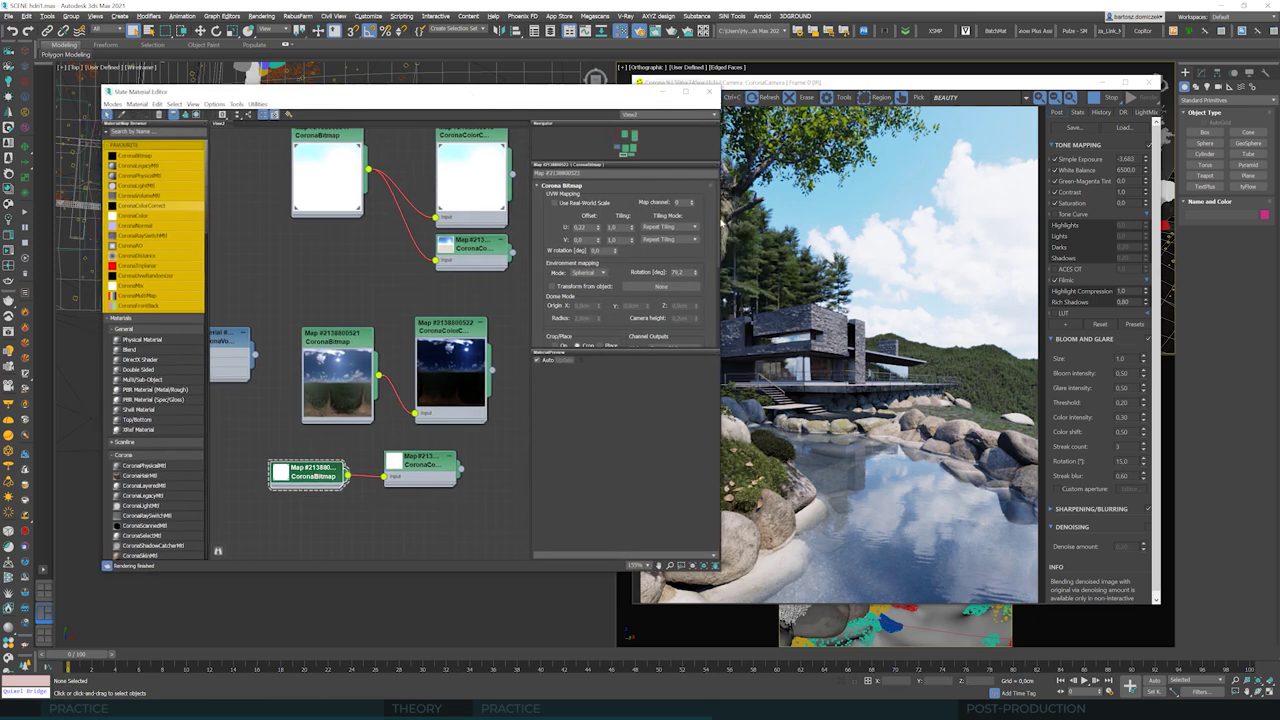
drag(720, 225, 718, 314)
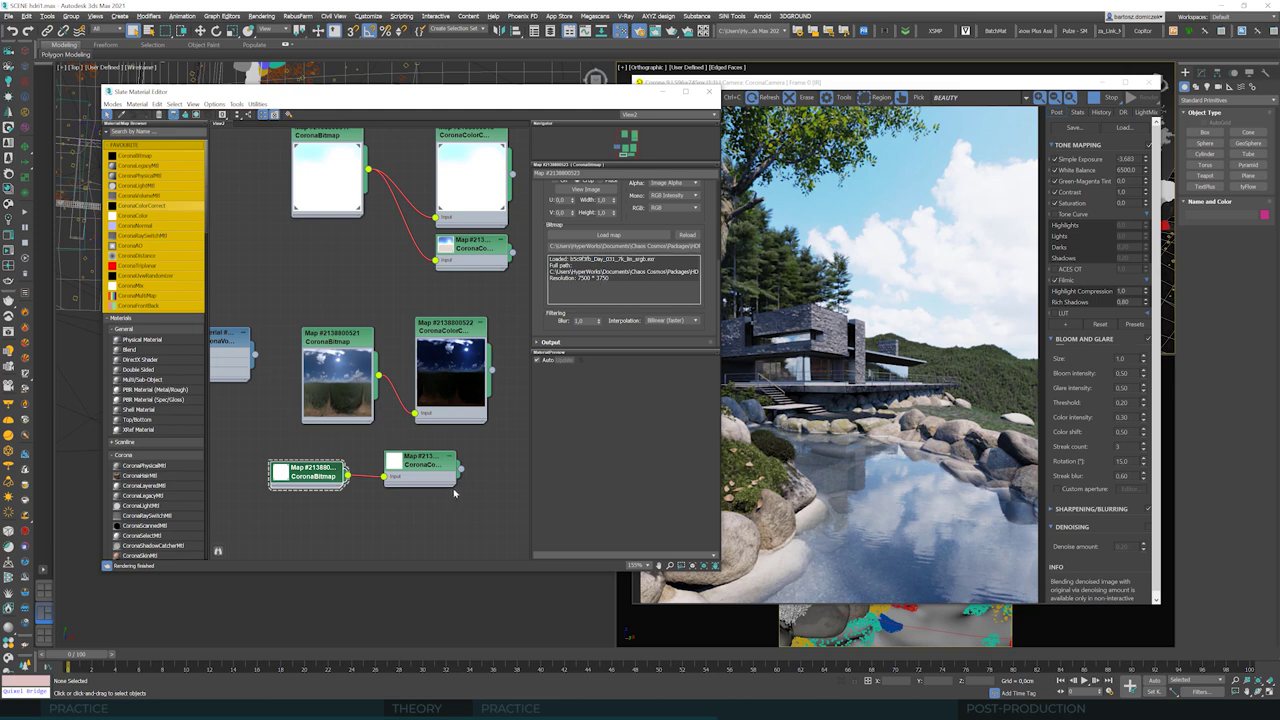
click(905, 96)
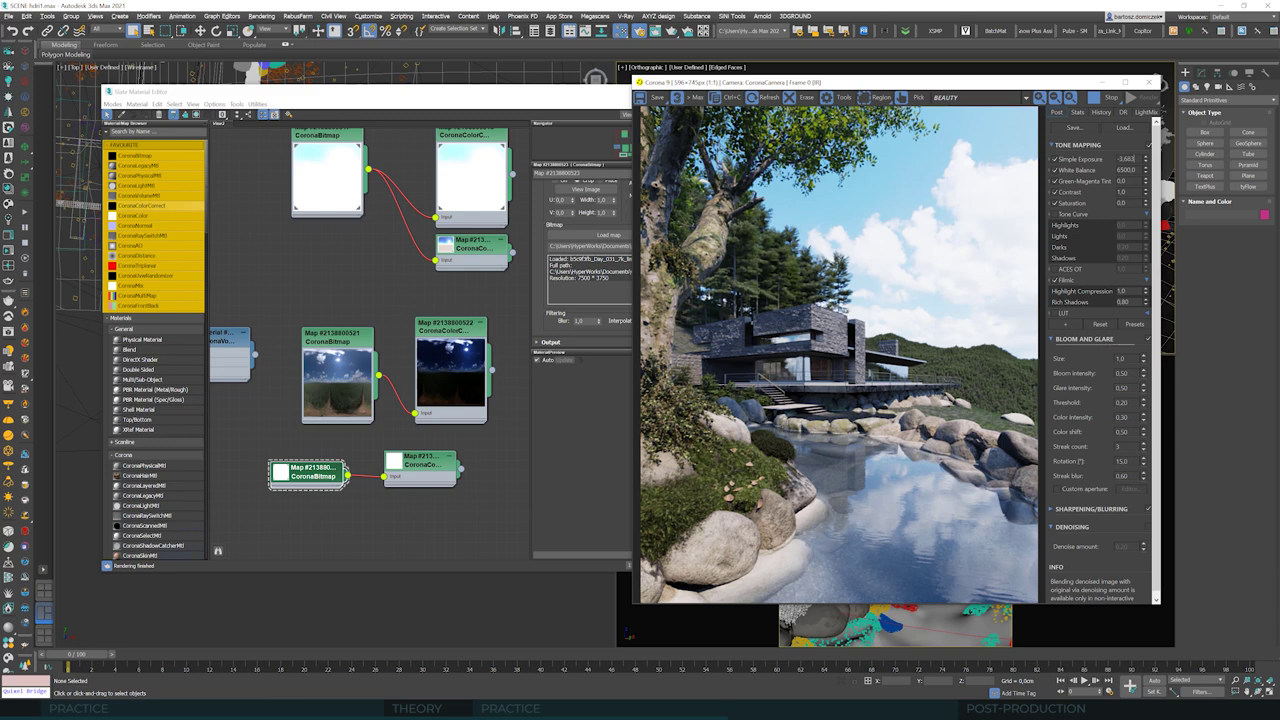
Step: Close the material editor and render settings, moving the render window aside
mouse_move(549, 100)
mouse_down()
mouse_move(549, 116)
mouse_move(534, 117)
mouse_up()
click(697, 111)
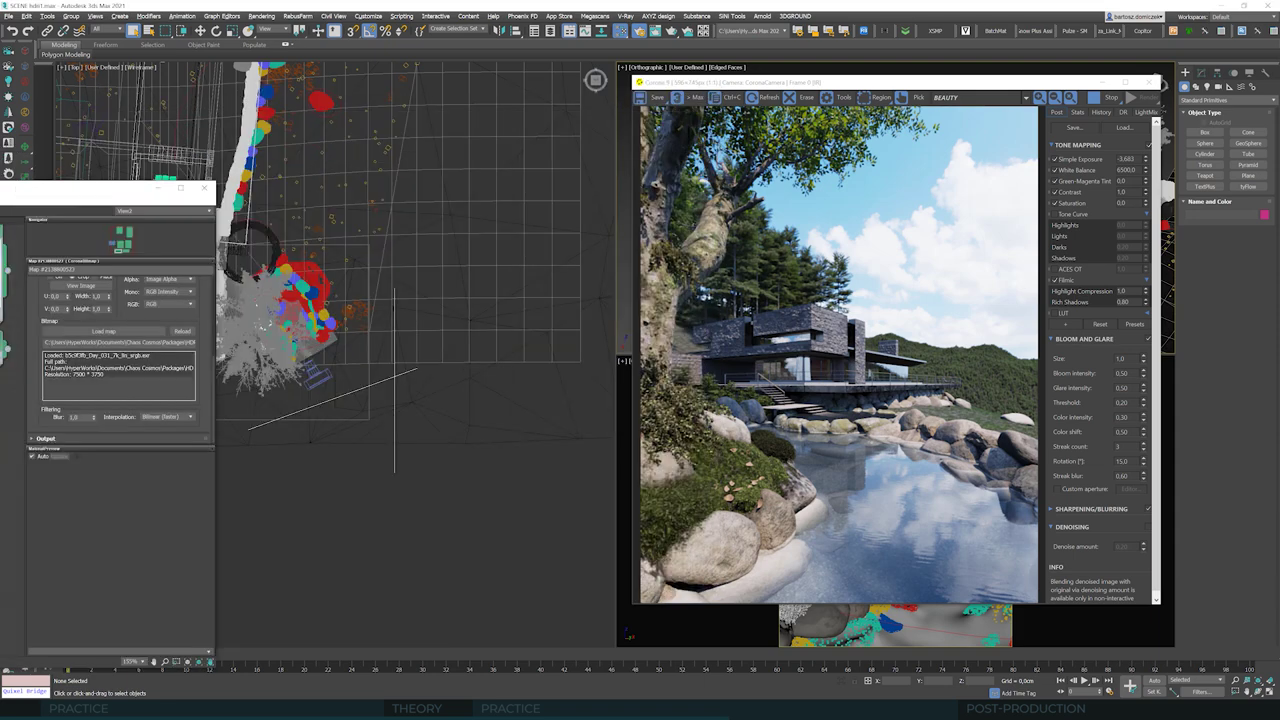
drag(886, 84, 402, 109)
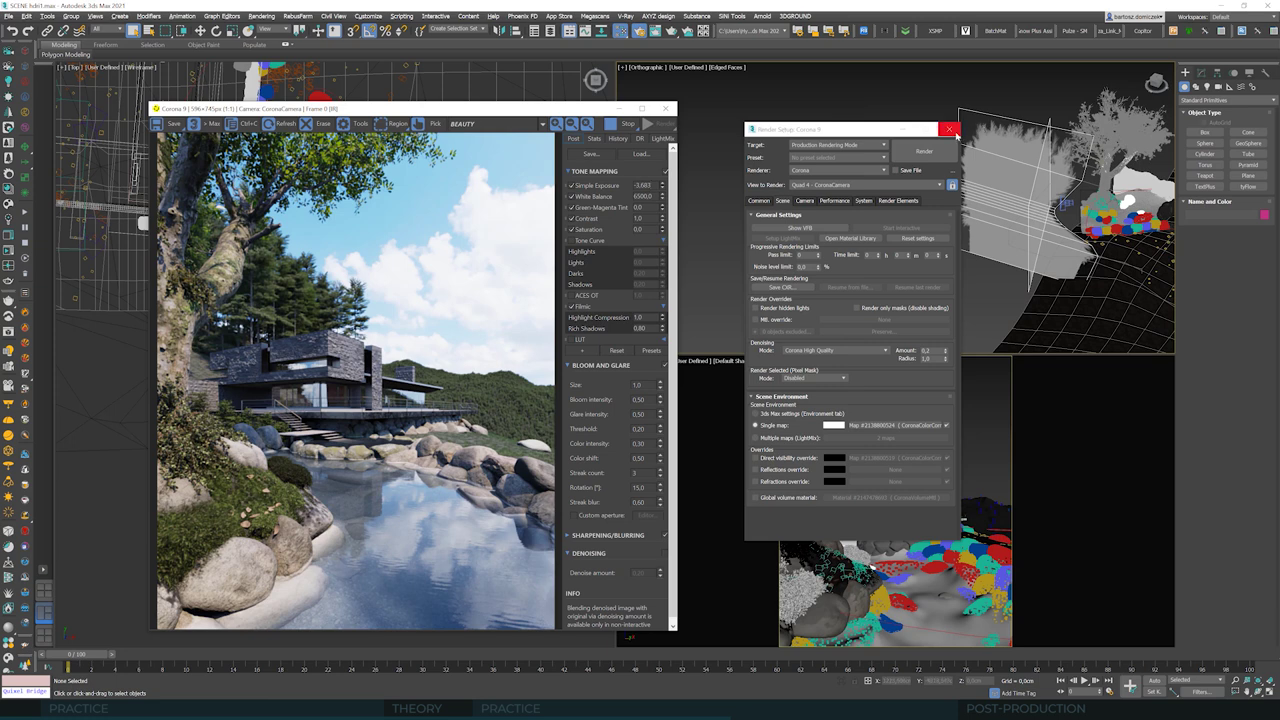
click(950, 129)
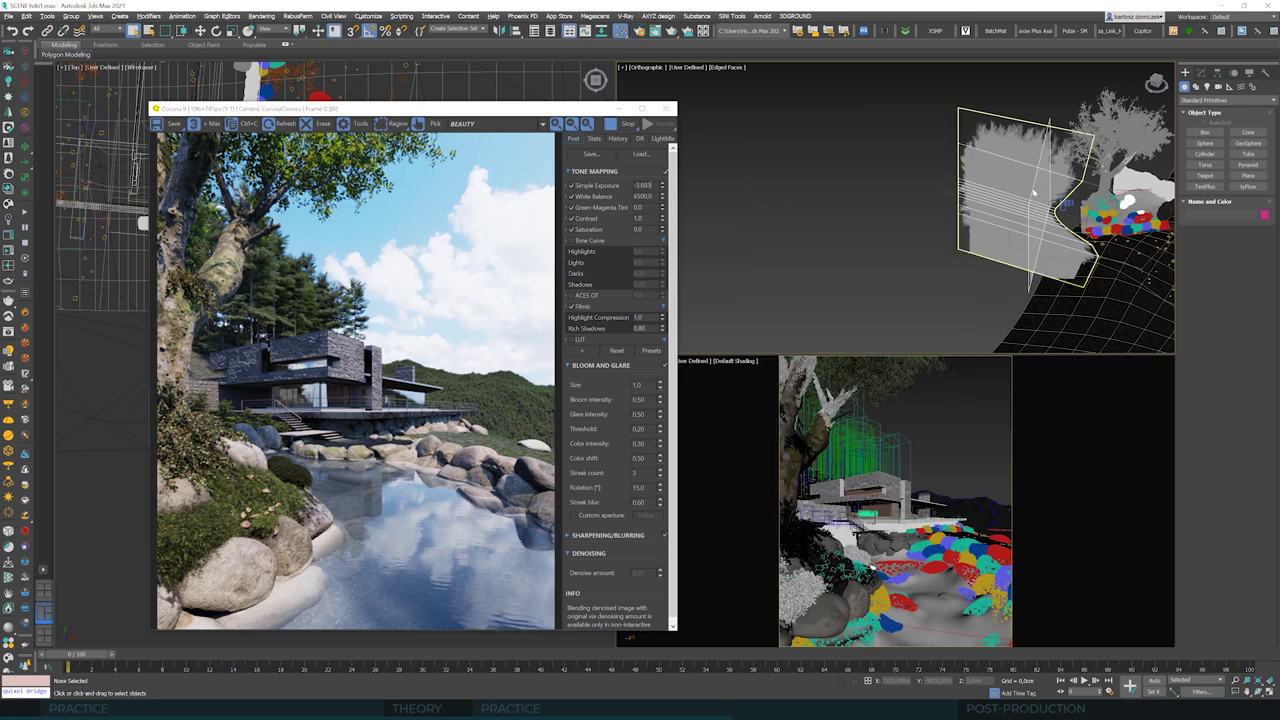
Step: Add the background plane to the selection, then scale it taller and raise it along Z
click(1030, 284)
key(ctrl+r)
drag(928, 270, 938, 266)
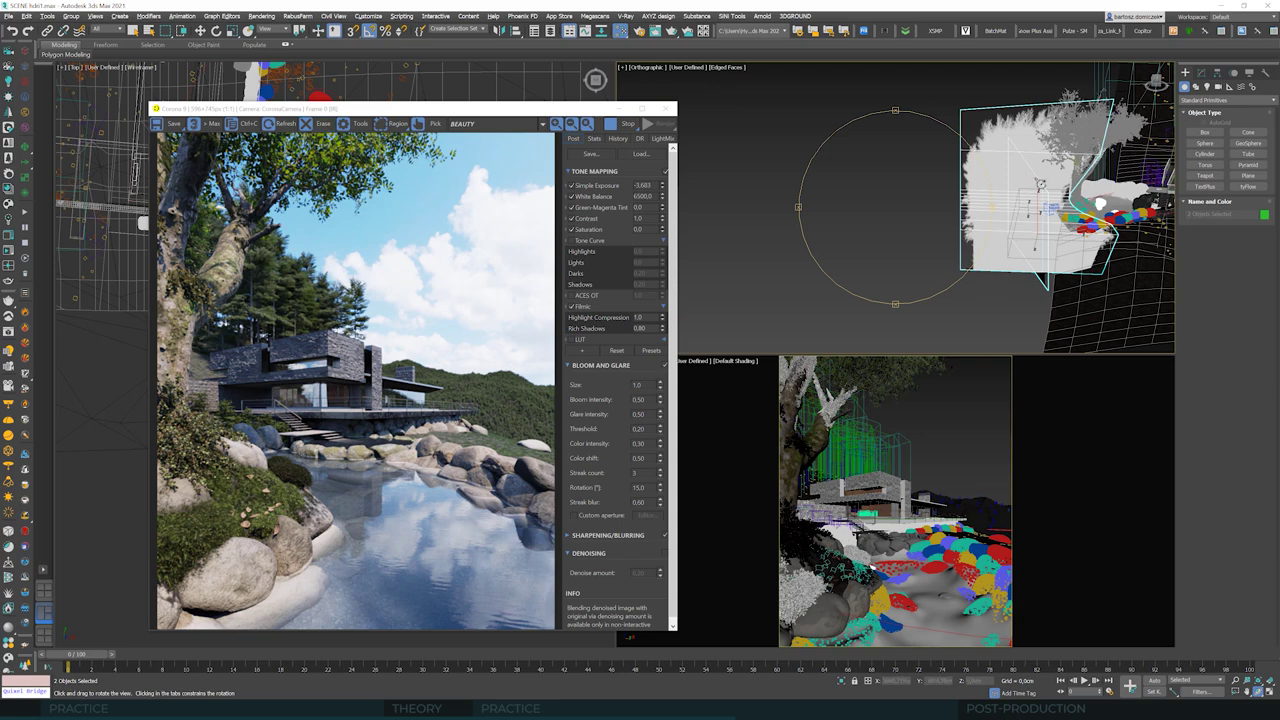
drag(908, 210, 912, 208)
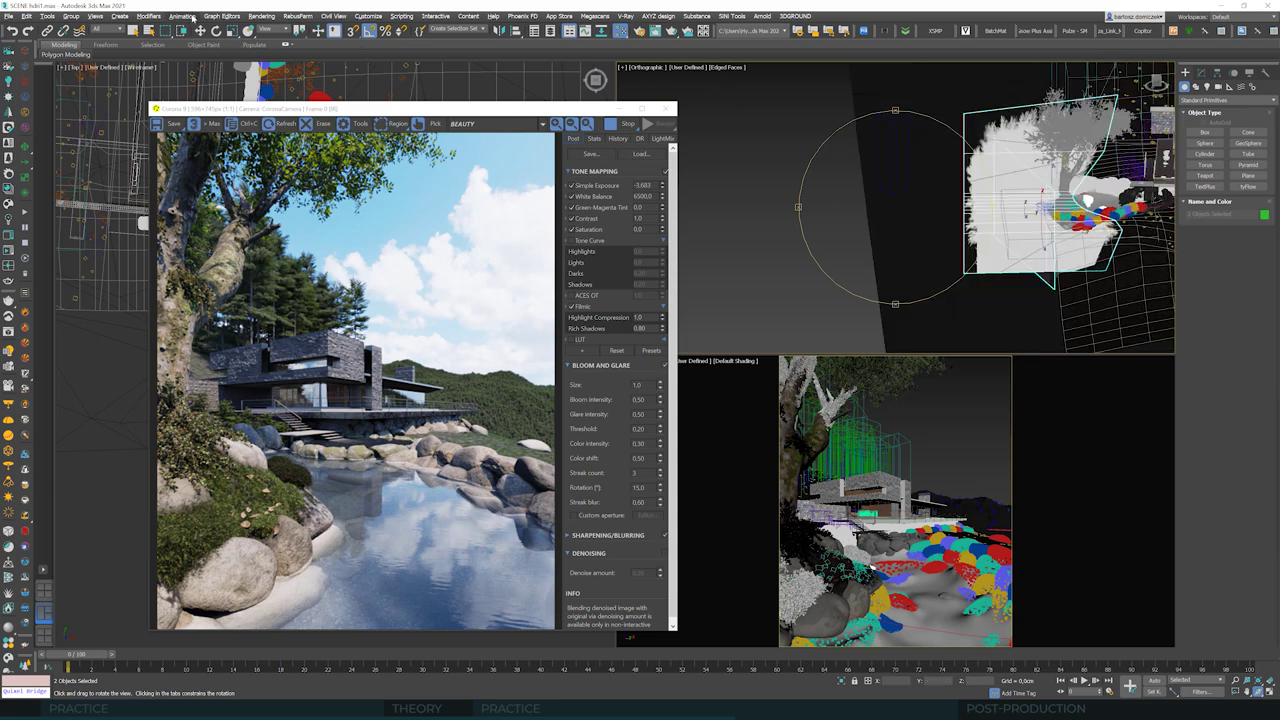
click(231, 31)
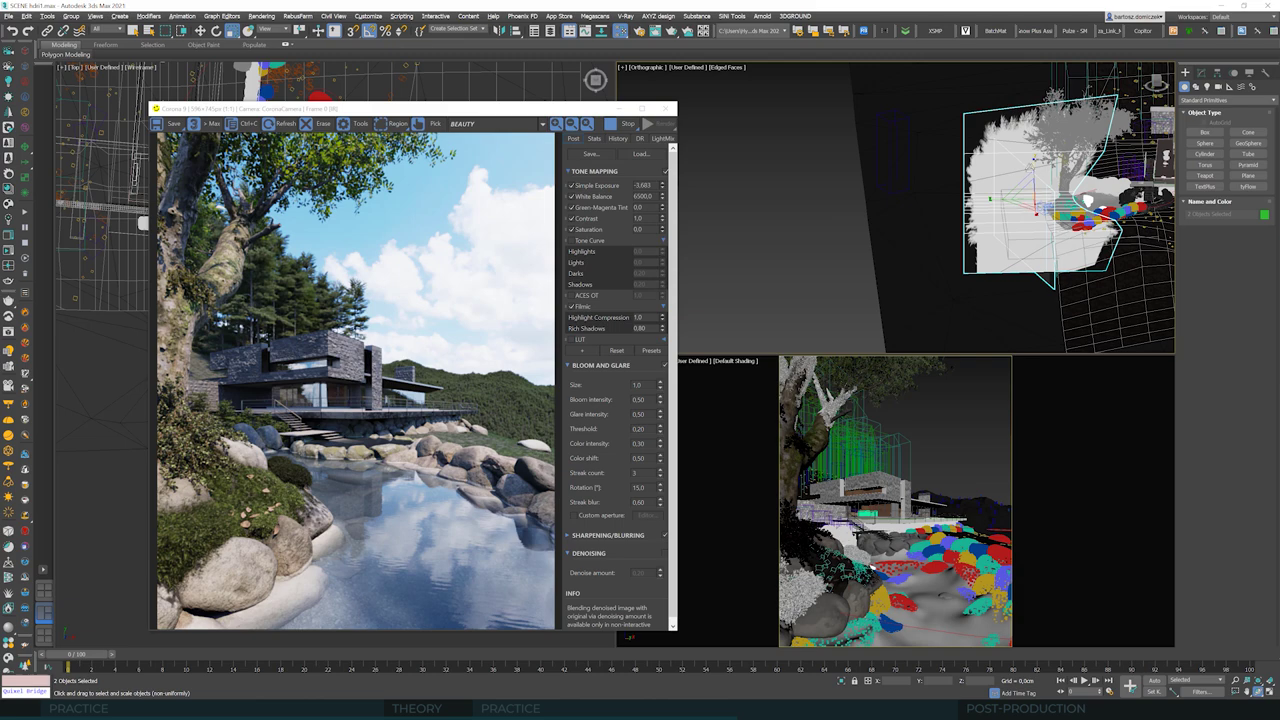
drag(1035, 163, 1035, 135)
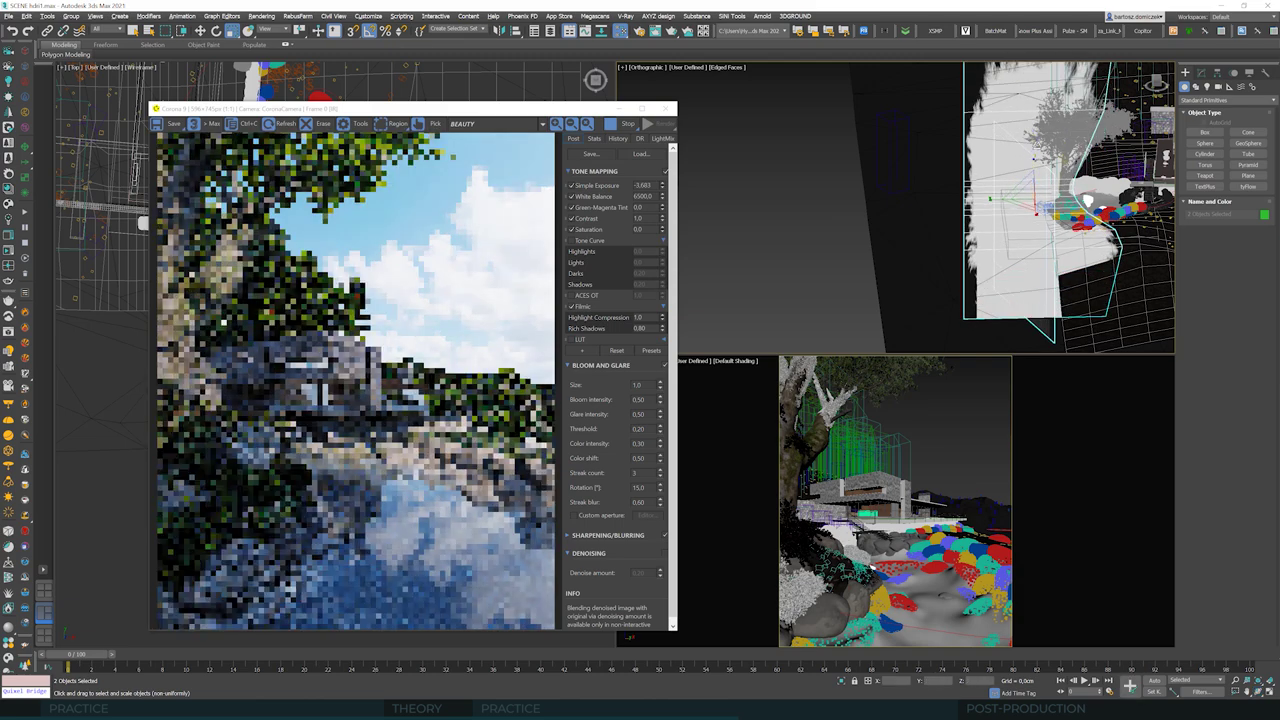
key(w)
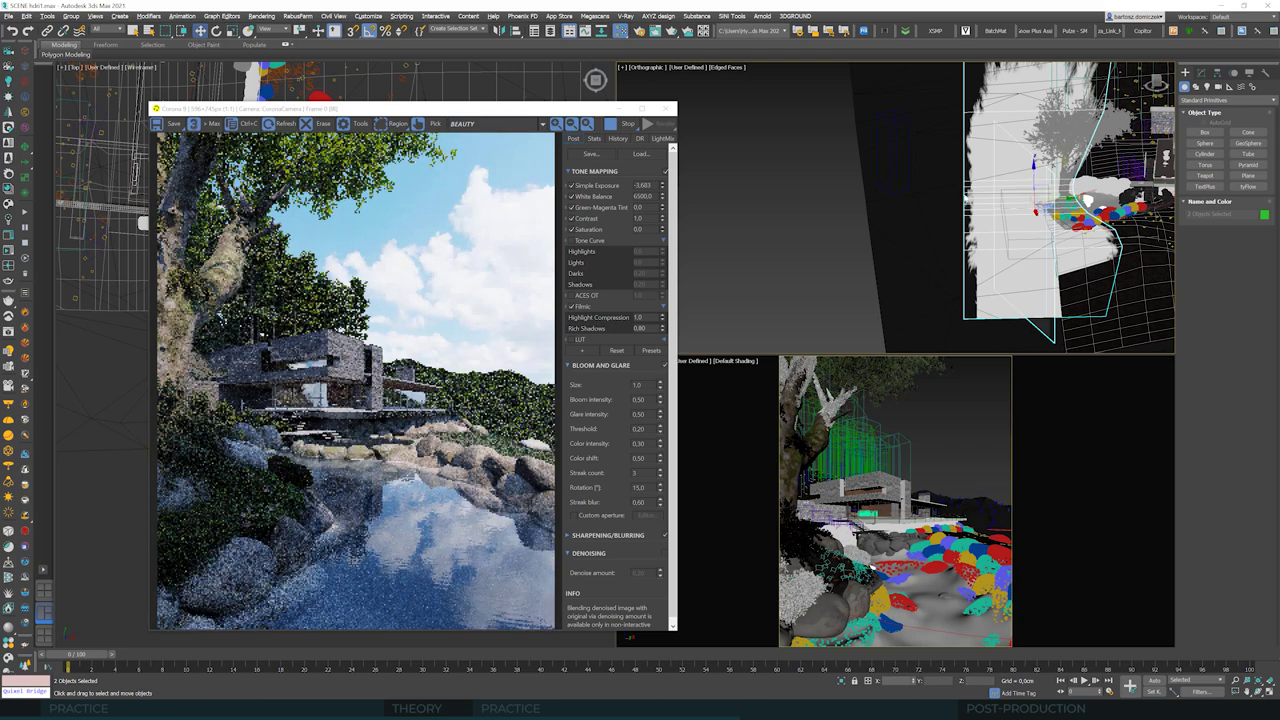
drag(1034, 165, 1034, 120)
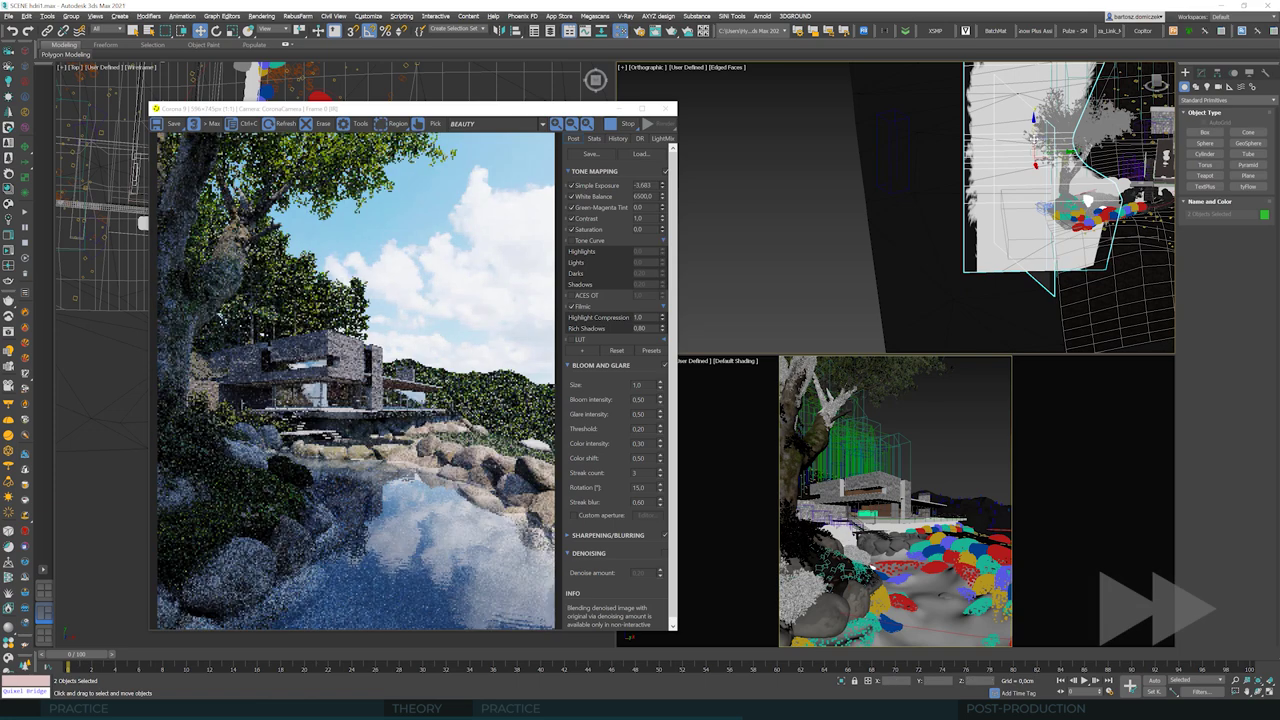
Step: Select Plane531, enter and exit vertex editing on its editable poly, and move the render window aside
click(1036, 148)
alt+middle_drag(1042, 284, 975, 228)
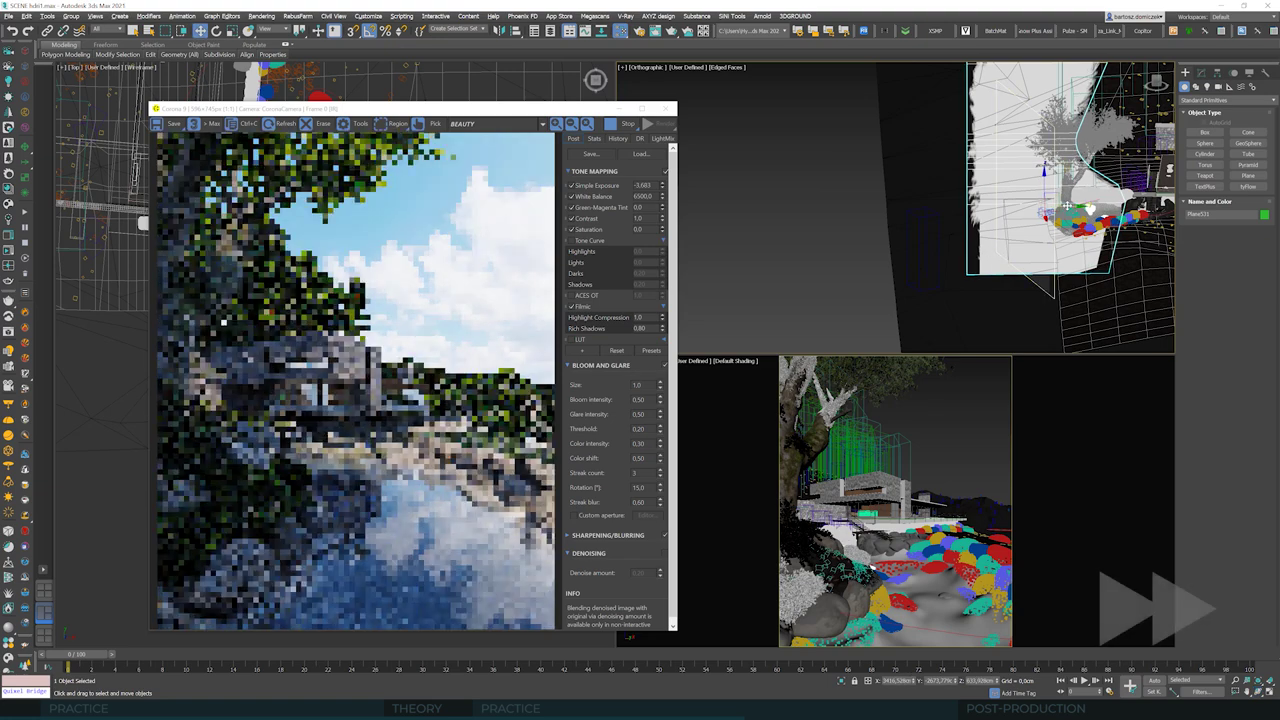
click(1201, 73)
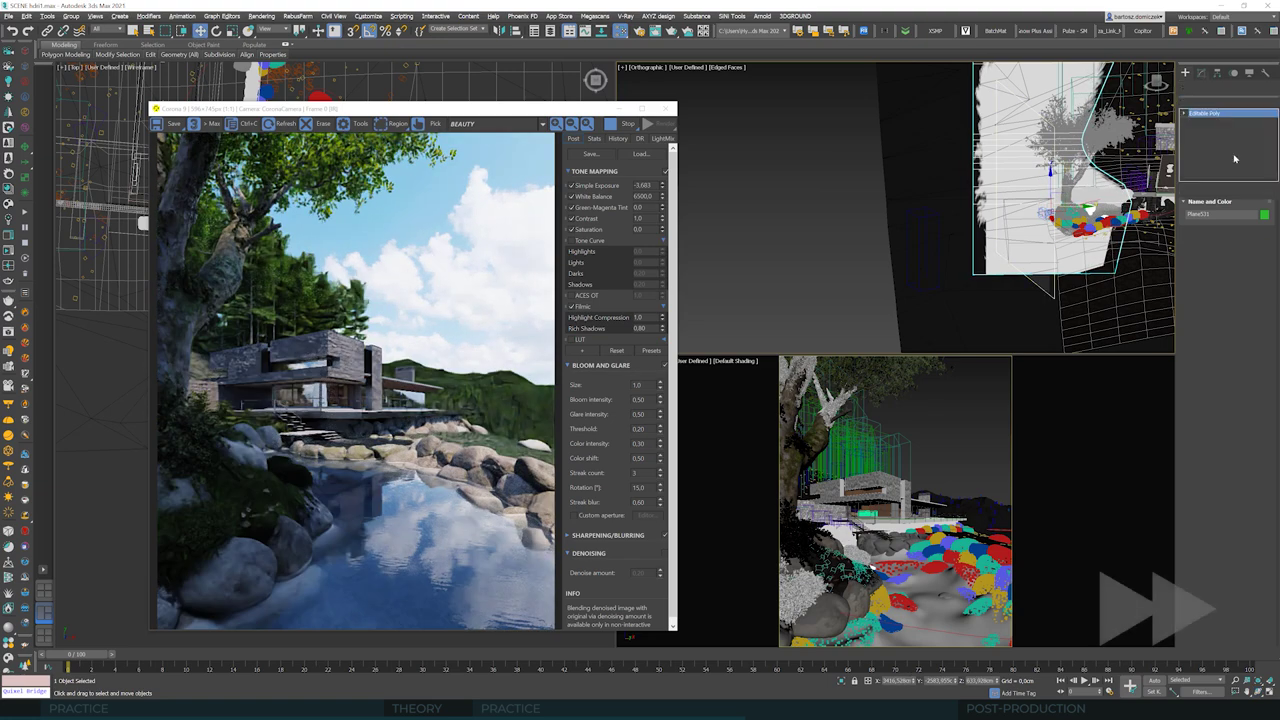
key(1)
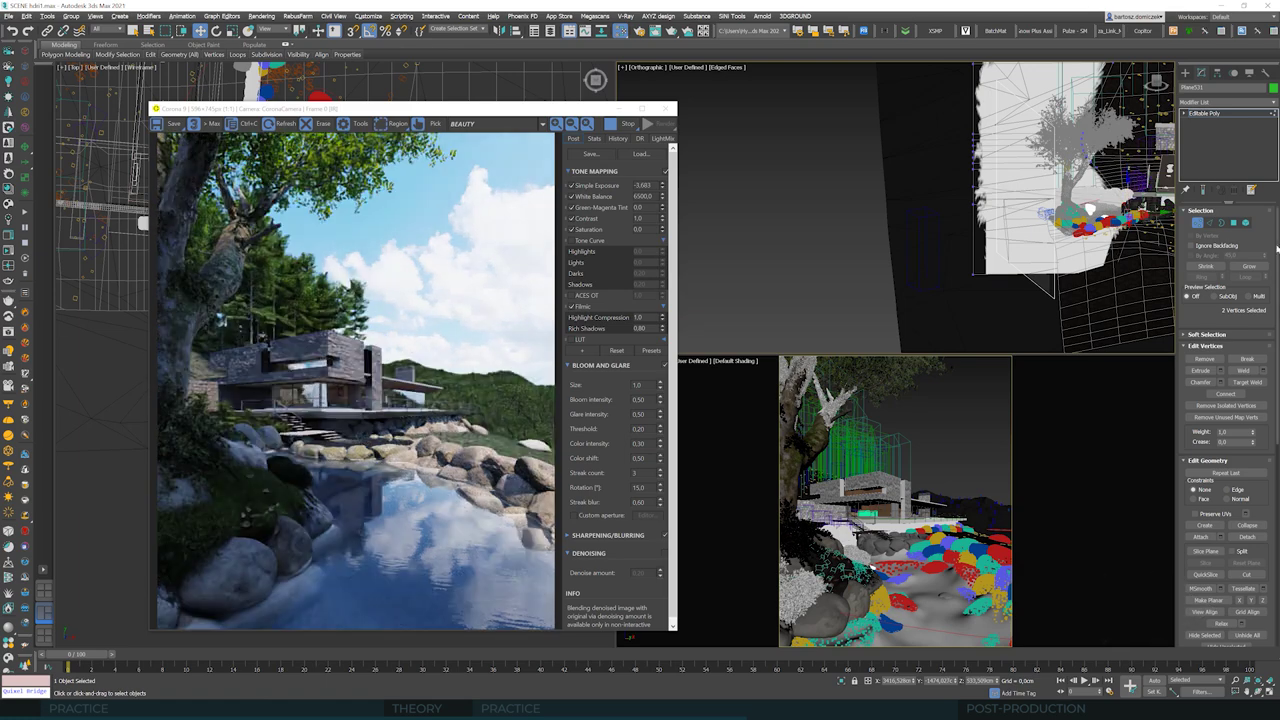
key(1)
drag(500, 108, 920, 74)
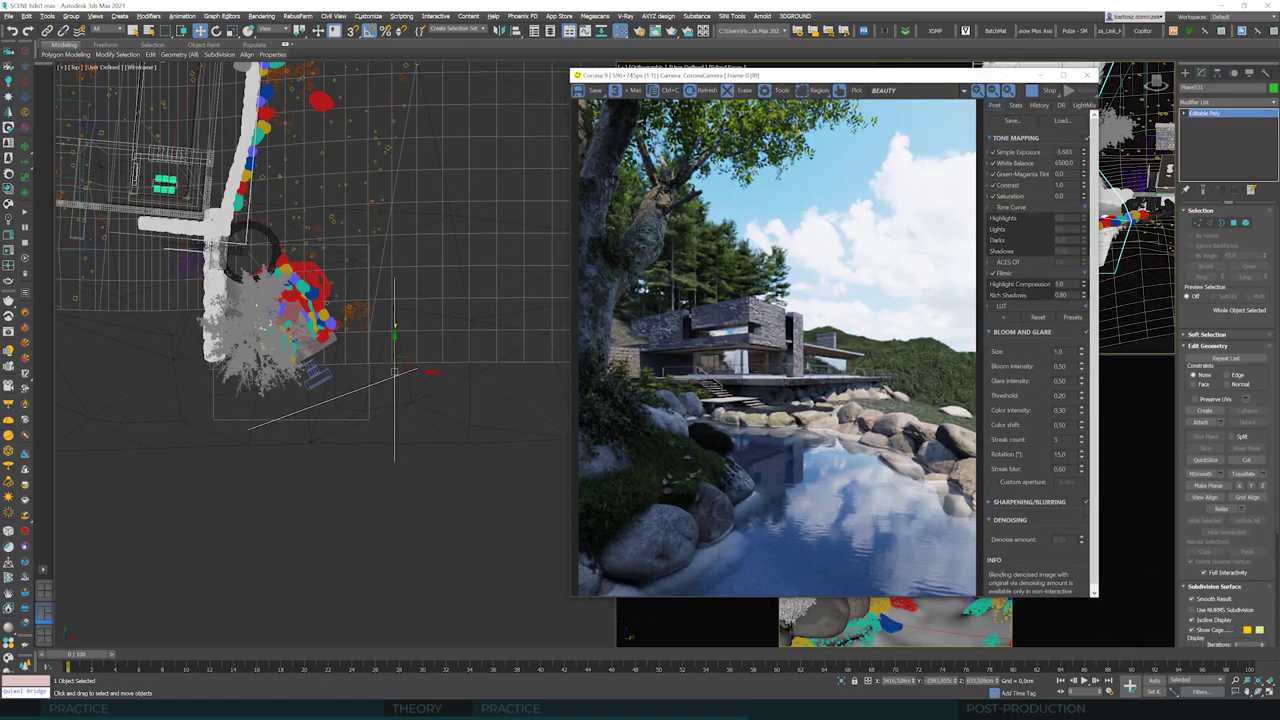
Step: In the Slate editor, drop the sky CoronaColorCorrect exposure well below zero to about -5.9
click(846, 33)
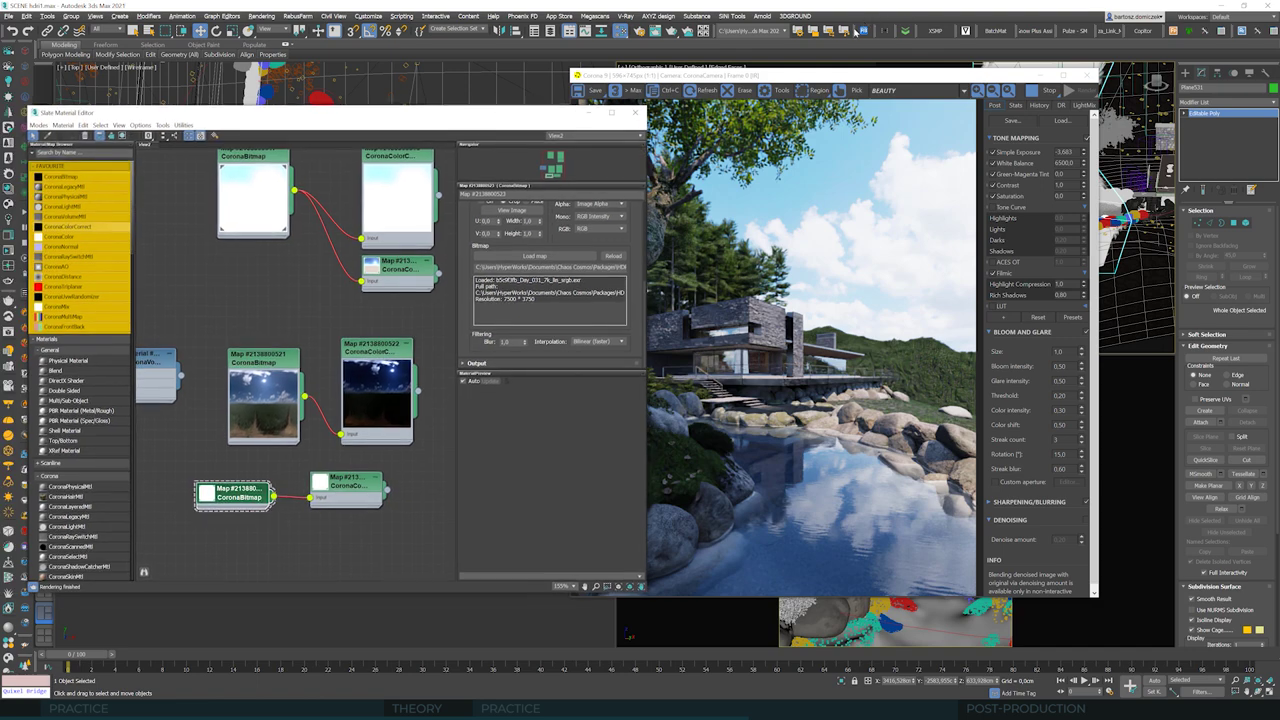
drag(816, 79, 913, 72)
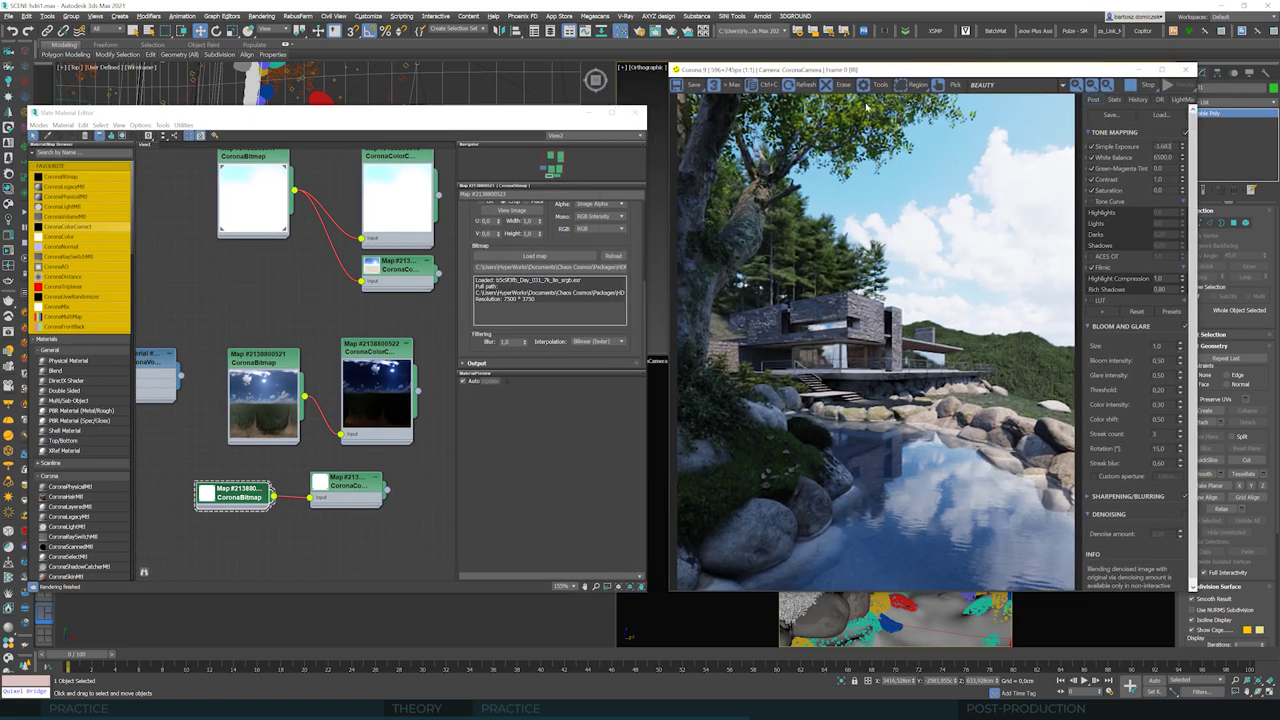
click(248, 503)
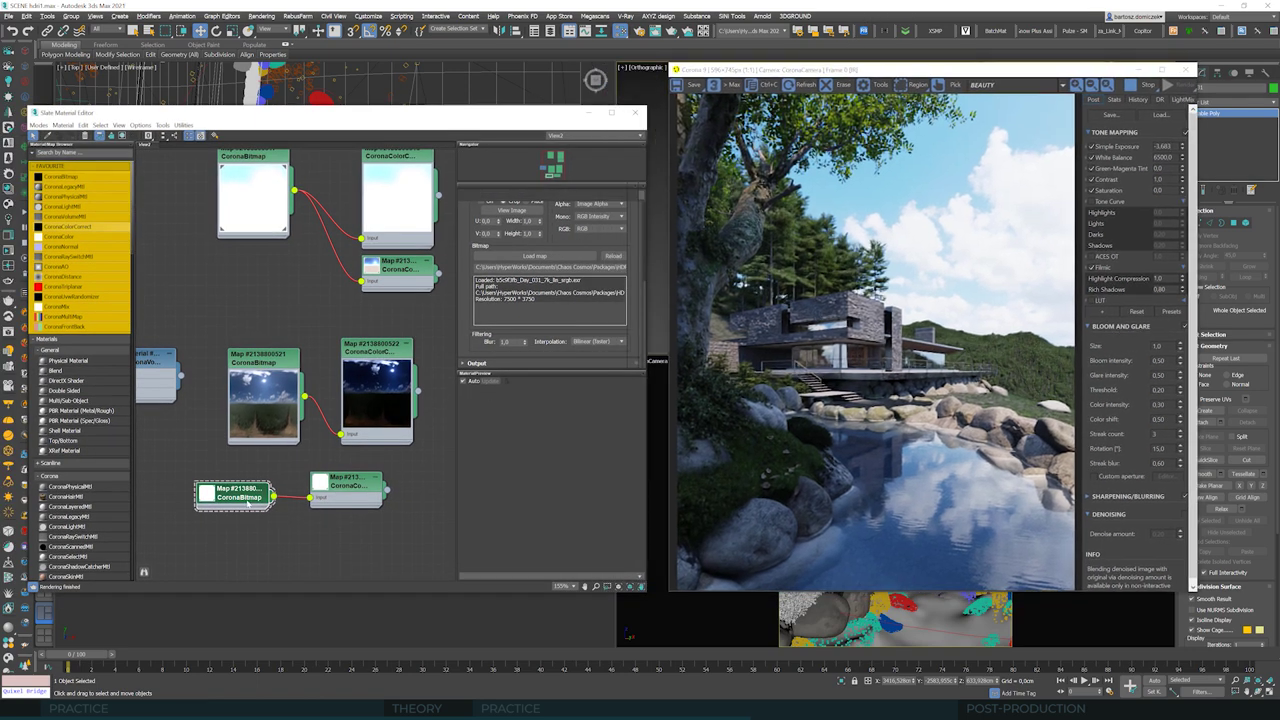
double_click(336, 486)
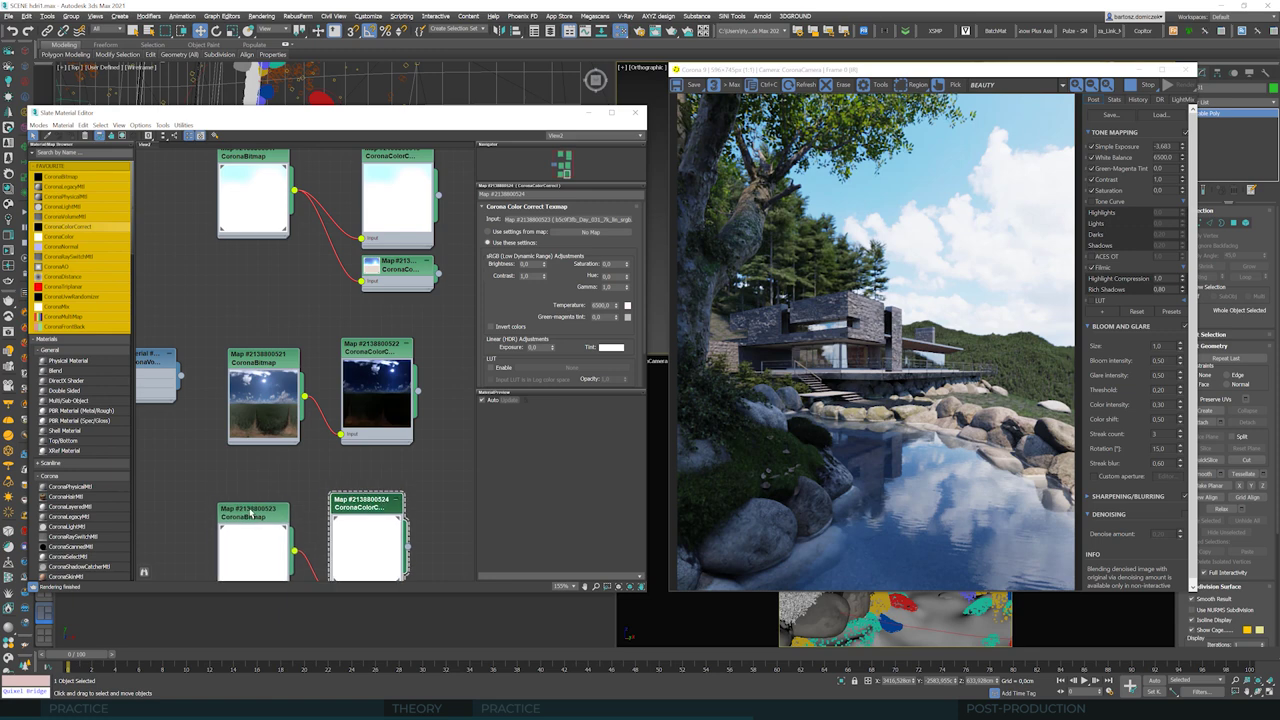
drag(252, 516, 241, 506)
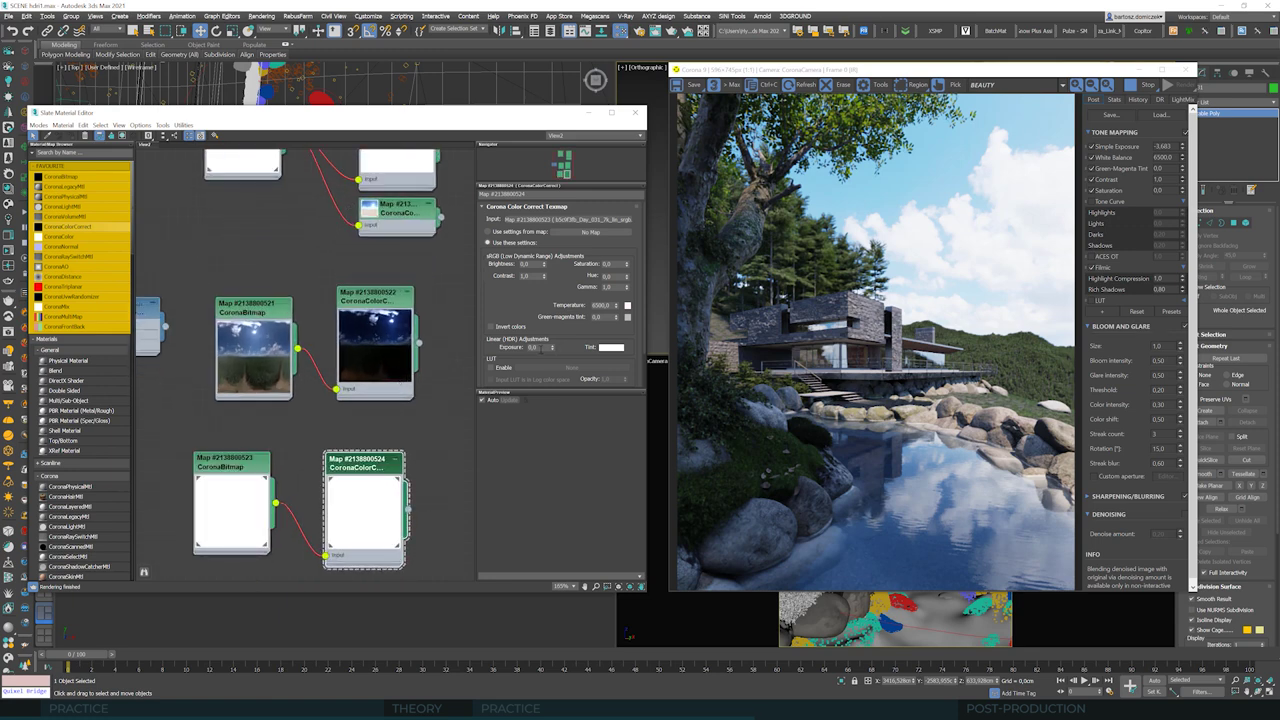
click(540, 348)
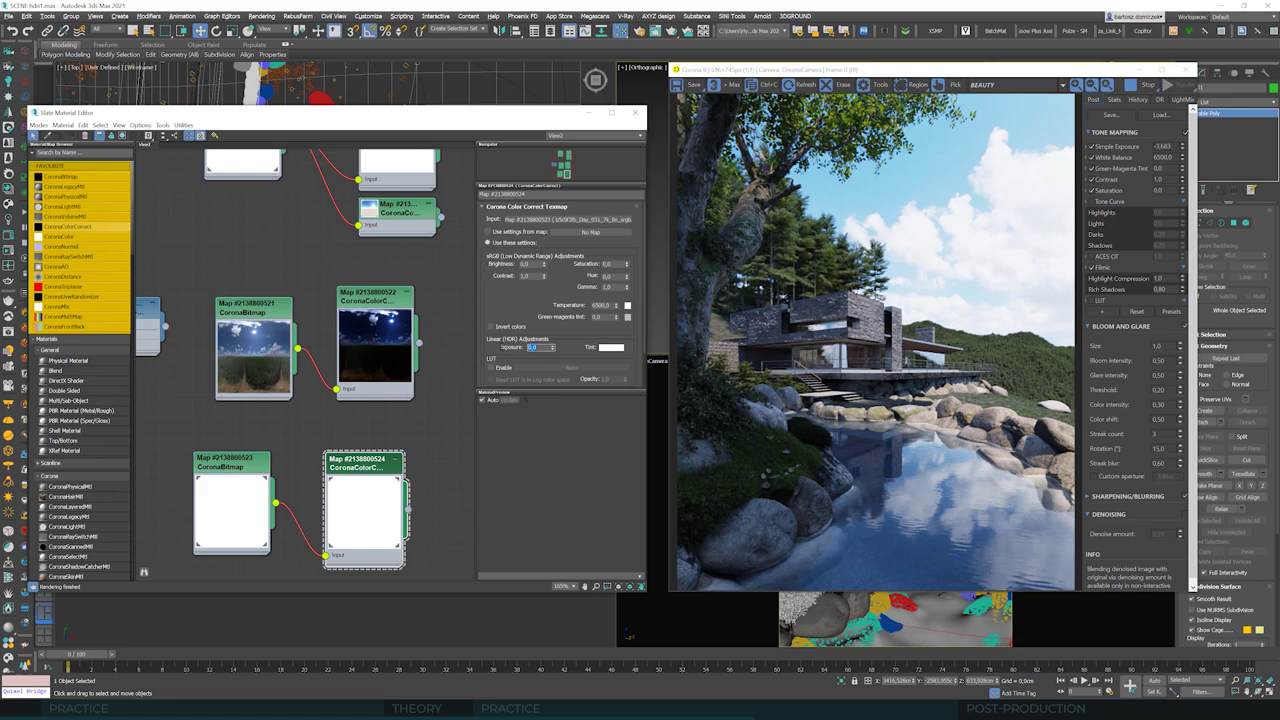
click(600, 317)
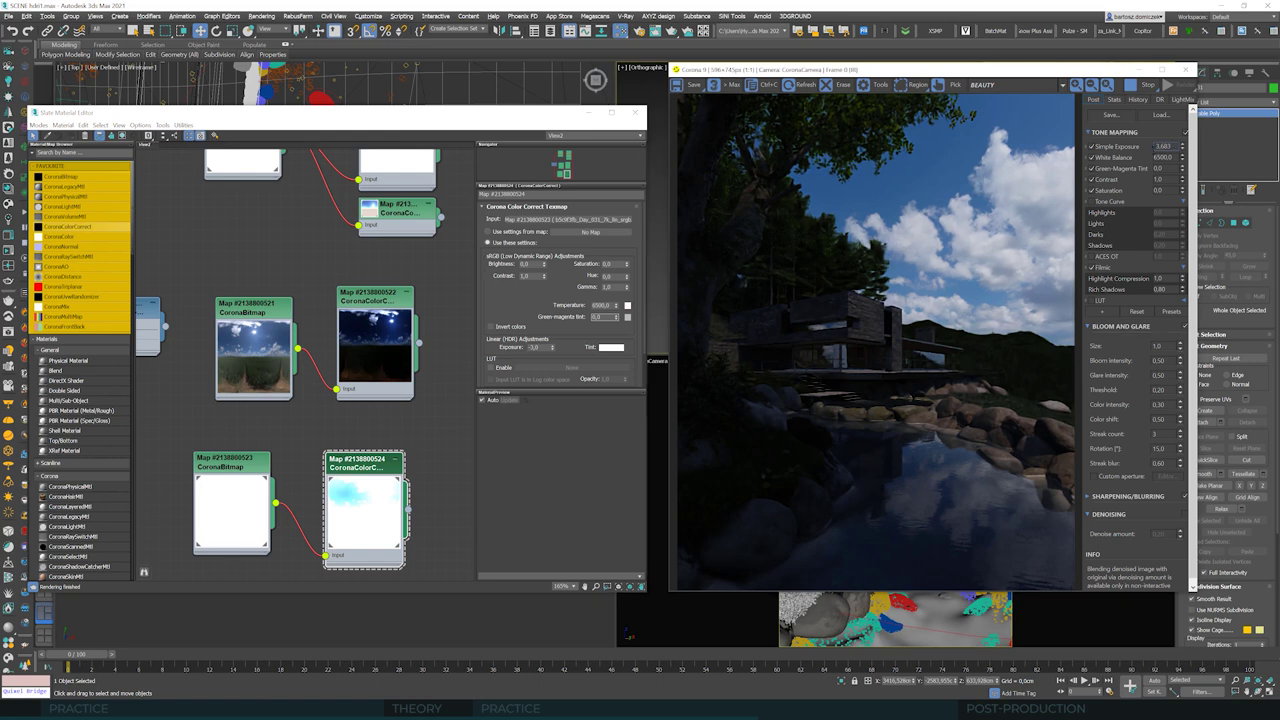
text(0)
key(Return)
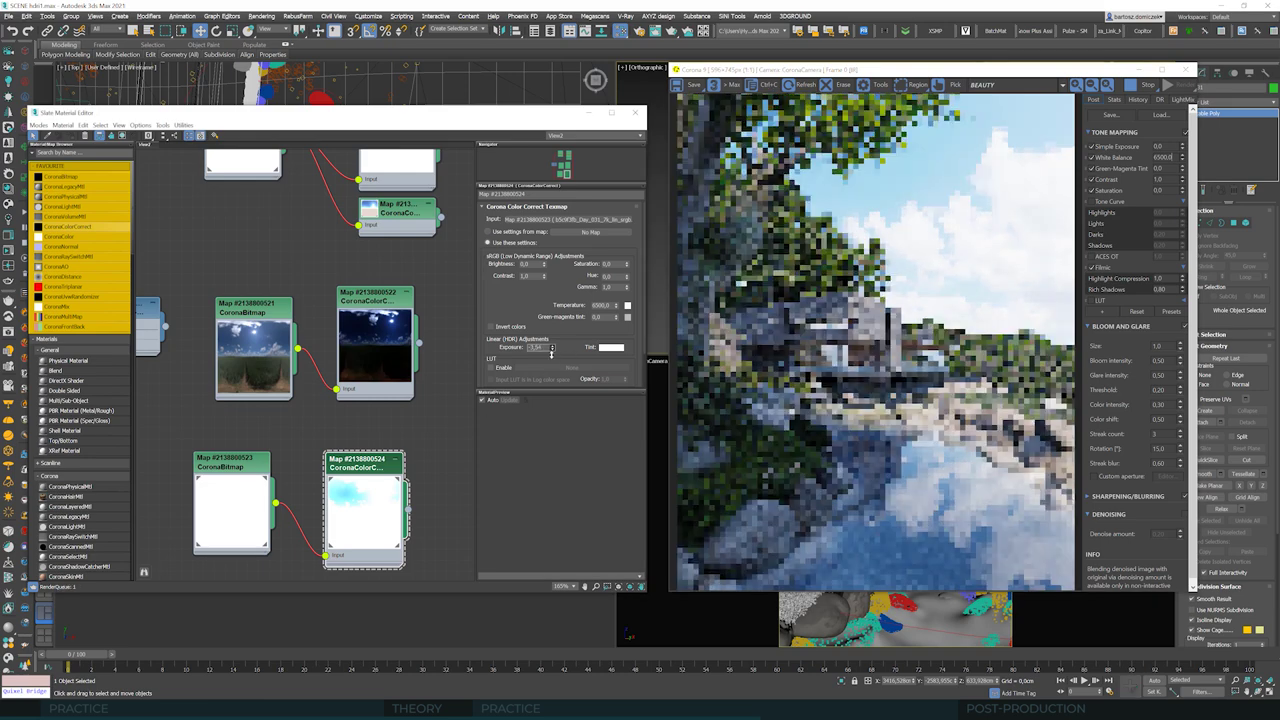
drag(552, 351, 555, 360)
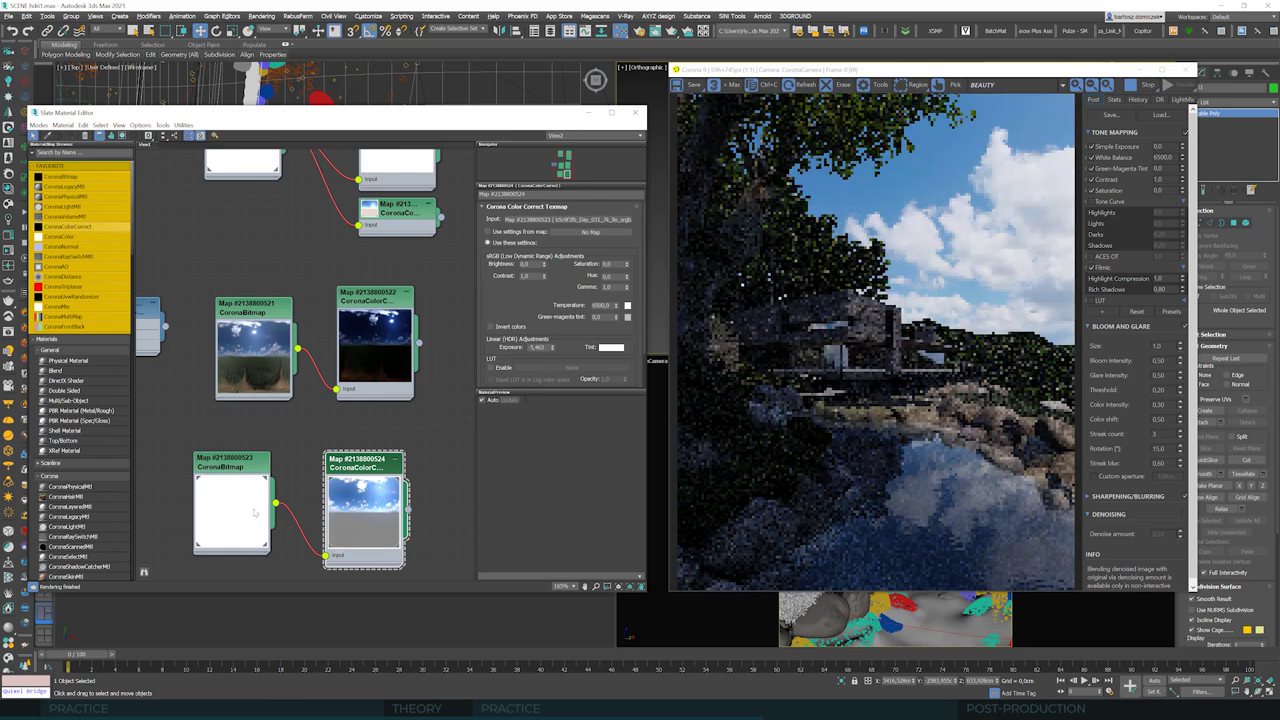
Step: Enable contrast in the VFB tone mapping and set Simple Exposure to 1,54
click(1096, 180)
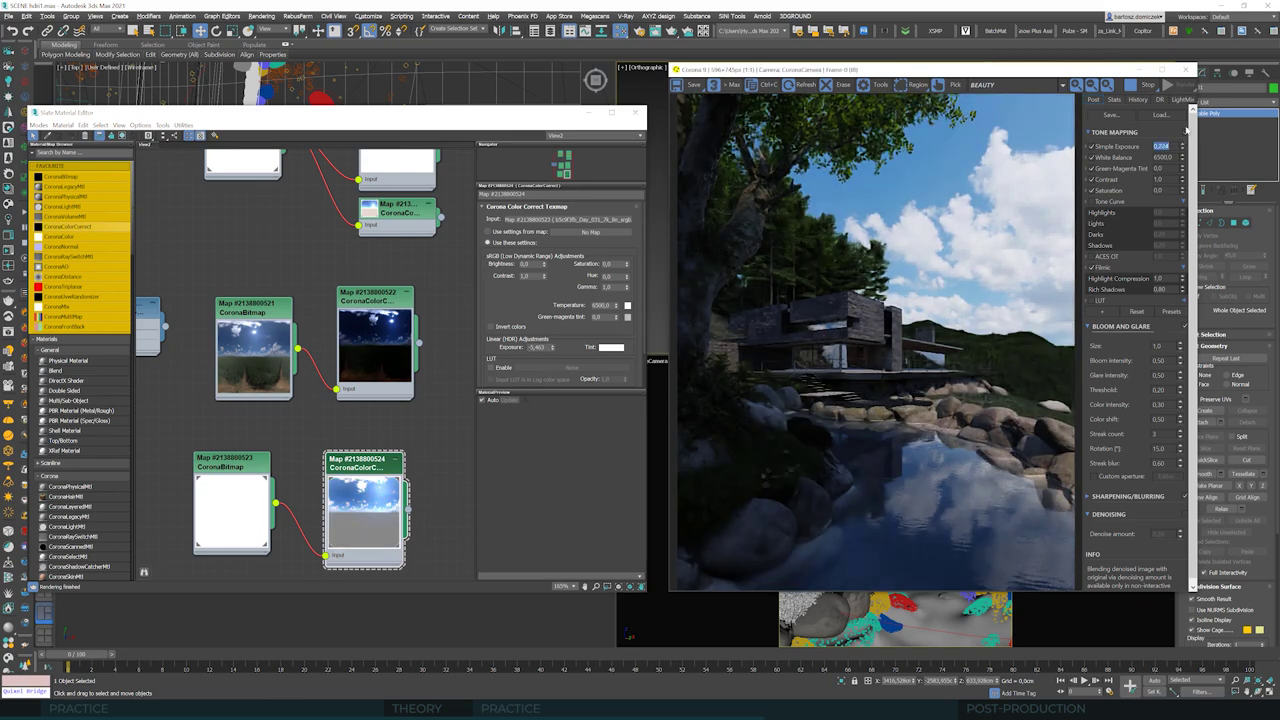
double_click(1160, 146)
text(1,54)
key(Return)
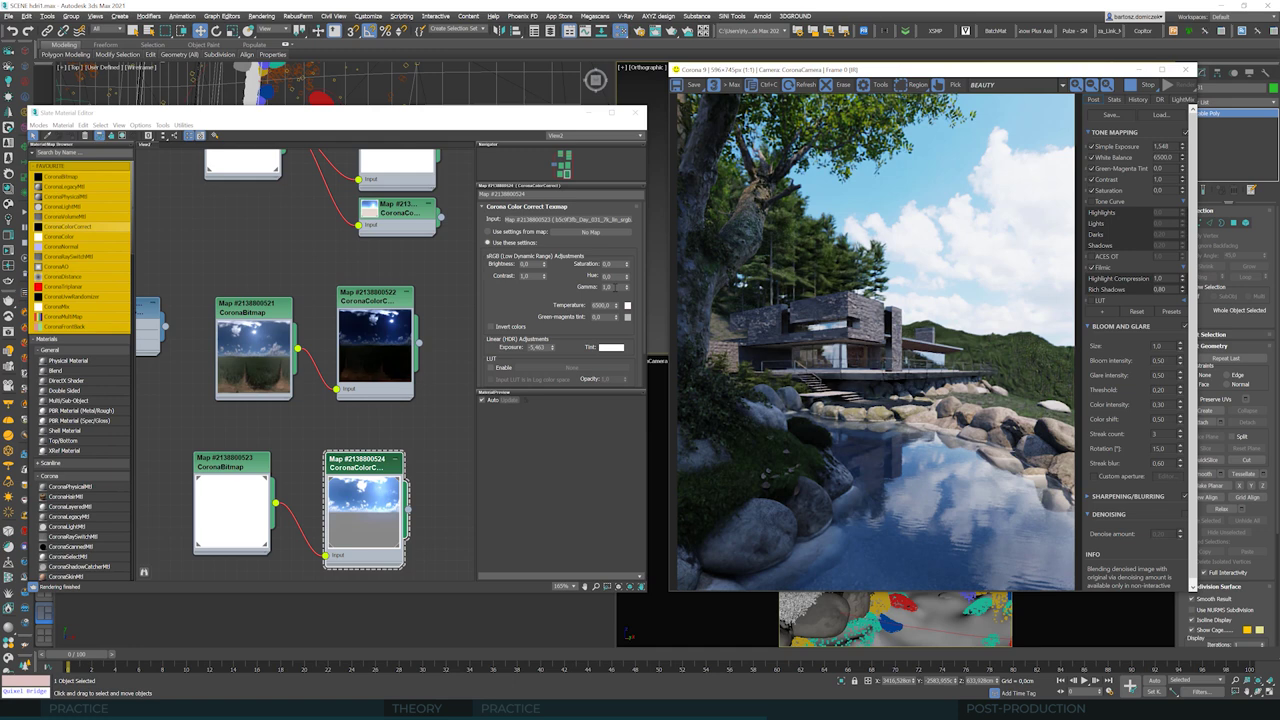
Step: Set the sky colour-correct Gamma to 0.9, then nudge it slightly higher
double_click(603, 287)
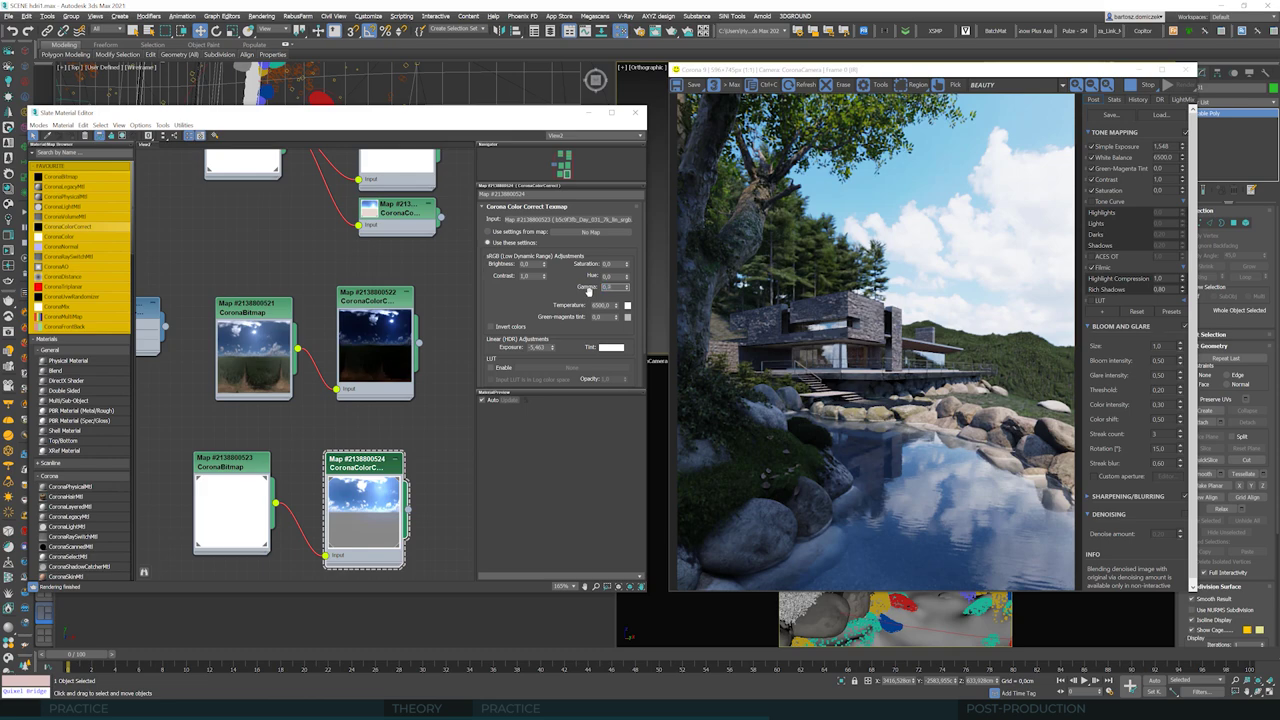
text(0,9)
key(Tab)
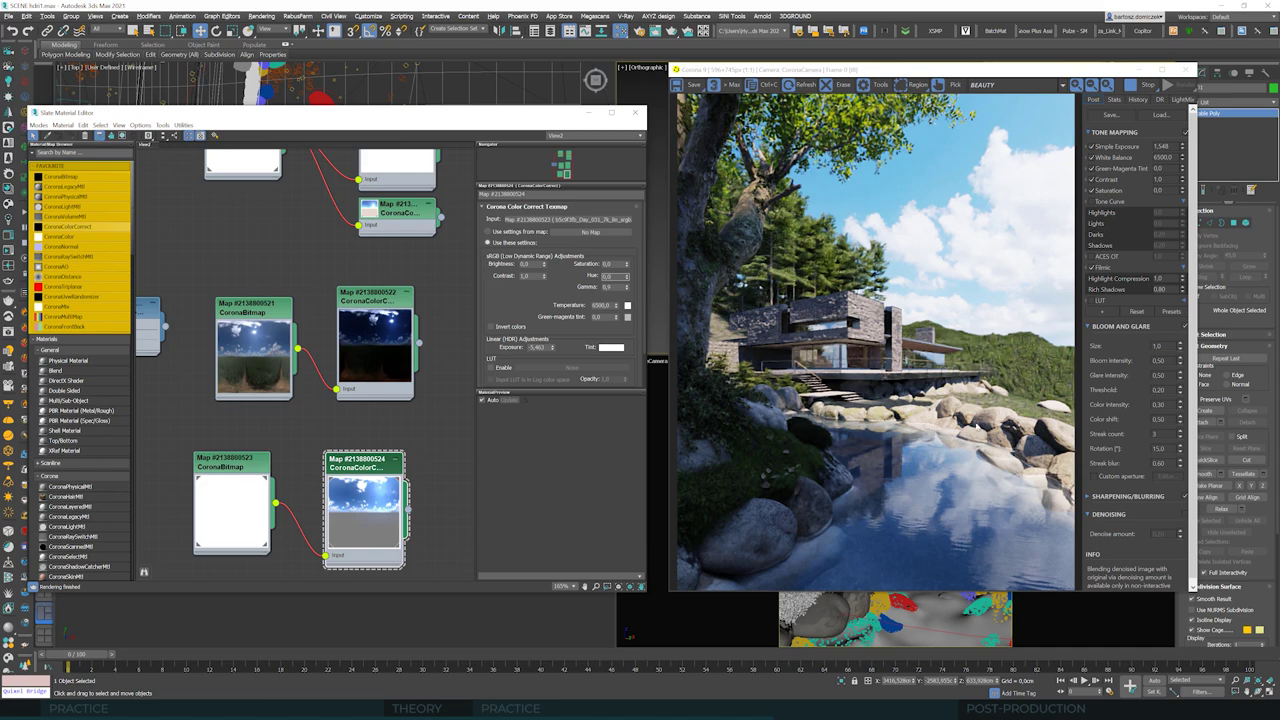
click(610, 277)
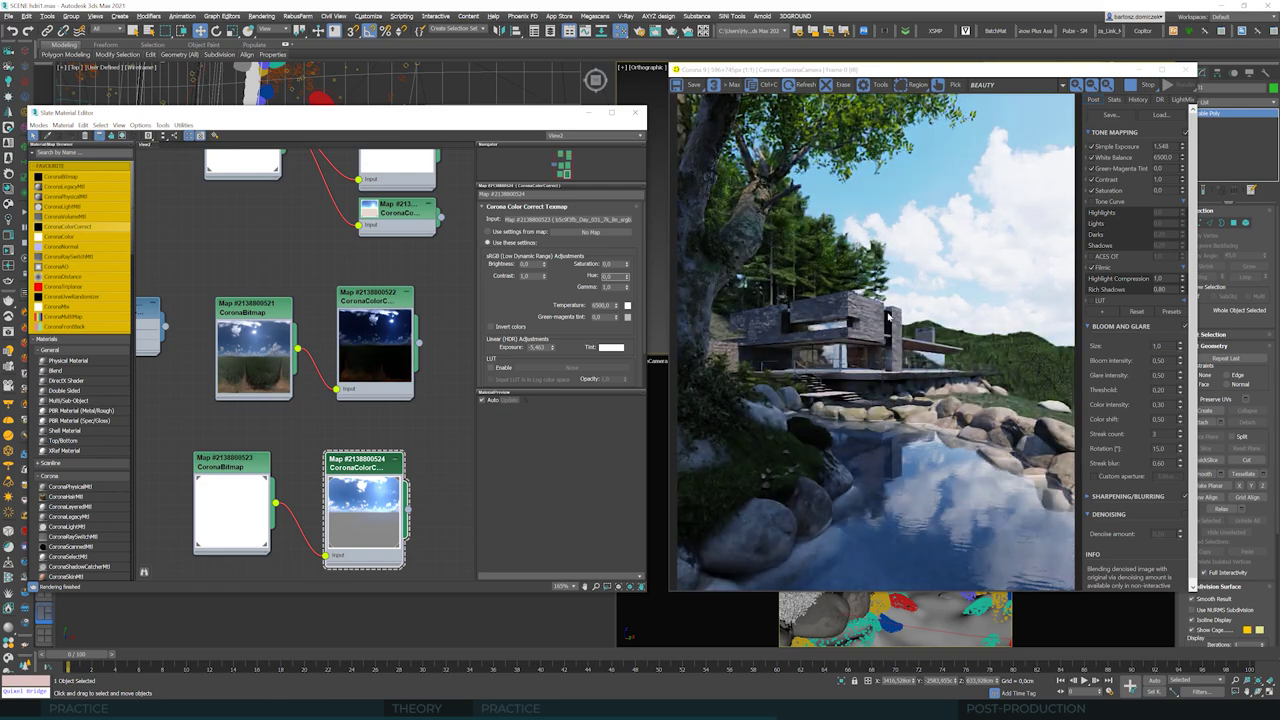
click(612, 287)
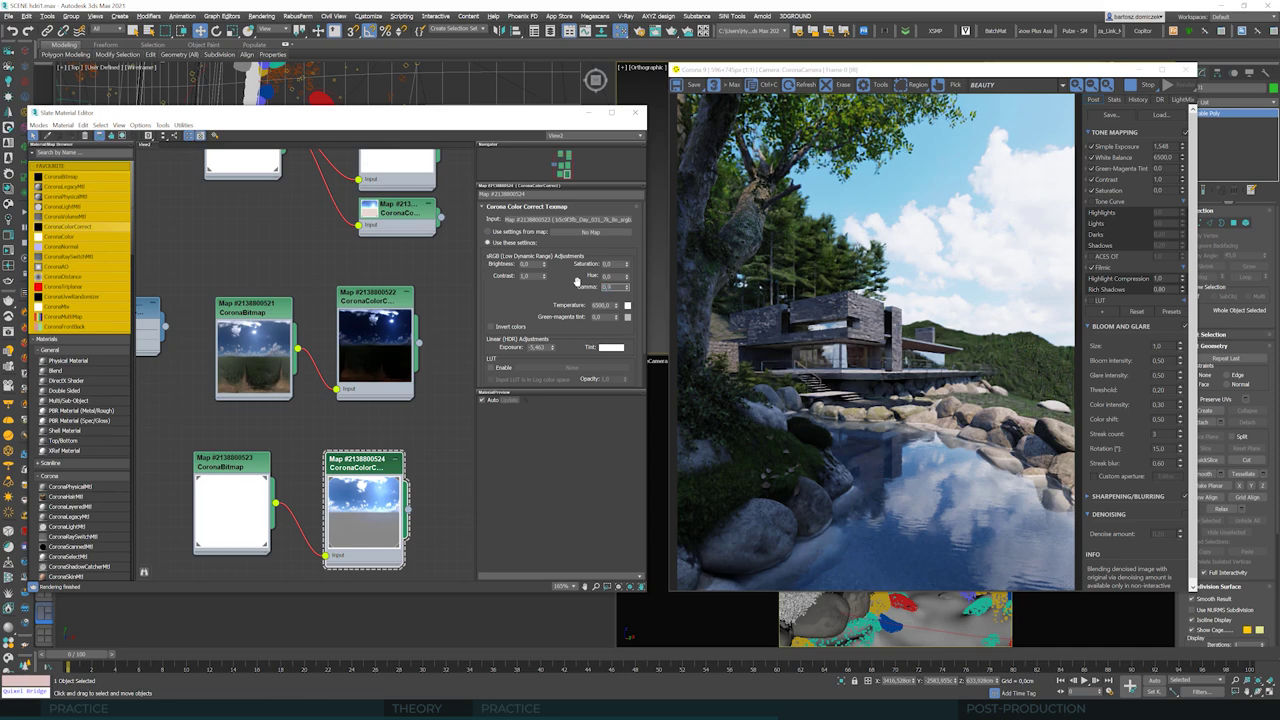
text(0,9)
key(Return)
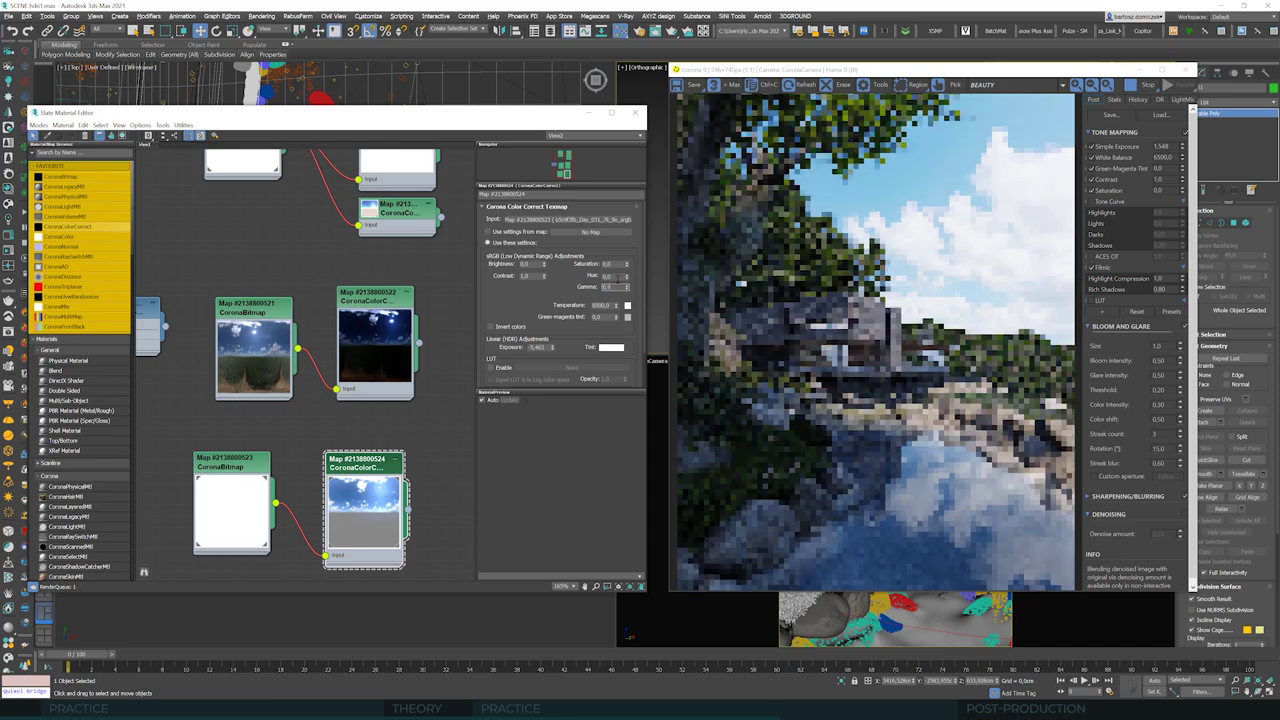
click(627, 285)
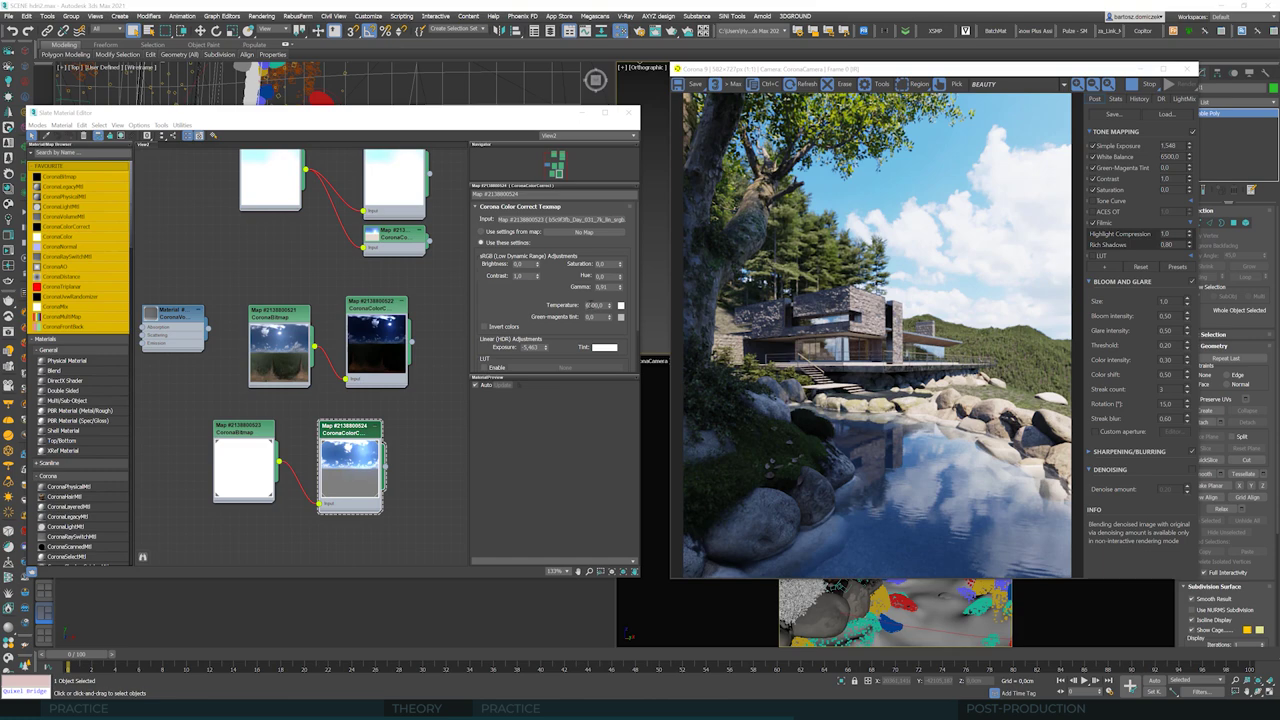
Step: Try sky colour-correct temperatures of 7500 and 6500, settling on 7500
text(7500)
key(Return)
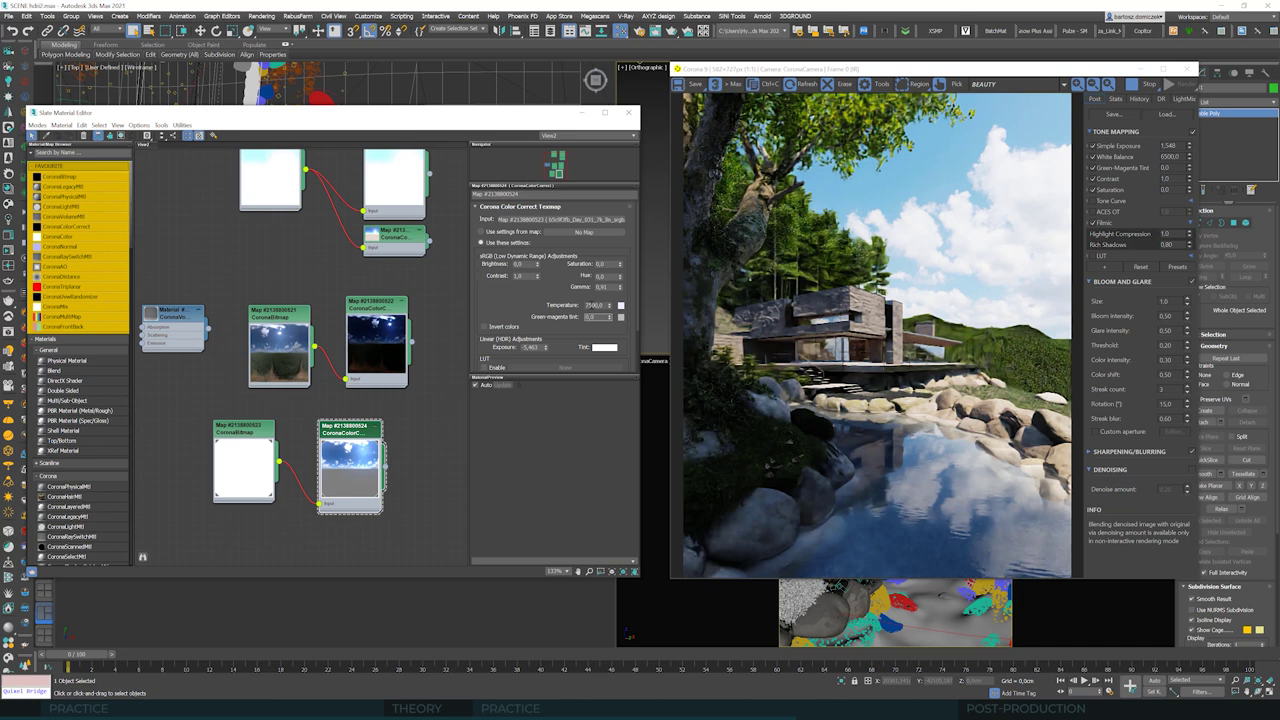
double_click(592, 305)
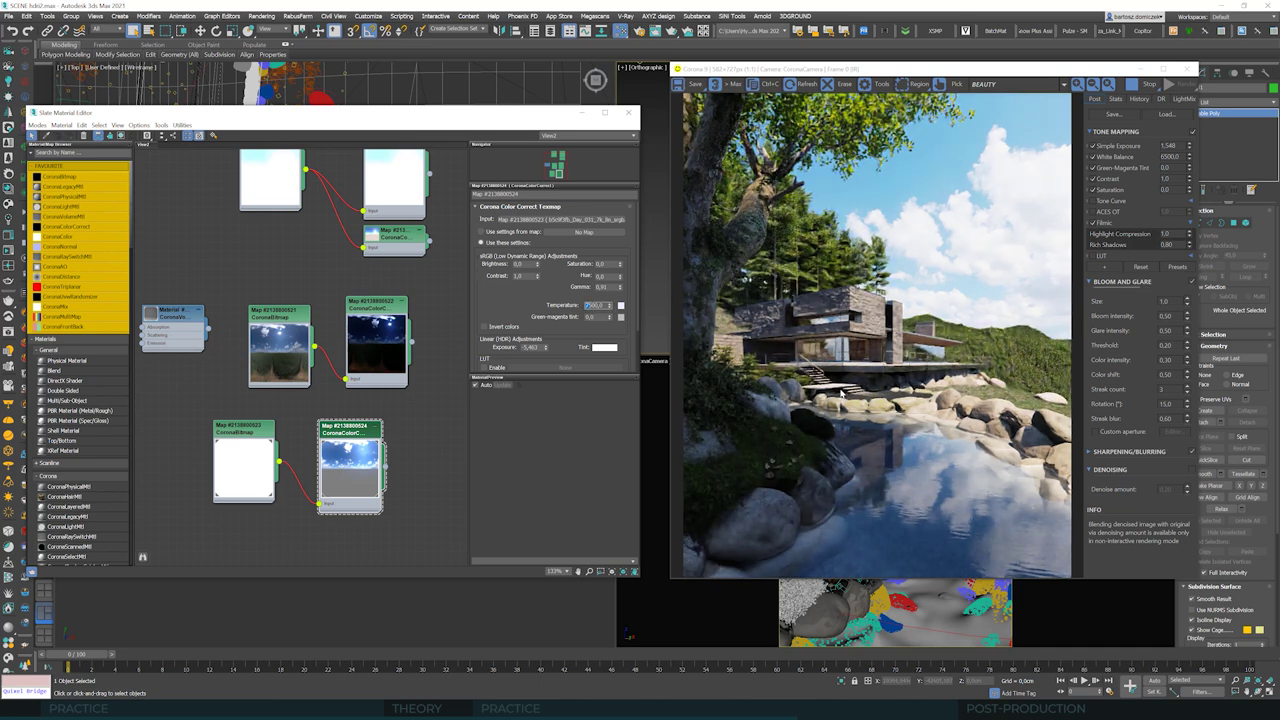
text(6500)
key(Return)
click(596, 305)
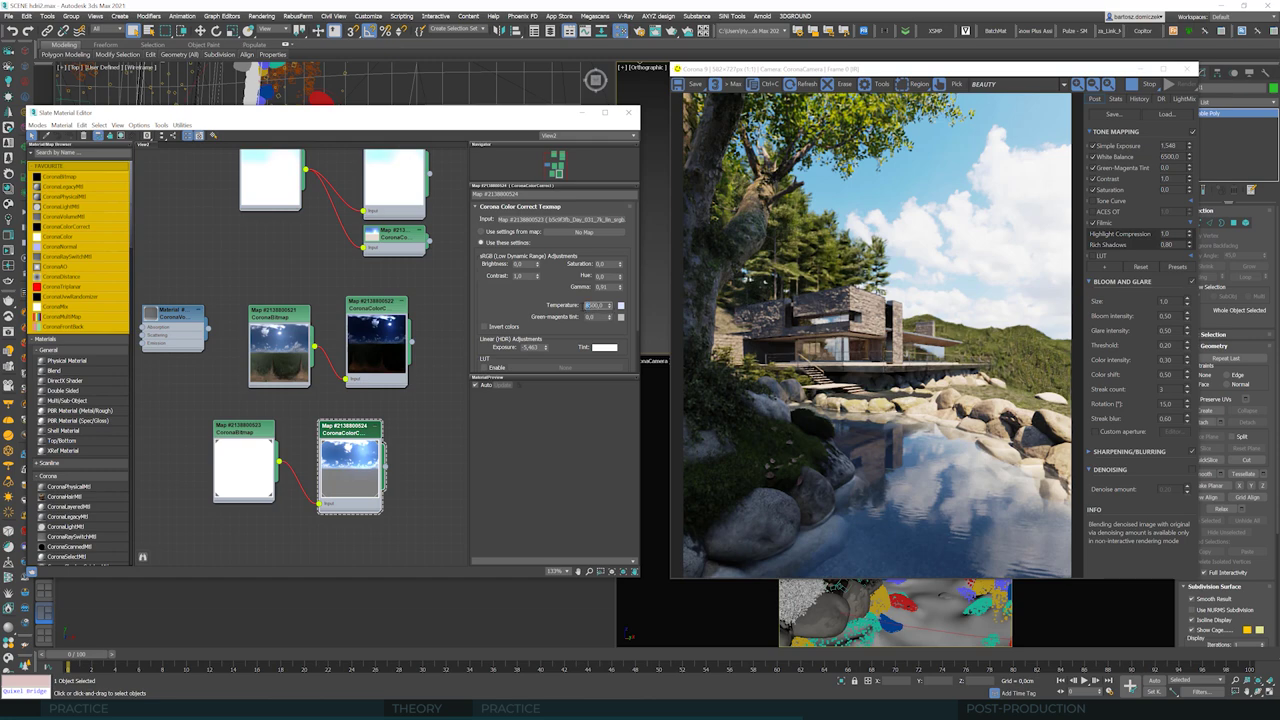
click(597, 317)
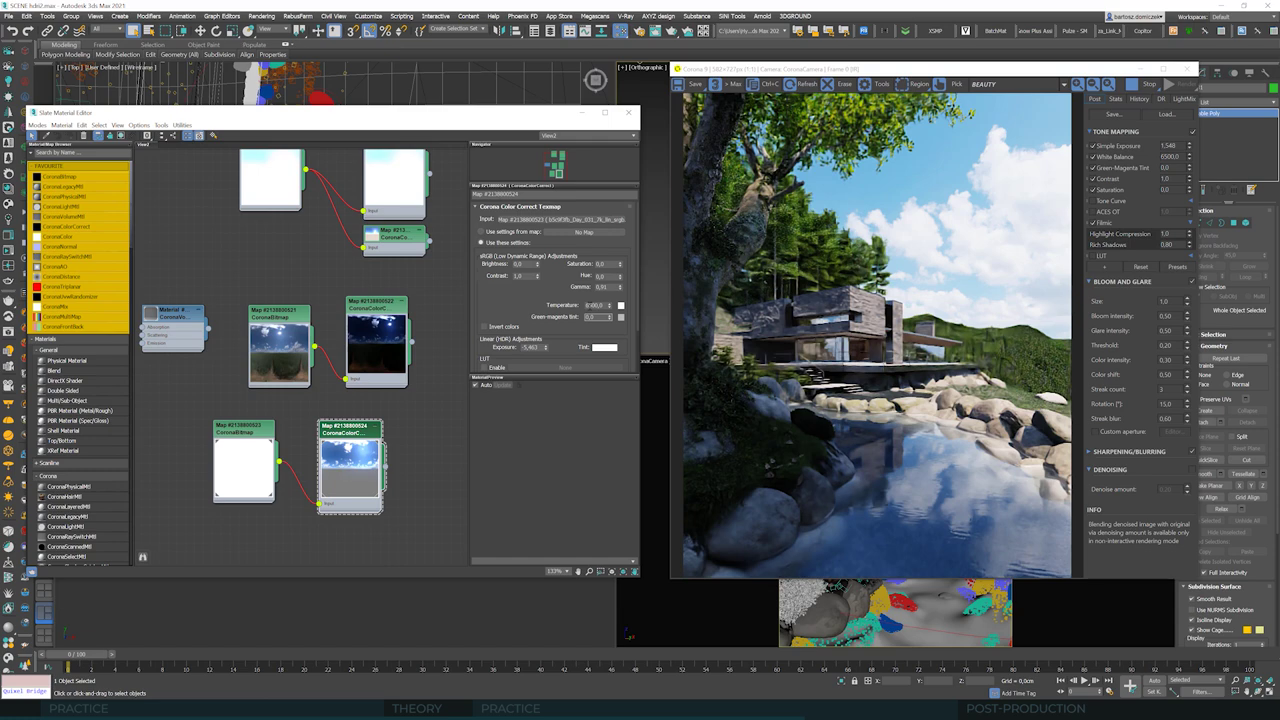
click(586, 306)
key(Tab)
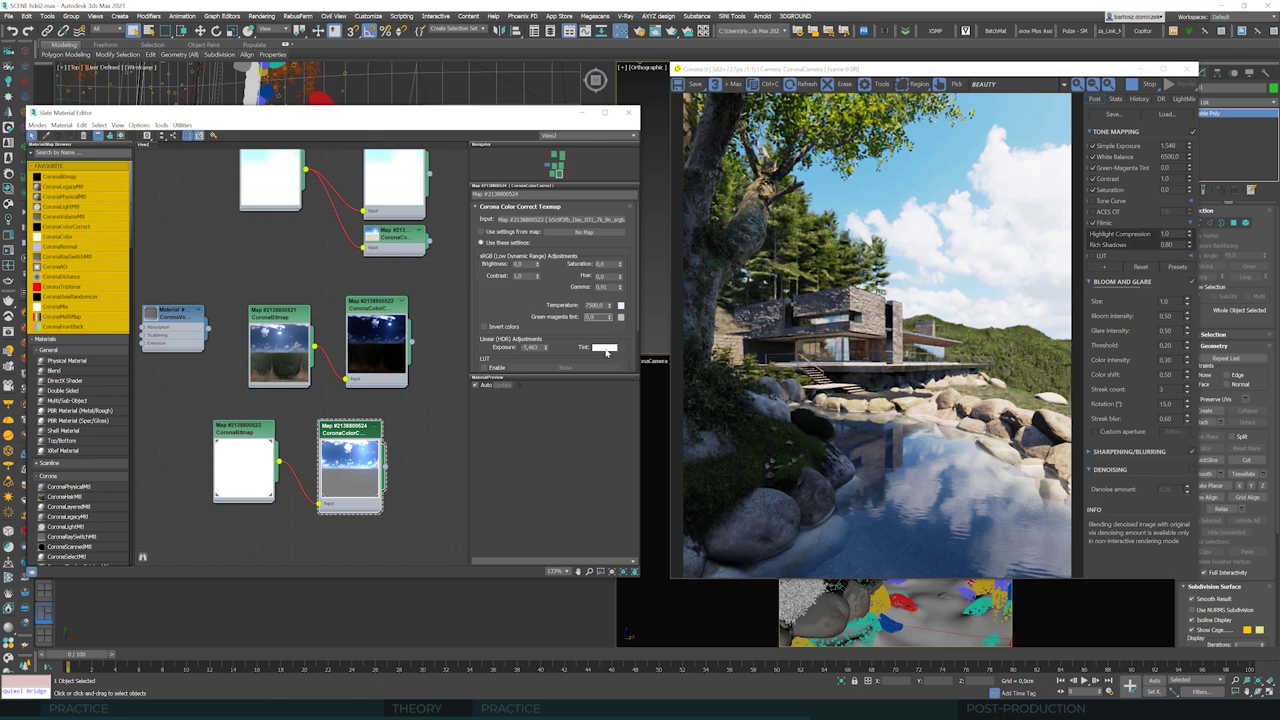
Step: Preview a pale peach tint for the sky colour correction, then cancel to keep it white
click(605, 348)
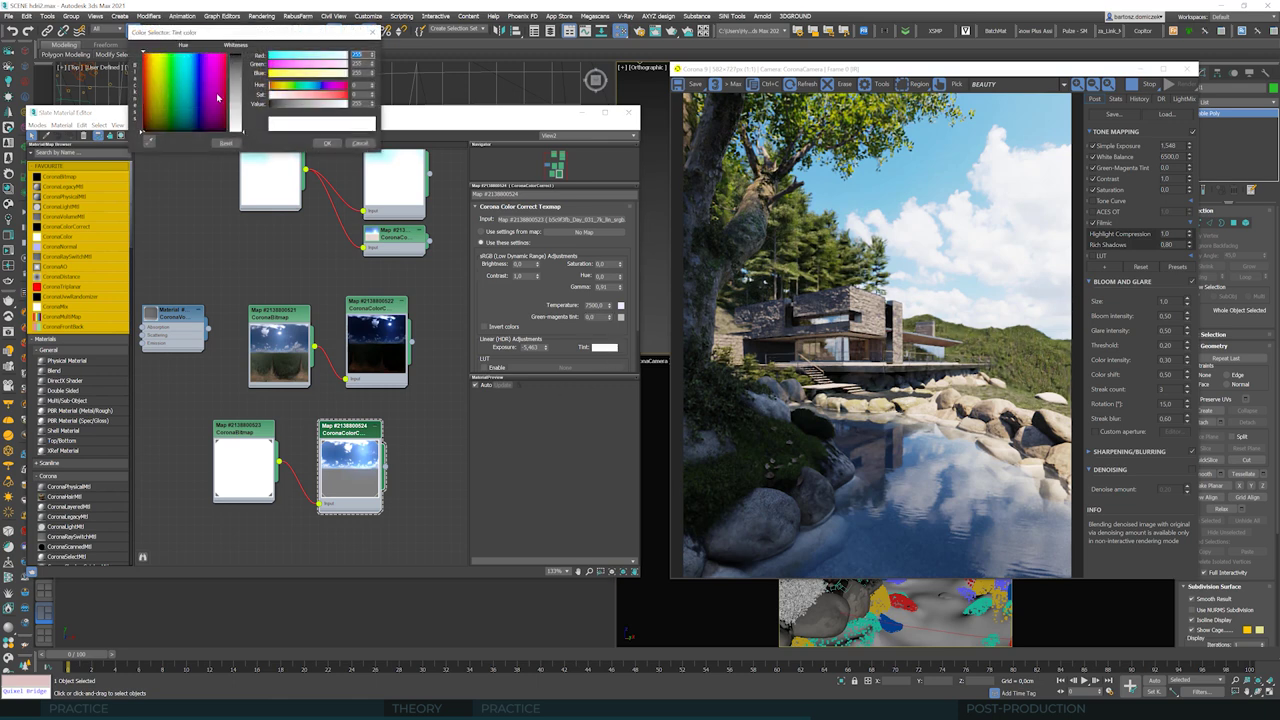
click(153, 62)
click(241, 96)
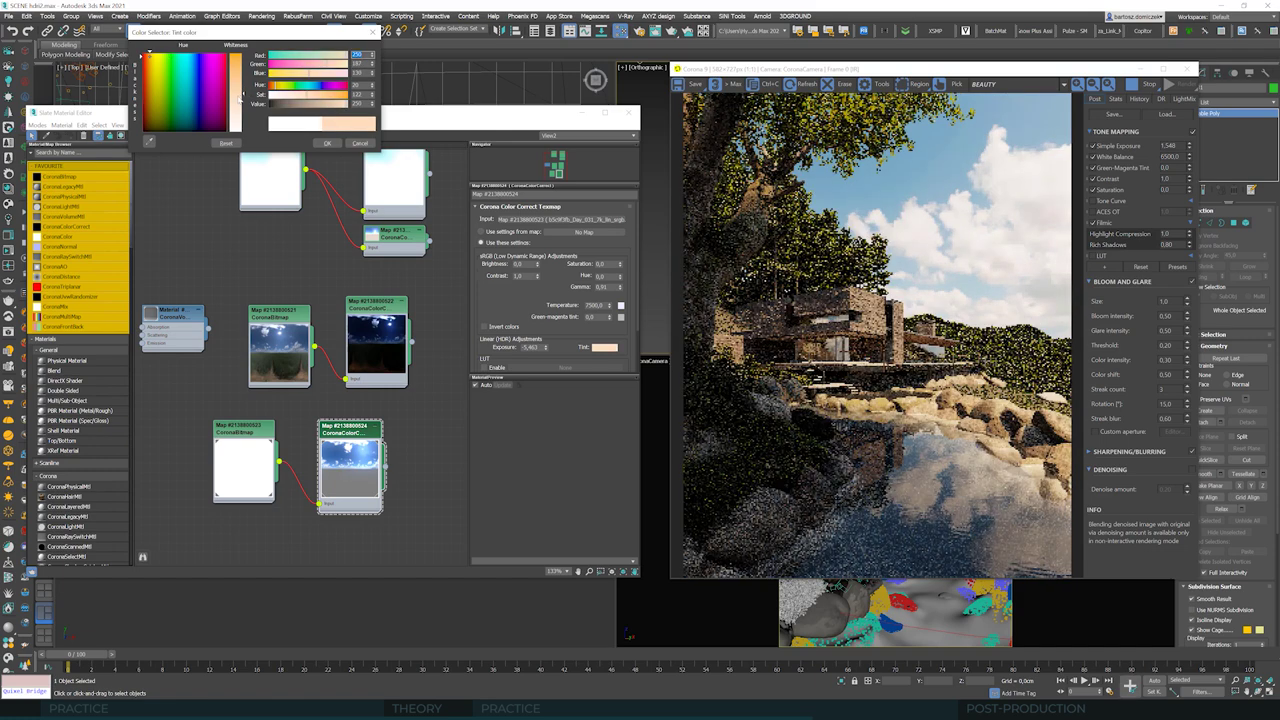
drag(241, 96, 243, 103)
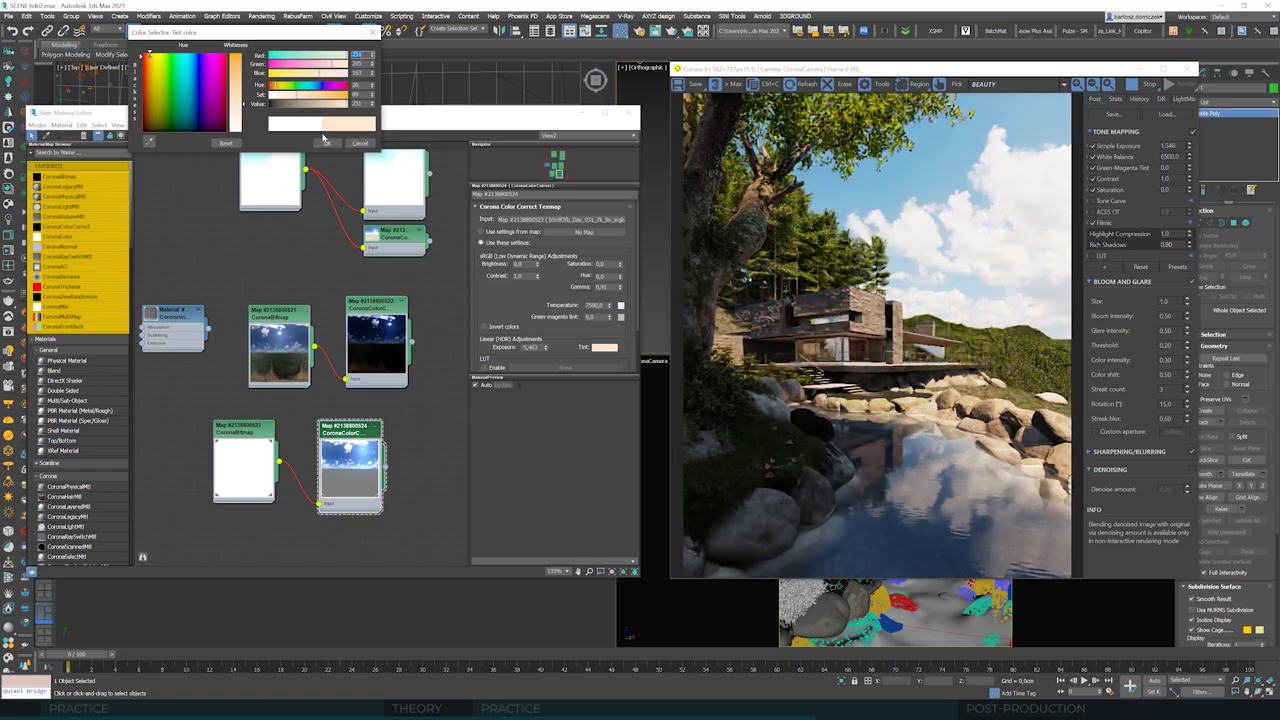
click(360, 143)
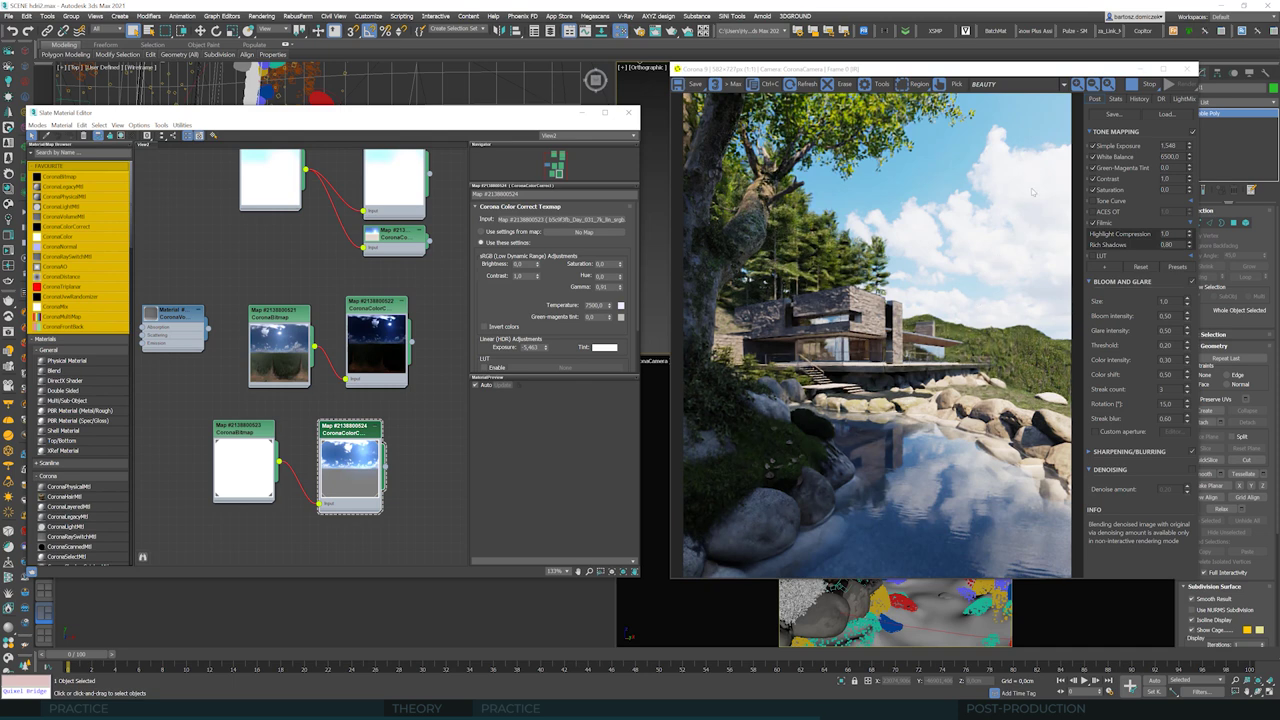
click(261, 16)
Step: Duplicate the white bitmap and Color Correct node pair below the original in the node graph
click(287, 68)
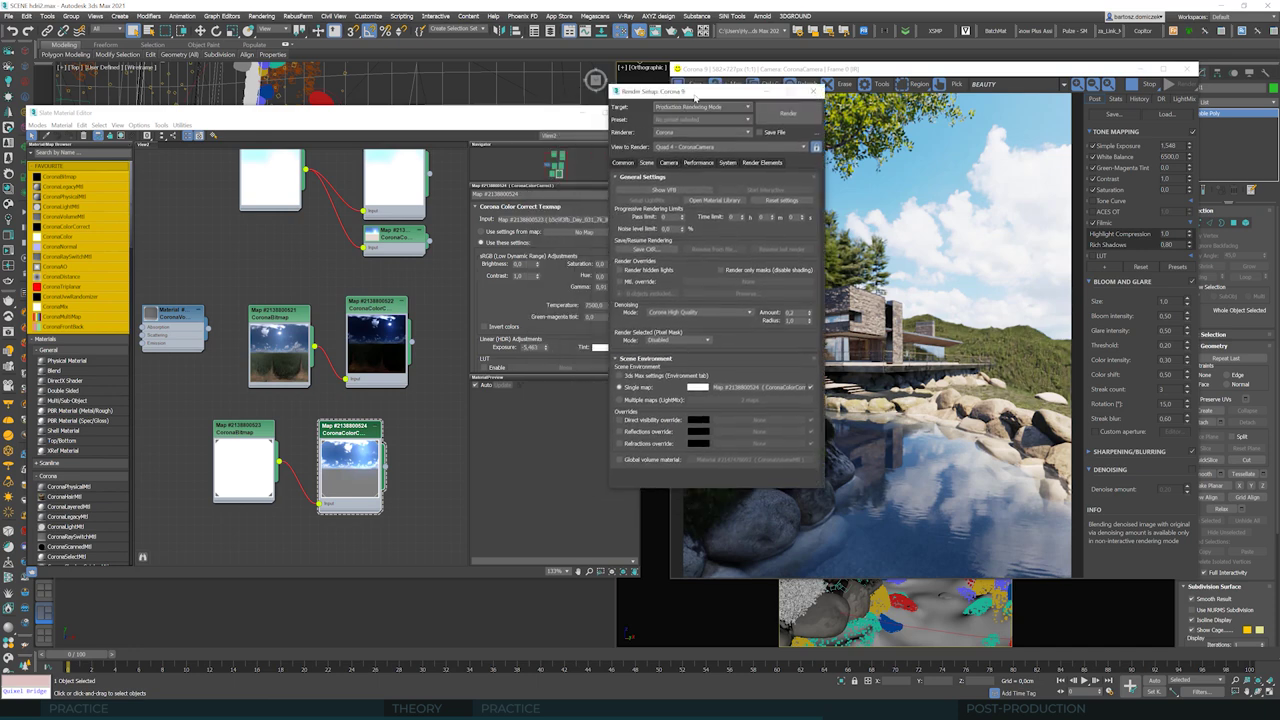
drag(606, 491, 530, 592)
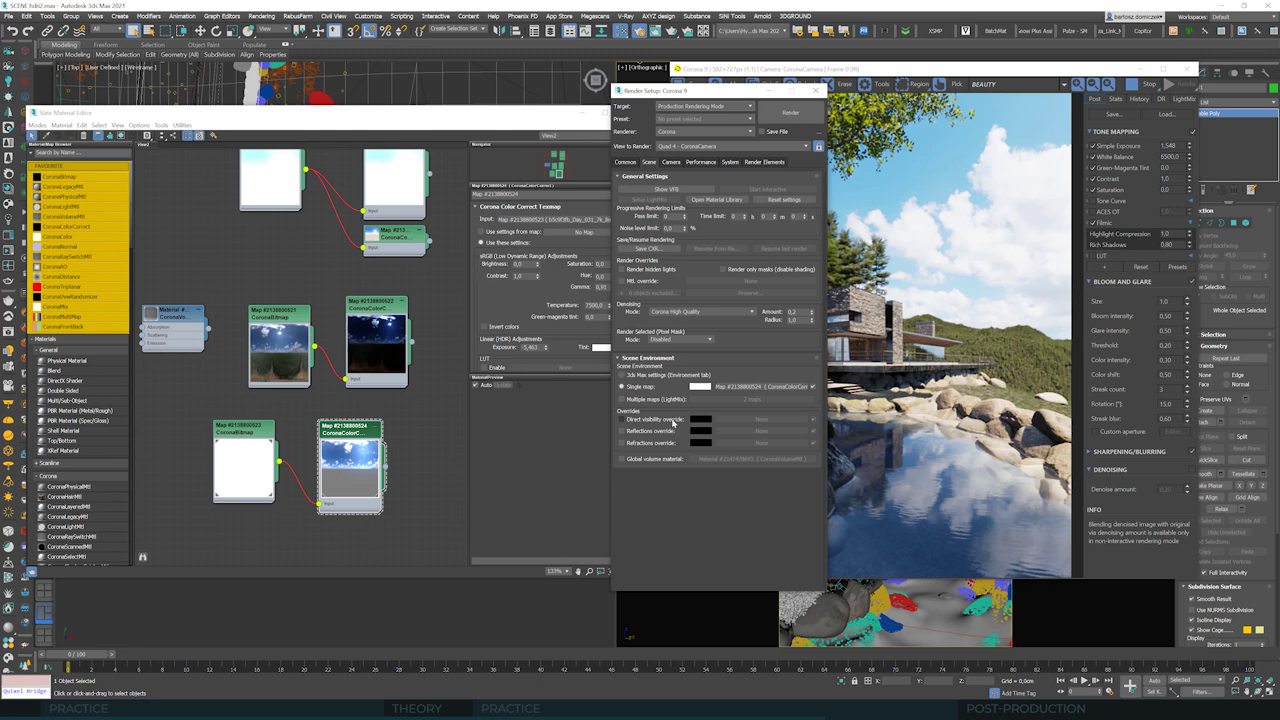
middle_drag(400, 440, 403, 413)
middle_drag(467, 301, 381, 347)
click(372, 342)
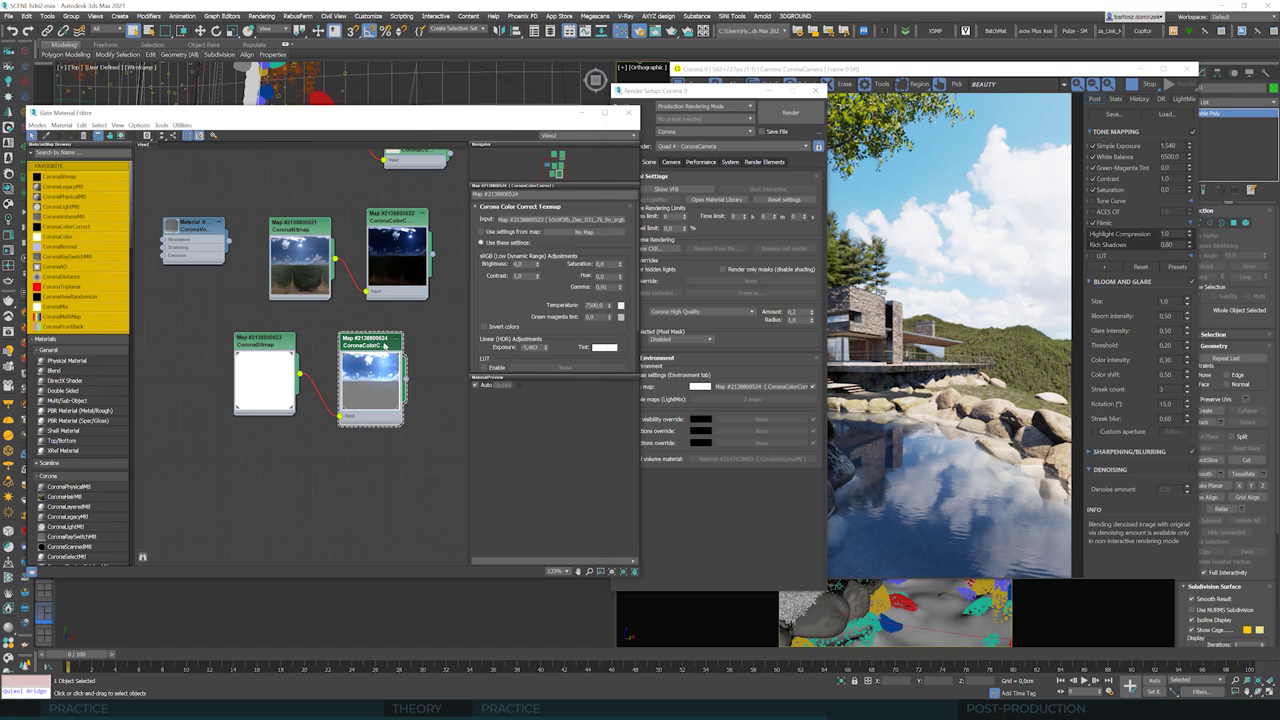
scroll(380, 328, down, 2)
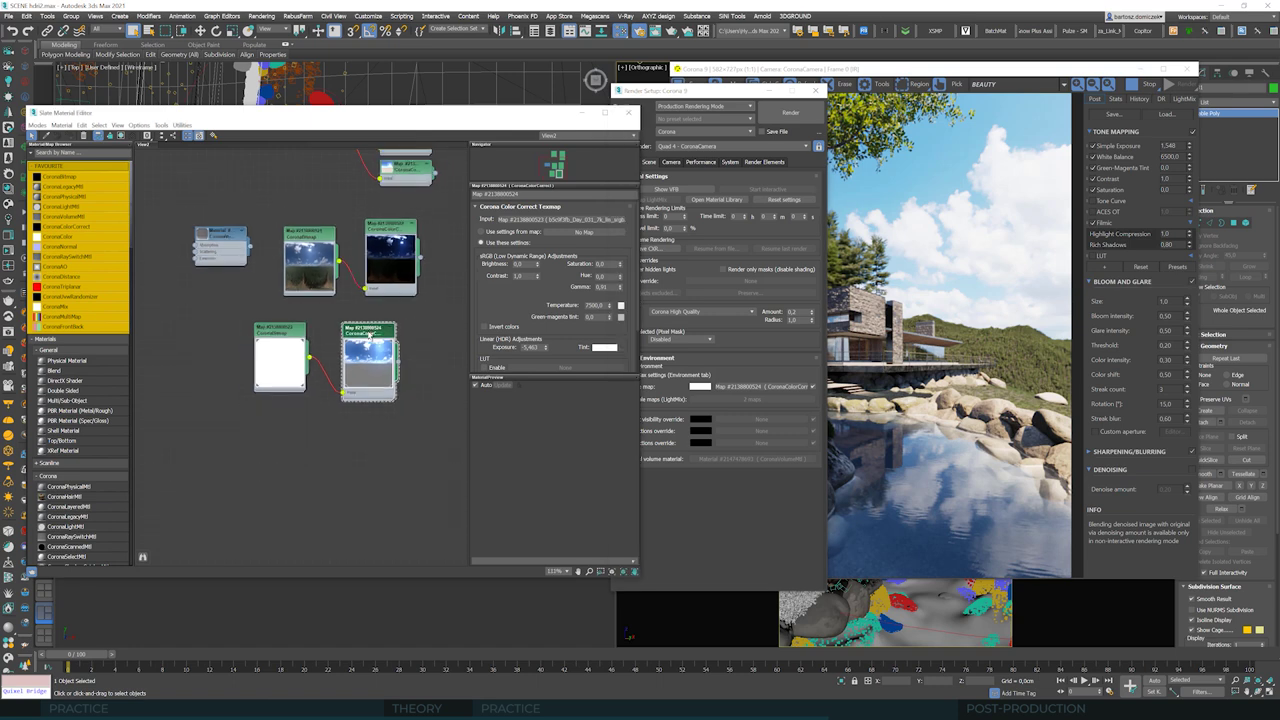
shift+drag(369, 340, 369, 437)
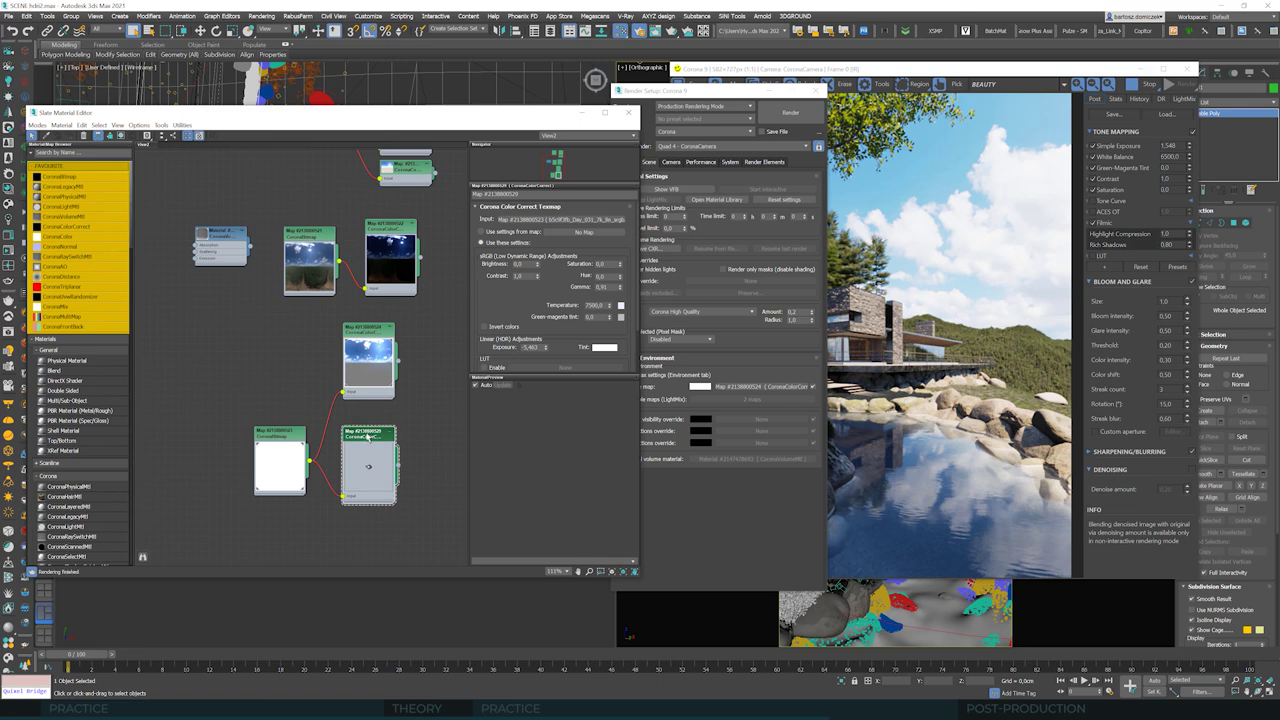
key(Delete)
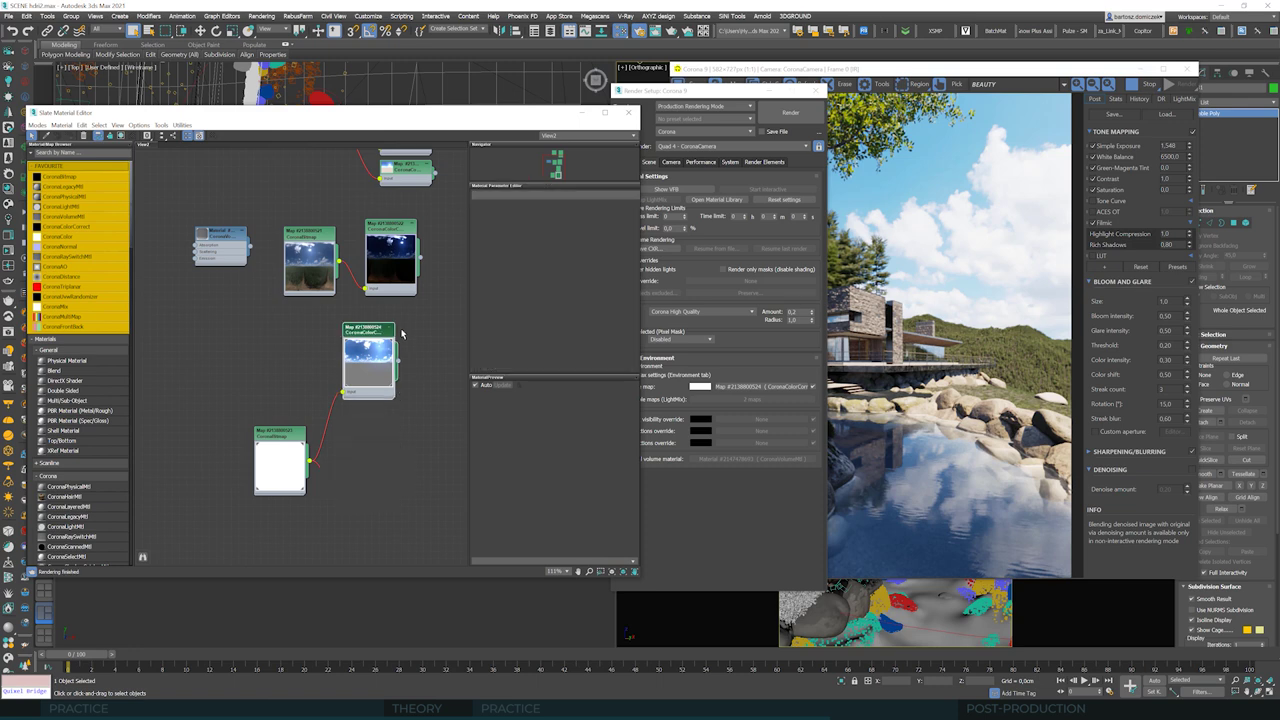
drag(284, 437, 284, 342)
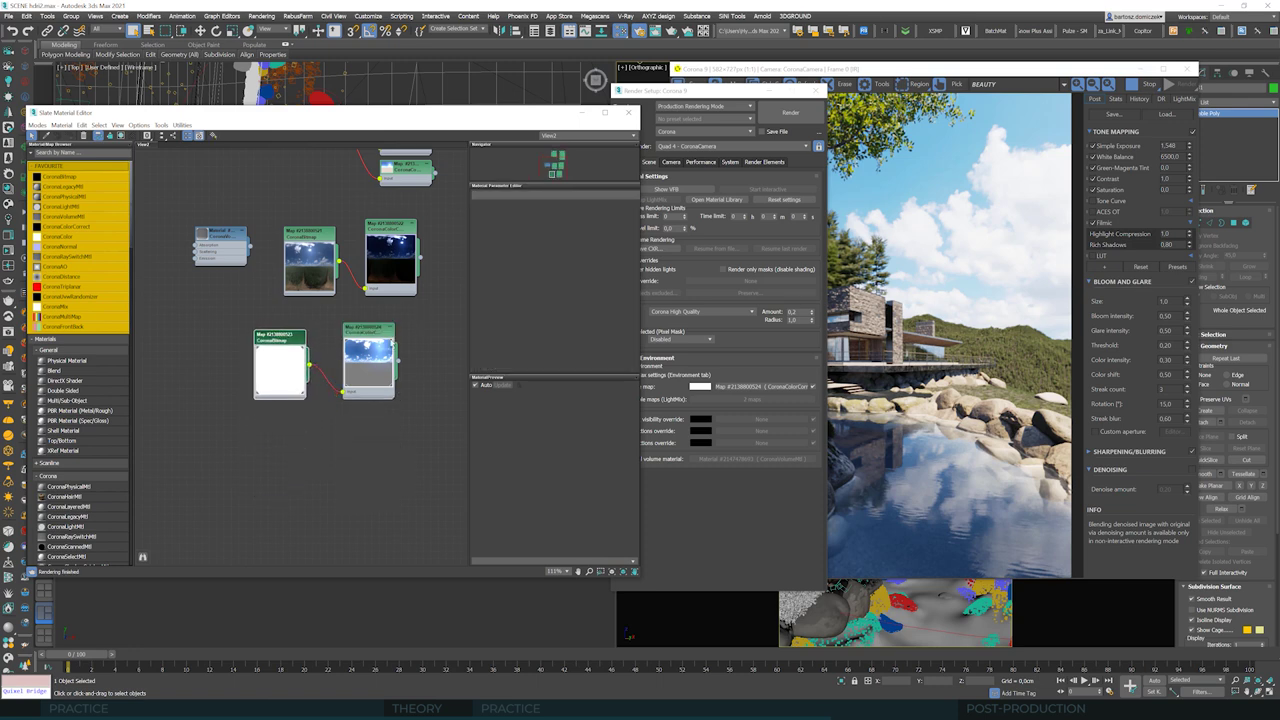
shift+drag(378, 342, 378, 460)
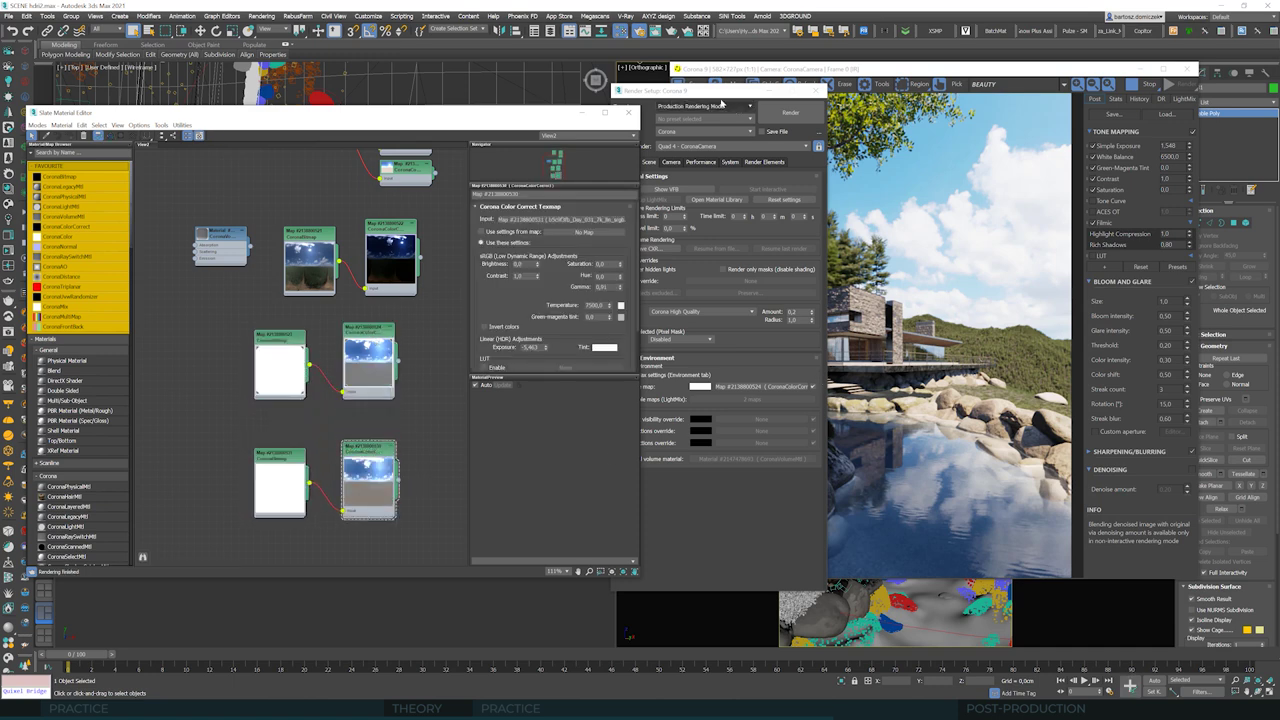
Step: Enable Direct visibility override and instance the copied Color Correct map into it
drag(700, 91, 722, 94)
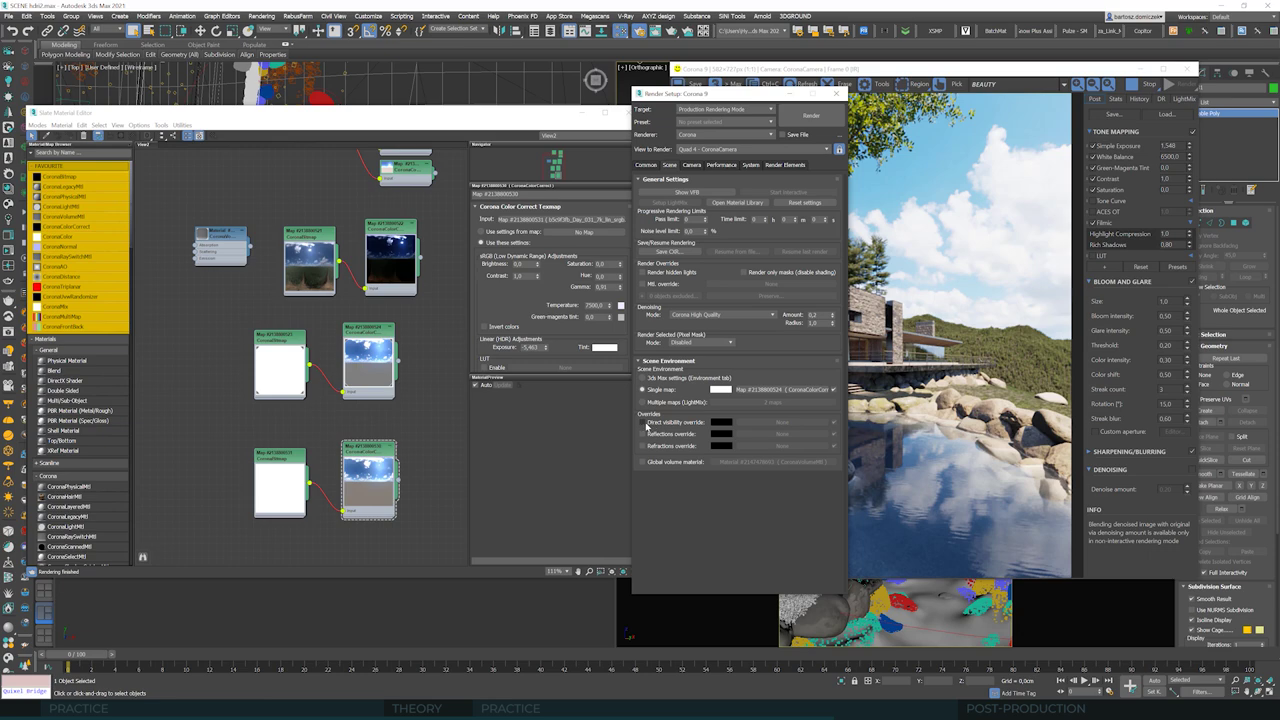
click(643, 422)
drag(399, 485, 716, 390)
click(715, 375)
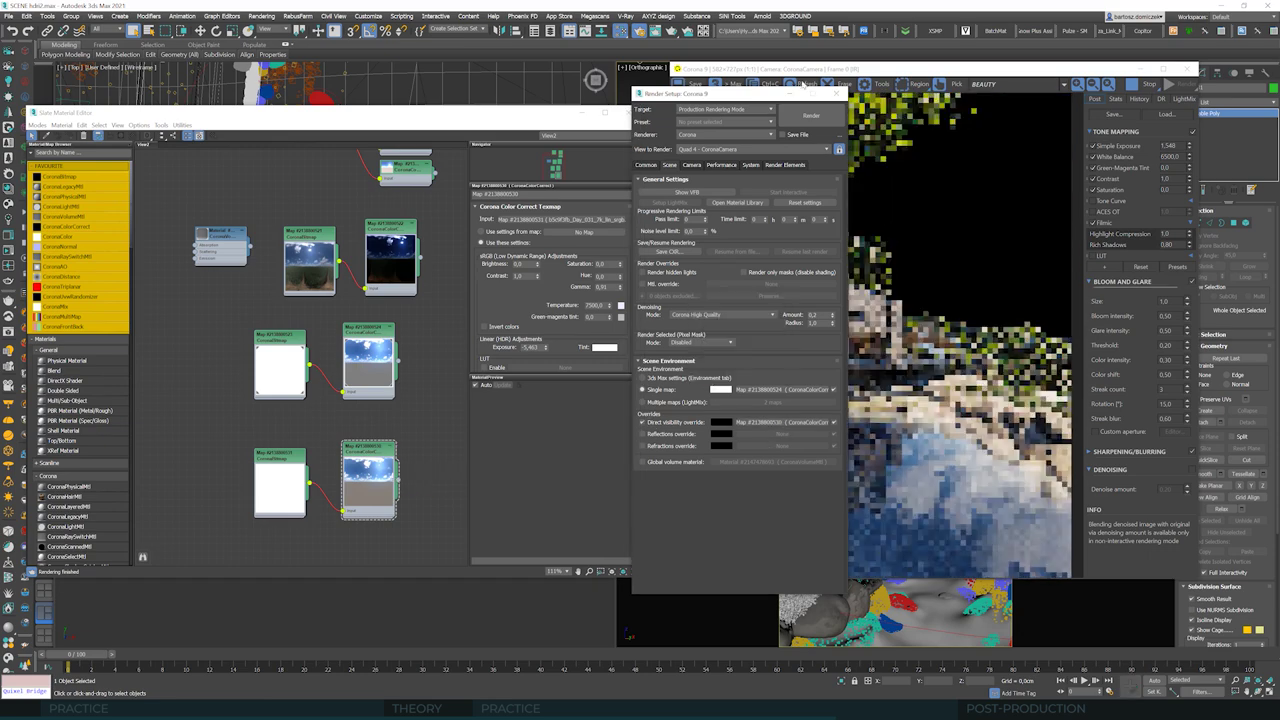
drag(744, 97, 607, 113)
double_click(368, 455)
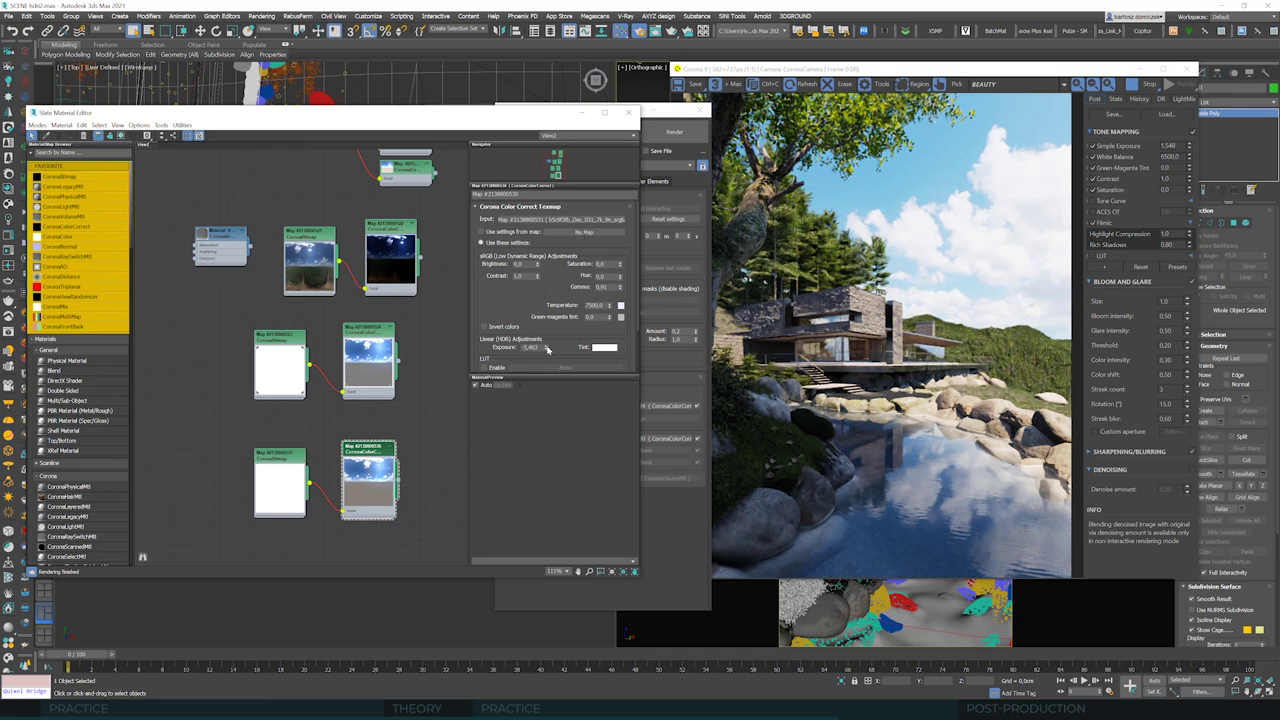
Step: Drag the background Color Correct exposure down to about -4.0 and confirm it
drag(547, 349, 547, 358)
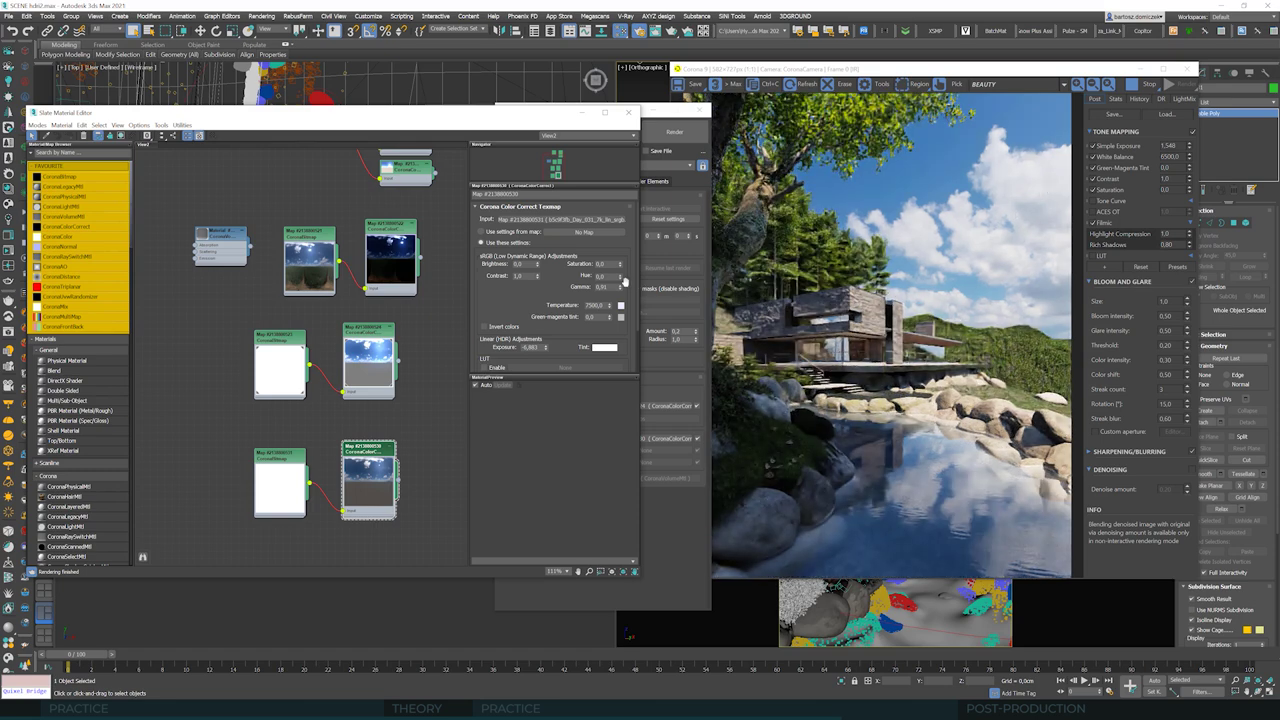
drag(545, 347, 545, 351)
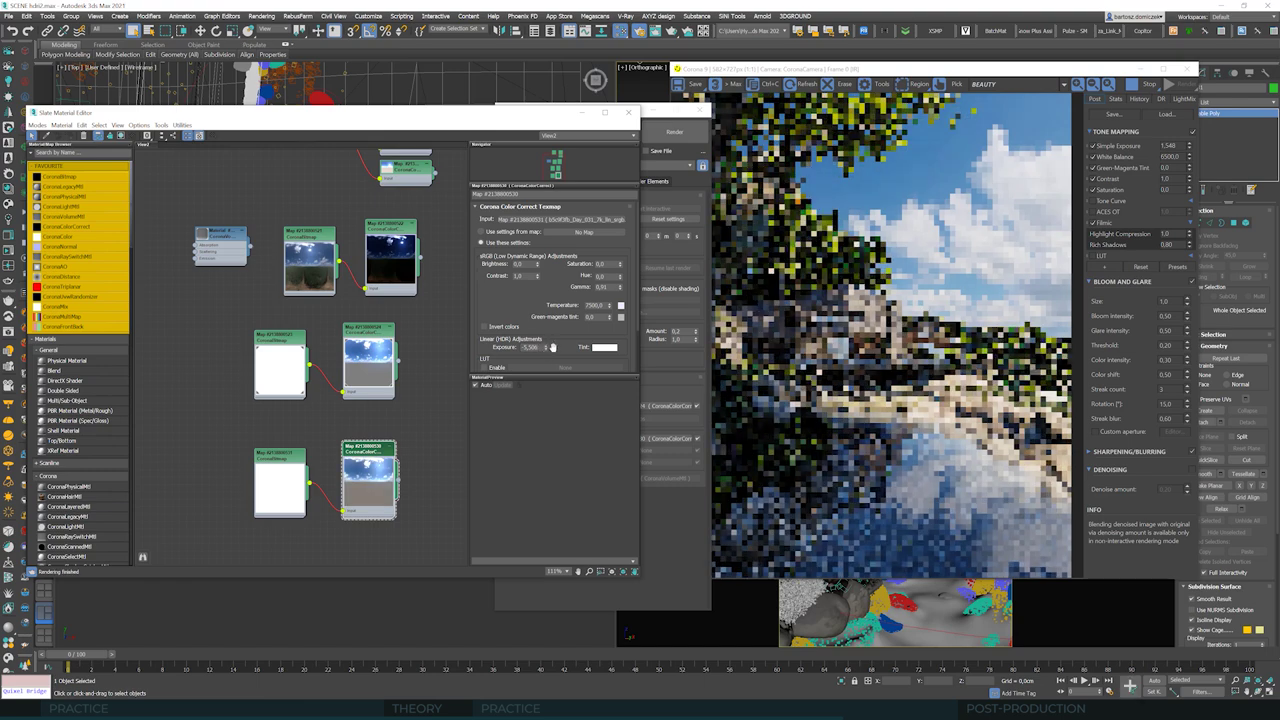
drag(546, 348, 546, 348)
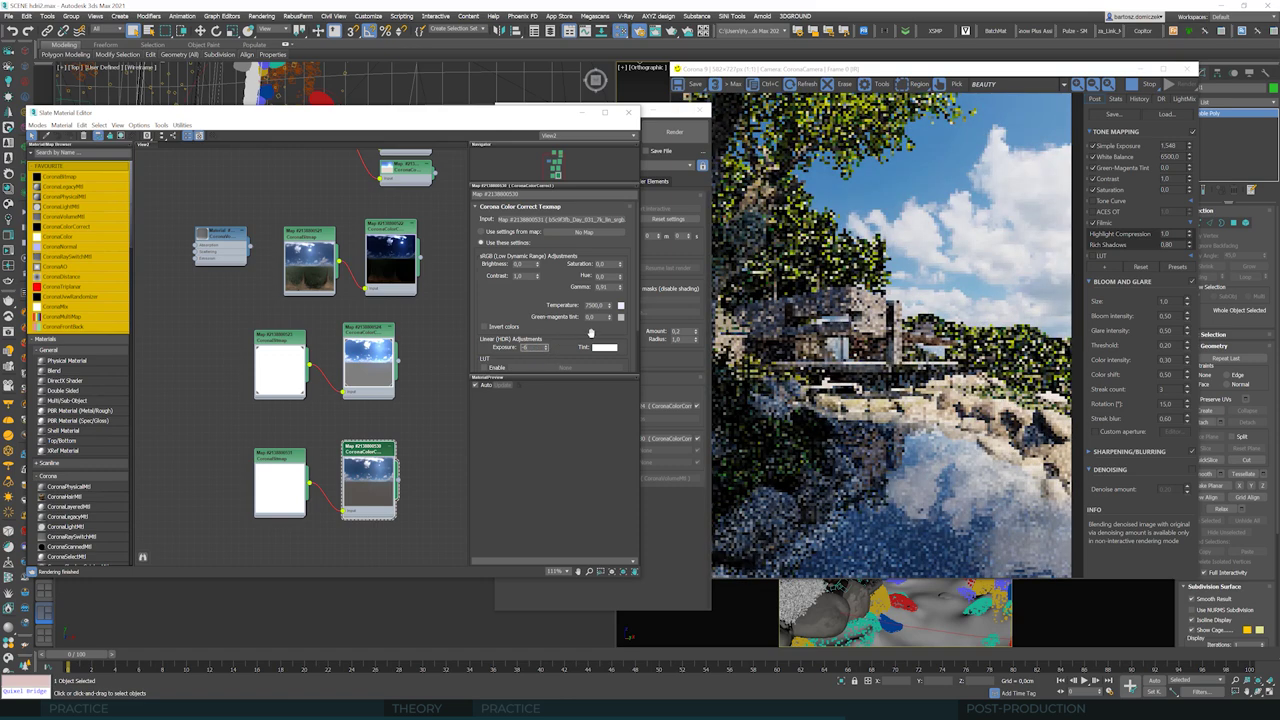
key(Tab)
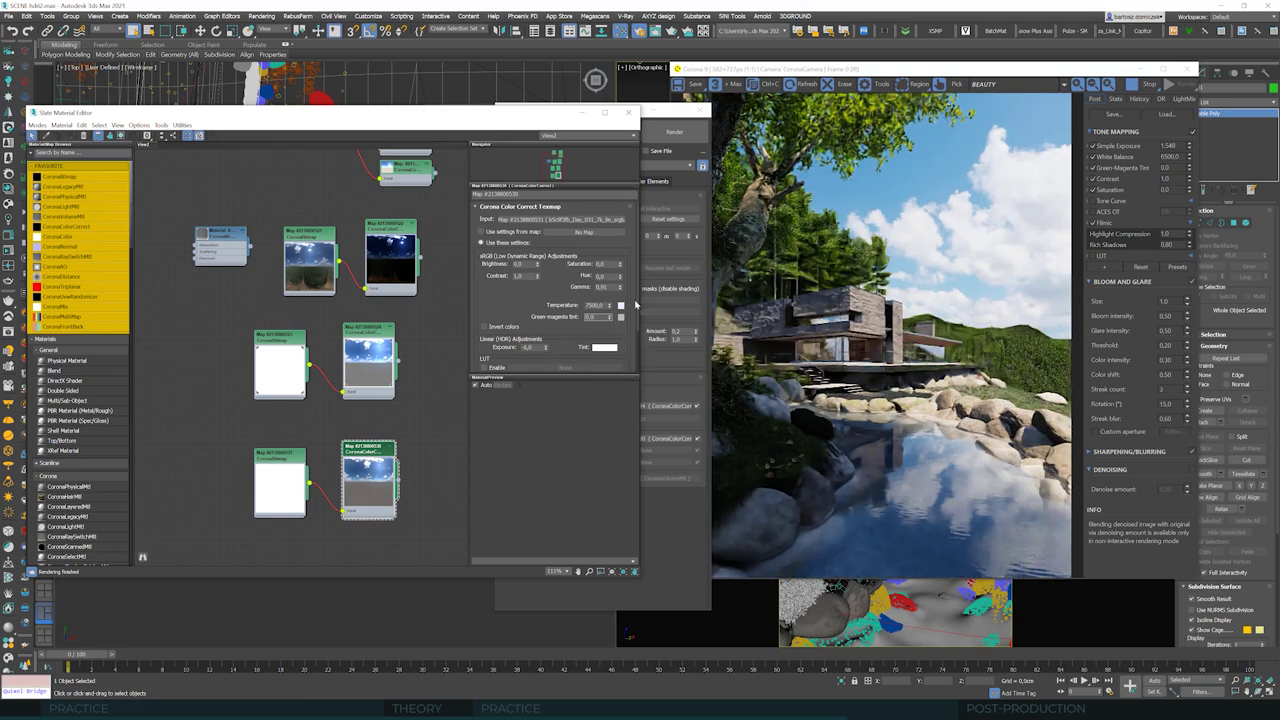
scroll(630, 318, down, 1)
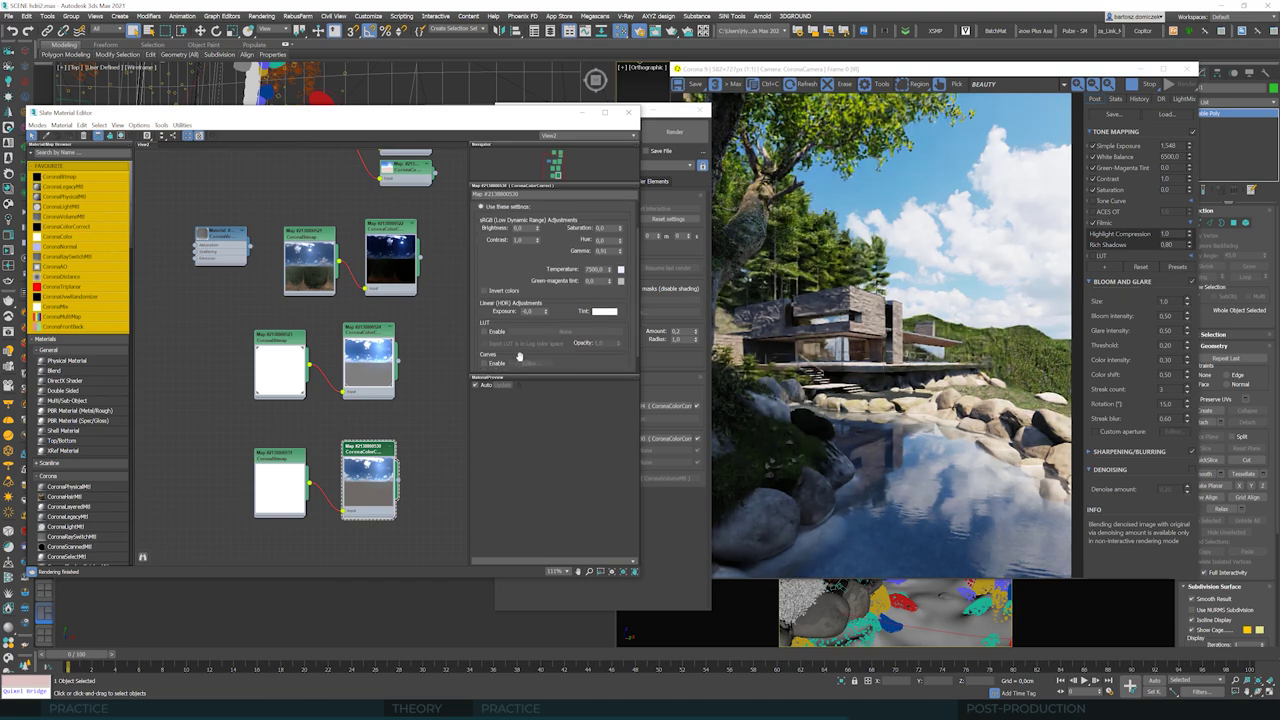
Step: Enable Curves on the background colour correction and drag two Brightness curve points downward
click(490, 364)
click(530, 363)
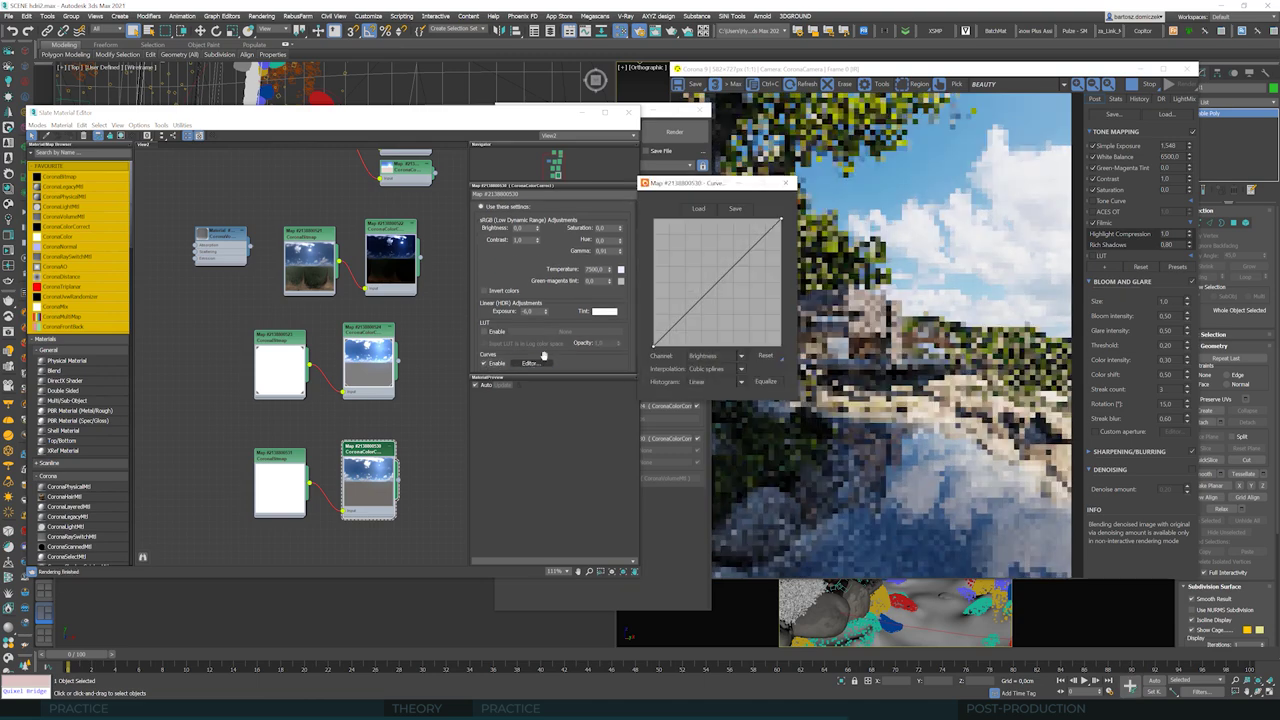
drag(696, 193, 628, 197)
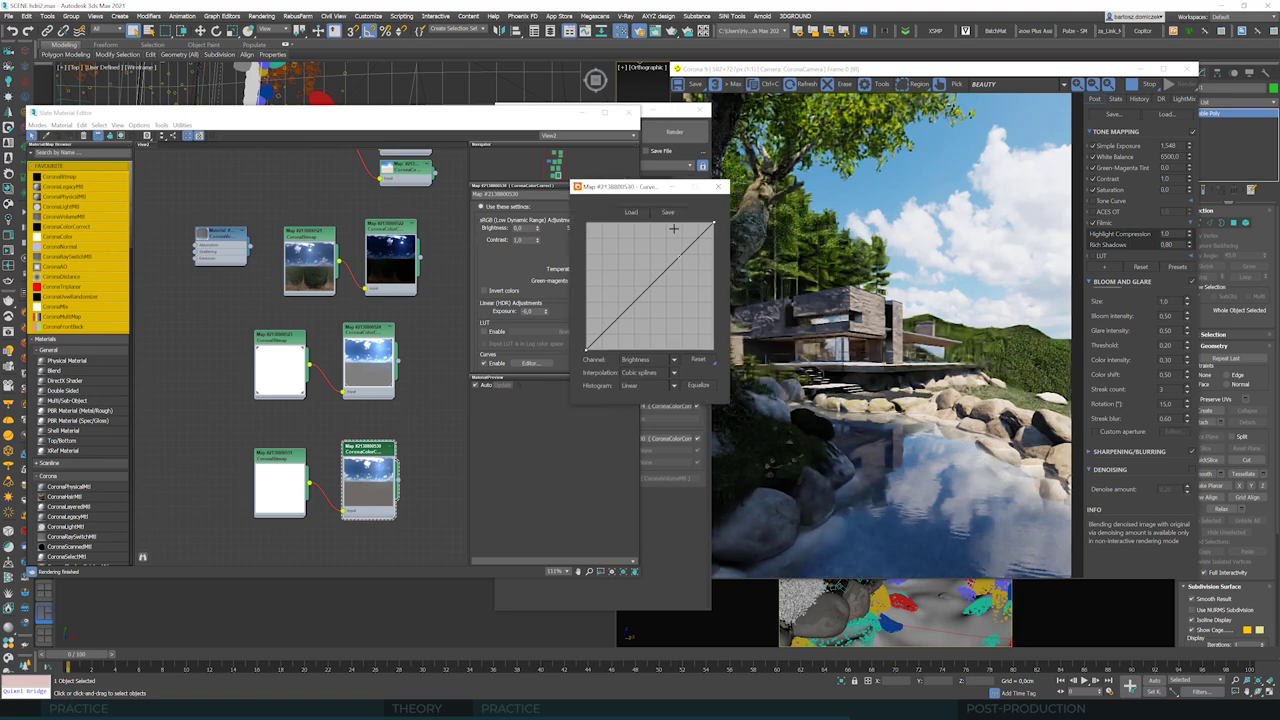
drag(703, 232, 683, 260)
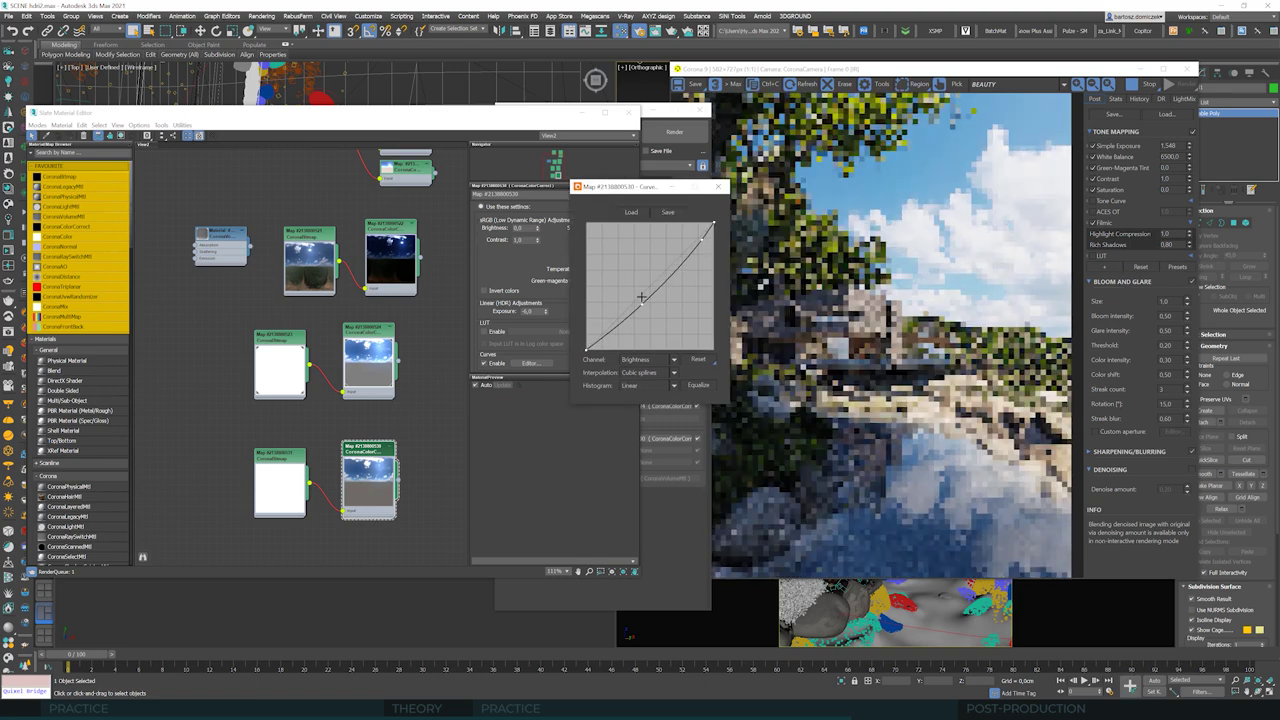
drag(640, 300, 635, 302)
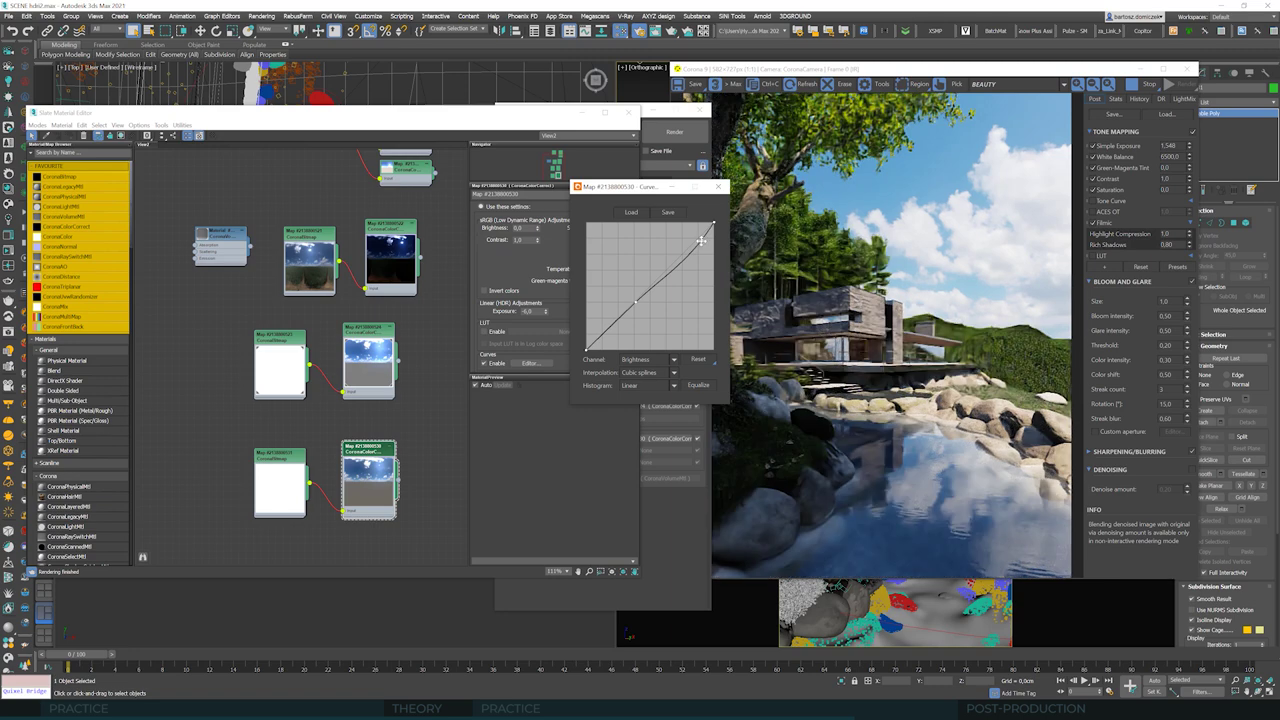
drag(702, 240, 701, 246)
drag(637, 301, 621, 316)
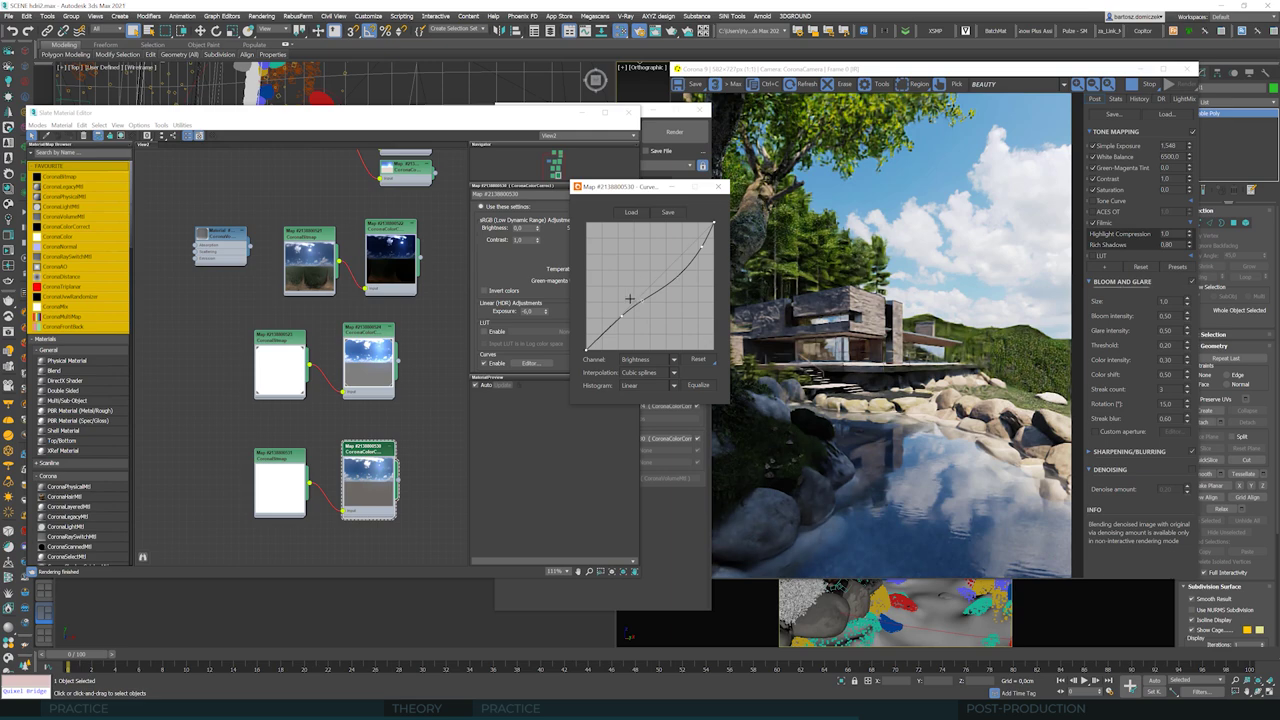
drag(621, 316, 652, 303)
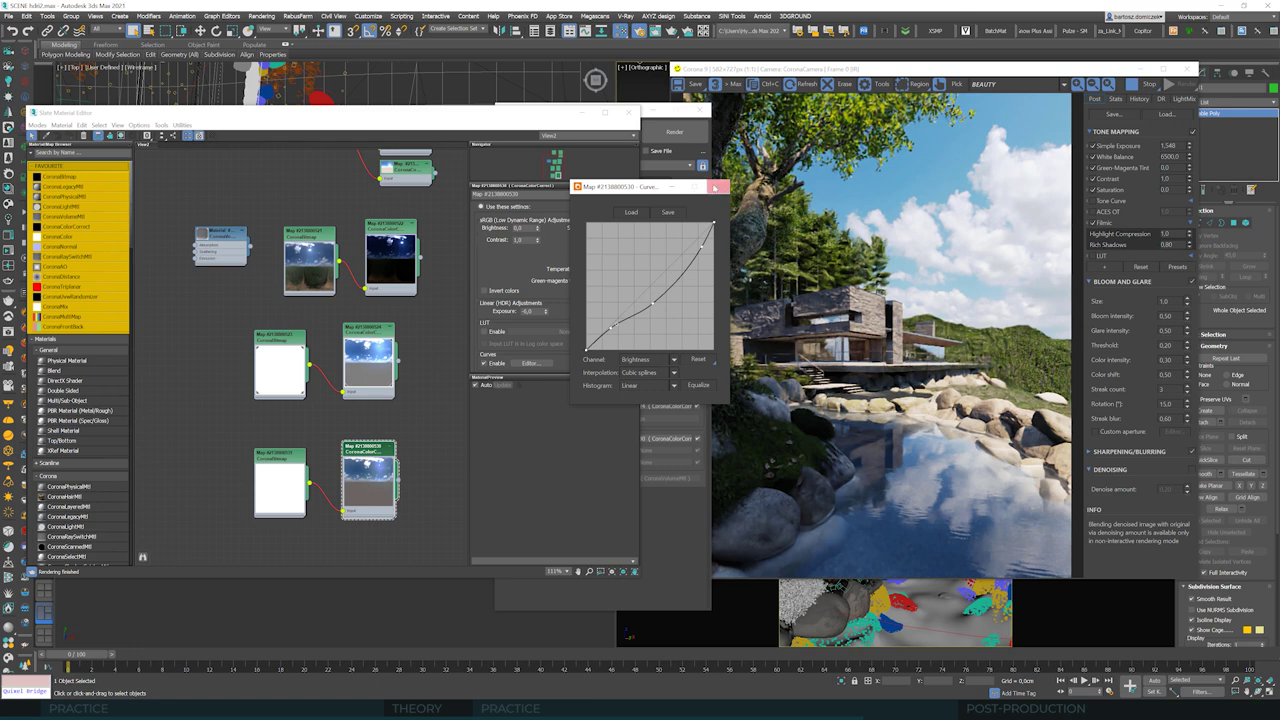
click(716, 187)
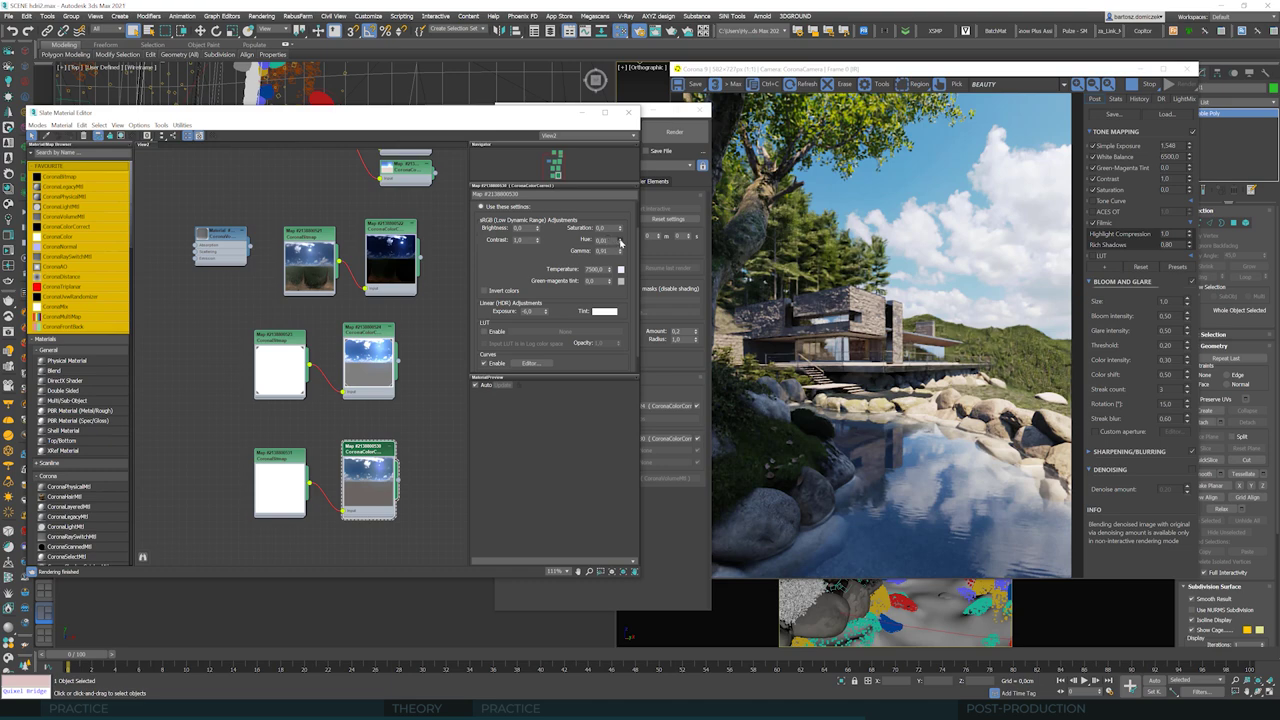
Step: Try Hue values of 11 and then 5 on the sky's Corona Color Correct, ending on Gamma
drag(621, 241, 622, 245)
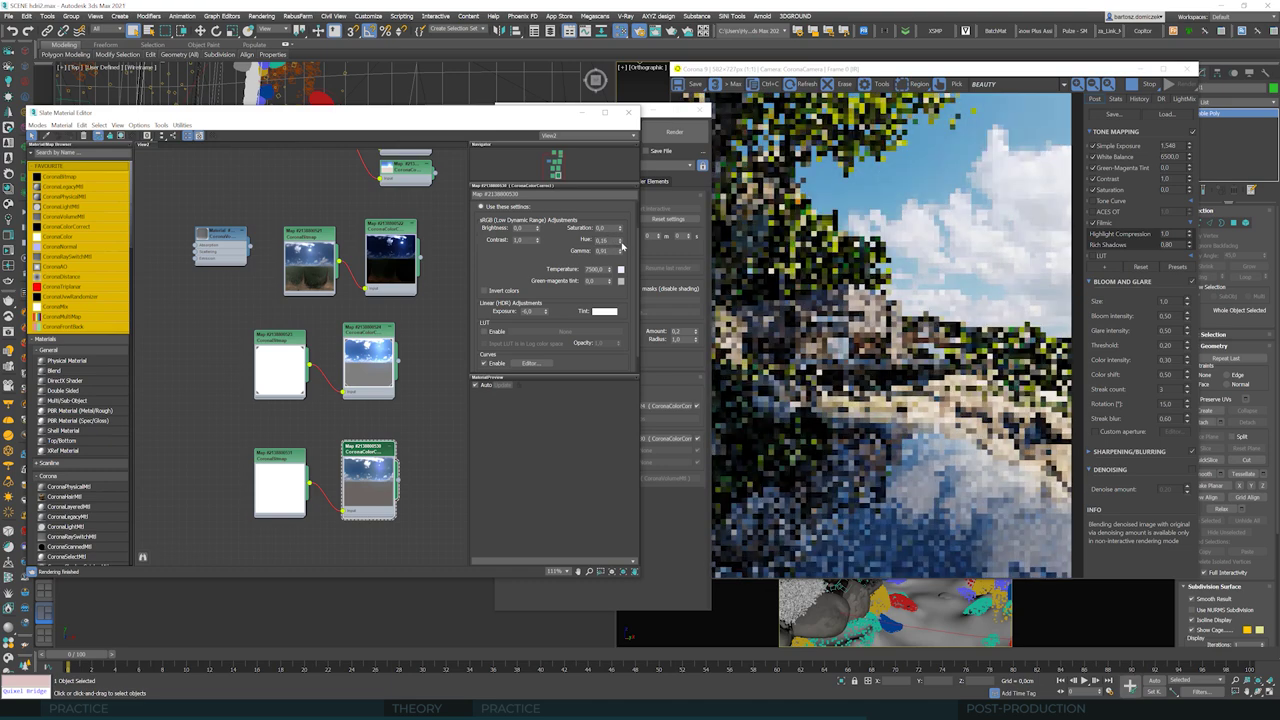
text(11)
key(Tab)
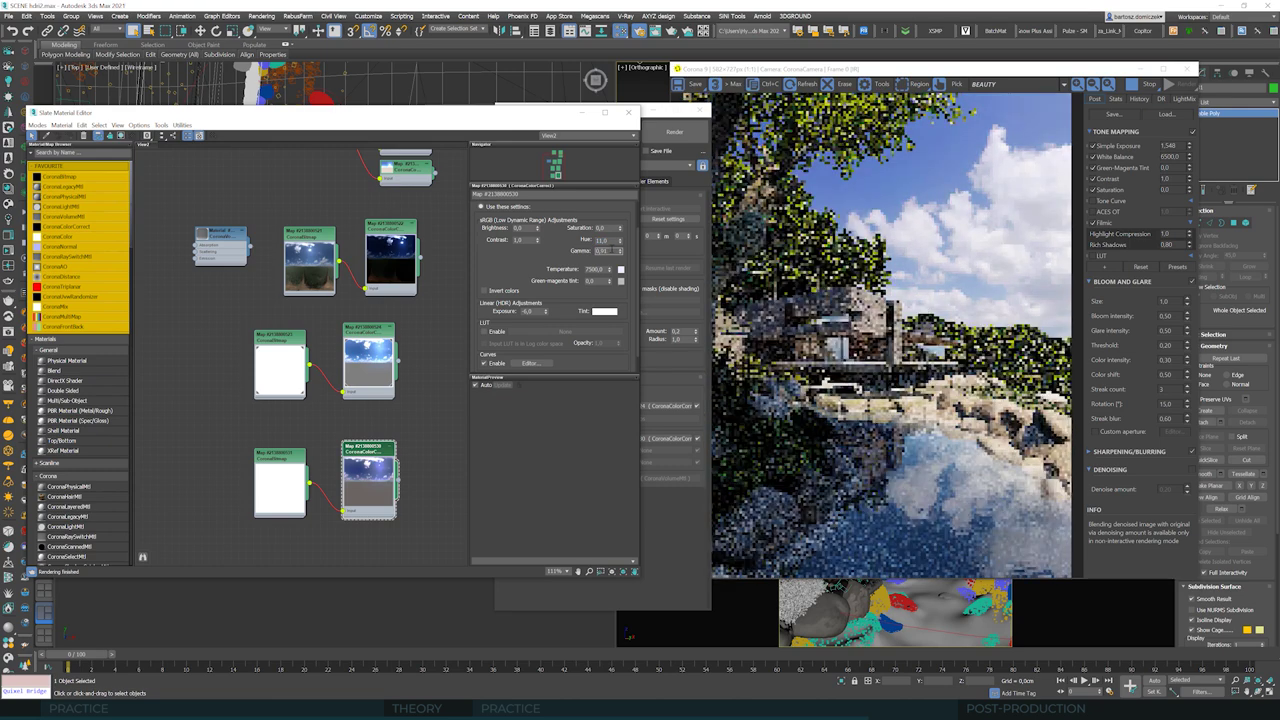
key(shift+Tab)
text(5)
key(Tab)
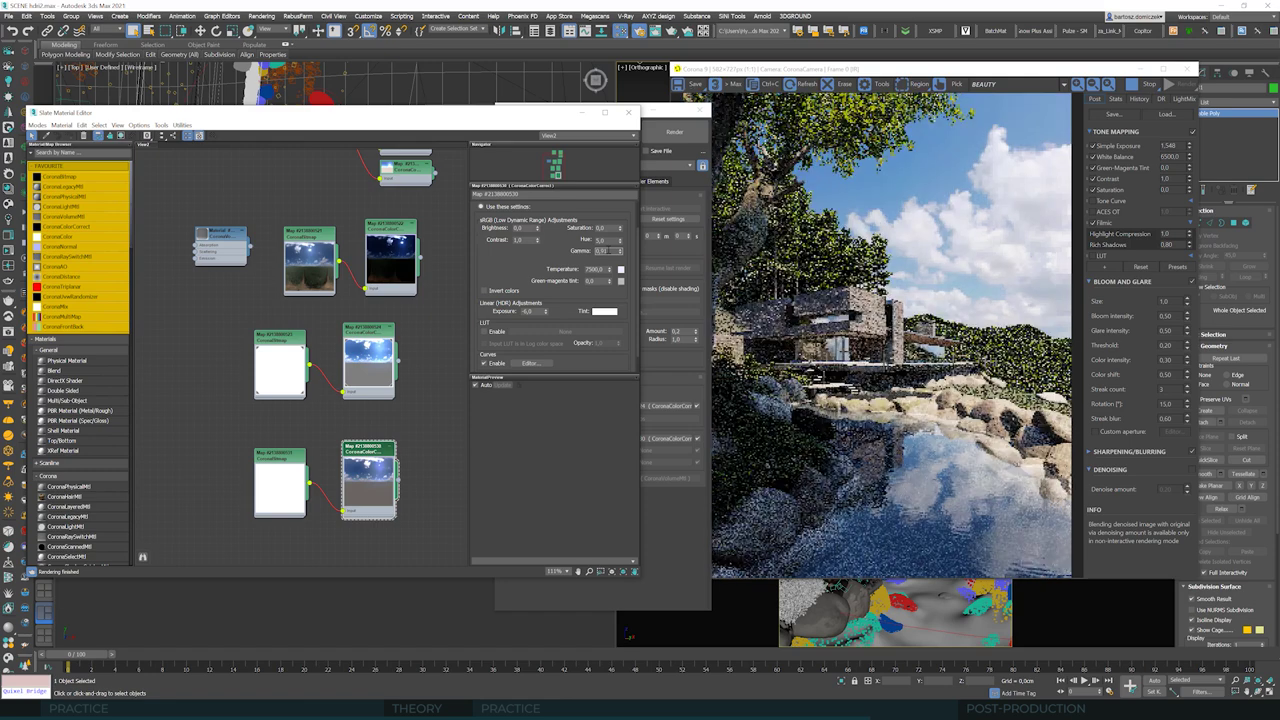
key(shift+Tab)
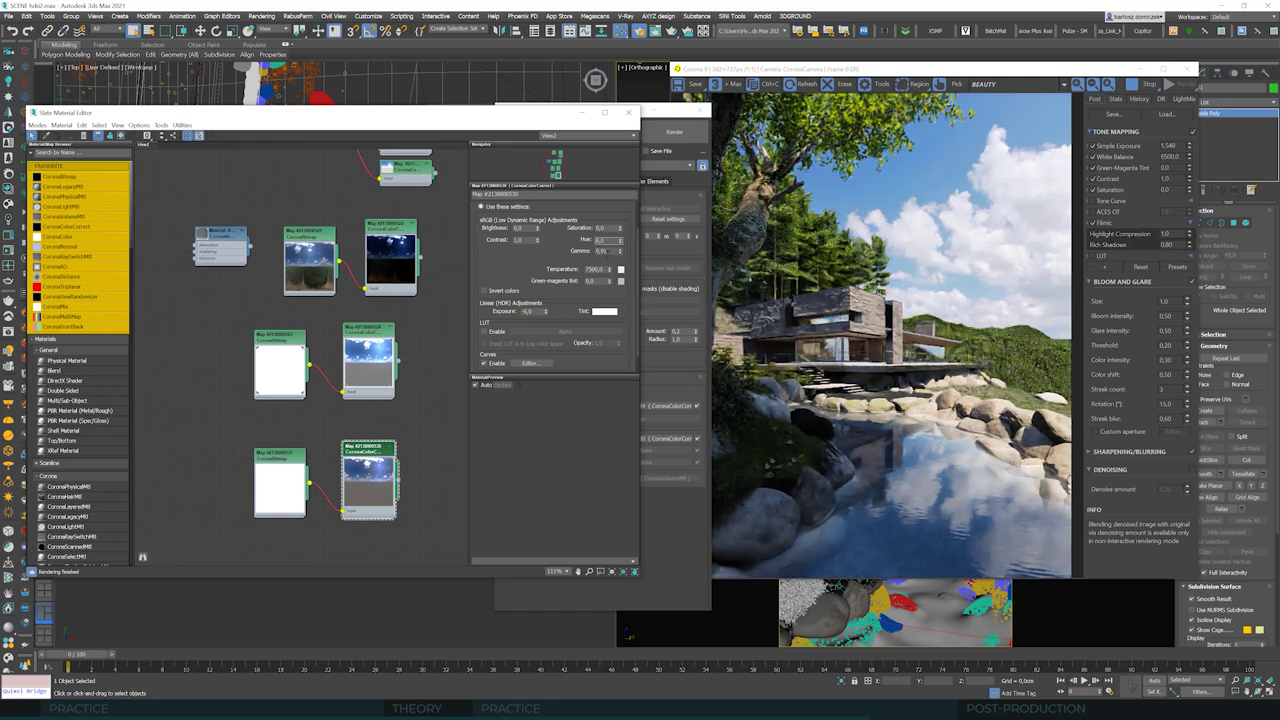
key(Tab)
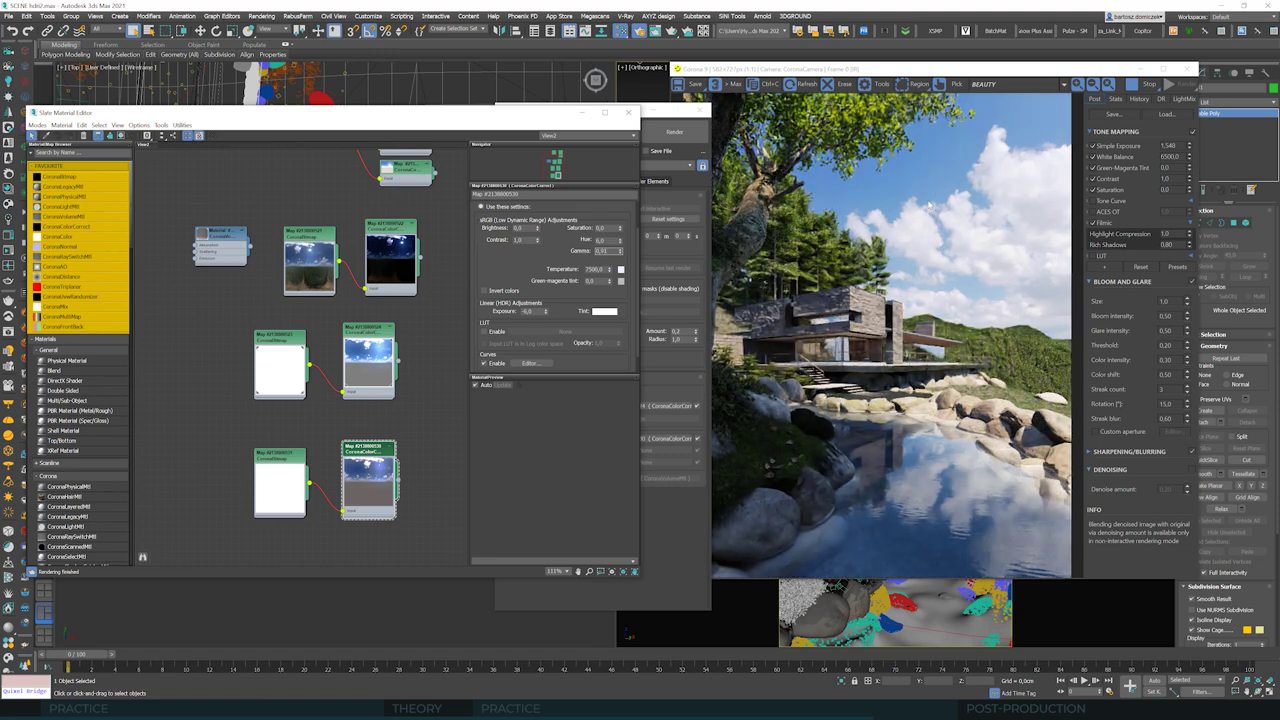
Step: Test offset nudges on the sky bitmap, then undo back to U offset 0,19 and rotation 68,4
click(286, 458)
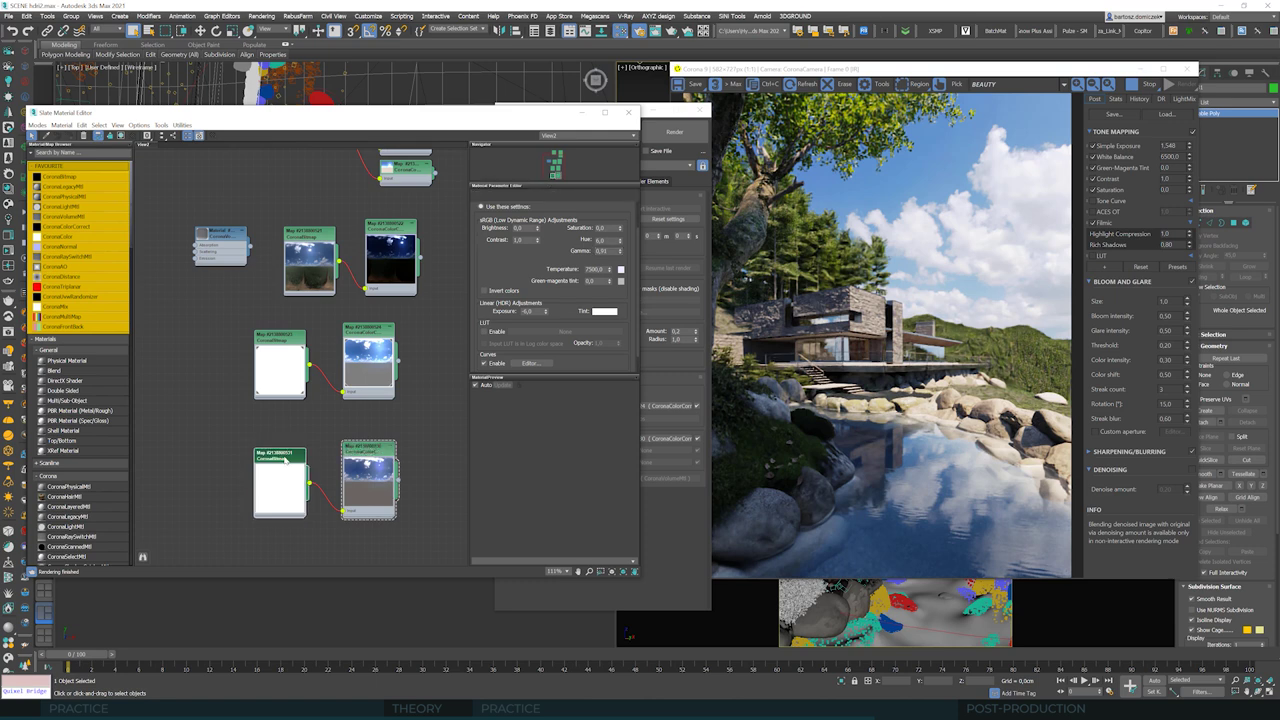
double_click(286, 458)
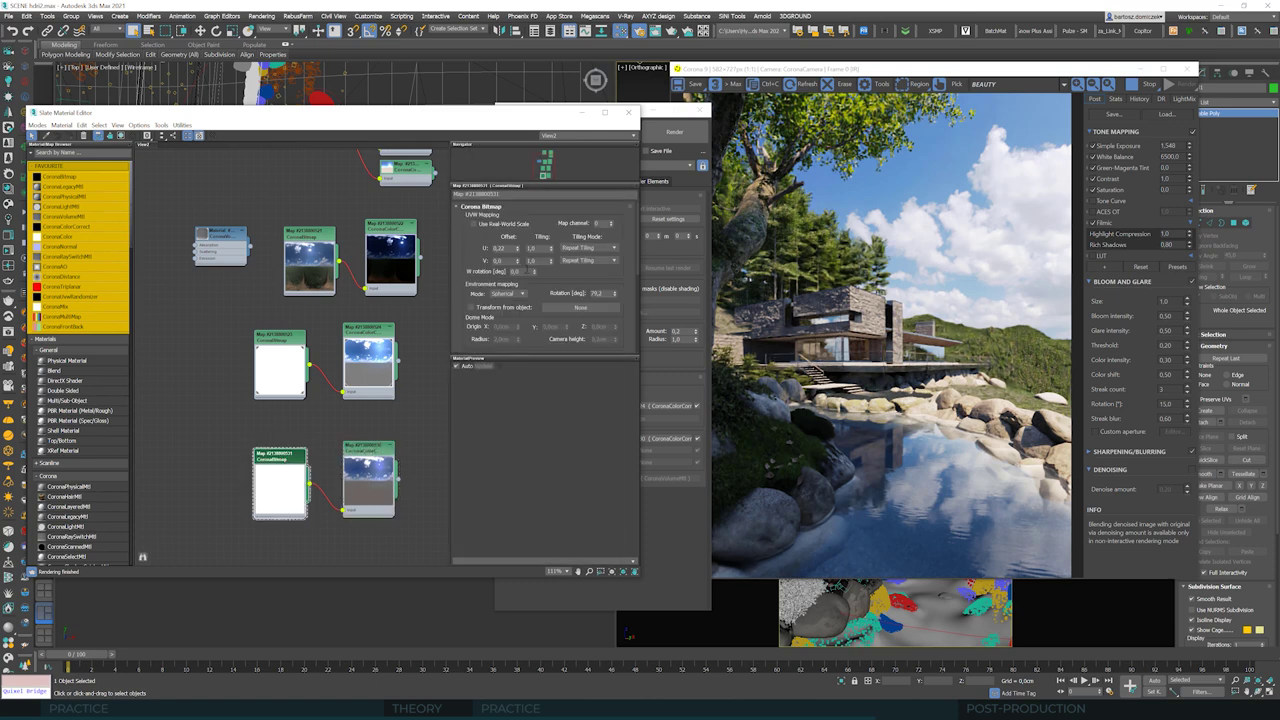
click(518, 249)
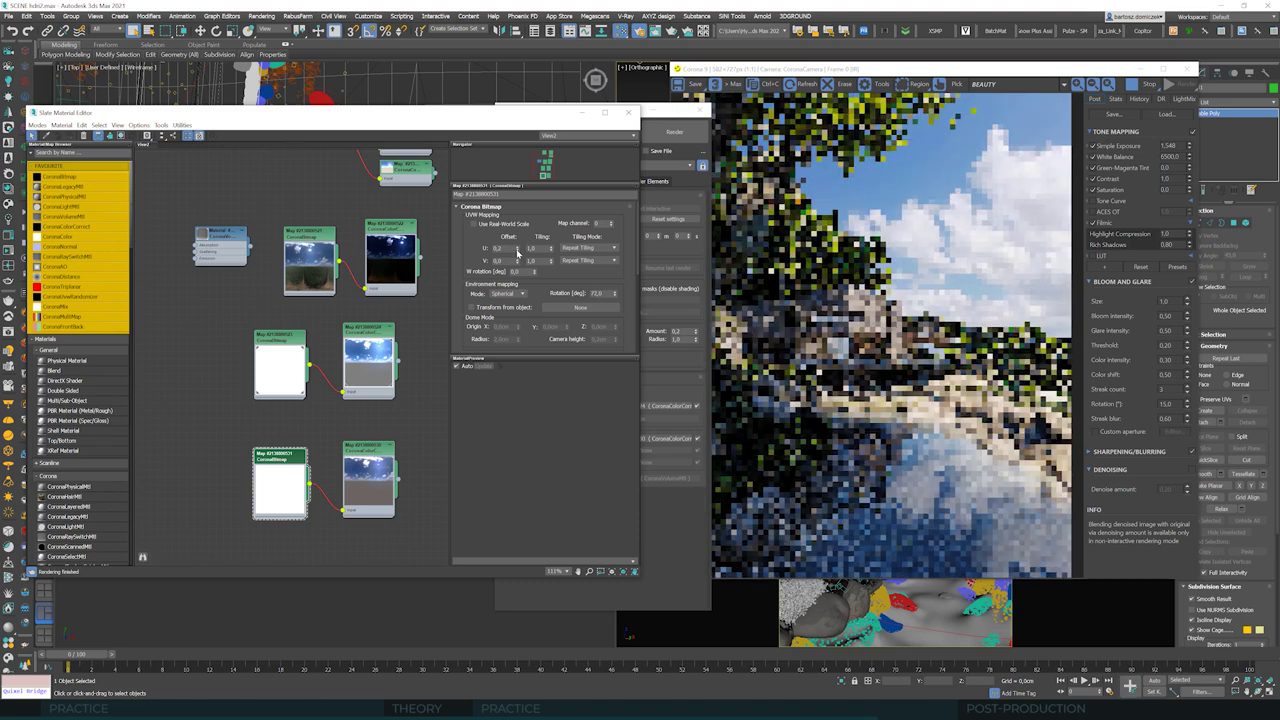
click(518, 249)
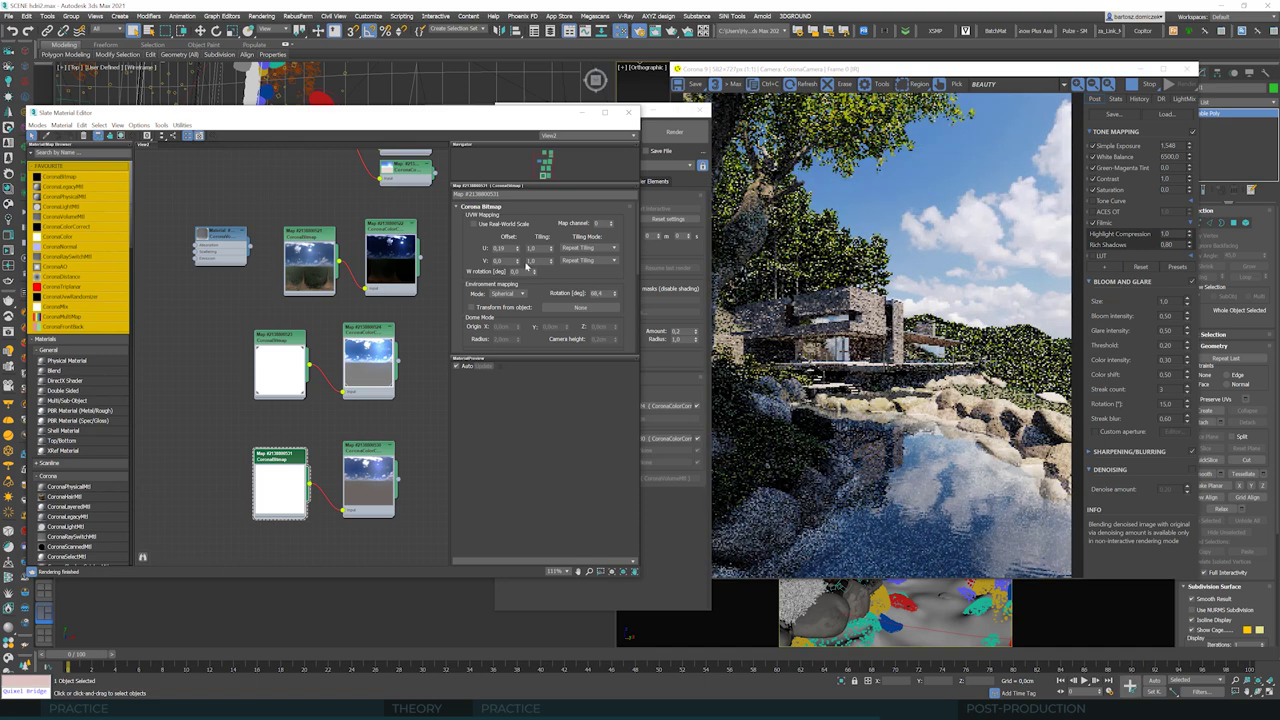
click(519, 260)
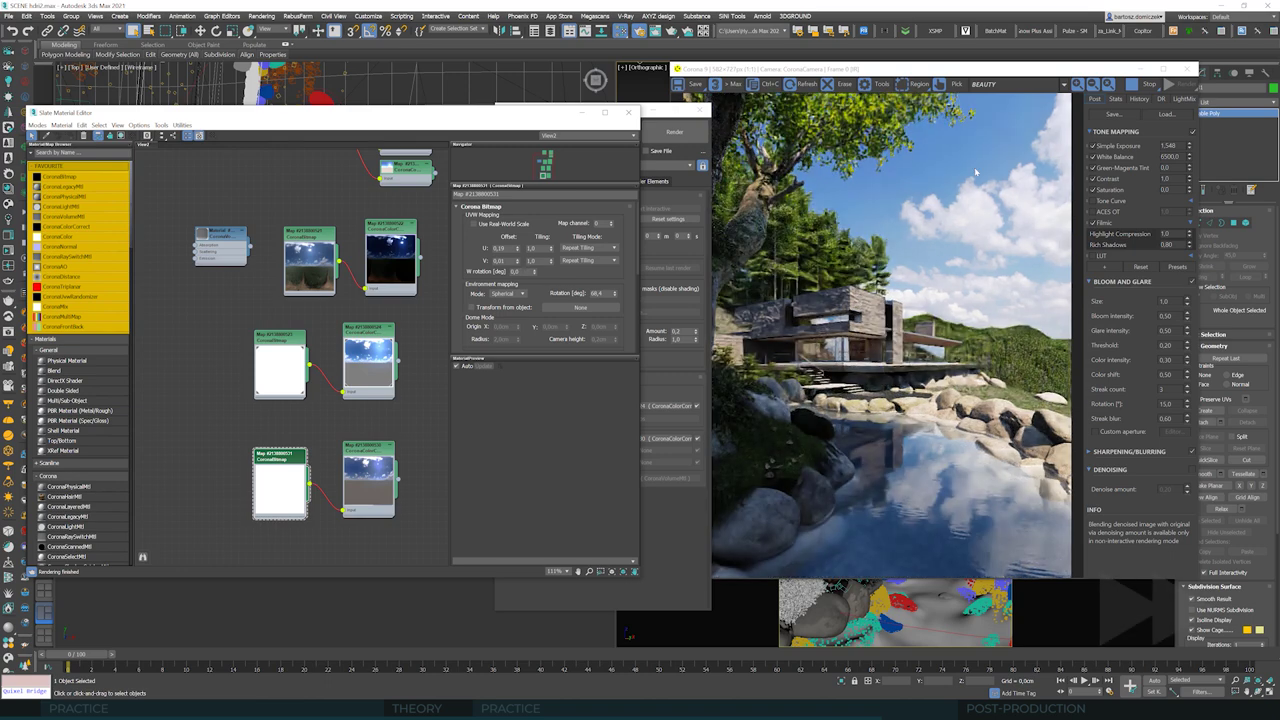
click(518, 259)
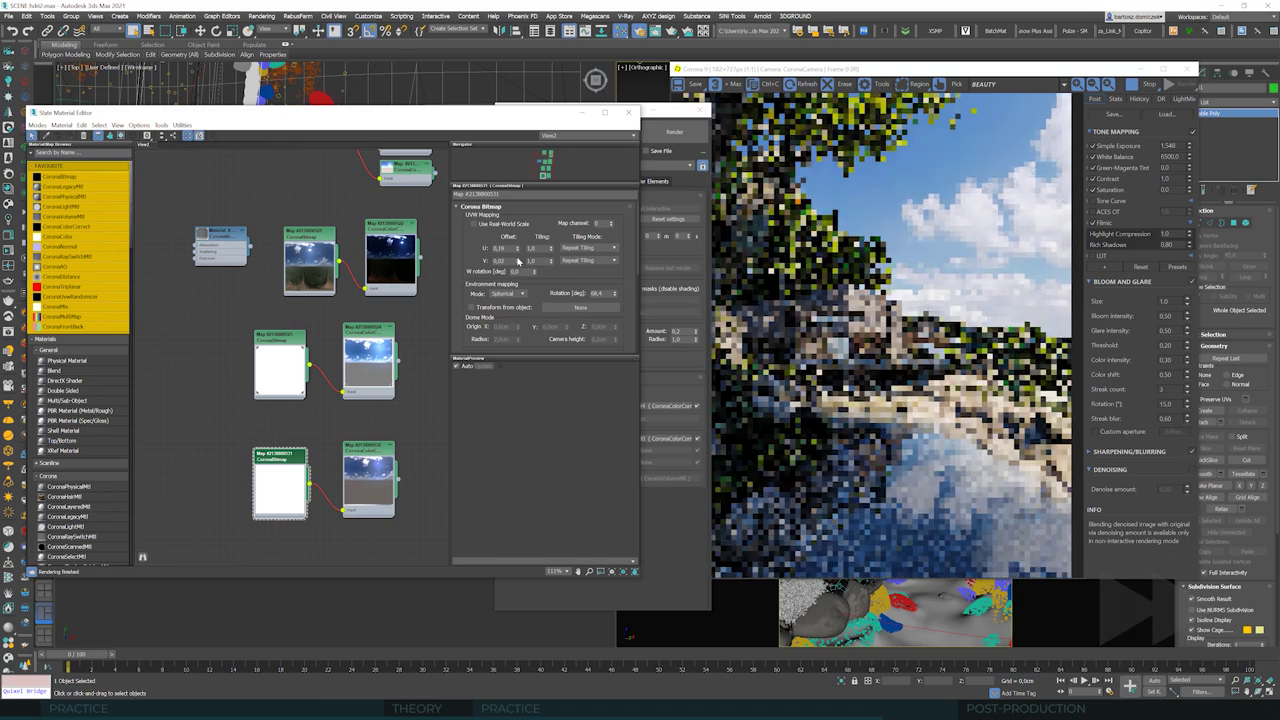
click(518, 248)
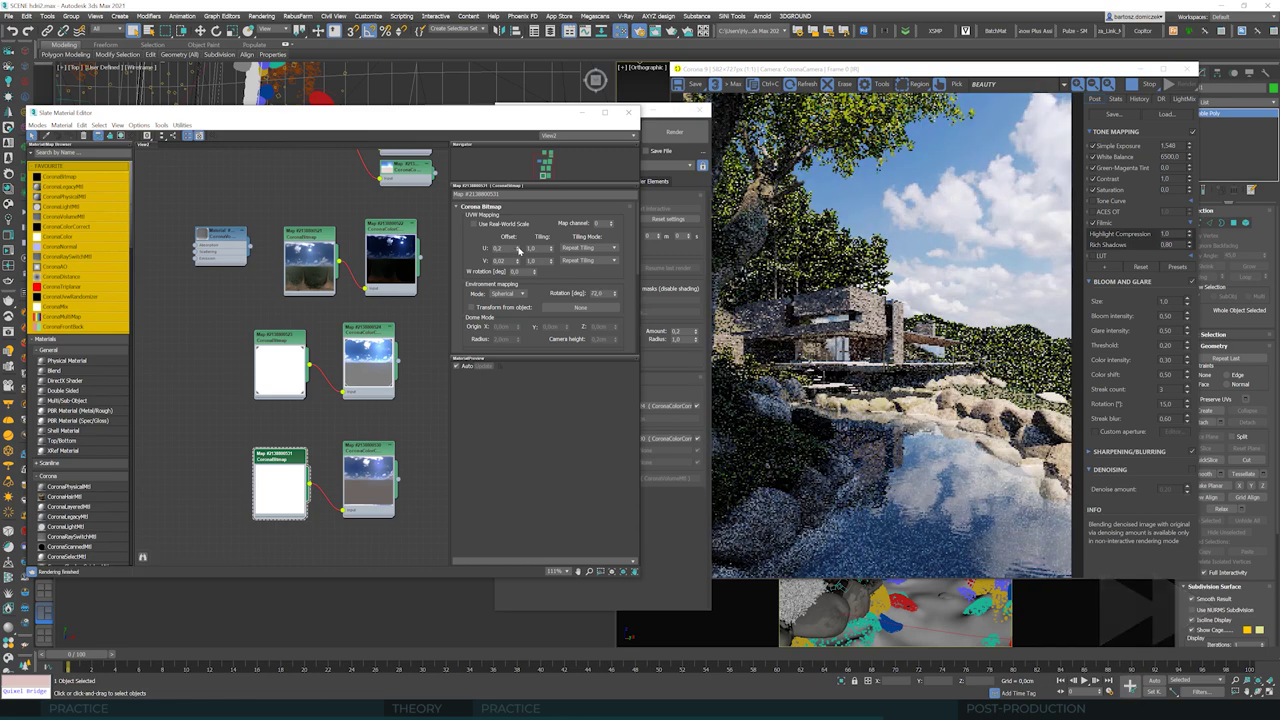
key(ctrl+z)
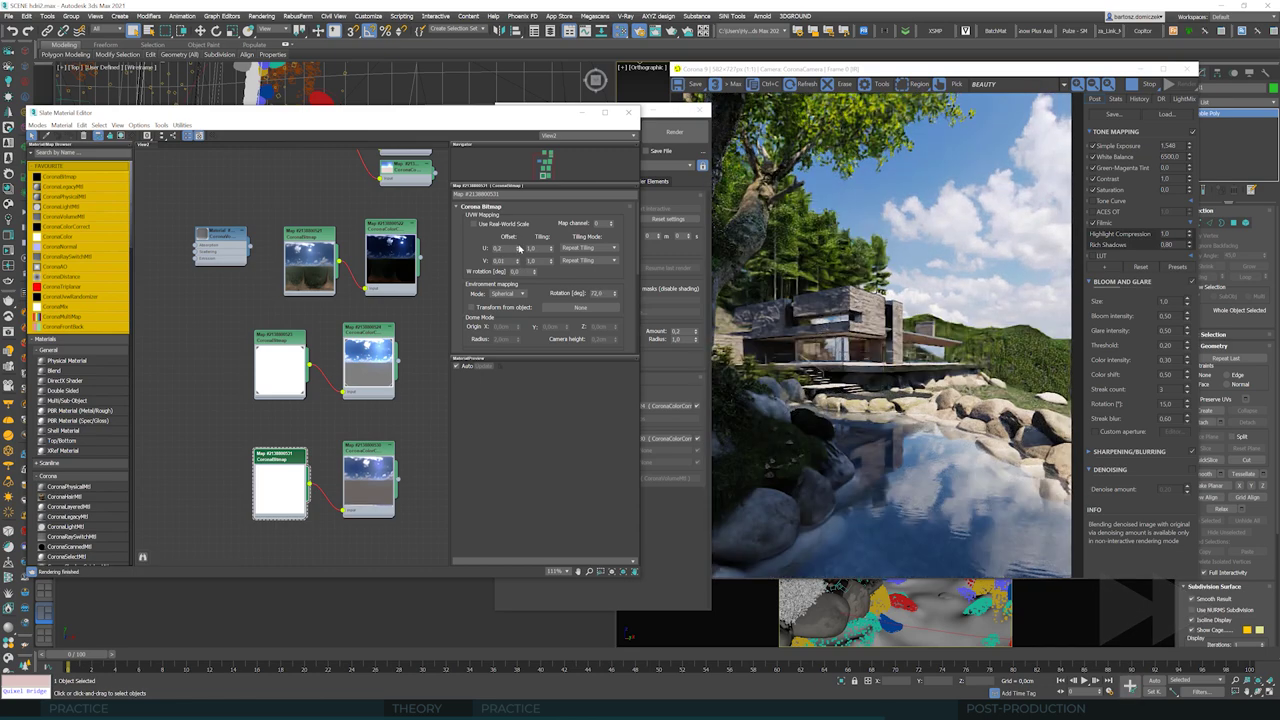
key(ctrl+z)
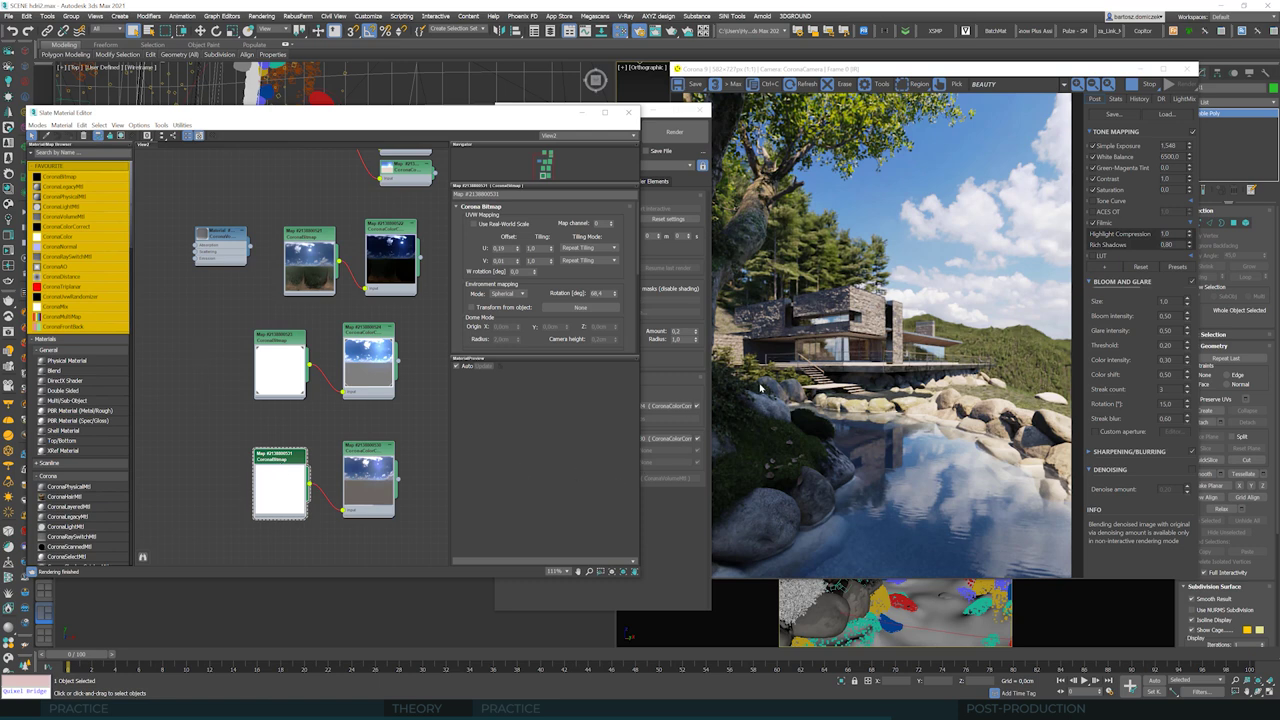
Step: Rearrange the map nodes and clone the middle colour-correct and sky bitmap pair
drag(559, 122, 475, 120)
scroll(281, 358, down, 2)
scroll(281, 358, up, 2)
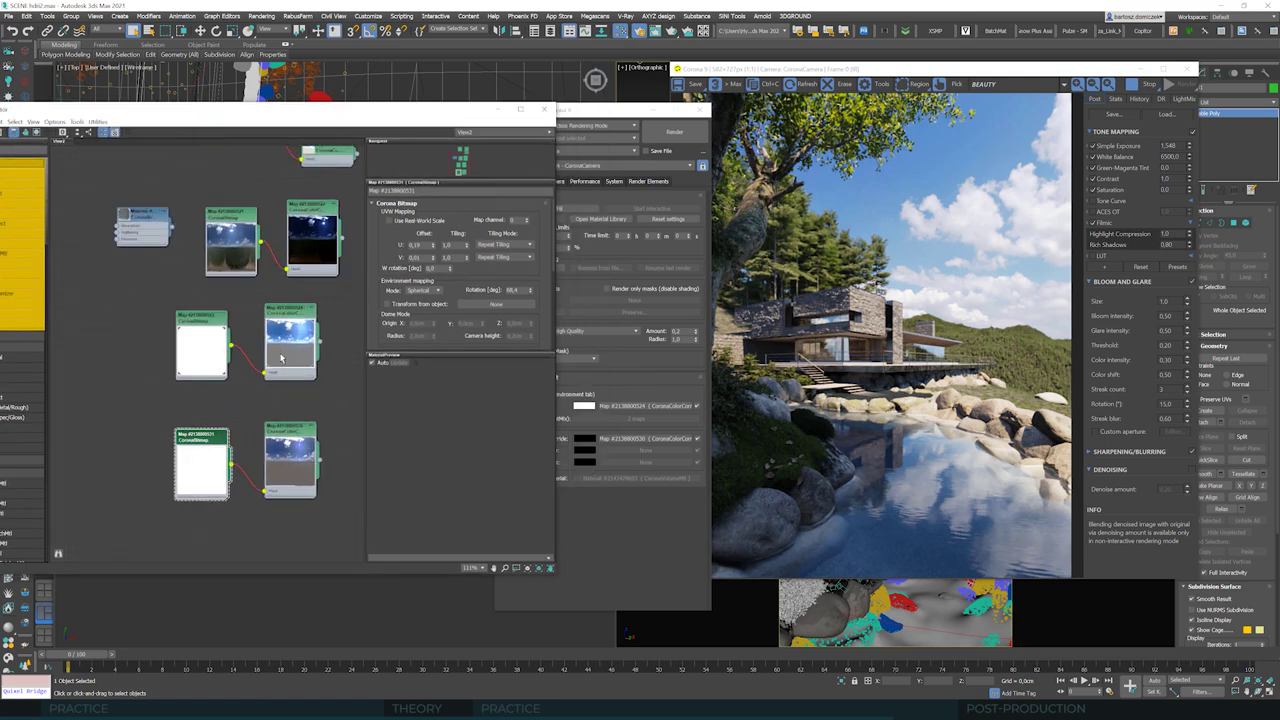
scroll(281, 358, down, 2)
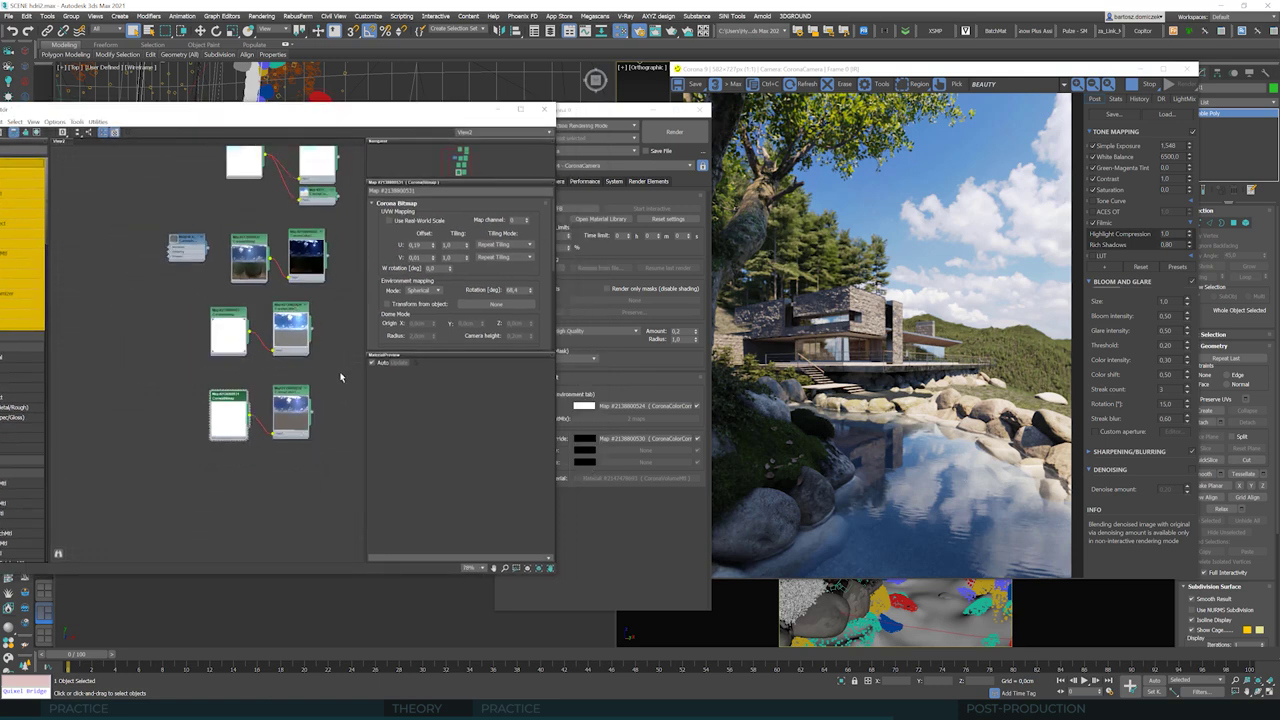
drag(340, 376, 191, 476)
drag(229, 415, 229, 472)
drag(334, 292, 245, 352)
shift+drag(296, 310, 292, 378)
Step: Check the cloned maps' settings and set the sky bitmap's U offset to 0.19
double_click(292, 380)
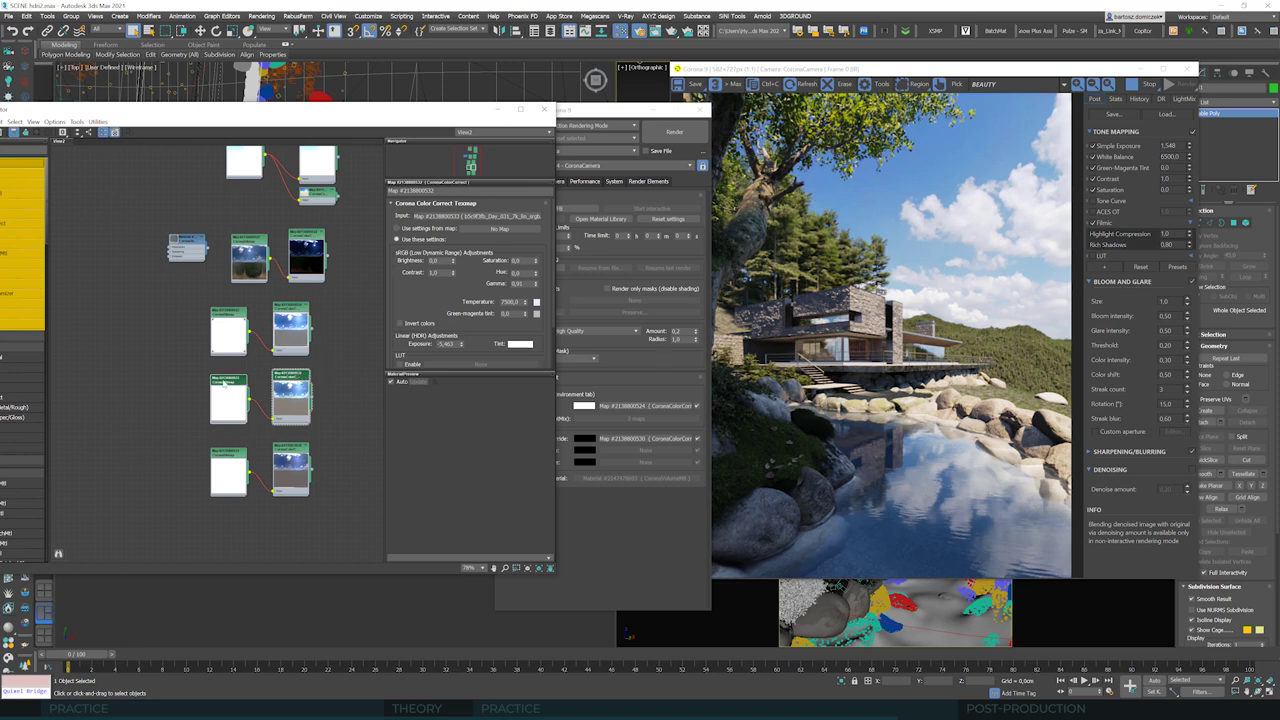
double_click(224, 456)
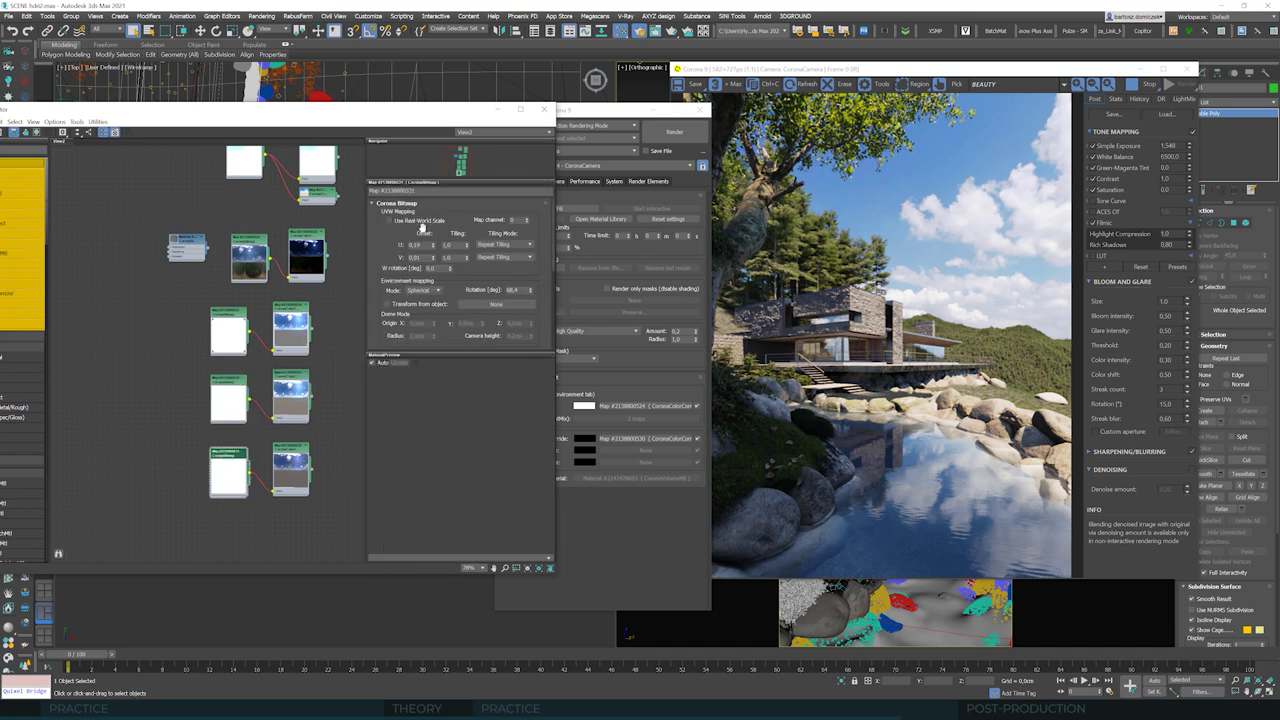
double_click(234, 386)
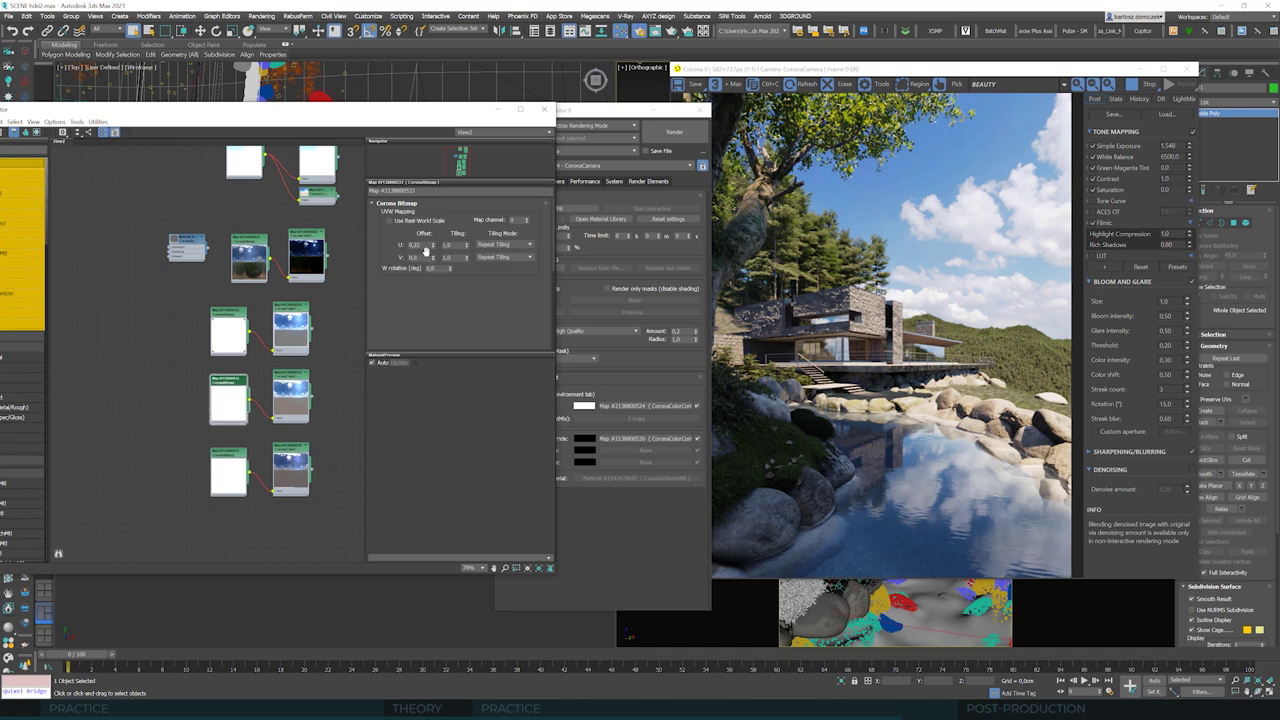
drag(433, 250, 433, 254)
Step: Wire the cloned colour-correct map into the Refractions and Reflections environment overrides
drag(648, 104, 686, 105)
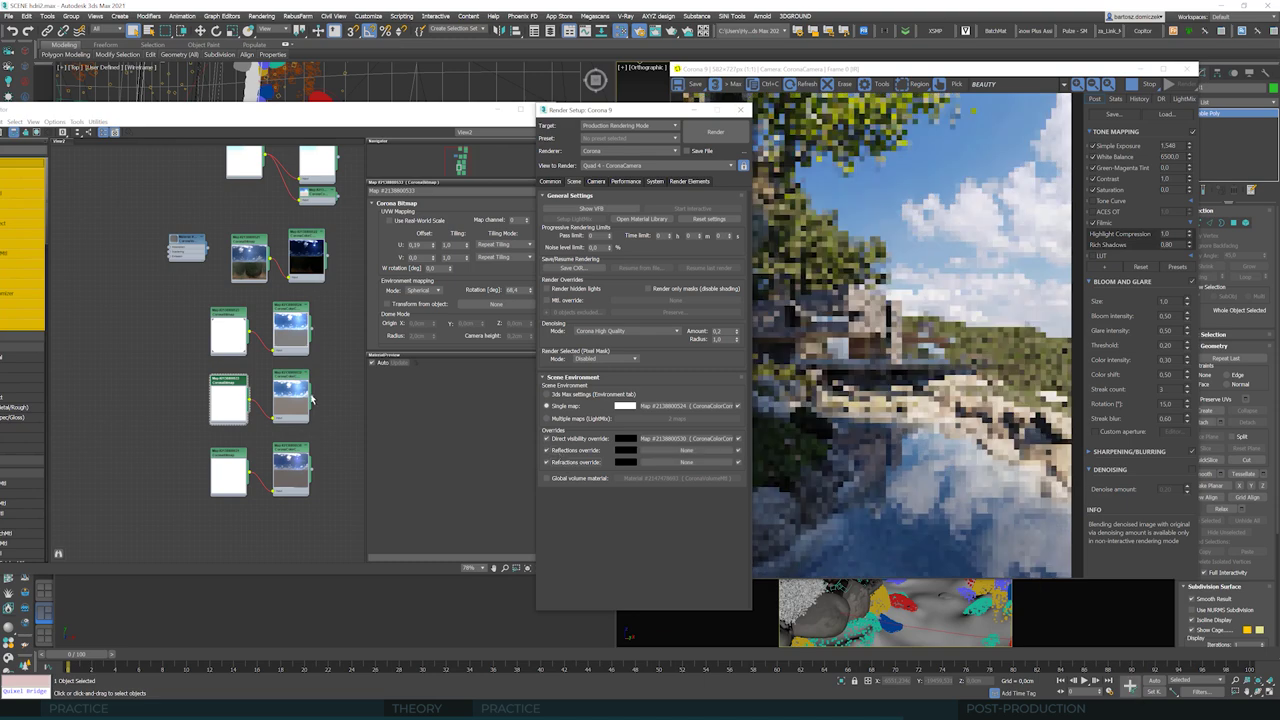
drag(311, 398, 683, 452)
key(Return)
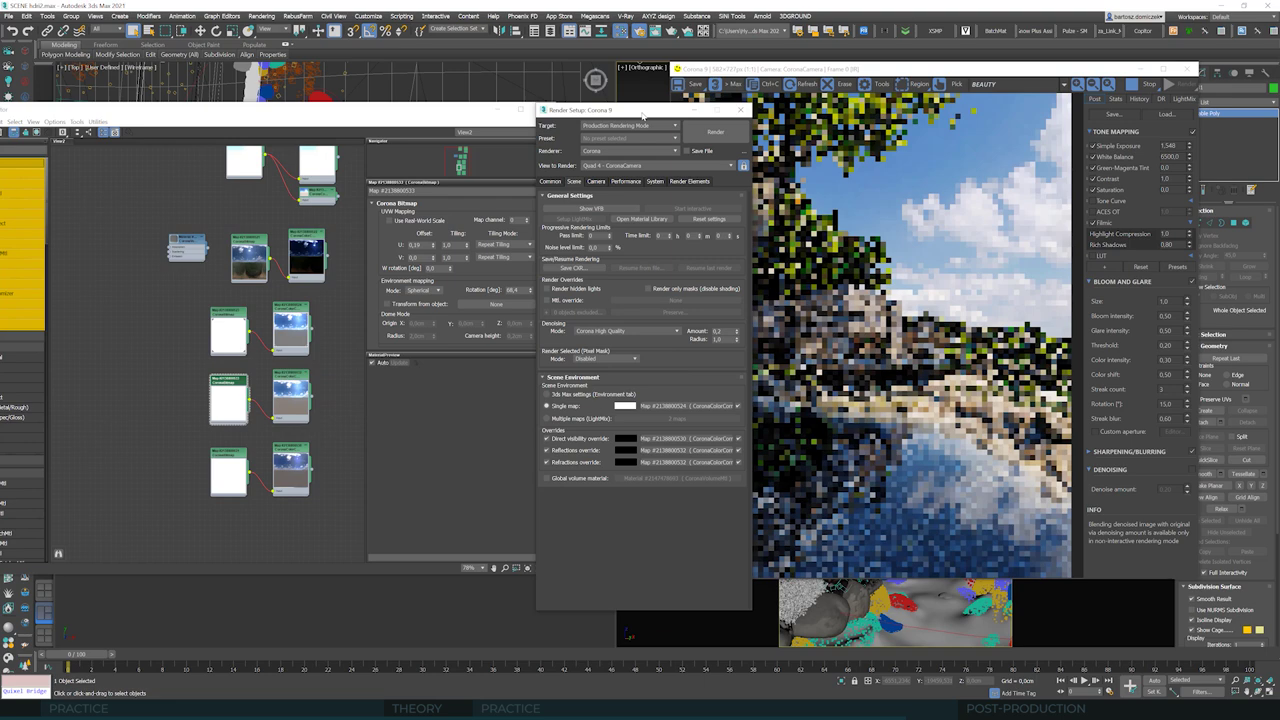
drag(640, 109, 528, 120)
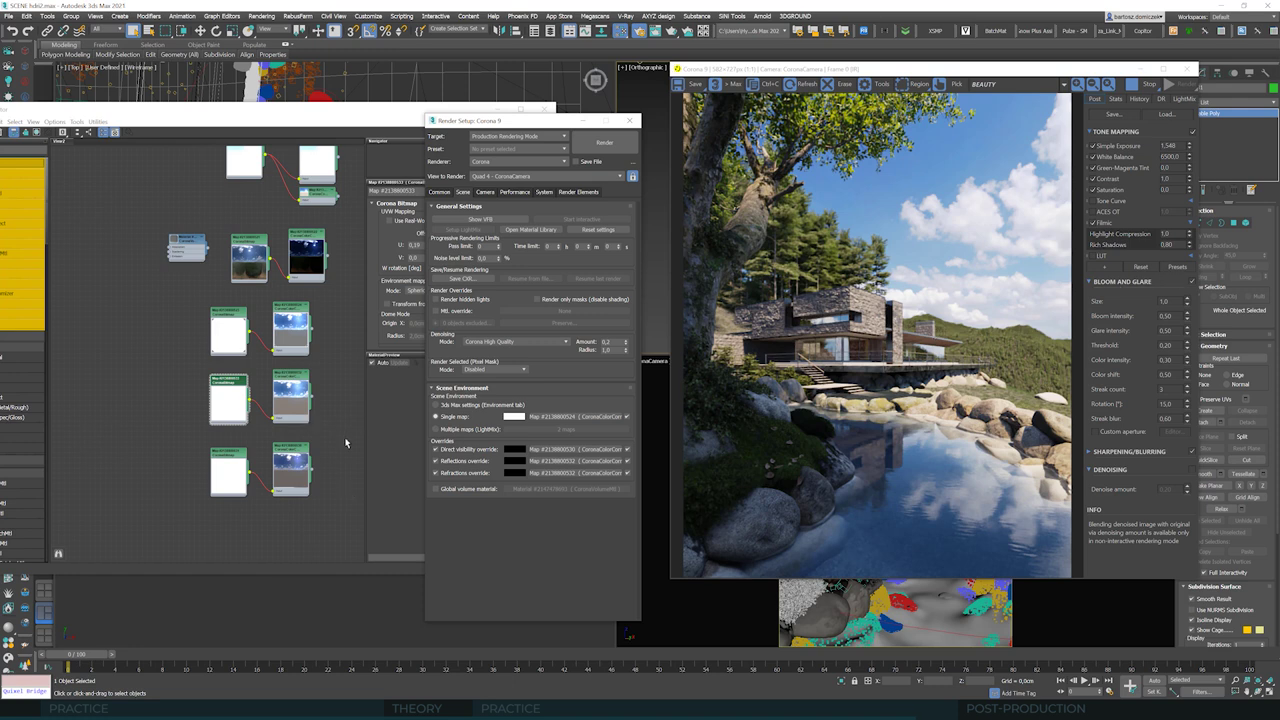
Step: Enable the Reflections override and Global volume material, and set Absorption Distance to 1000000
click(435, 461)
click(449, 488)
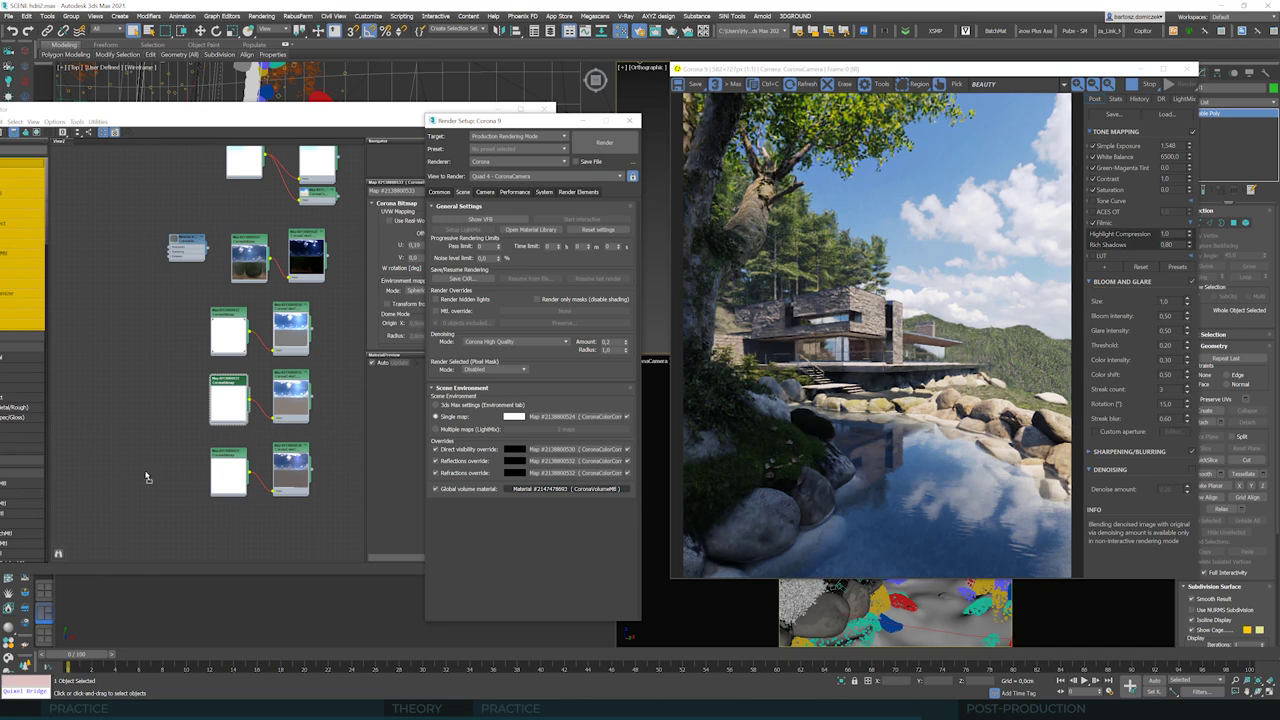
click(185, 282)
middle_drag(177, 263, 195, 368)
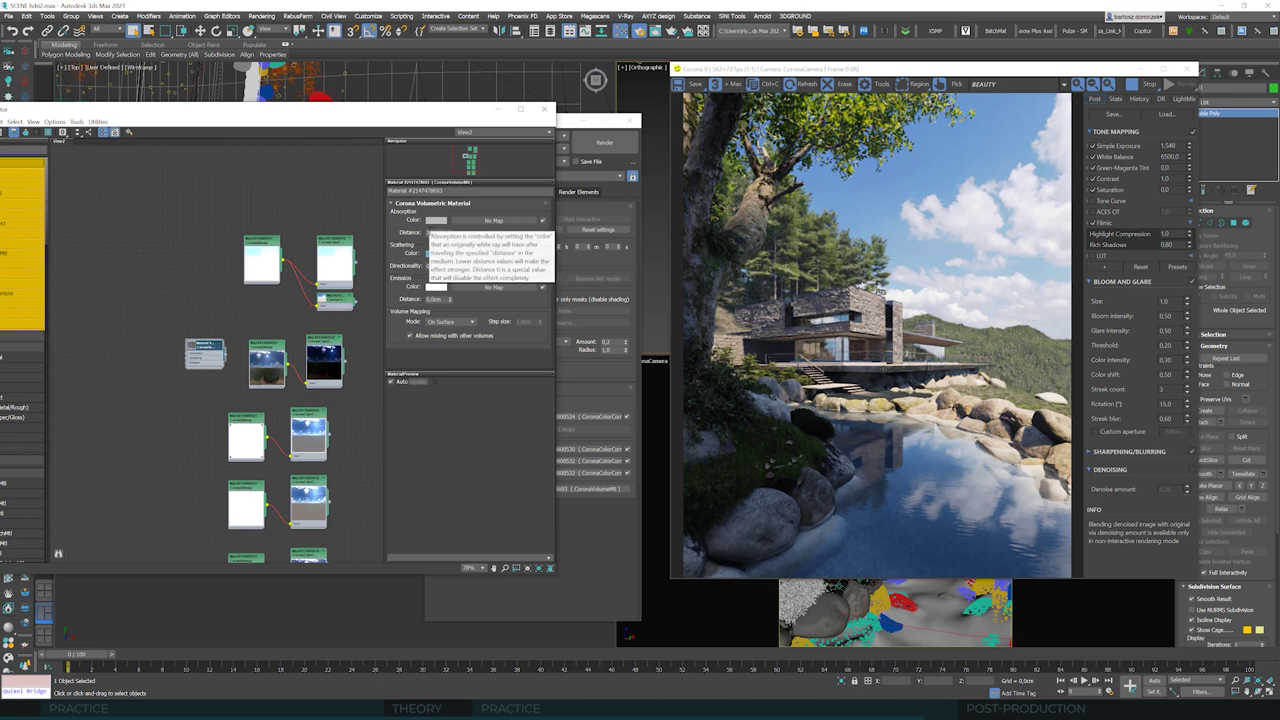
double_click(437, 232)
text(1000000)
key(Return)
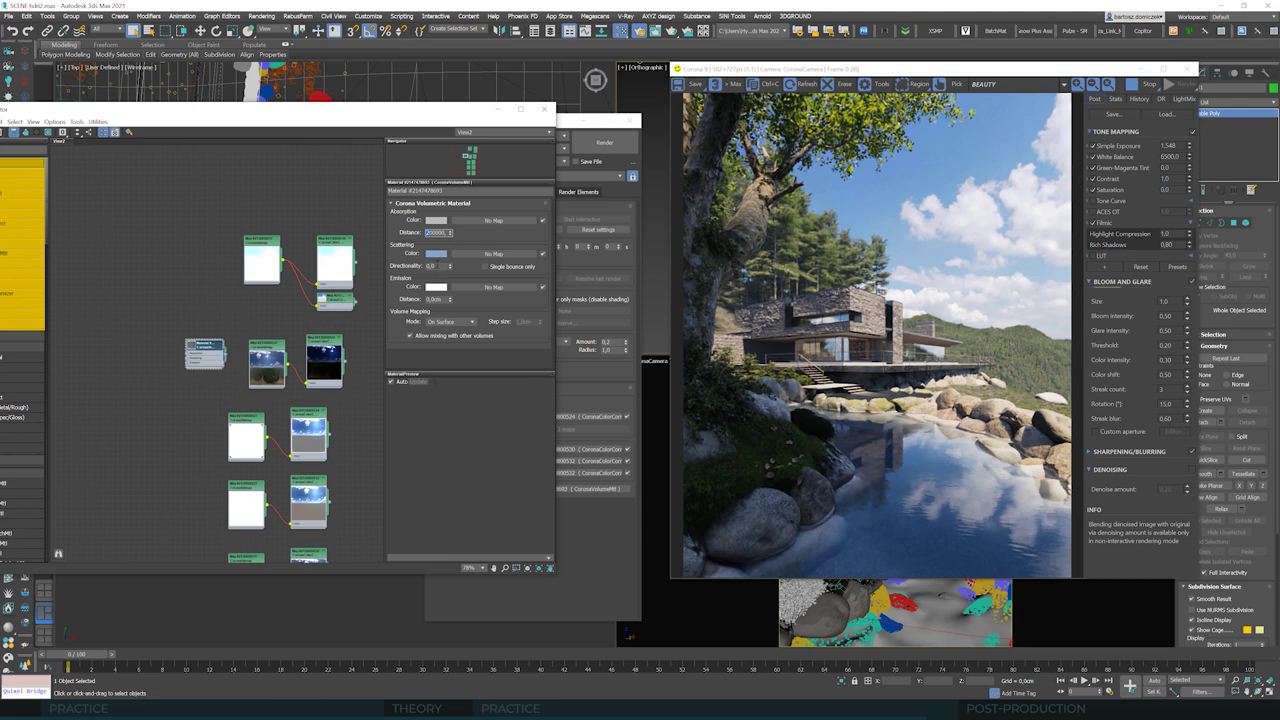
Step: Test a scattering Directionality of 0,7, then set it back to 0
click(438, 266)
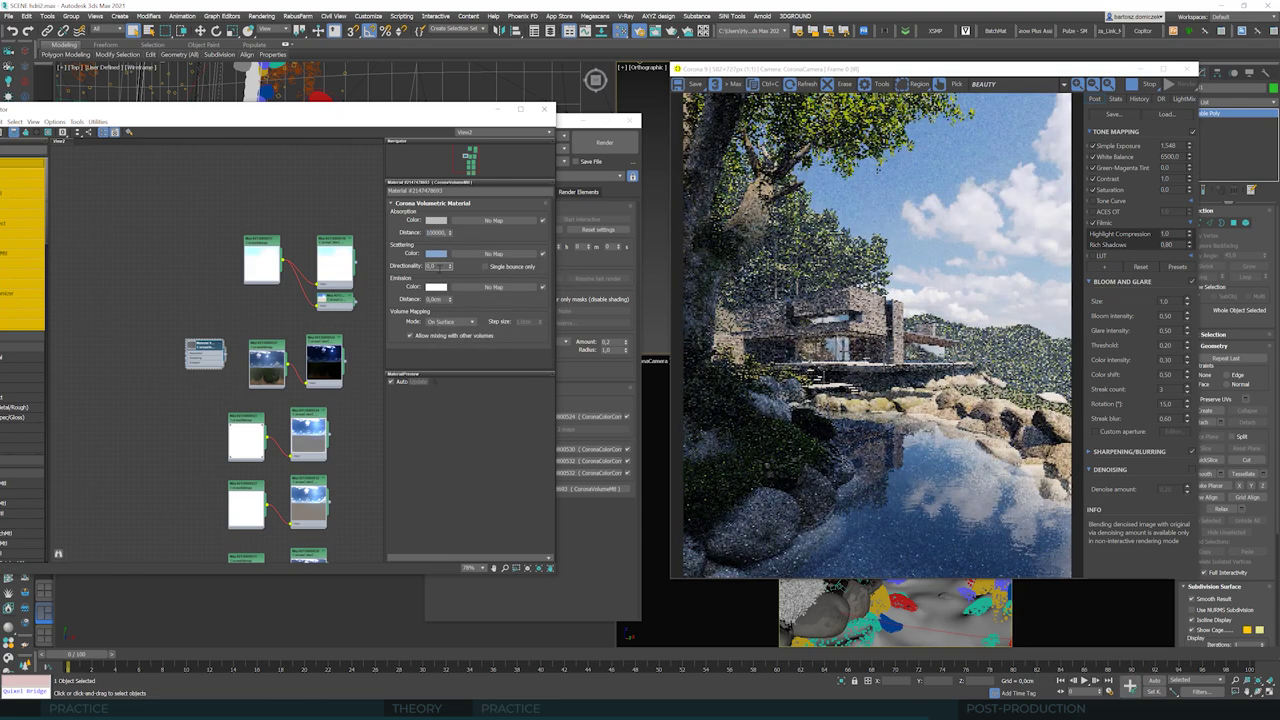
text(0,7)
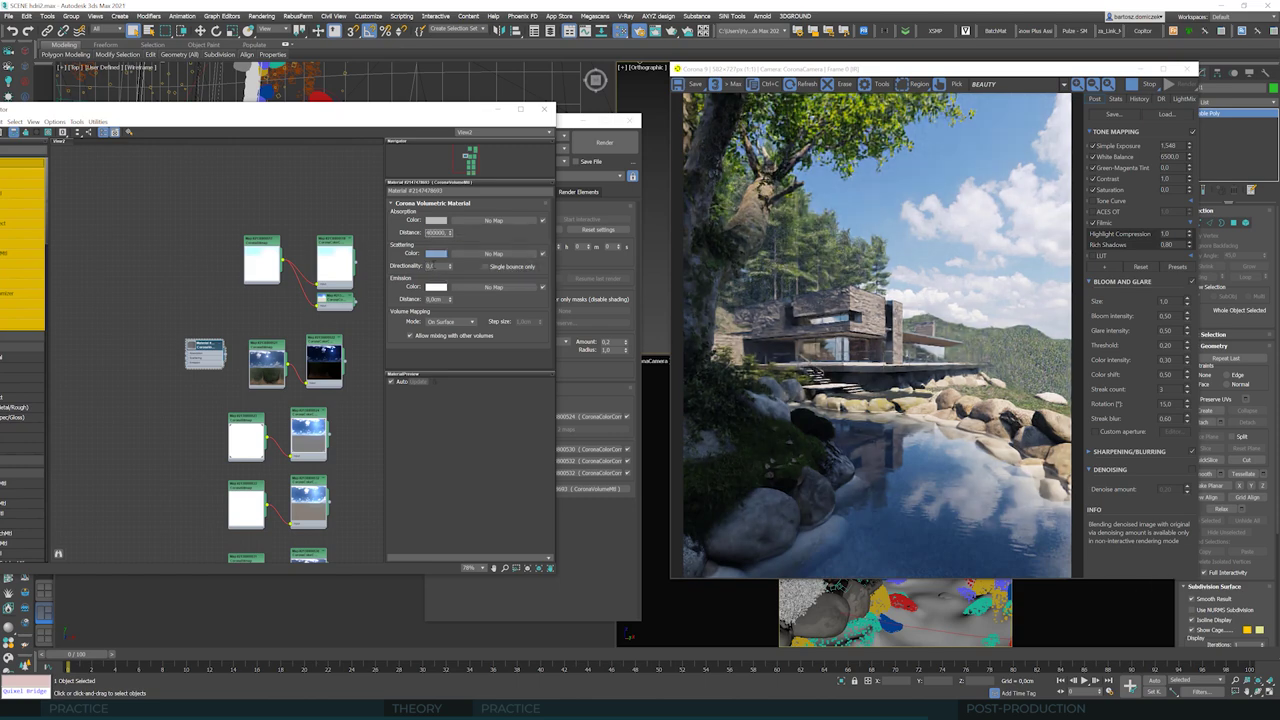
key(Return)
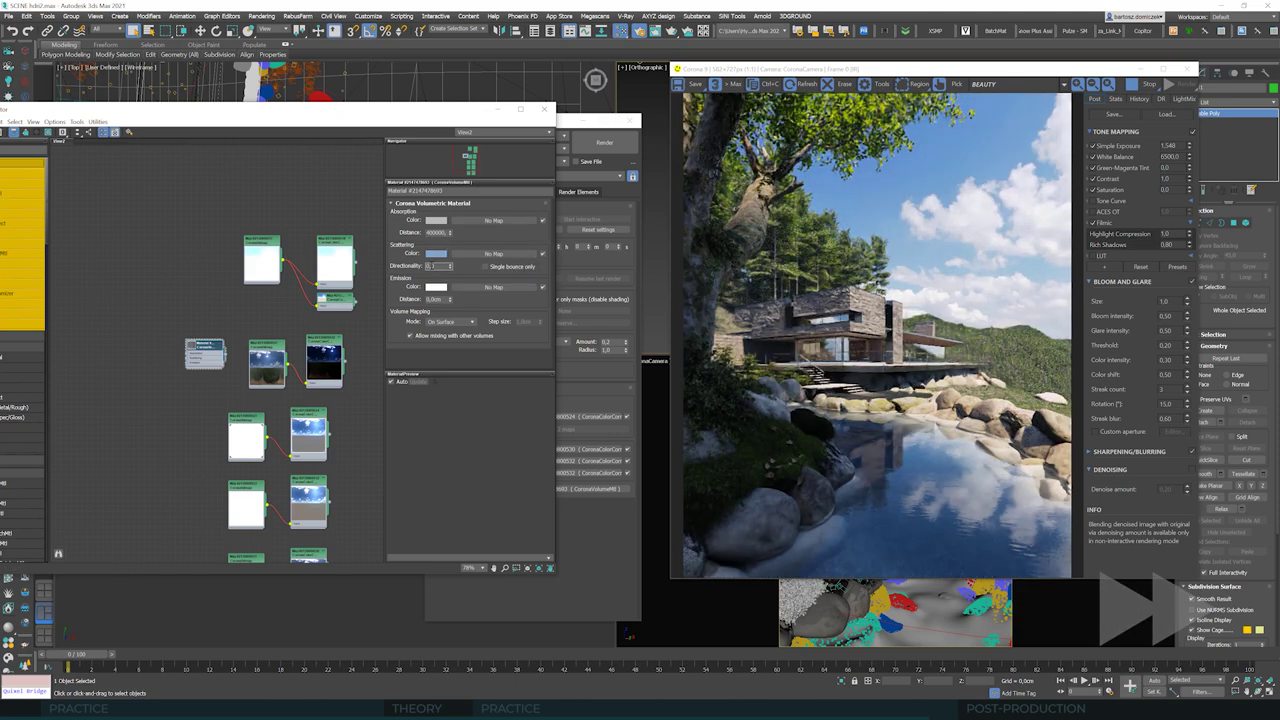
text(0)
key(Return)
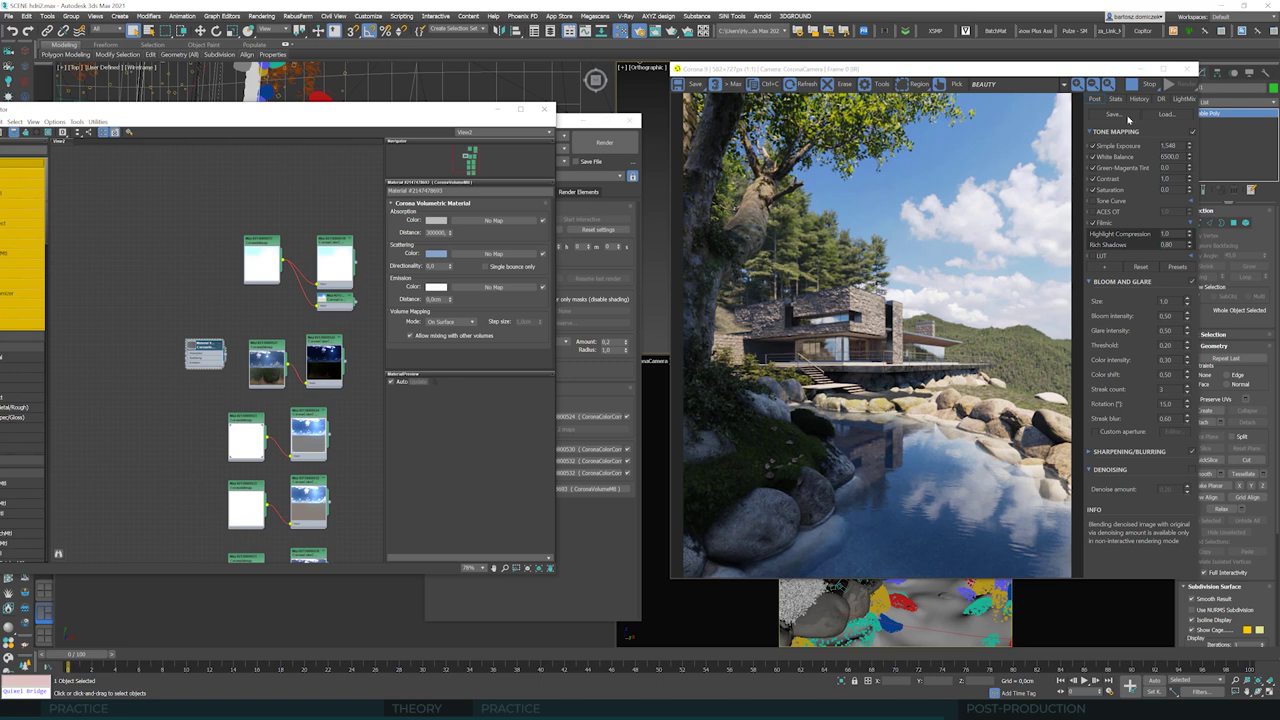
Step: Close the Corona VFB, unhide the vegetation layer in Layer Explorer, and launch the final render
click(1188, 67)
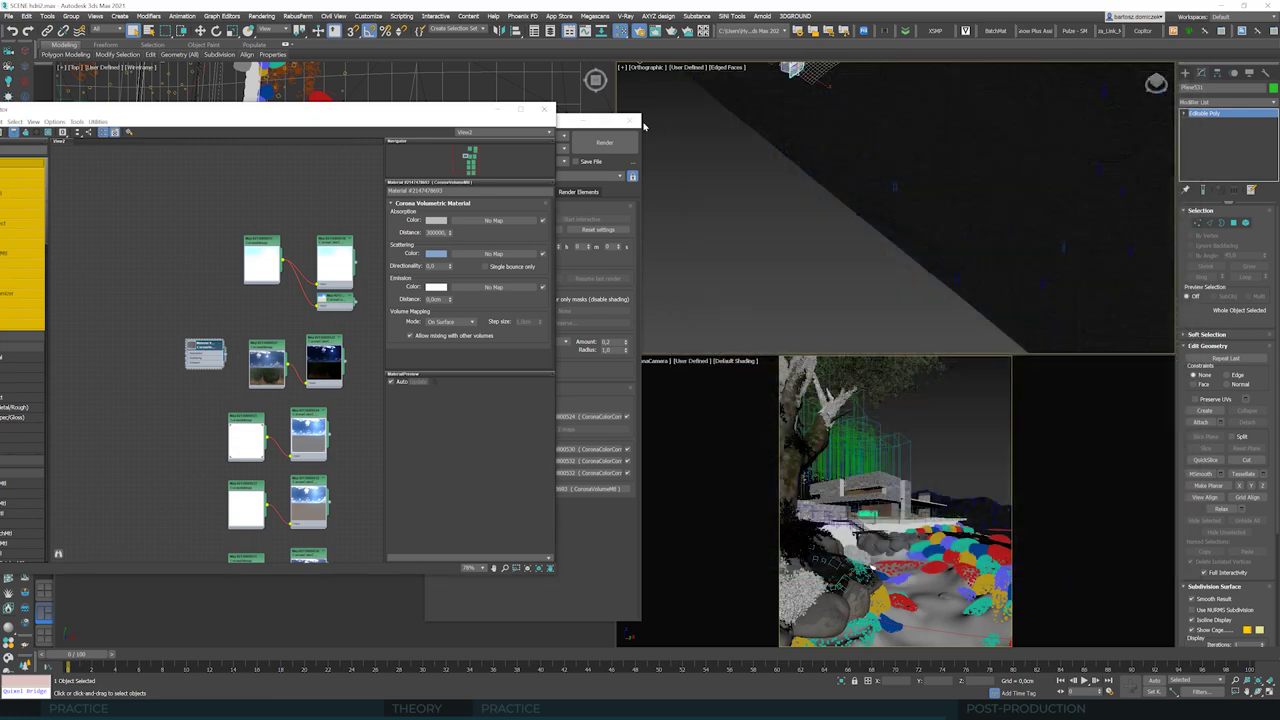
click(551, 32)
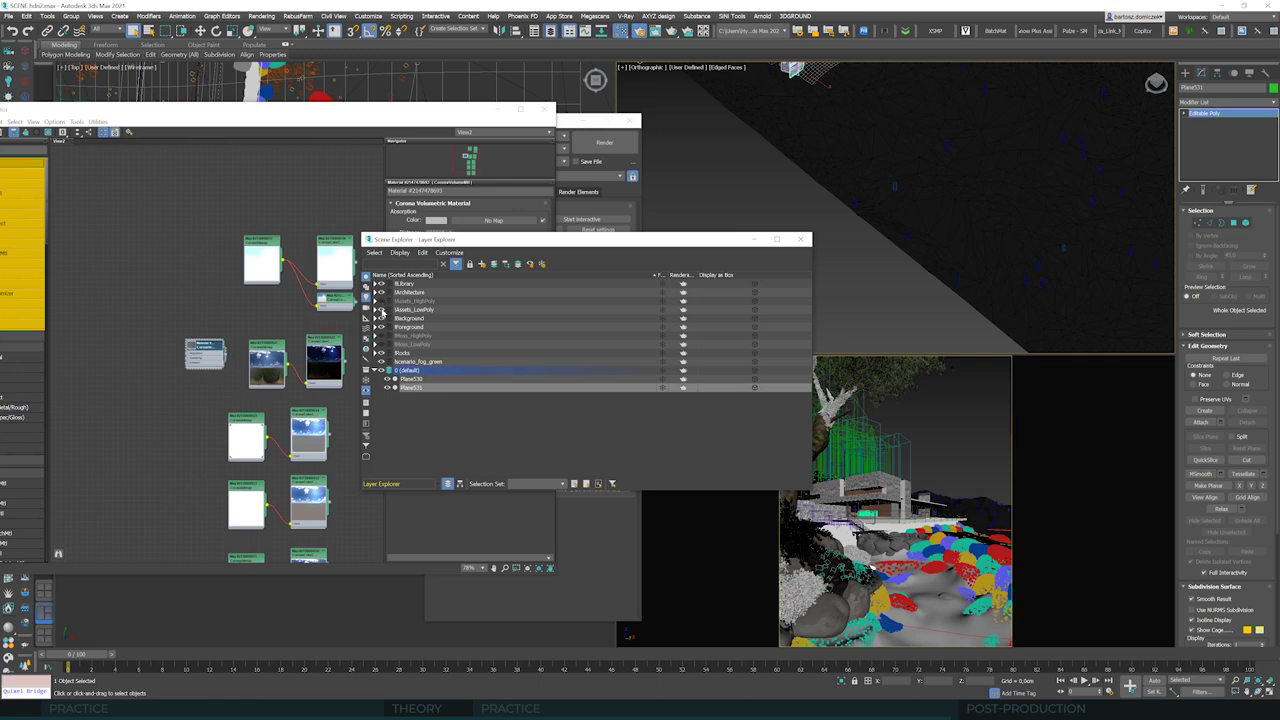
click(381, 309)
click(800, 239)
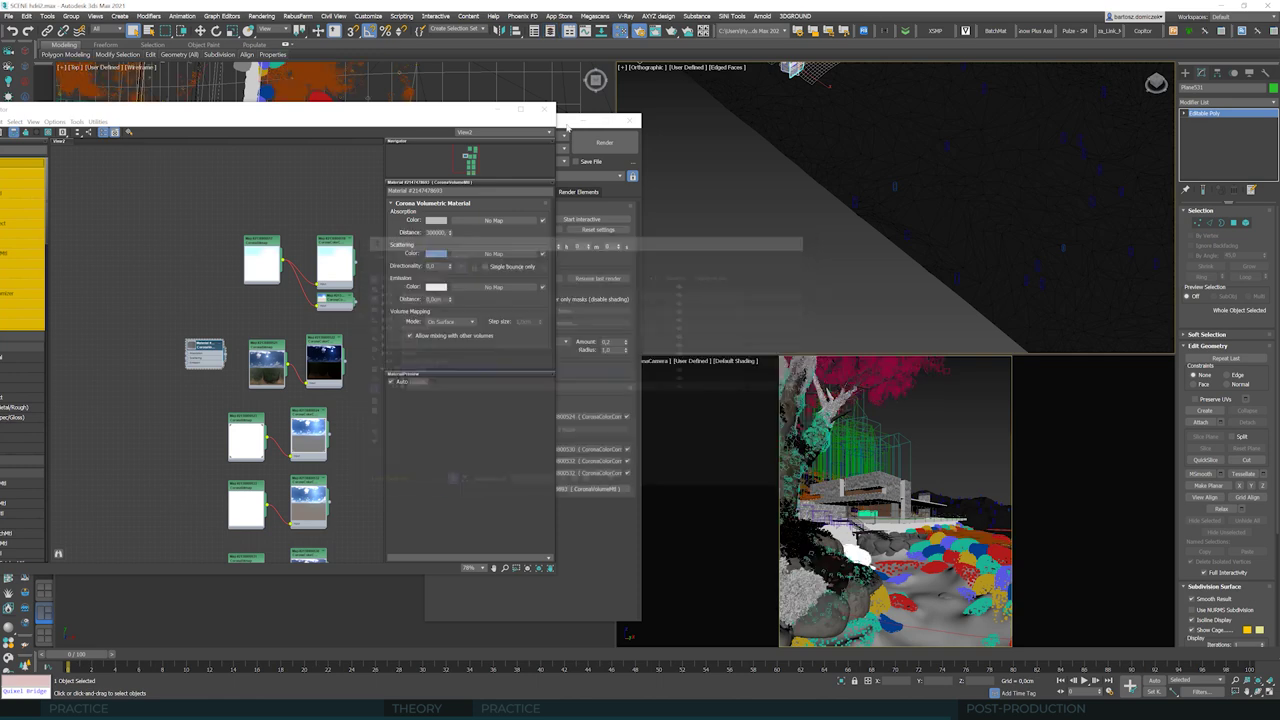
click(545, 108)
drag(518, 120, 710, 122)
click(796, 144)
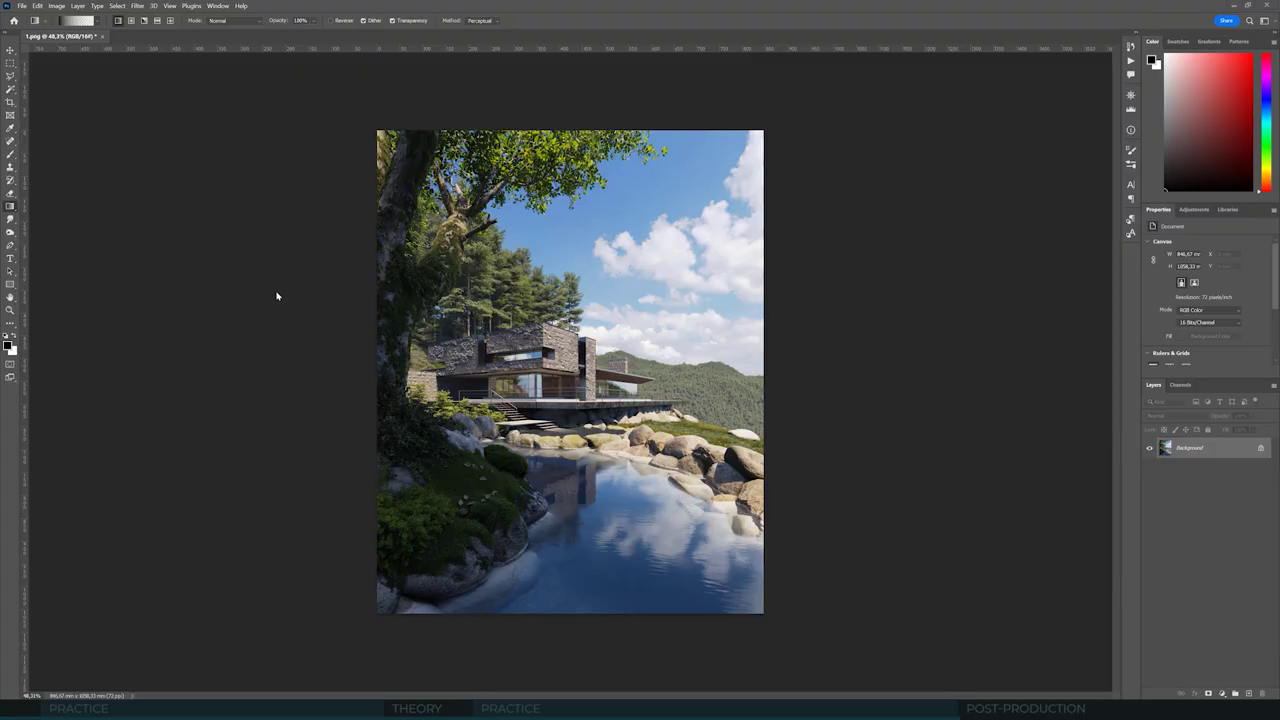
Step: Add a Curves layer with a raised upper point and a lowered shadow point
click(1195, 210)
click(1199, 249)
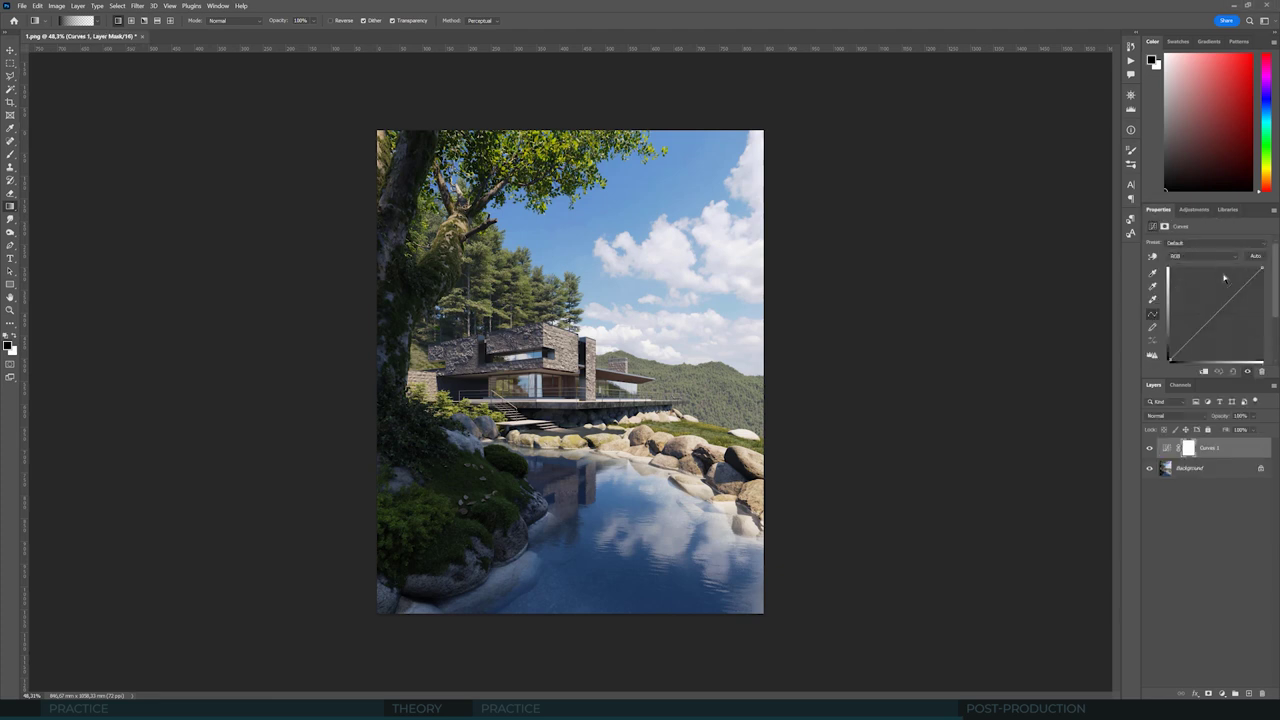
drag(1226, 298, 1225, 300)
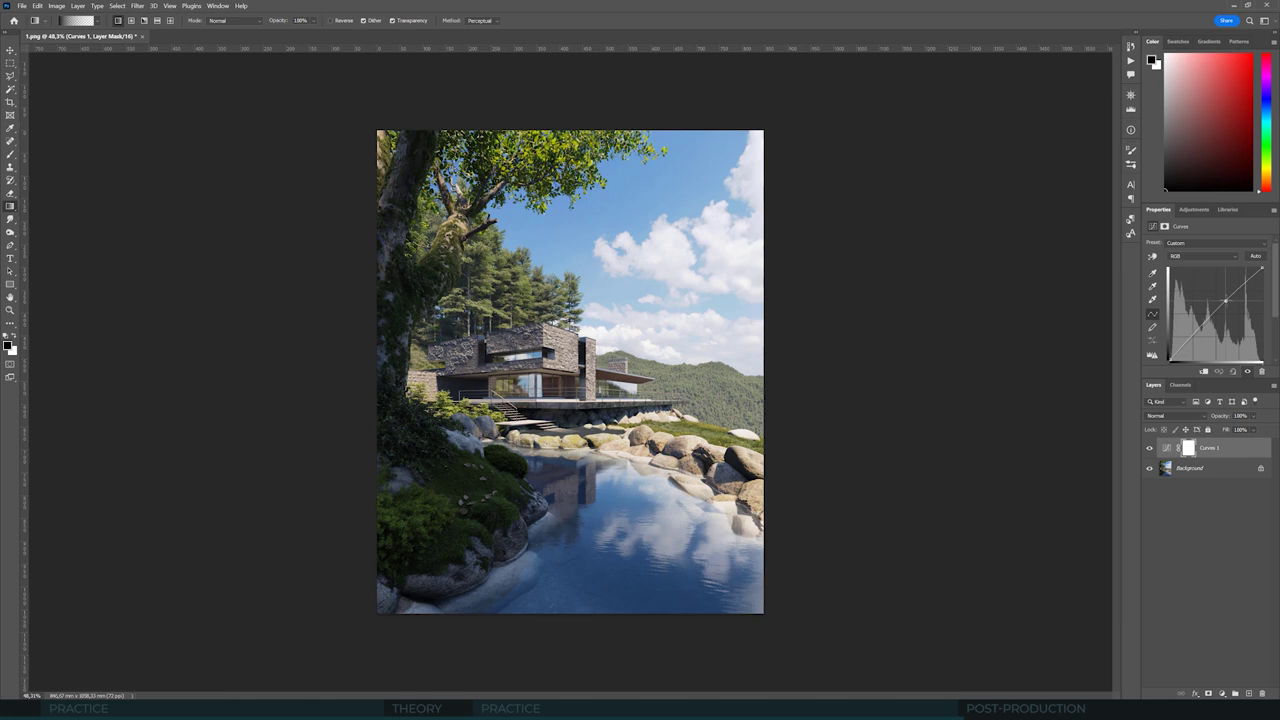
click(1194, 334)
click(1149, 448)
click(1149, 448)
click(1149, 448)
click(1149, 448)
Step: Fine-tune the two Curves 1 points and toggle the layer to compare
drag(1225, 301, 1193, 338)
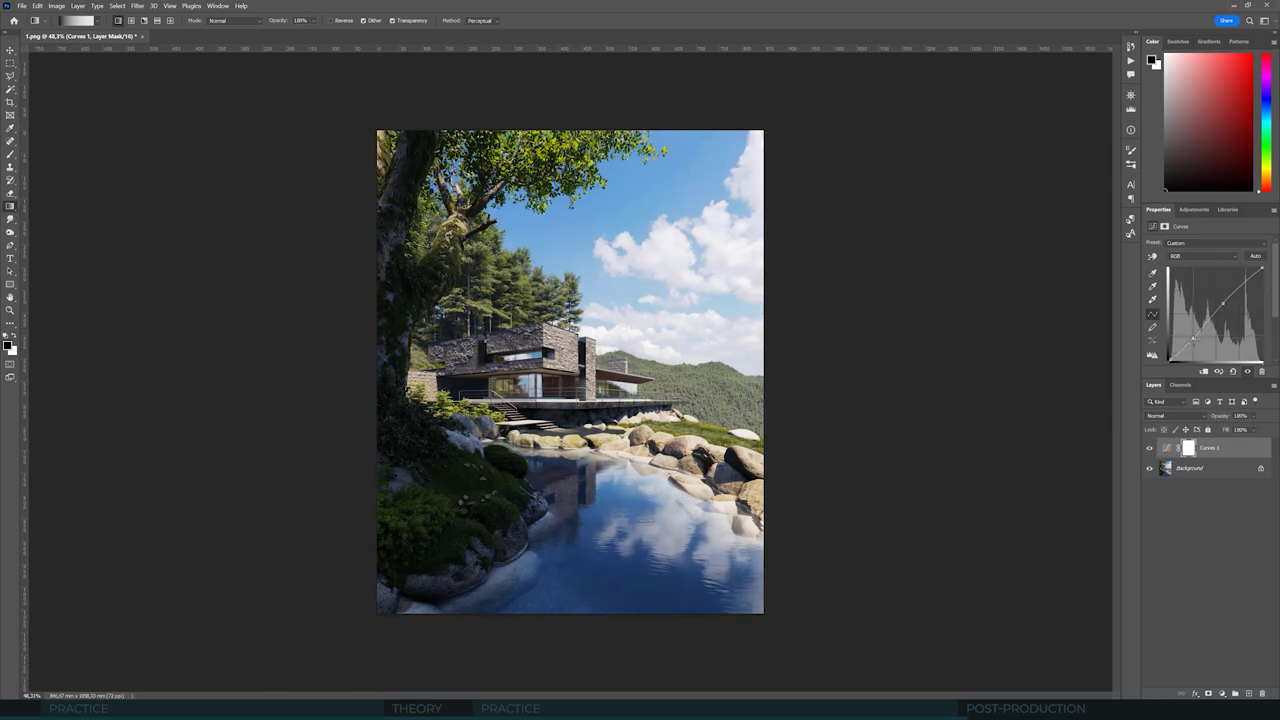
double_click(1156, 451)
click(1020, 126)
click(1149, 448)
click(1149, 448)
click(1149, 448)
click(1149, 448)
Step: Add a Curves 2 layer that darkens the midtones and the bright sky sampled from the image
click(1193, 209)
click(1199, 240)
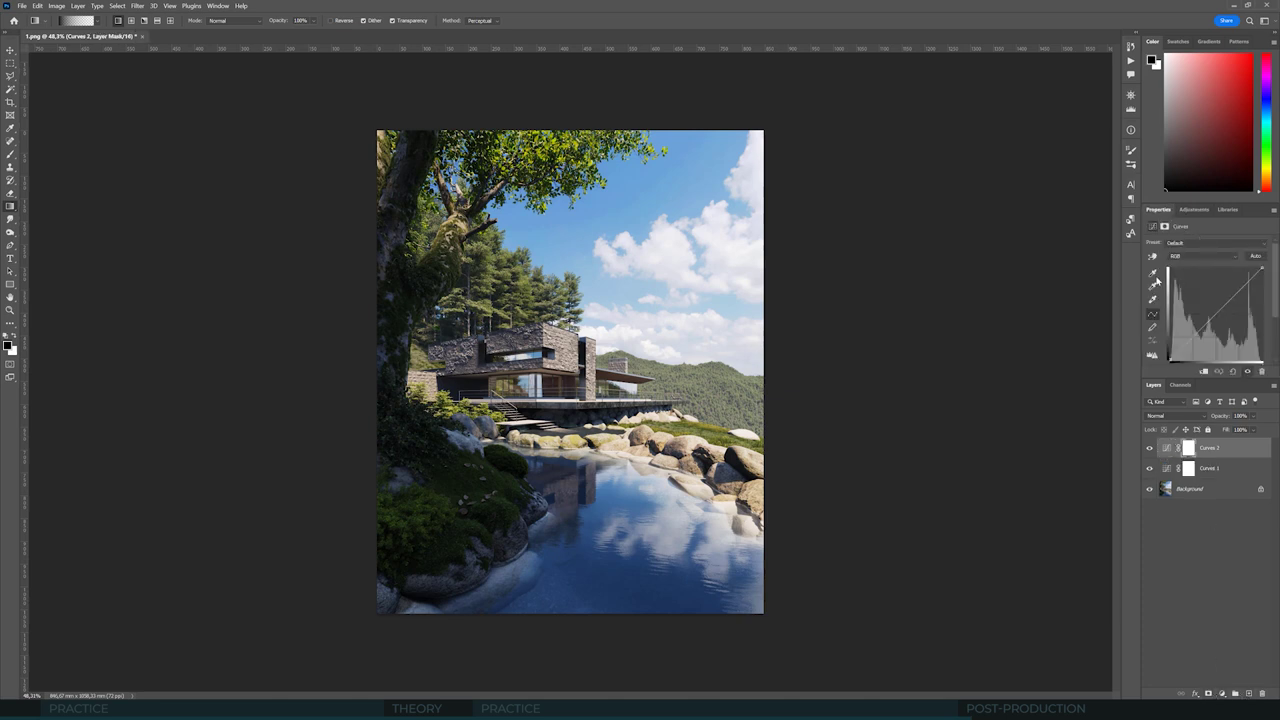
click(1152, 257)
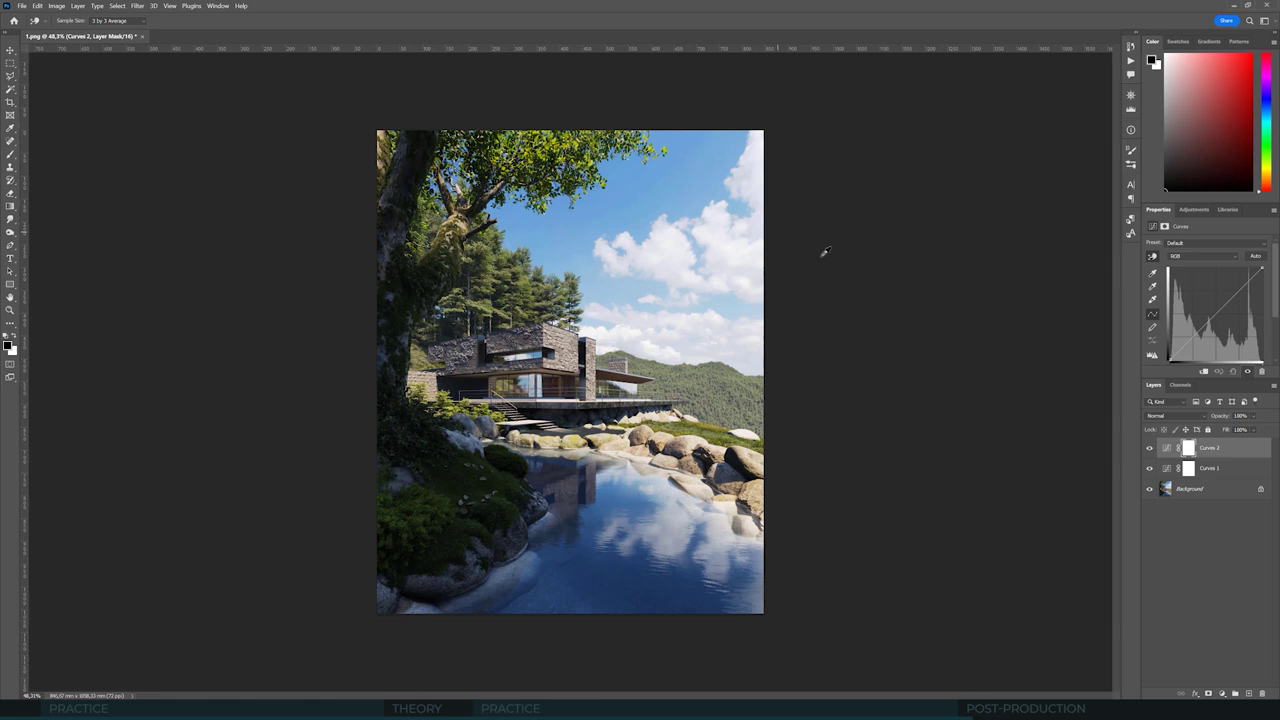
drag(409, 606, 396, 617)
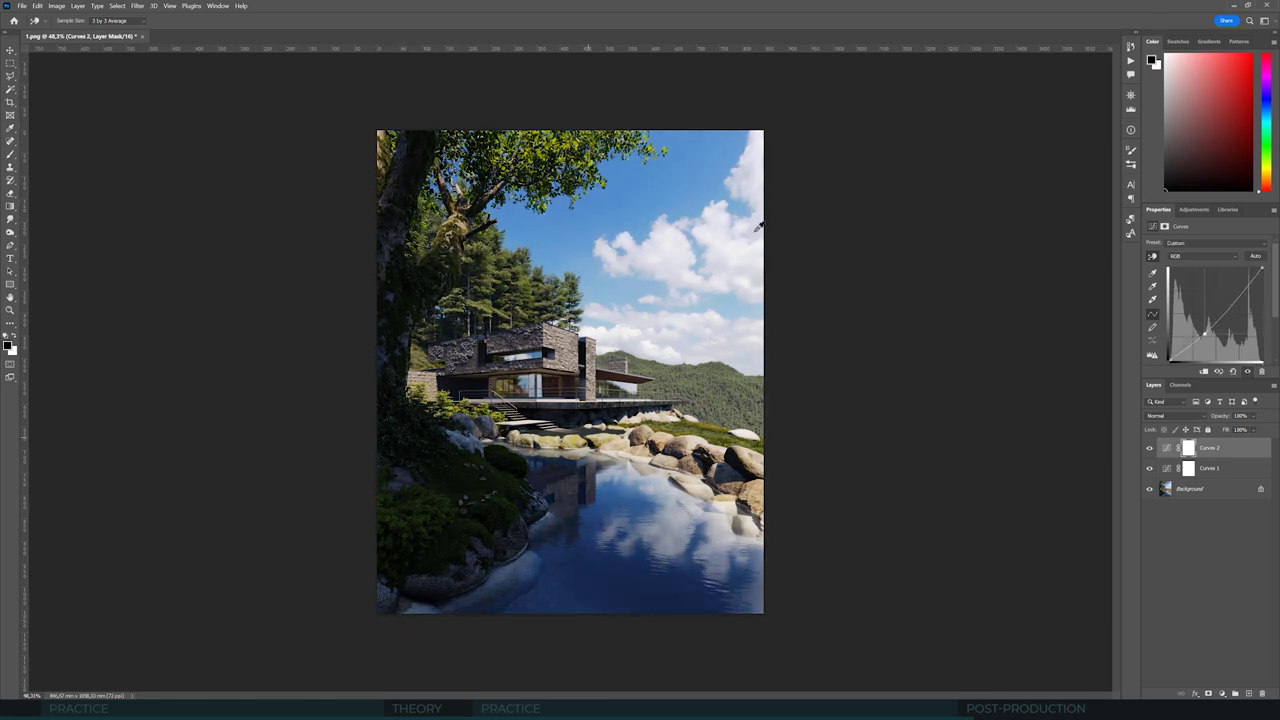
click(762, 152)
drag(762, 152, 758, 161)
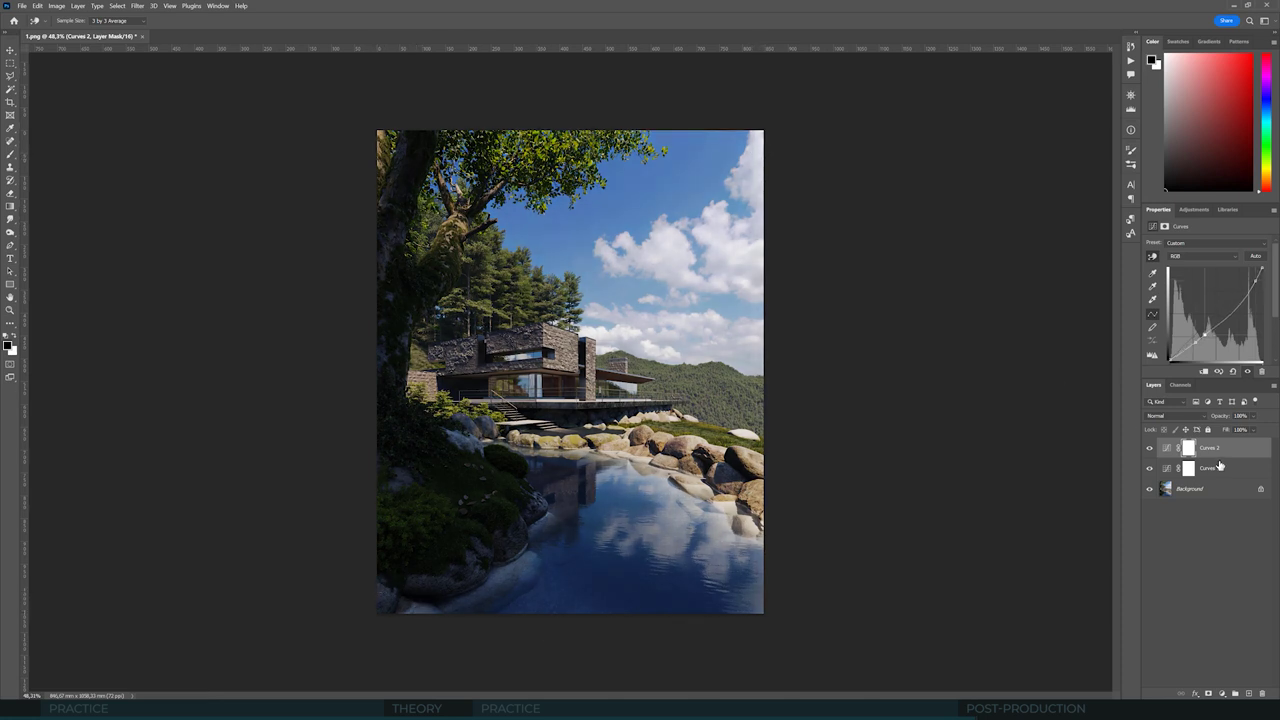
Step: Fill the Curves 2 mask with black and make white the painting colour
click(1188, 448)
click(10, 207)
mouse_move(10, 207)
mouse_down()
mouse_move(50, 216)
mouse_move(48, 205)
mouse_up()
click(390, 170)
click(14, 340)
Step: Drag mask gradients along the bottom, right, top-right, top and top-left edges, then compare
drag(720, 470, 837, 594)
drag(690, 352, 834, 354)
drag(700, 300, 758, 78)
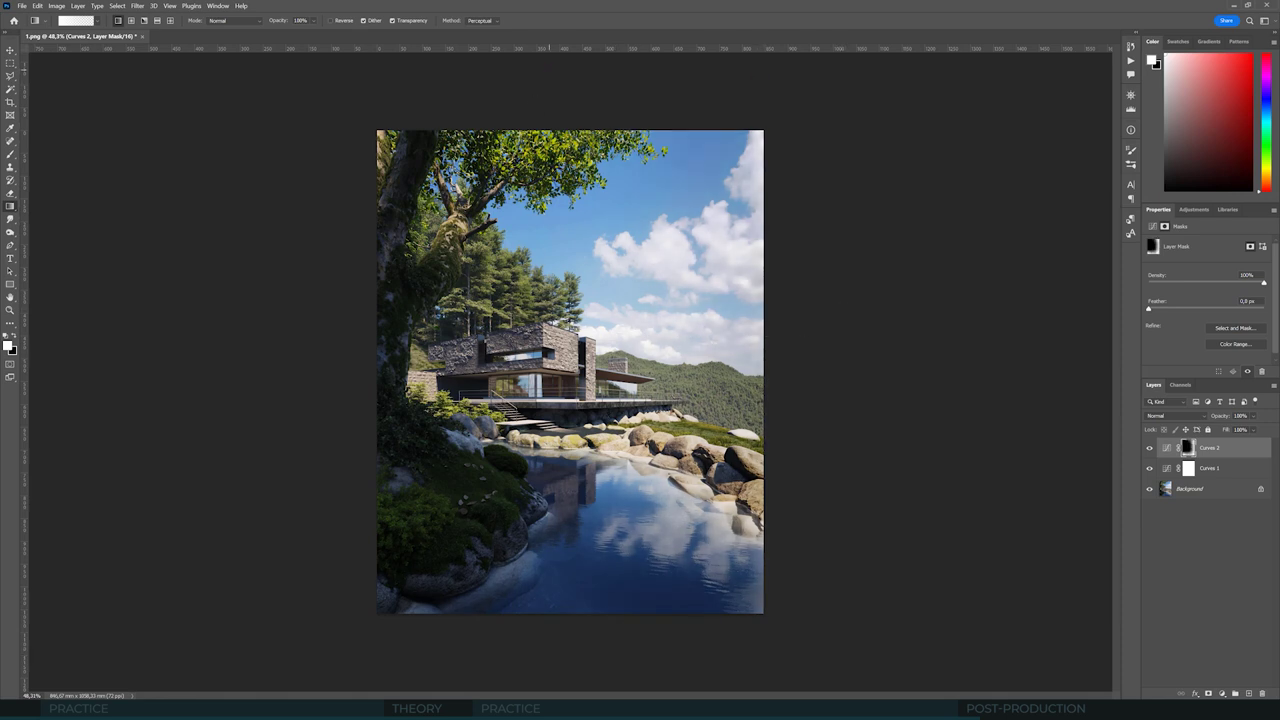
drag(548, 78, 552, 190)
drag(306, 123, 368, 180)
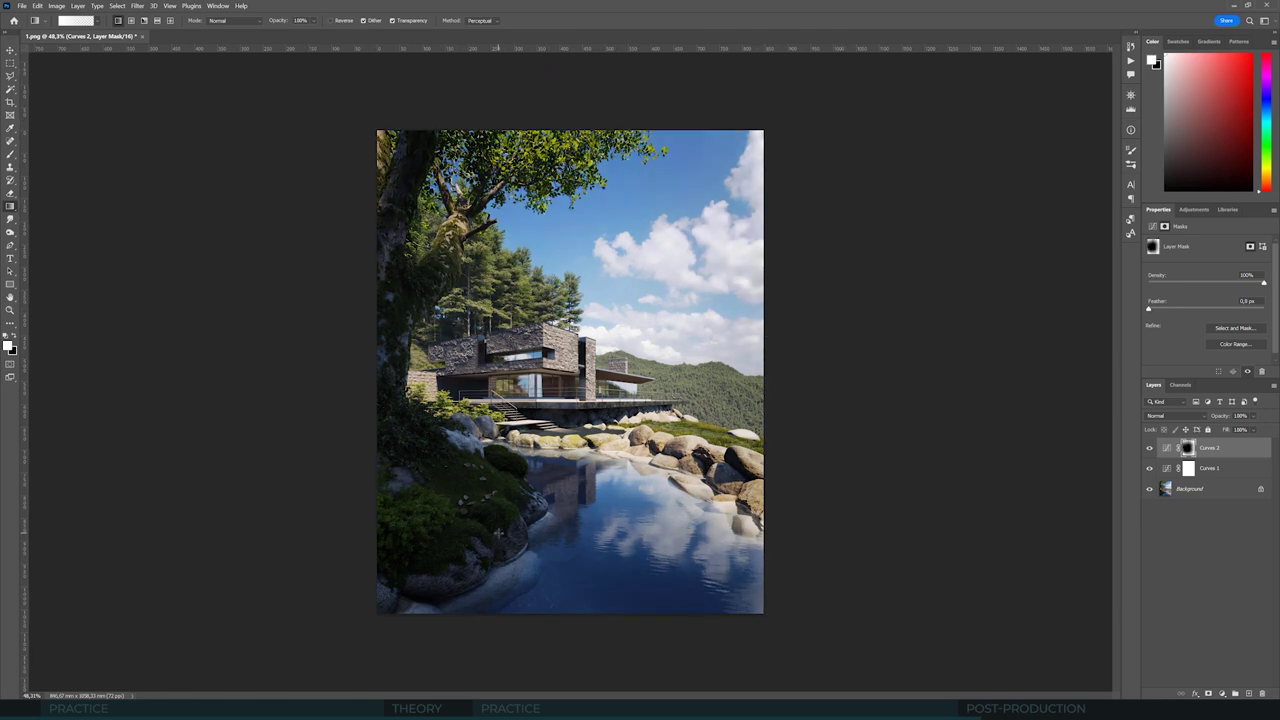
click(1149, 456)
click(1150, 452)
alt+scroll(895, 465, up, 2)
alt+scroll(896, 489, up, 1)
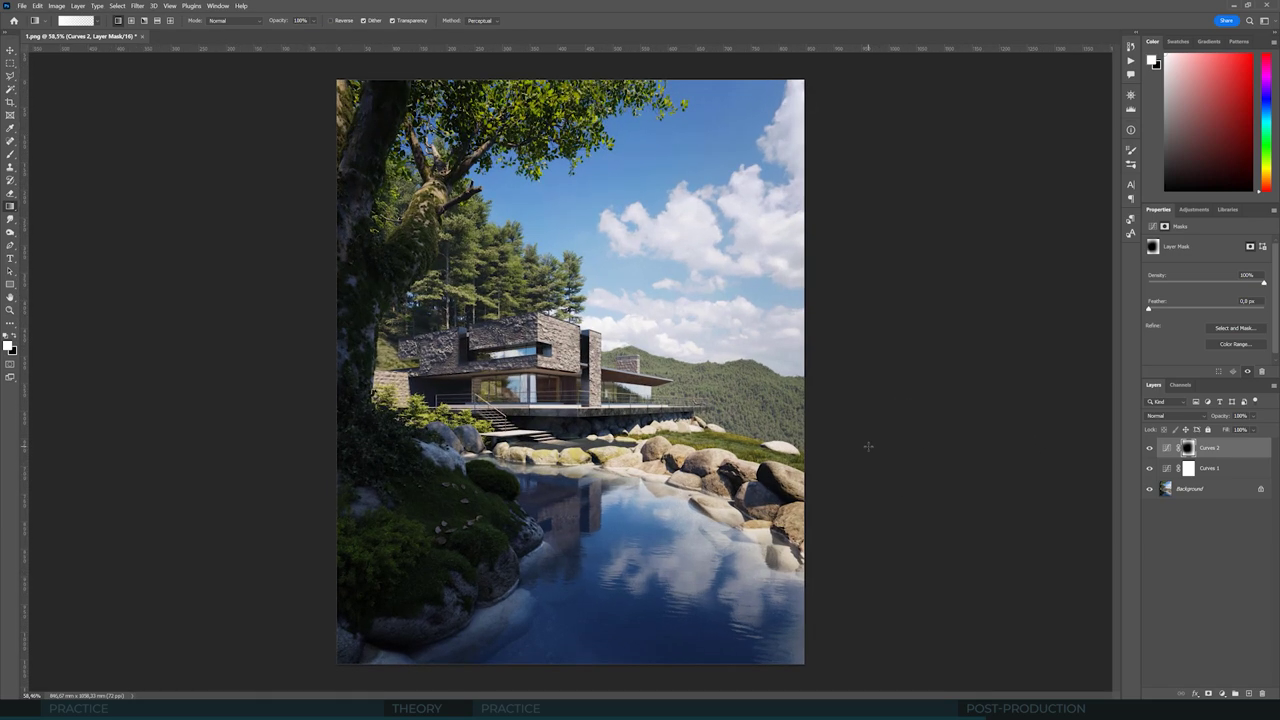
alt+scroll(872, 452, down, 1)
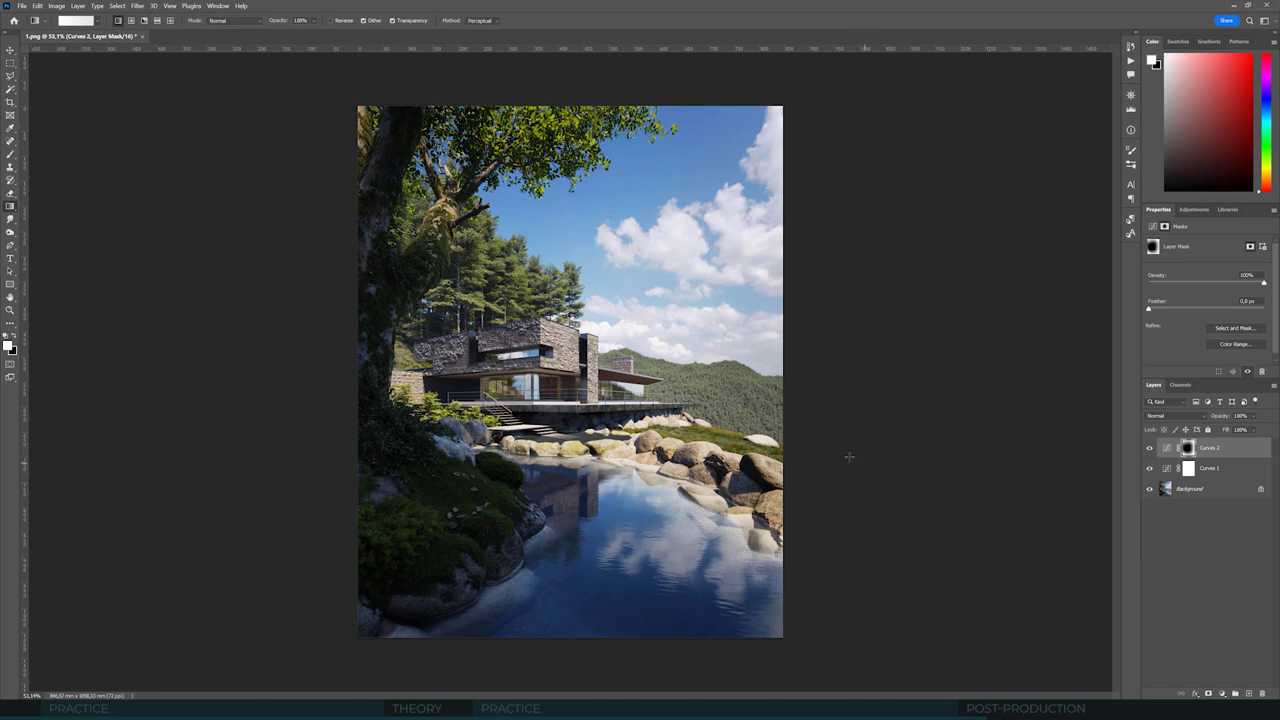
Step: Add a Color Balance layer with Highlights set to Cyan-Red +5 and Yellow-Blue -4
click(1194, 209)
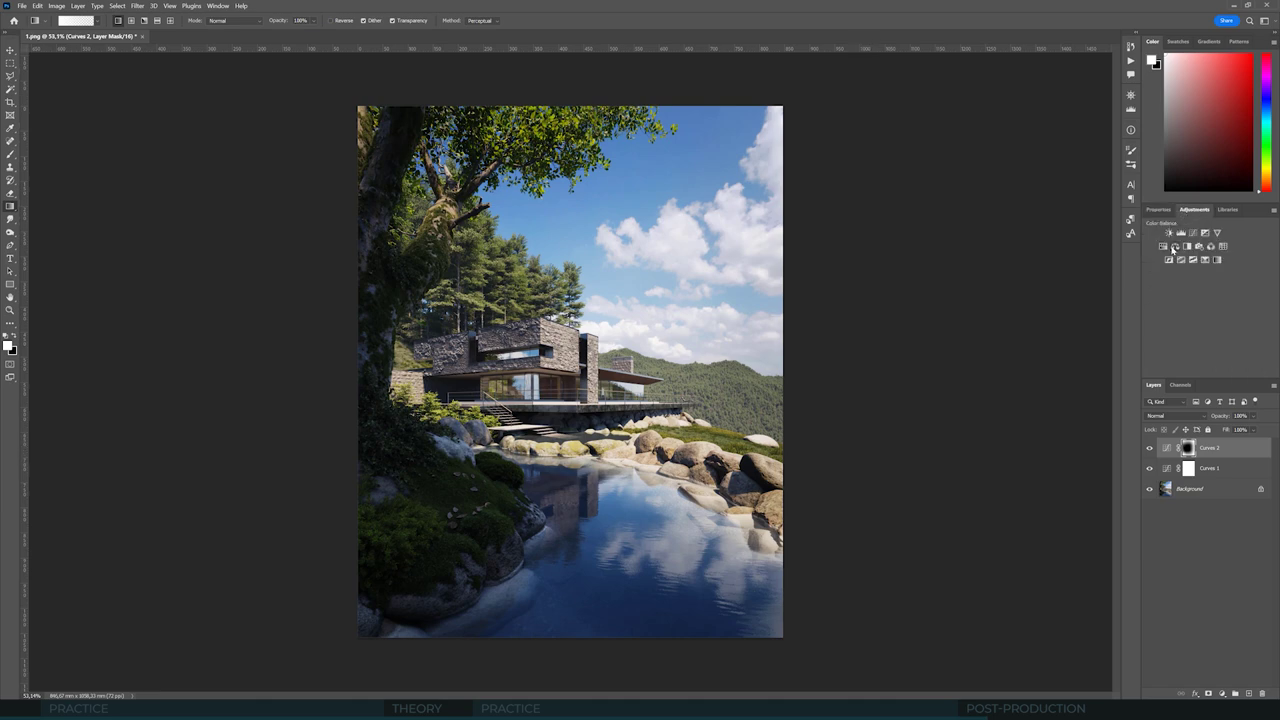
click(1175, 247)
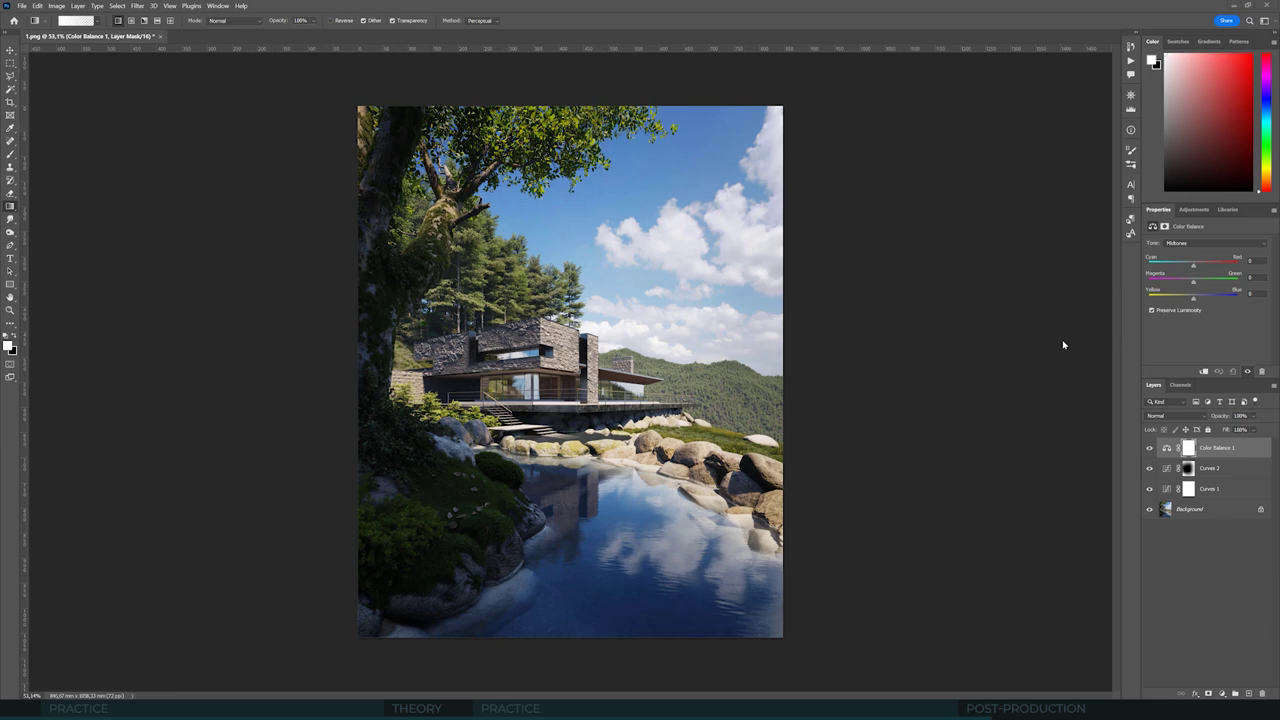
click(1192, 243)
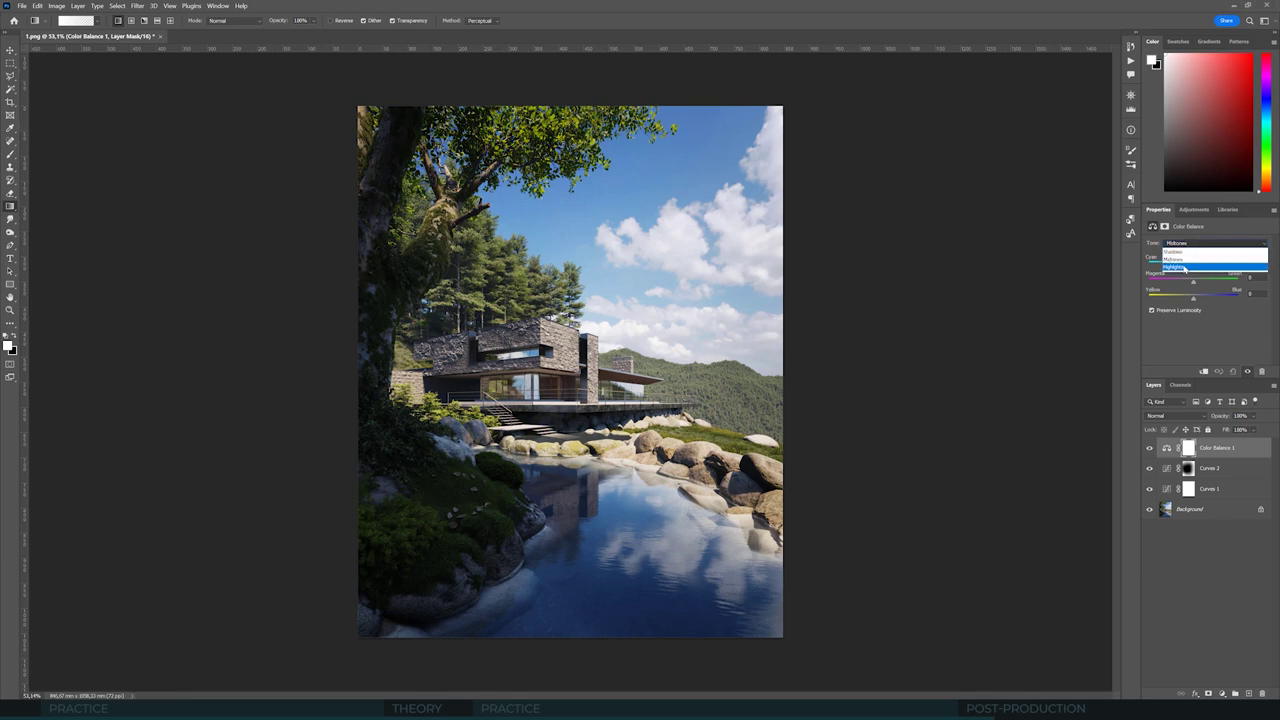
click(1007, 247)
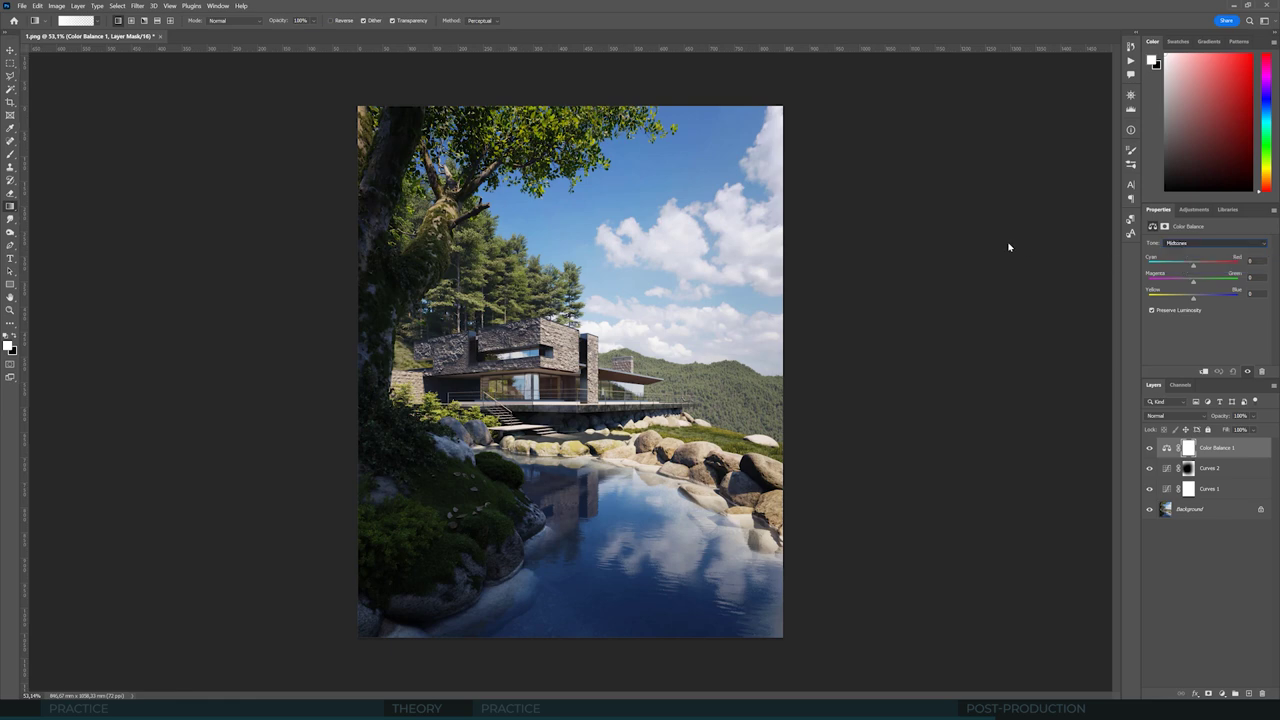
click(1185, 244)
click(1187, 256)
key(Down)
drag(1193, 299, 1196, 268)
Step: Toggle Color Balance 1 off and on to compare the highlight warming
click(1149, 448)
click(1149, 448)
click(1149, 448)
click(1149, 448)
Step: Switch the tone to Shadows and set their Yellow-Blue value to -2
click(1197, 242)
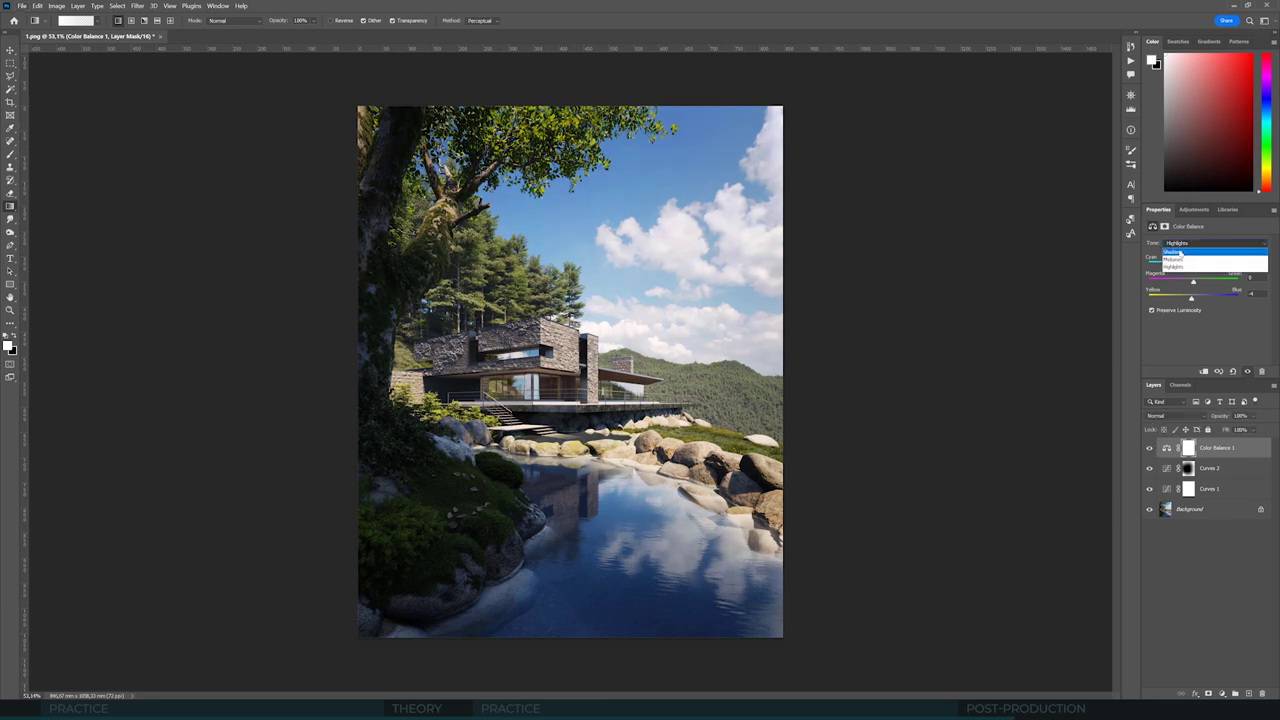
click(1183, 251)
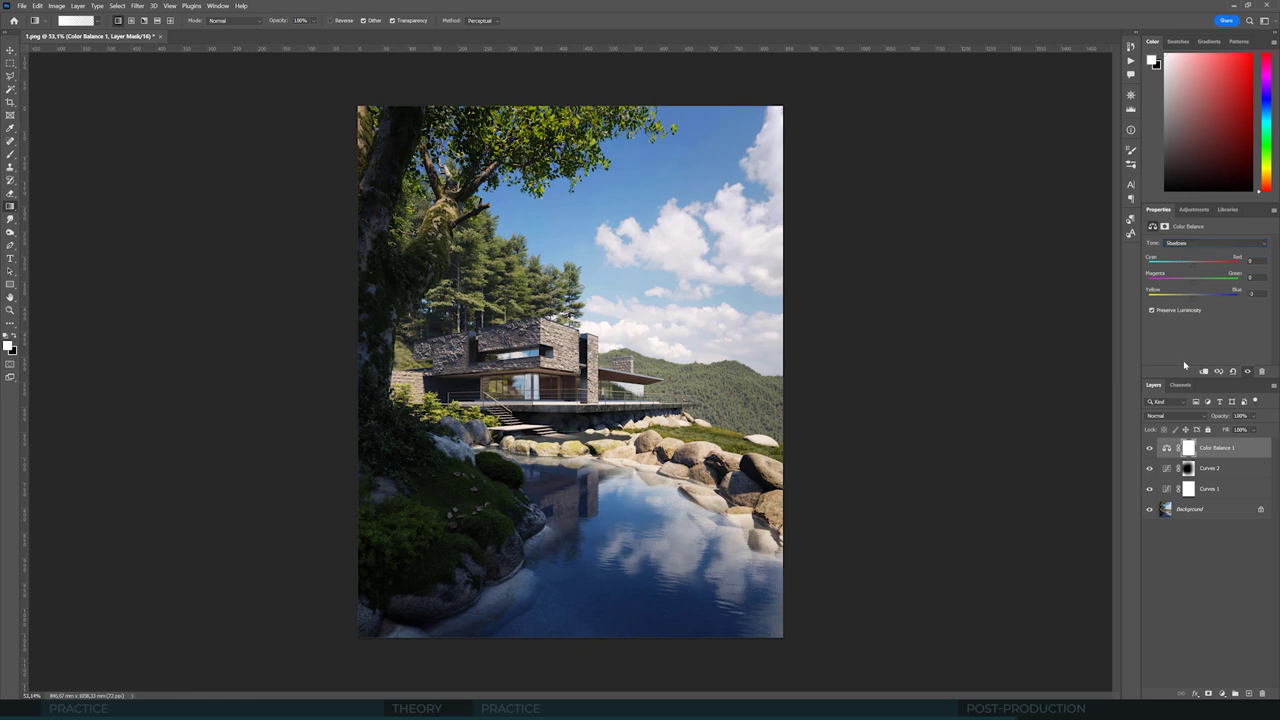
click(1149, 448)
click(1149, 448)
click(1149, 448)
click(1149, 448)
click(1149, 448)
Step: Switch to Midtones and set their Cyan-Red and Magenta-Green values to 0
click(1149, 448)
key(Tab)
key(Tab)
text(-2)
key(Up)
key(Down)
click(1188, 245)
click(1190, 257)
drag(1193, 267, 1190, 302)
text(0)
click(1252, 277)
text(0)
Step: Toggle Color Balance 1 on and off to compare the final balance
click(1149, 448)
click(1149, 448)
click(1149, 448)
click(1149, 448)
click(1149, 448)
click(1149, 448)
click(1193, 211)
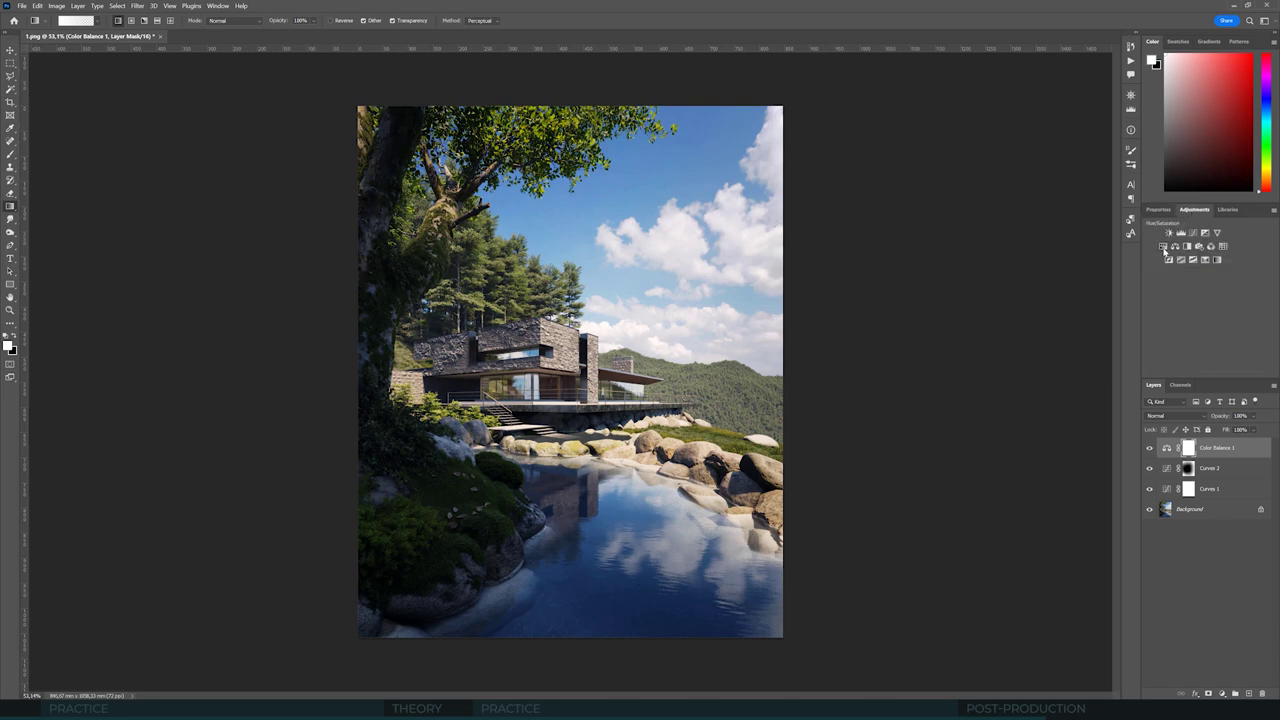
Step: Add a Hue/Saturation layer, try a hue shift, reset to 0, and restrict it to Greens
click(1163, 247)
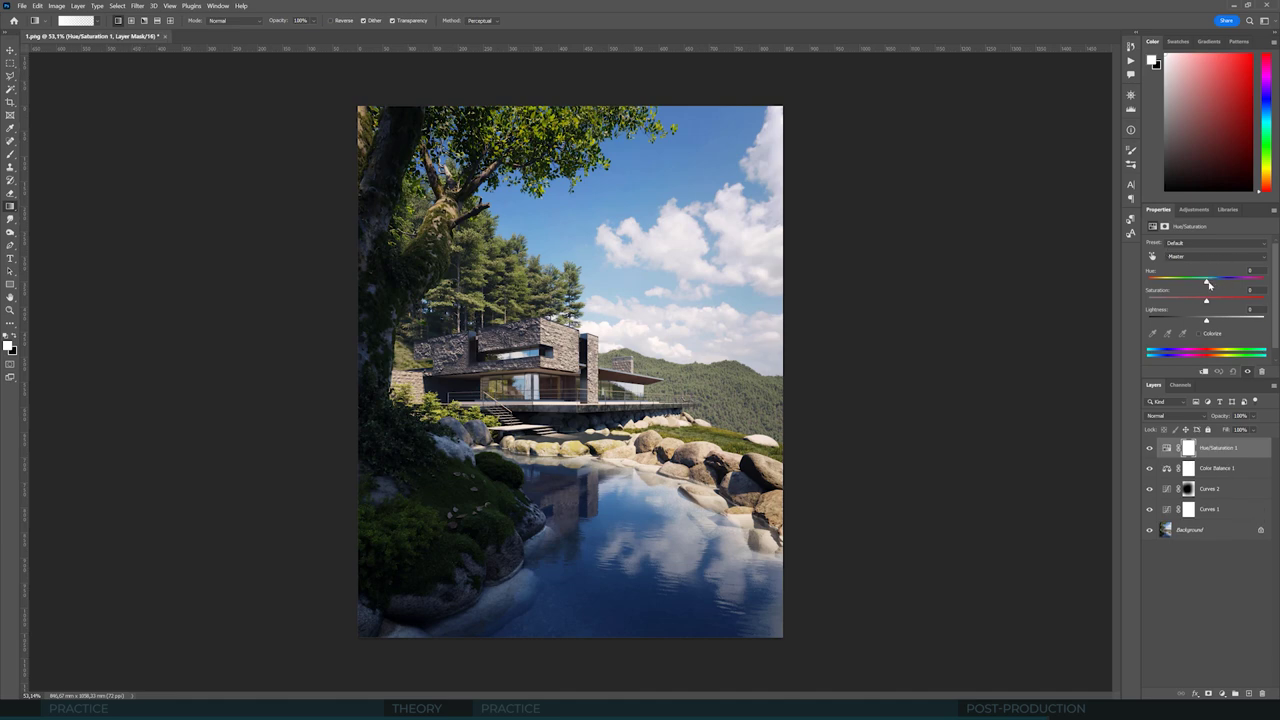
drag(1207, 285, 1202, 321)
text(0)
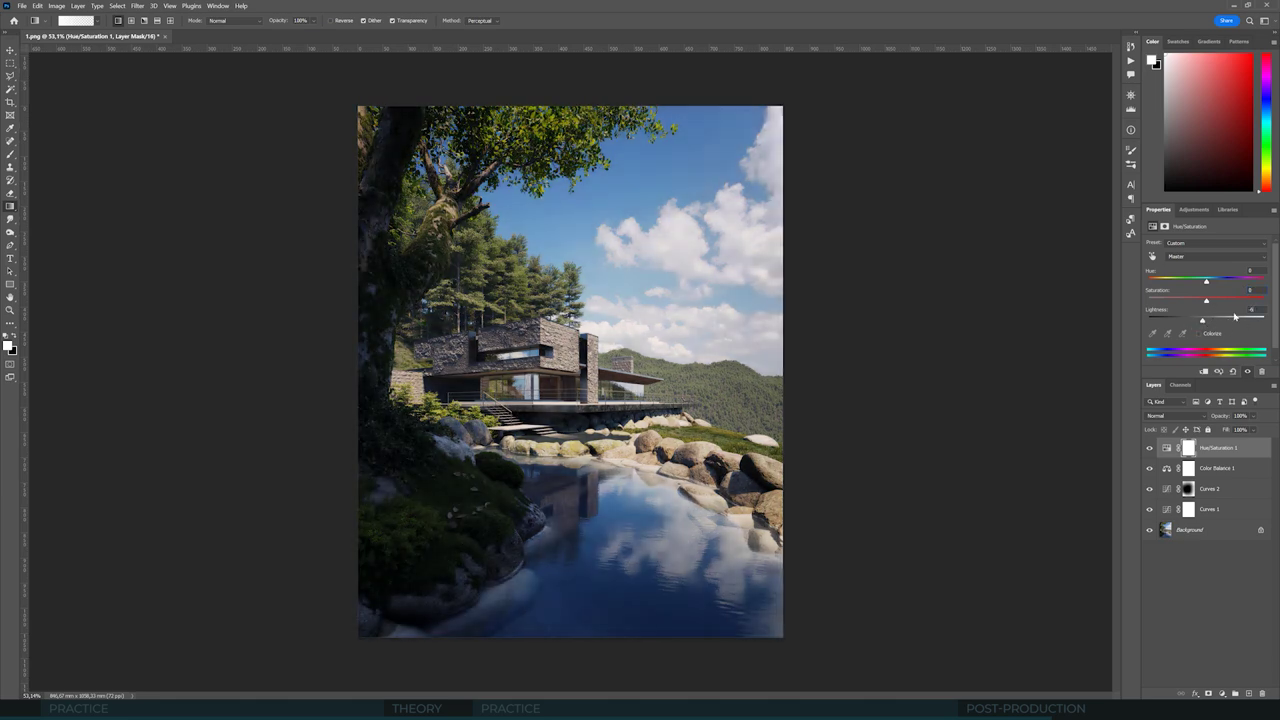
key(Return)
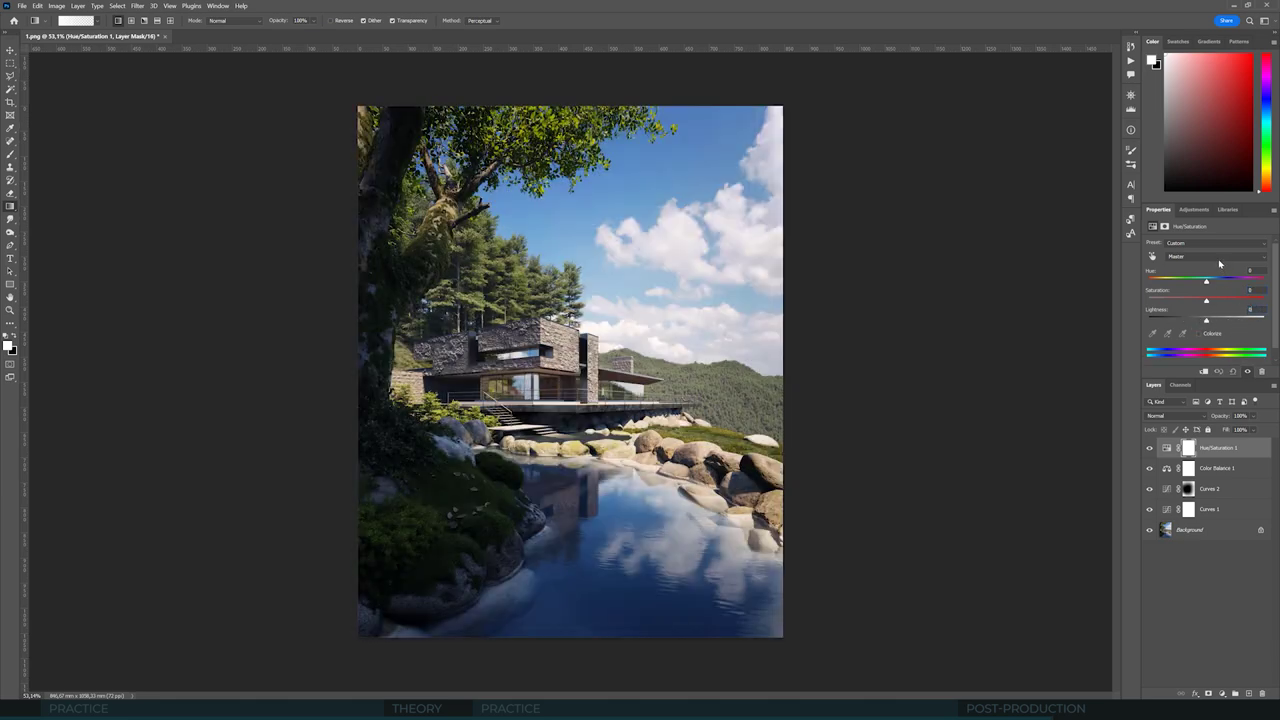
click(1188, 258)
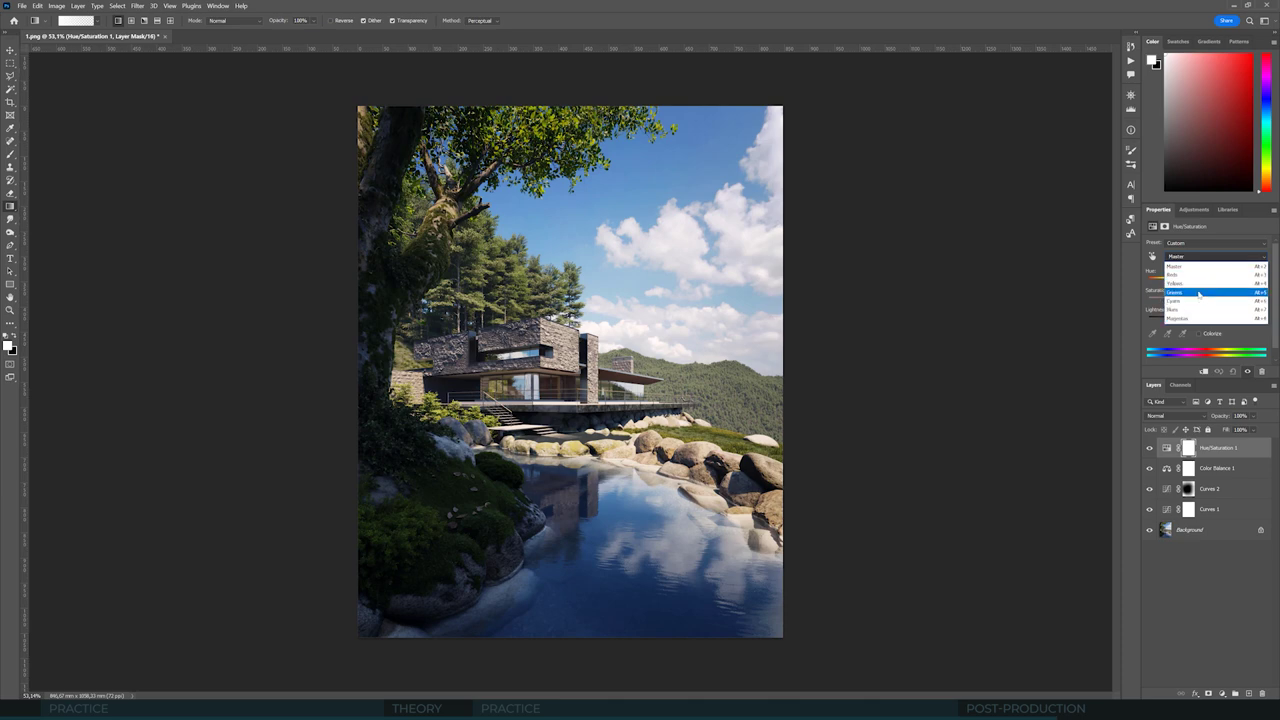
click(1199, 292)
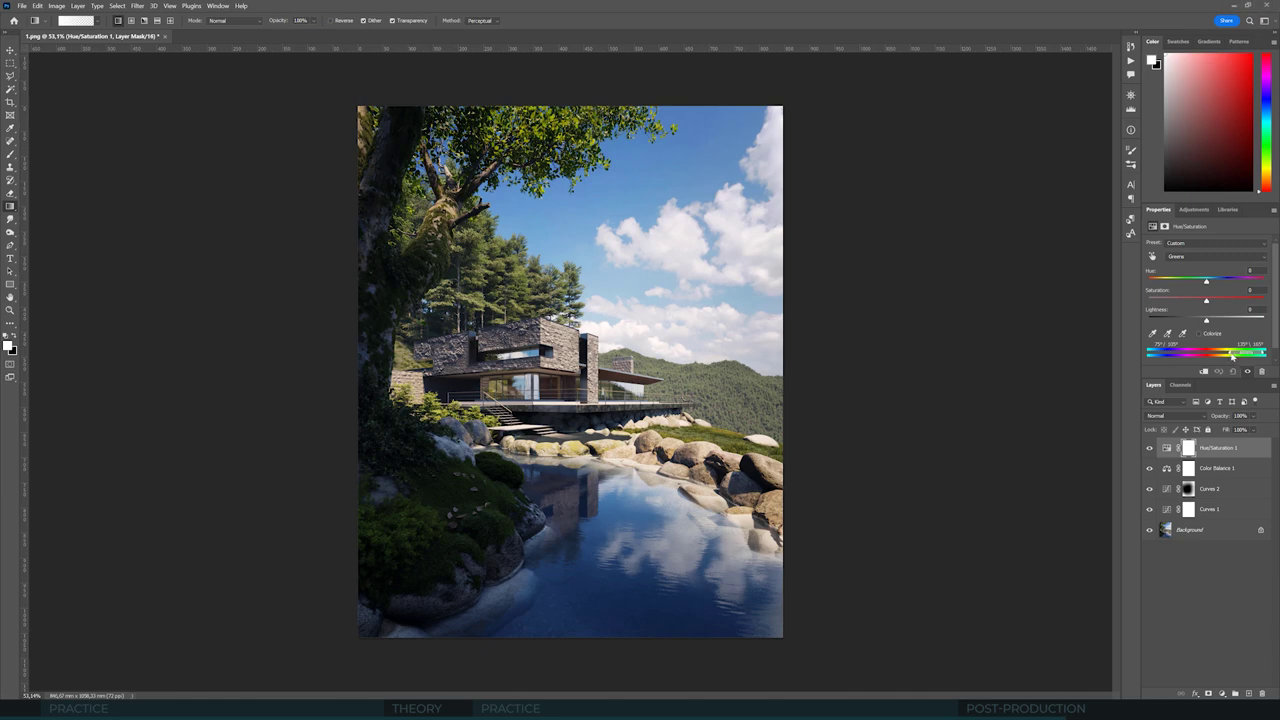
Step: Sample the sky to target Cyans, widen the range, and set Hue +4, Saturation -12, Lightness -15
click(1180, 257)
click(1184, 266)
click(1152, 256)
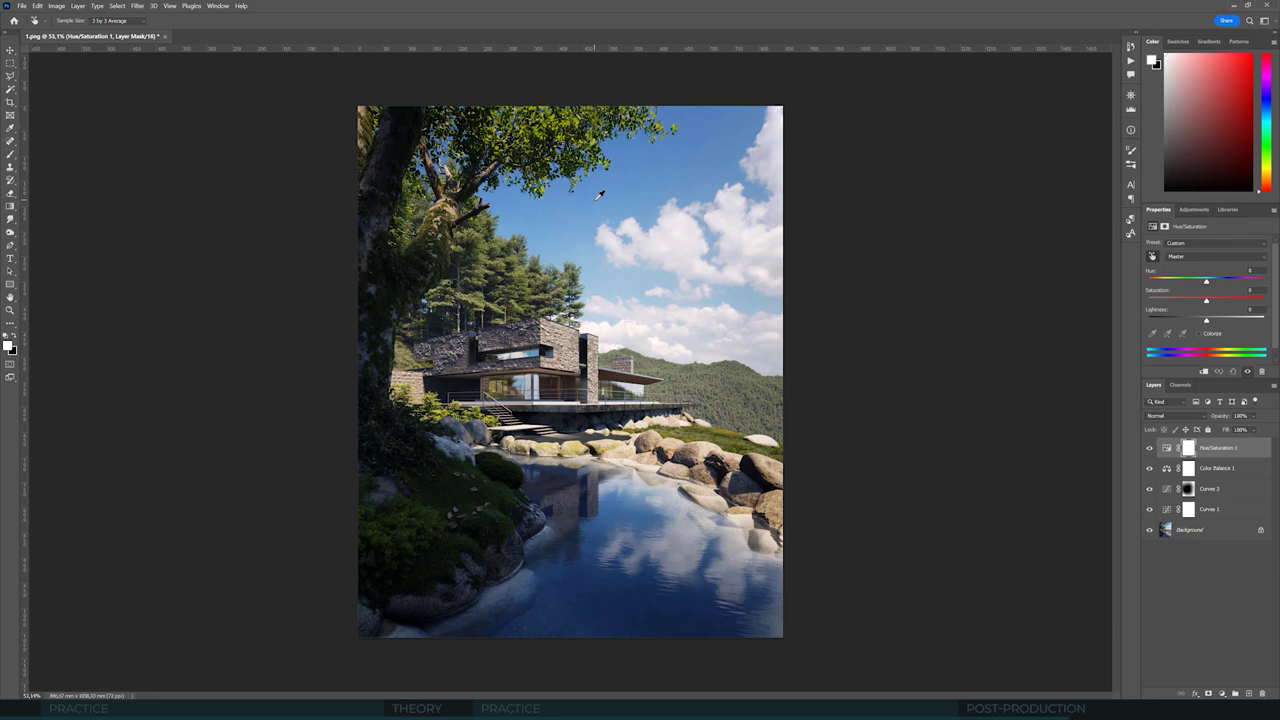
click(600, 194)
drag(1206, 300, 1276, 307)
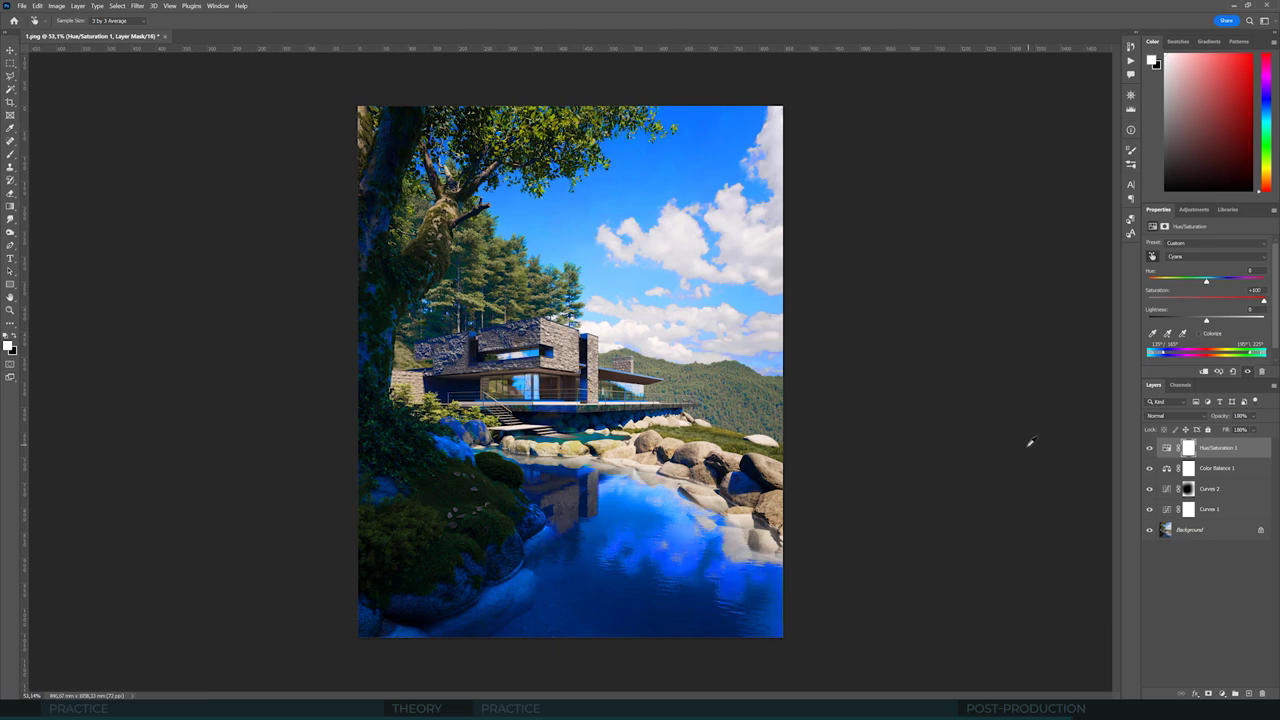
alt+scroll(642, 424, up, 2)
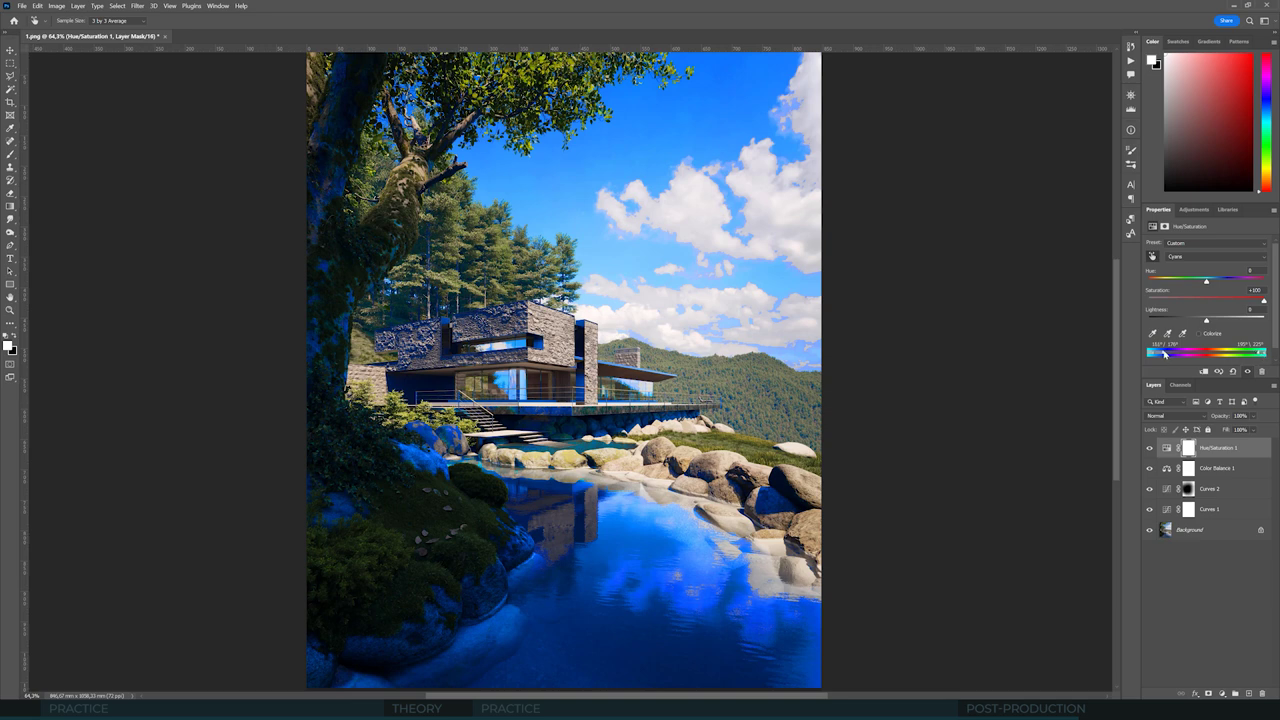
drag(1160, 354, 1164, 358)
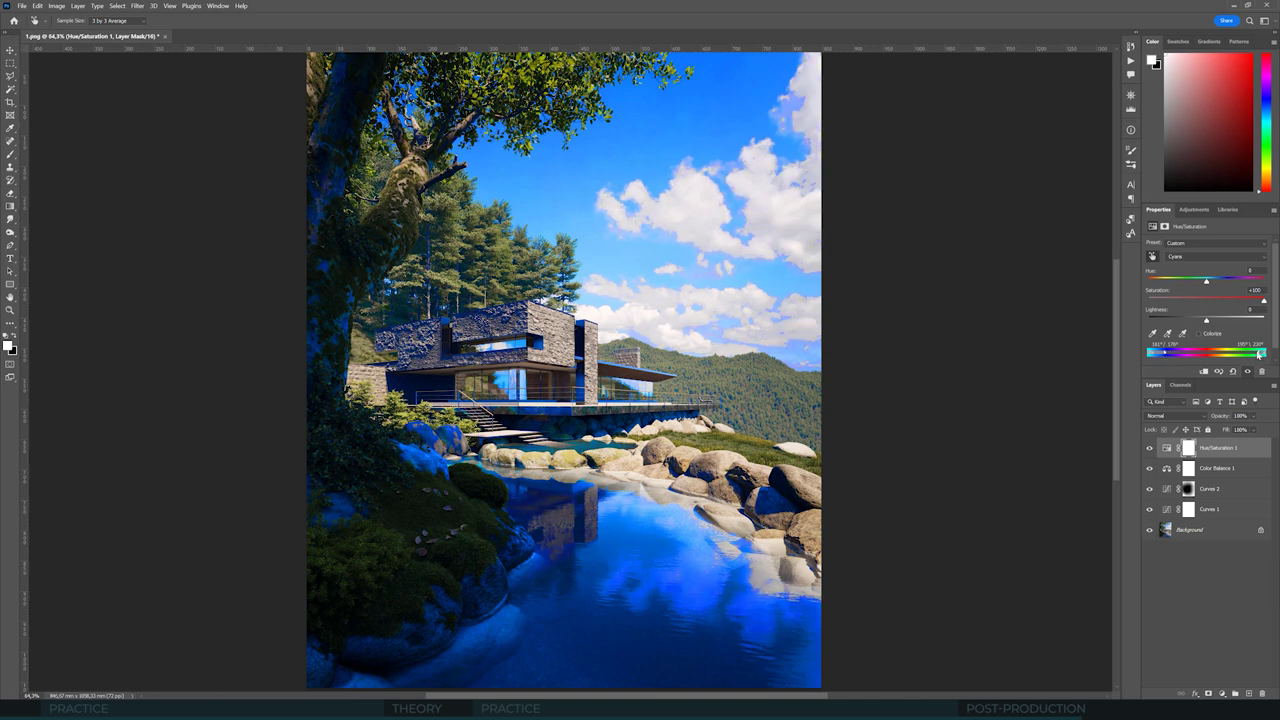
drag(1212, 299, 1207, 303)
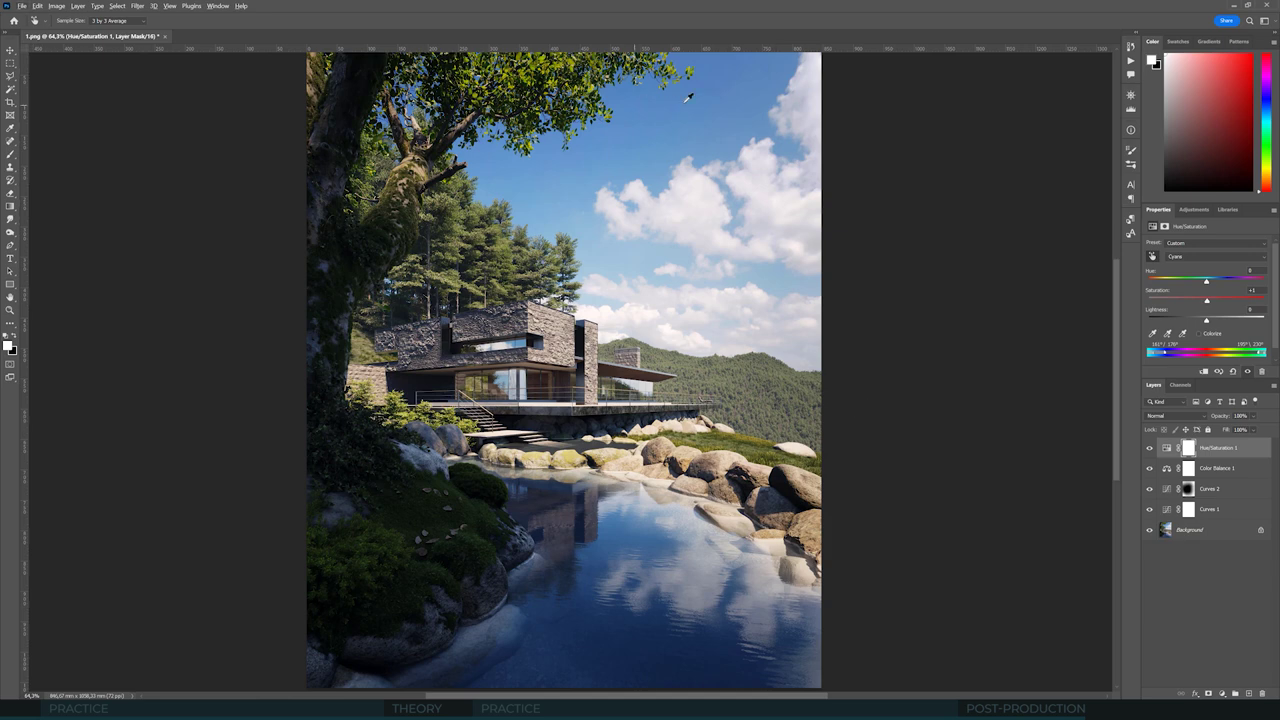
drag(1206, 302, 1198, 324)
drag(1206, 281, 1208, 284)
Step: Toggle Hue/Saturation 1 off and on to compare the muted cyans before and after
click(10, 49)
alt+scroll(471, 363, down, 2)
alt+scroll(471, 363, down, 1)
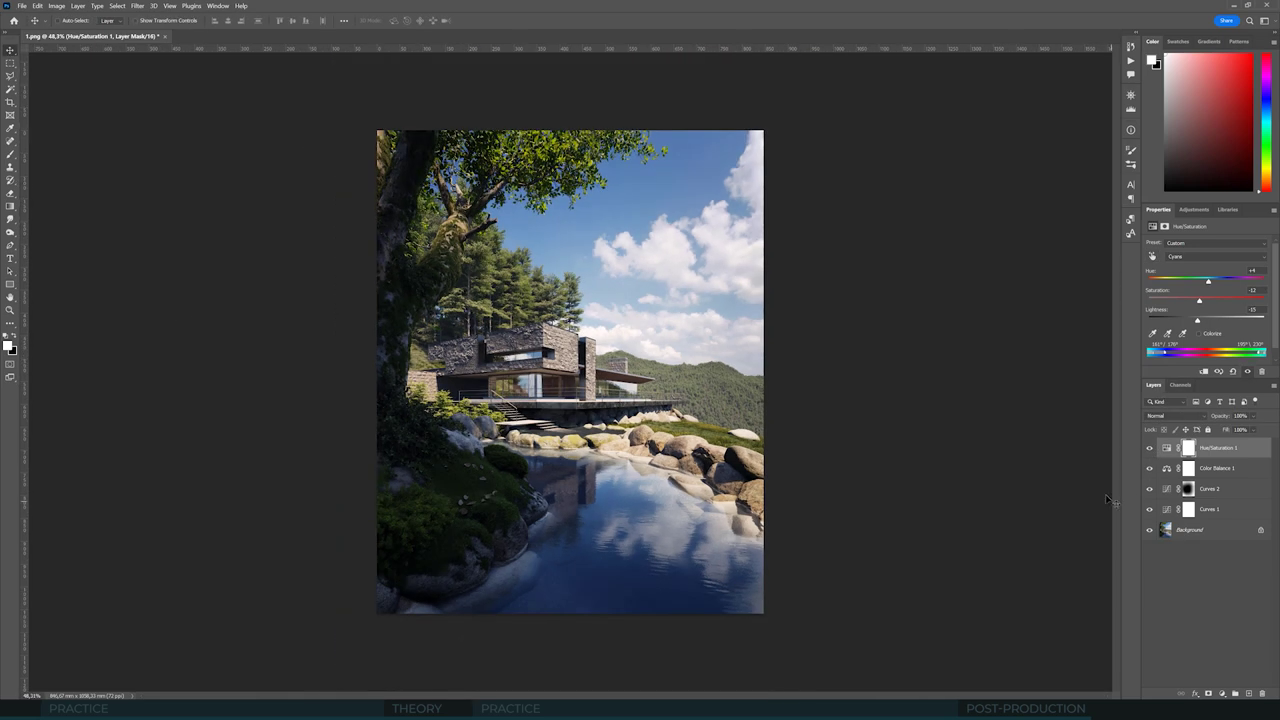
click(1149, 451)
click(1149, 451)
click(1149, 451)
click(1149, 451)
Step: Zoom in and out around the render to inspect the cyan adjustment
alt+scroll(593, 257, up, 1)
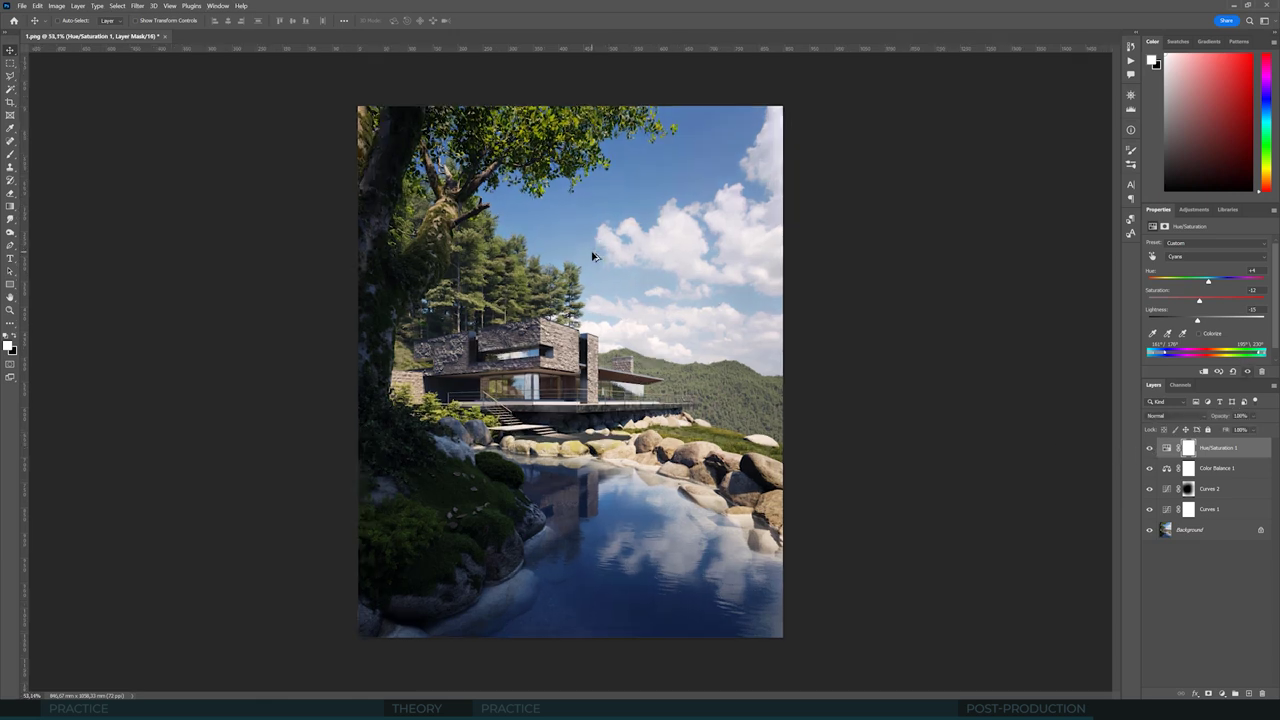
alt+scroll(617, 298, down, 1)
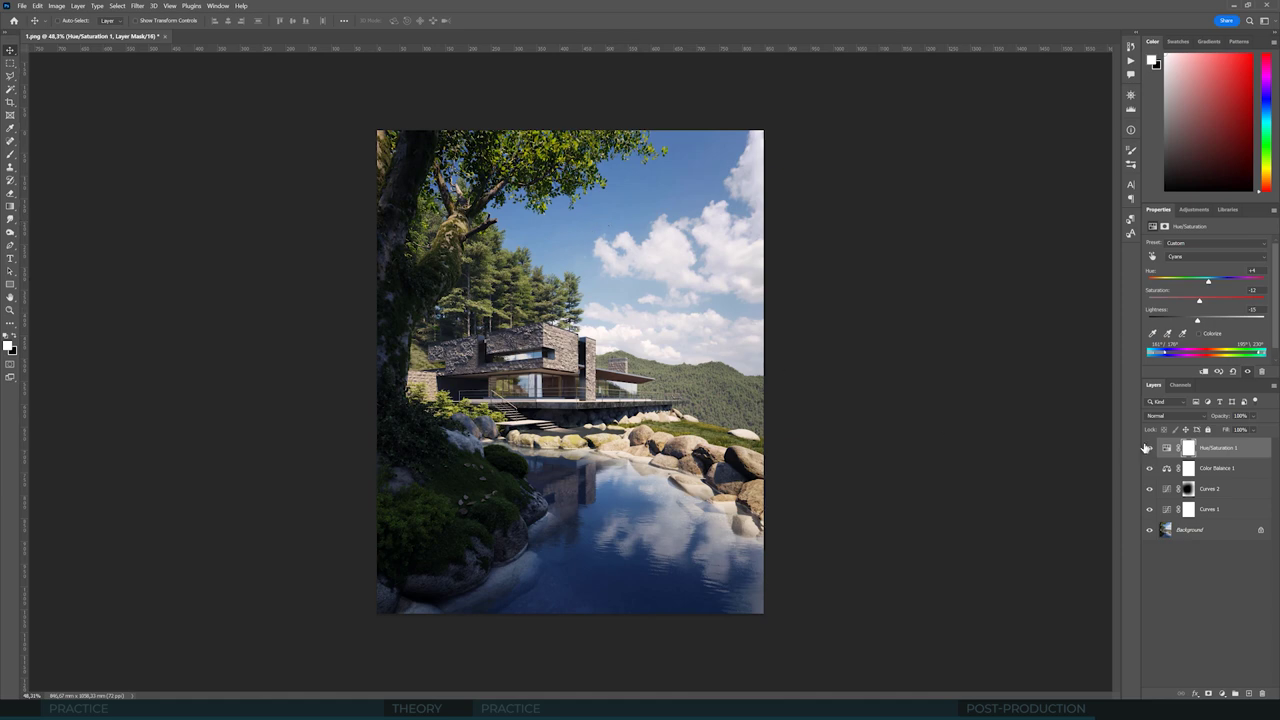
alt+scroll(754, 410, up, 3)
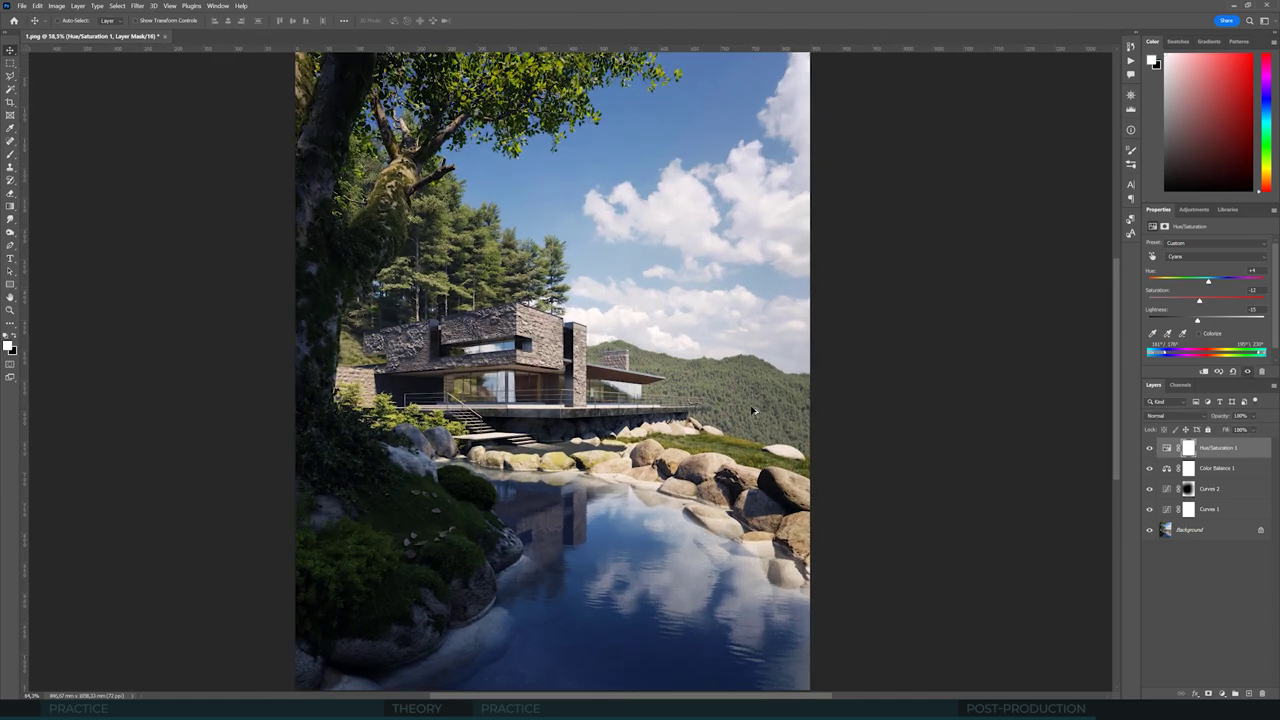
alt+scroll(754, 410, down, 1)
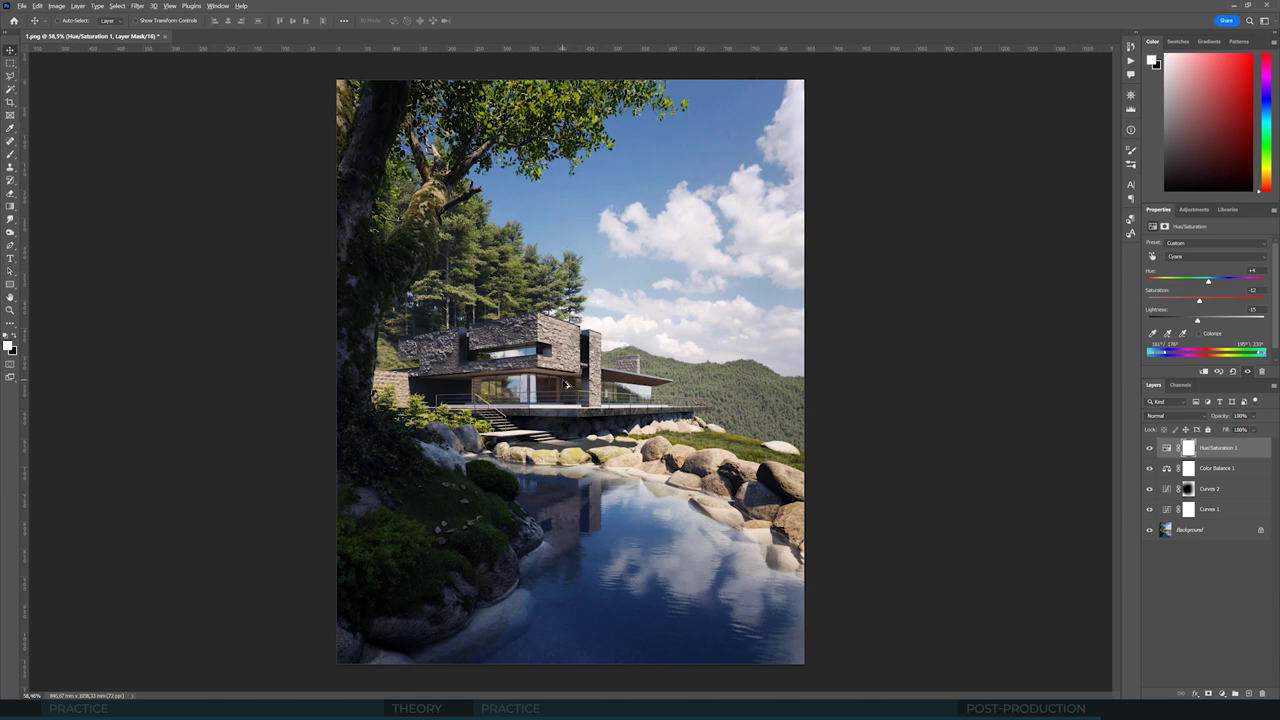
alt+scroll(565, 385, up, 2)
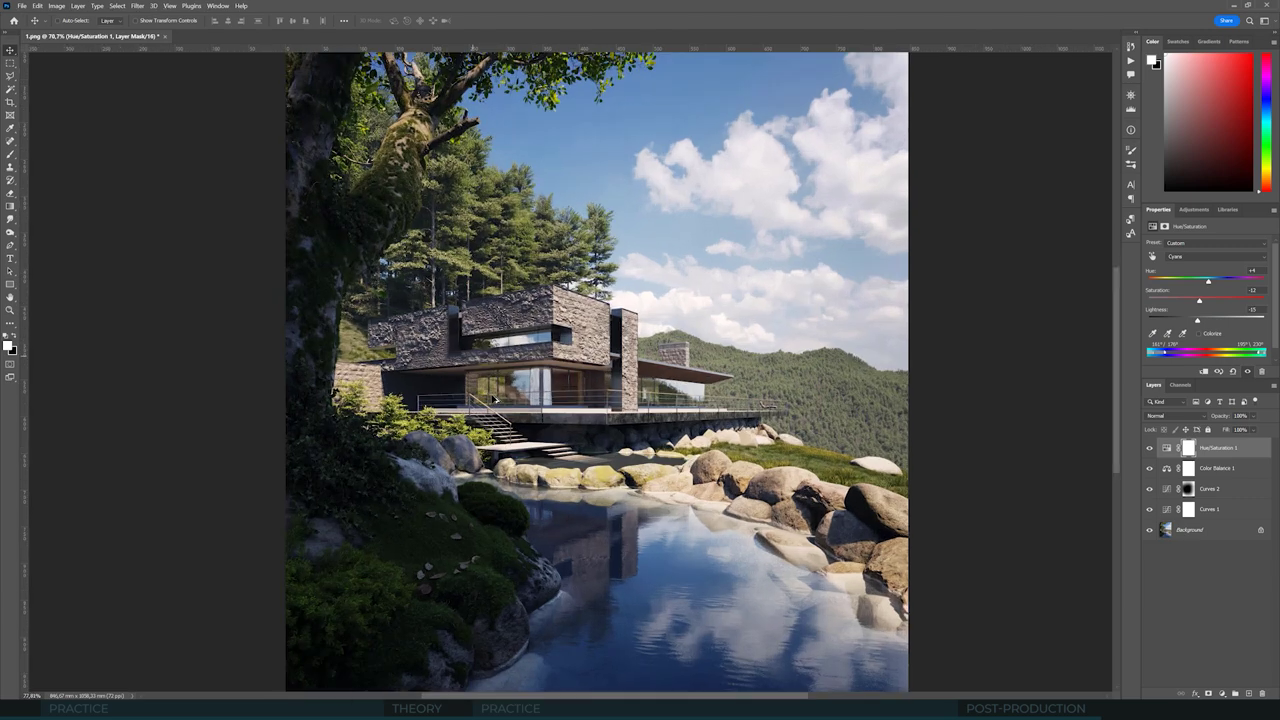
alt+scroll(720, 312, down, 1)
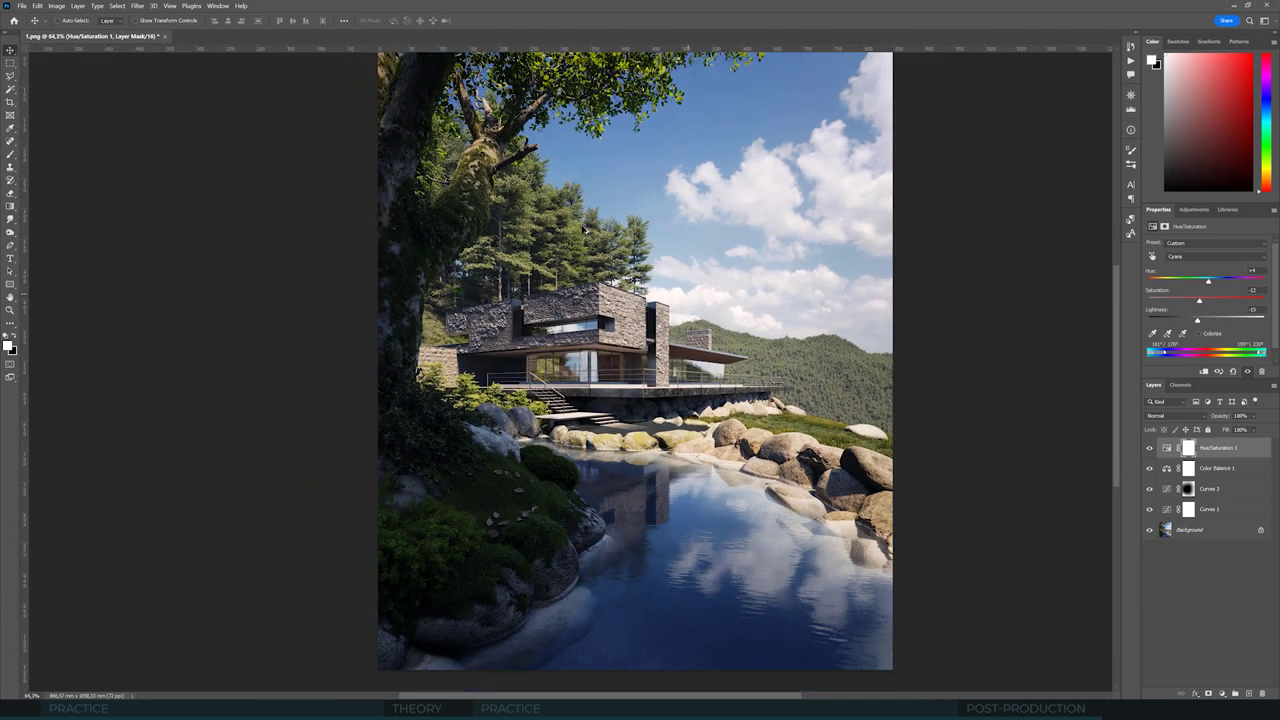
alt+scroll(565, 212, up, 1)
alt+scroll(582, 252, down, 1)
alt+scroll(582, 252, down, 1)
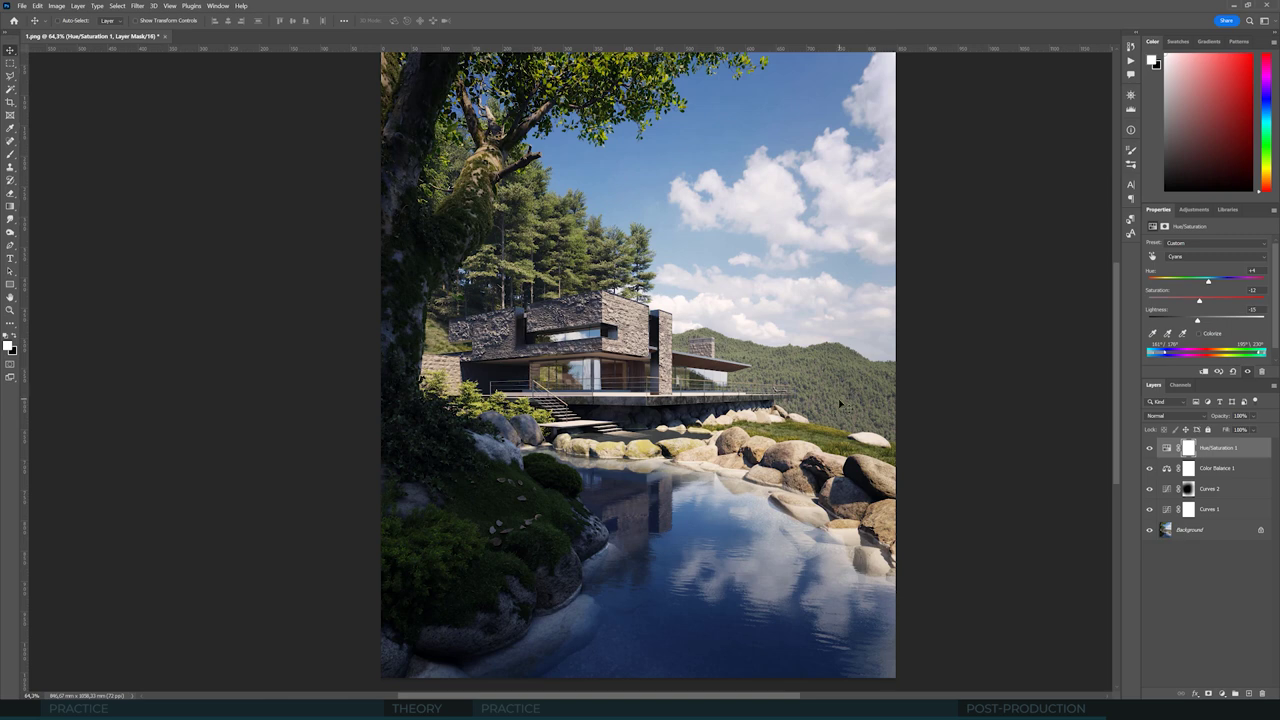
alt+scroll(836, 470, up, 1)
alt+scroll(672, 332, down, 1)
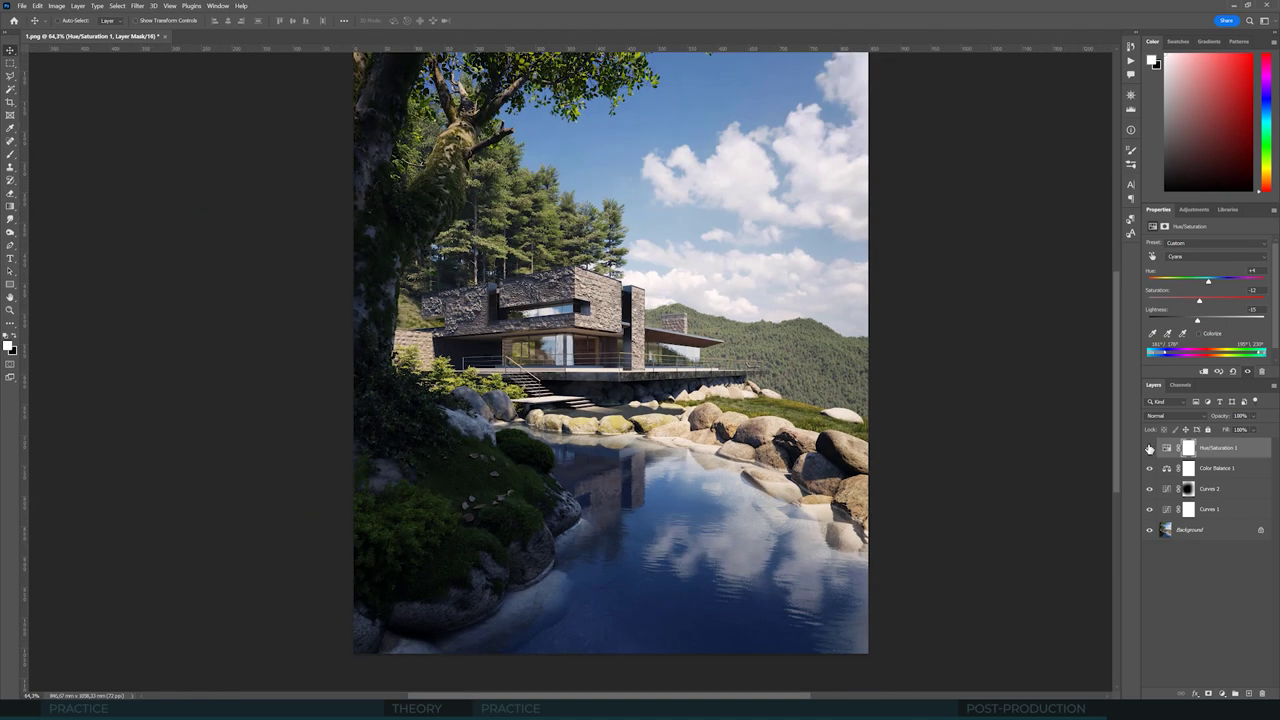
alt+scroll(590, 347, up, 1)
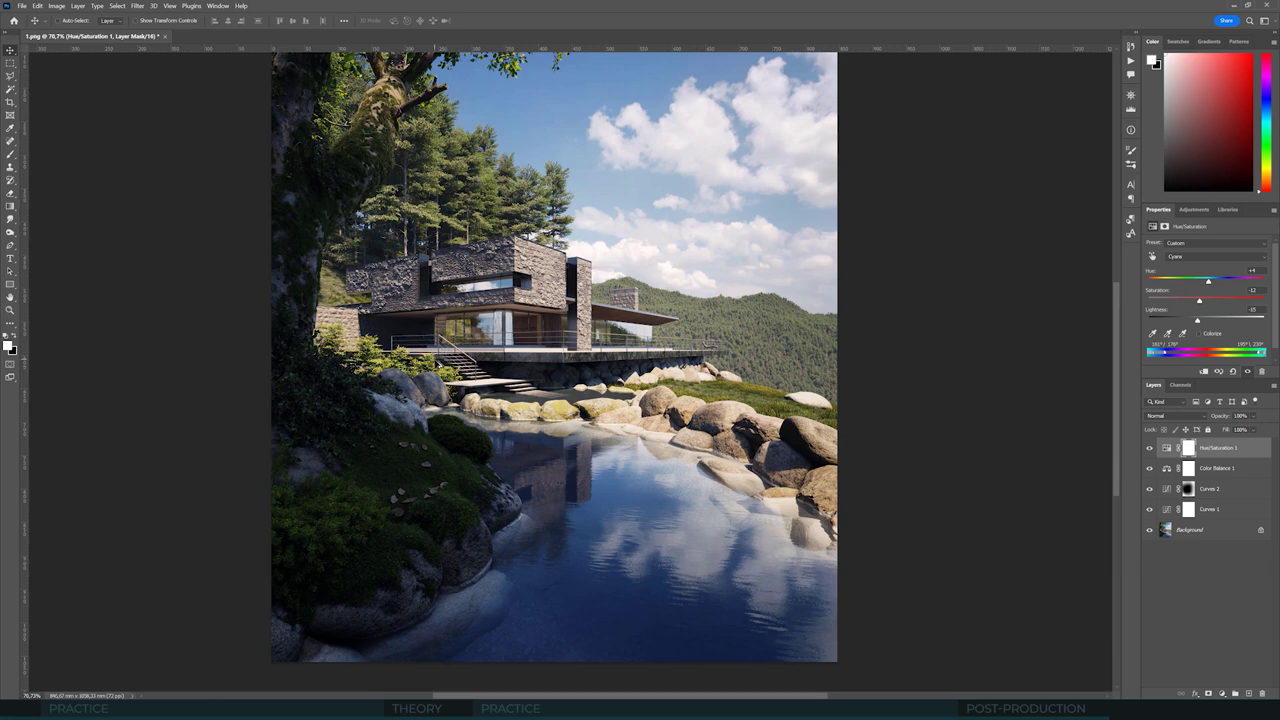
alt+scroll(437, 253, up, 1)
alt+scroll(484, 260, down, 2)
alt+scroll(528, 84, up, 3)
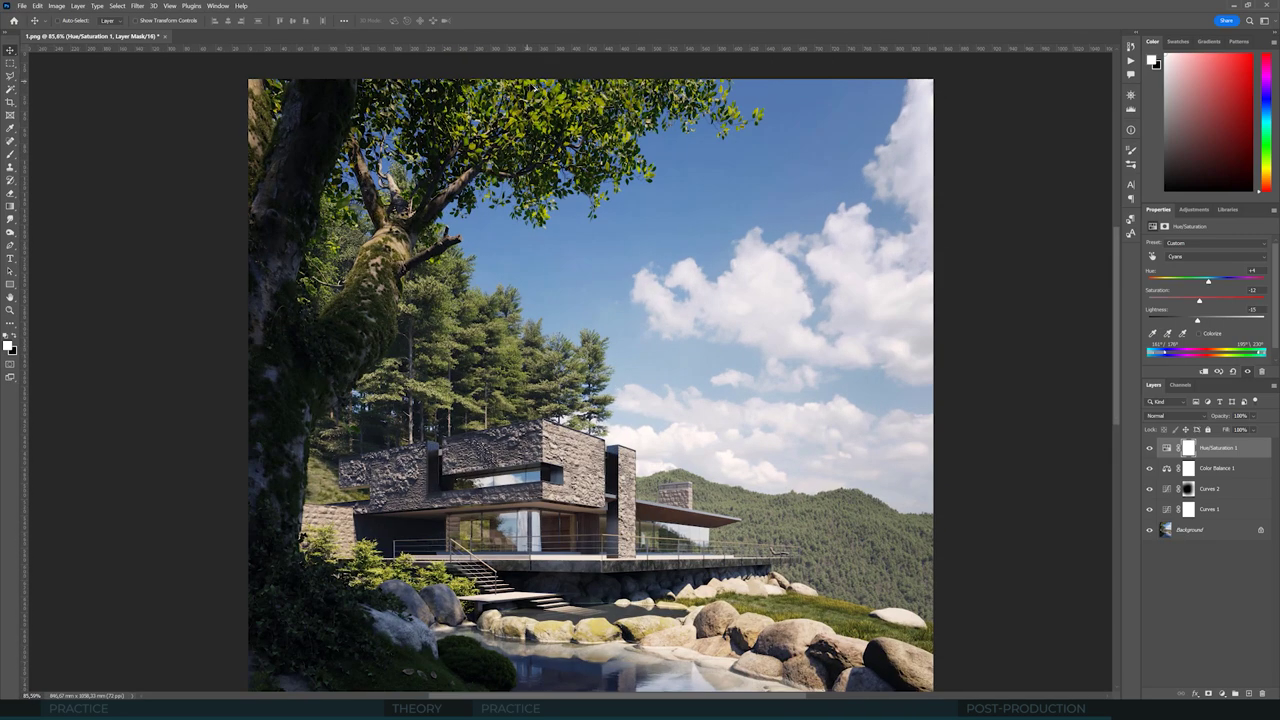
alt+scroll(340, 630, up, 2)
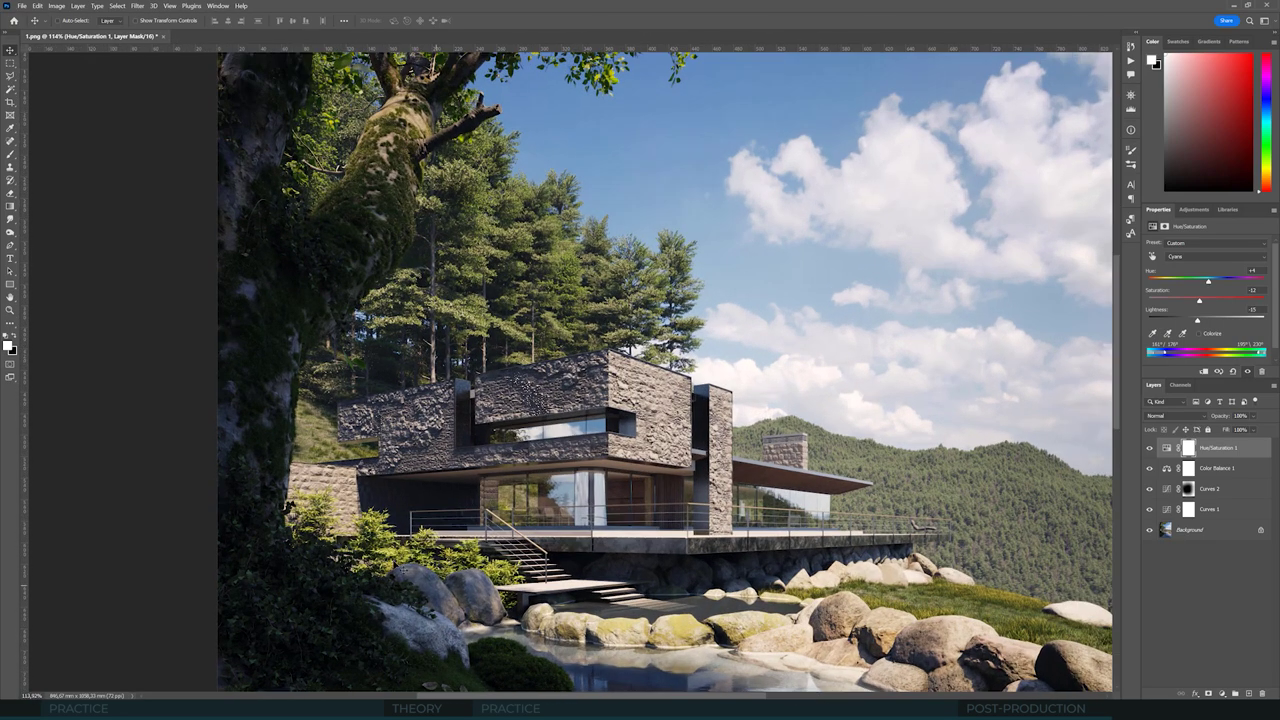
alt+scroll(388, 555, down, 5)
alt+scroll(785, 535, up, 3)
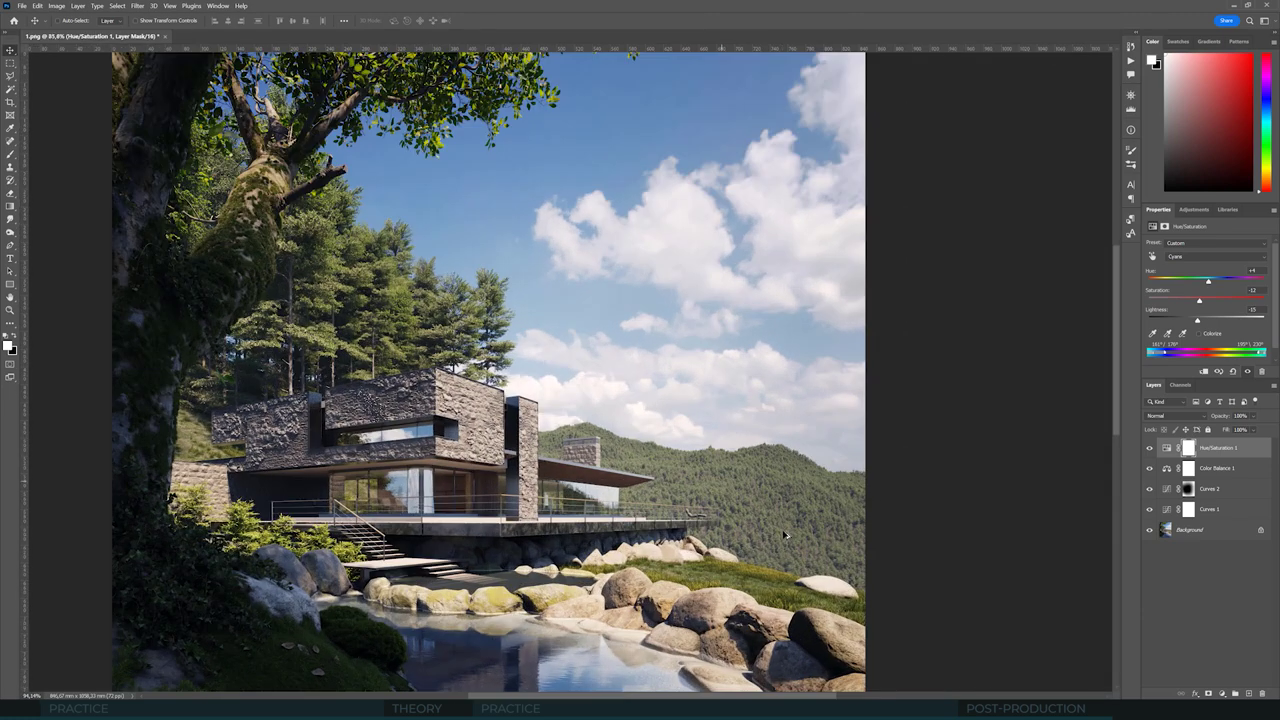
alt+scroll(640, 578, down, 4)
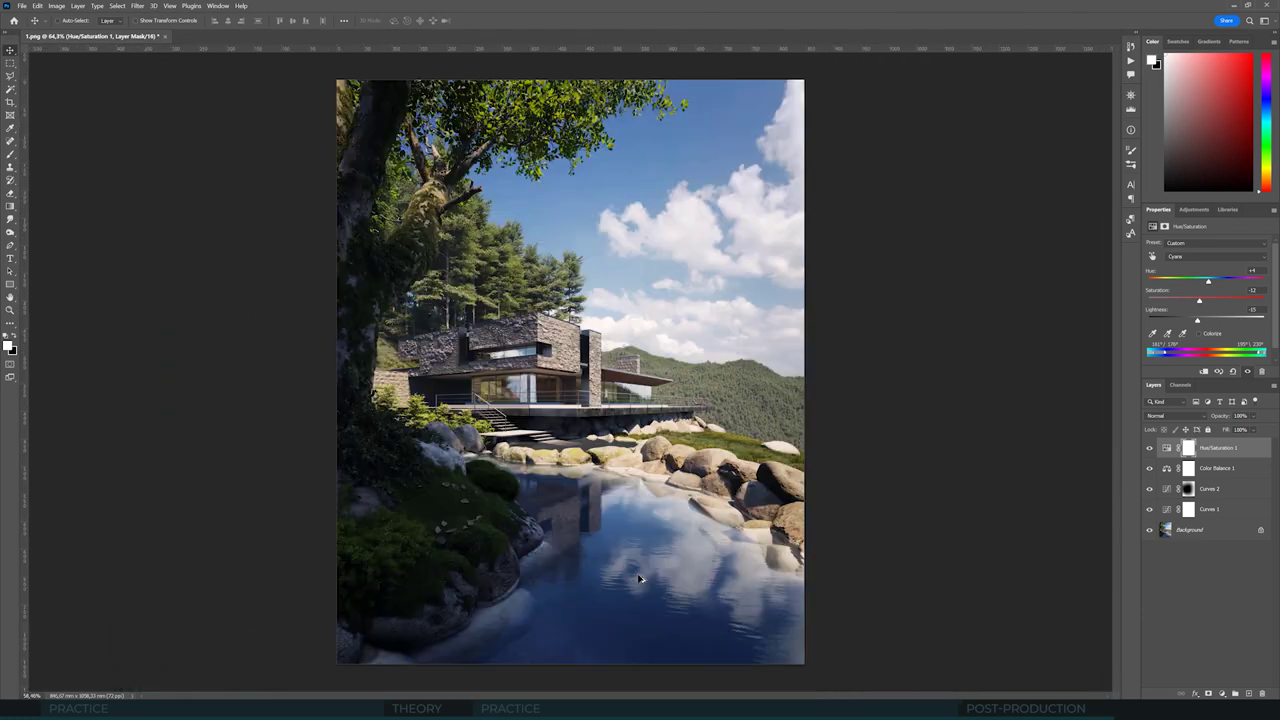
alt+scroll(640, 578, down, 1)
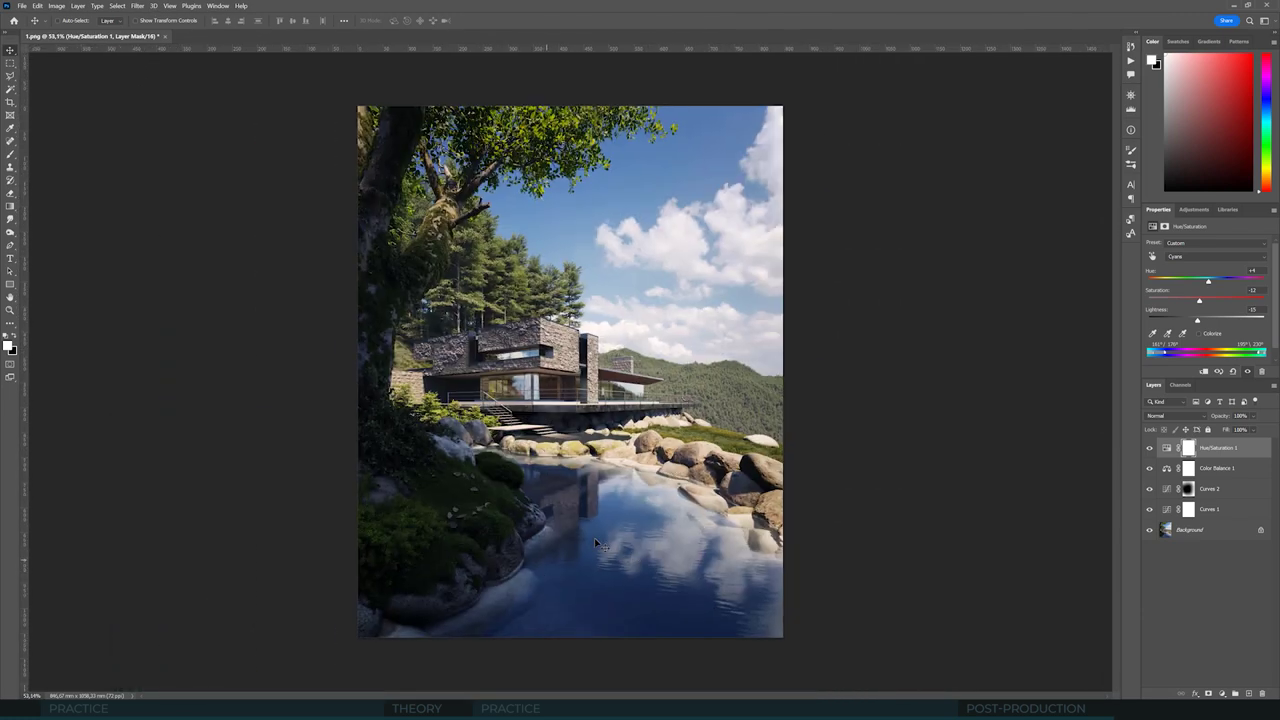
Step: Add Hue/Saturation 2 targeting the foliage Yellows, narrowing the range to exclude walls and rocks
click(1194, 210)
click(1168, 244)
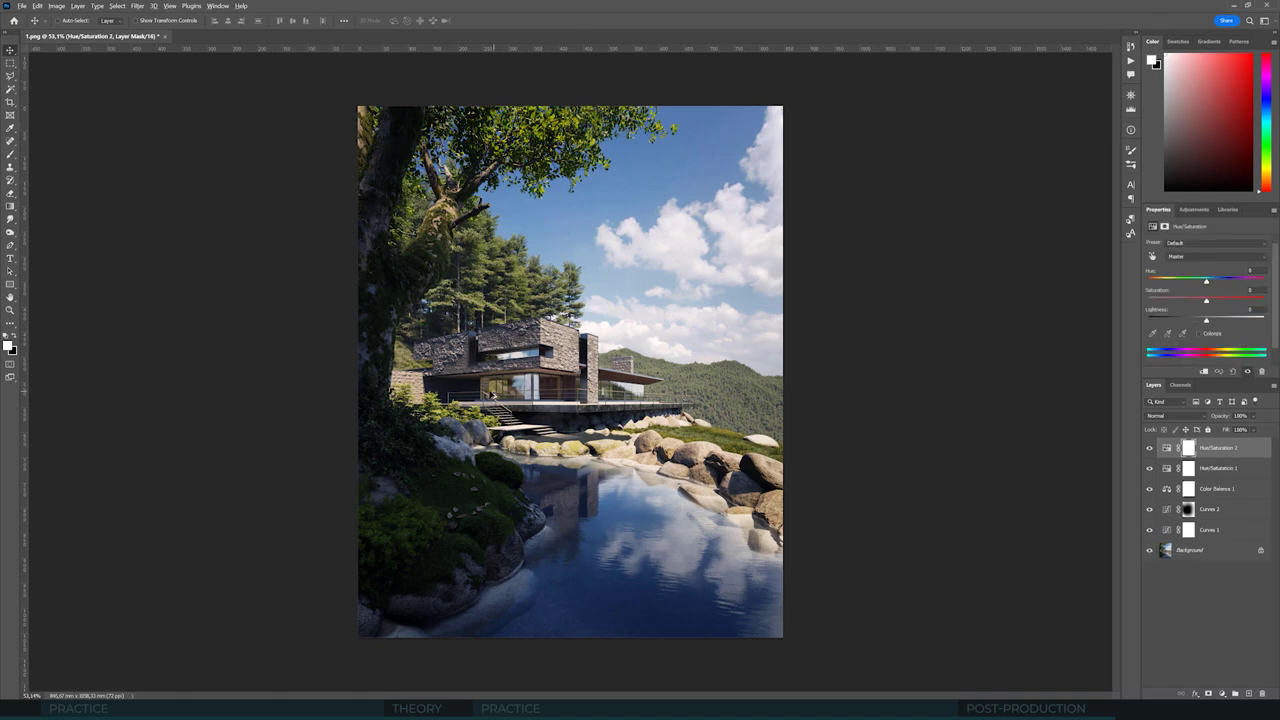
alt+scroll(472, 397, up, 10)
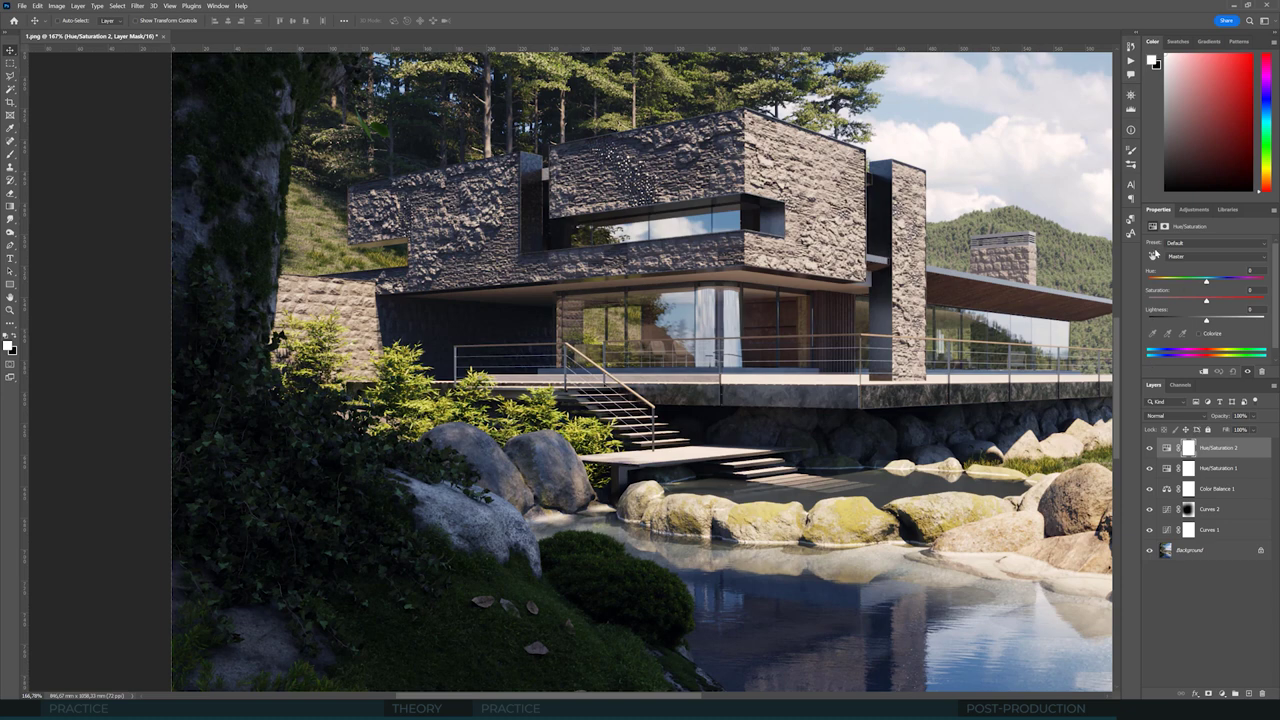
click(1154, 256)
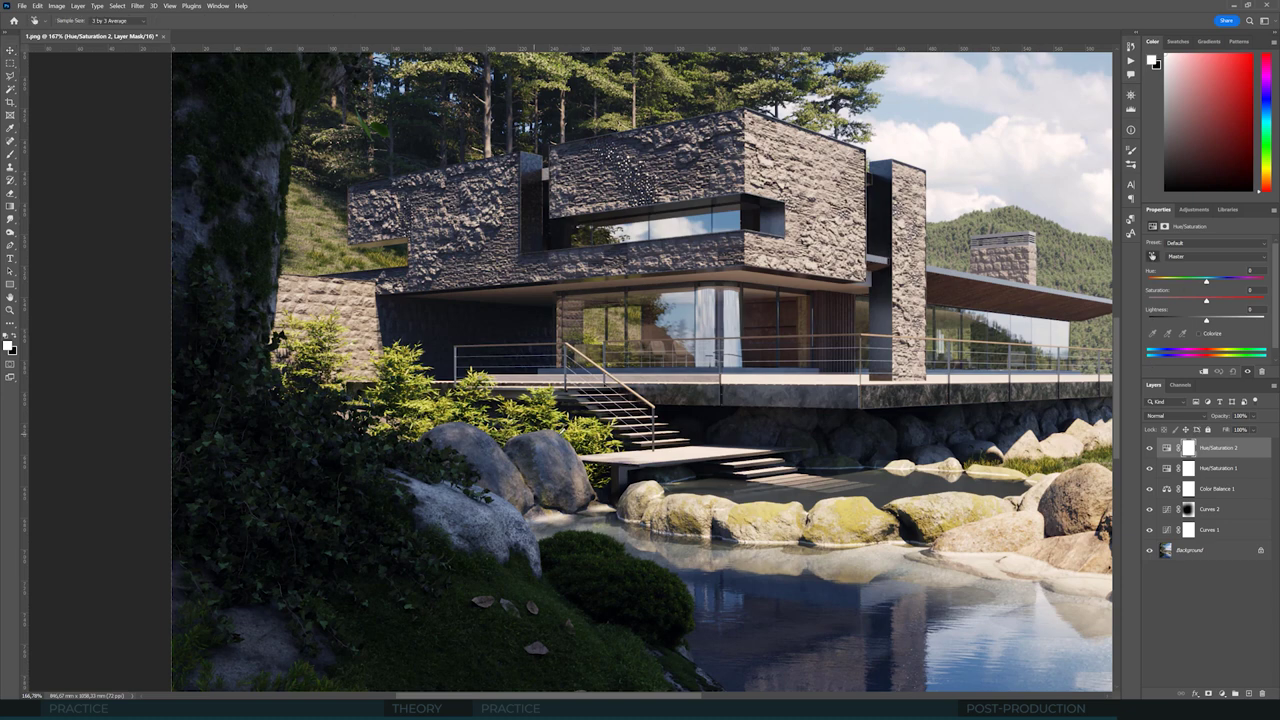
click(567, 432)
click(1262, 300)
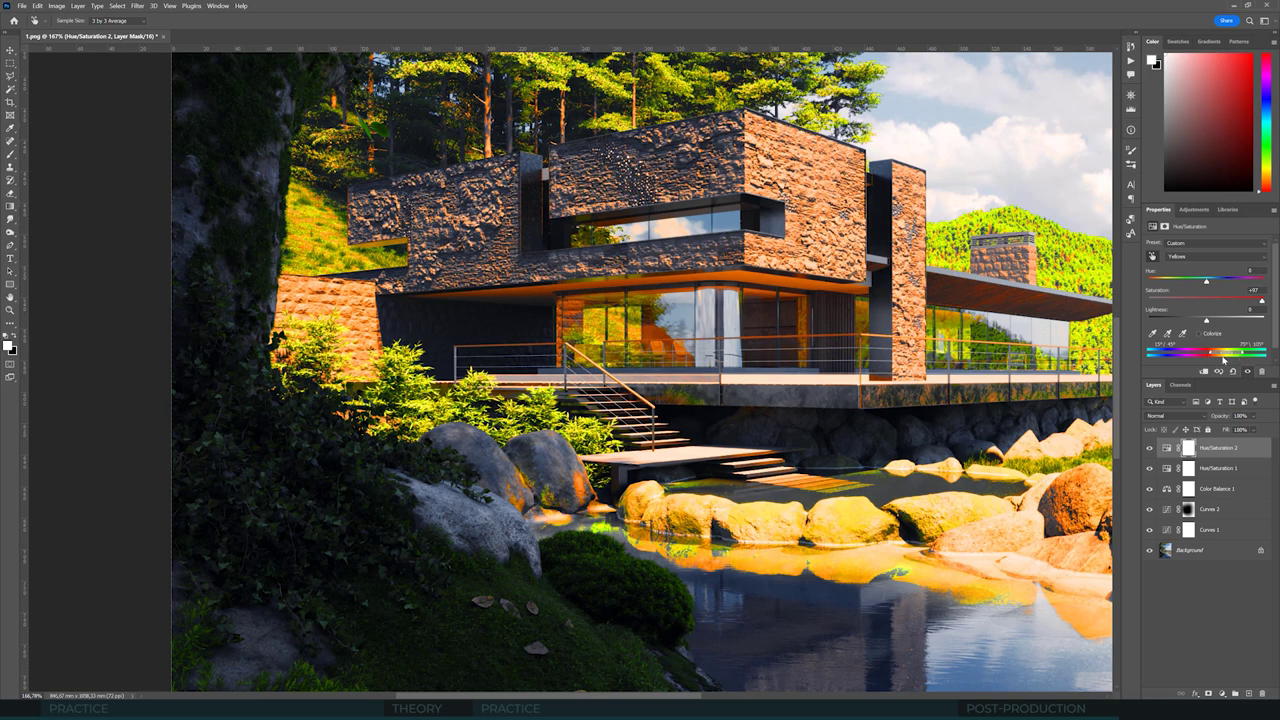
drag(1212, 355, 1218, 355)
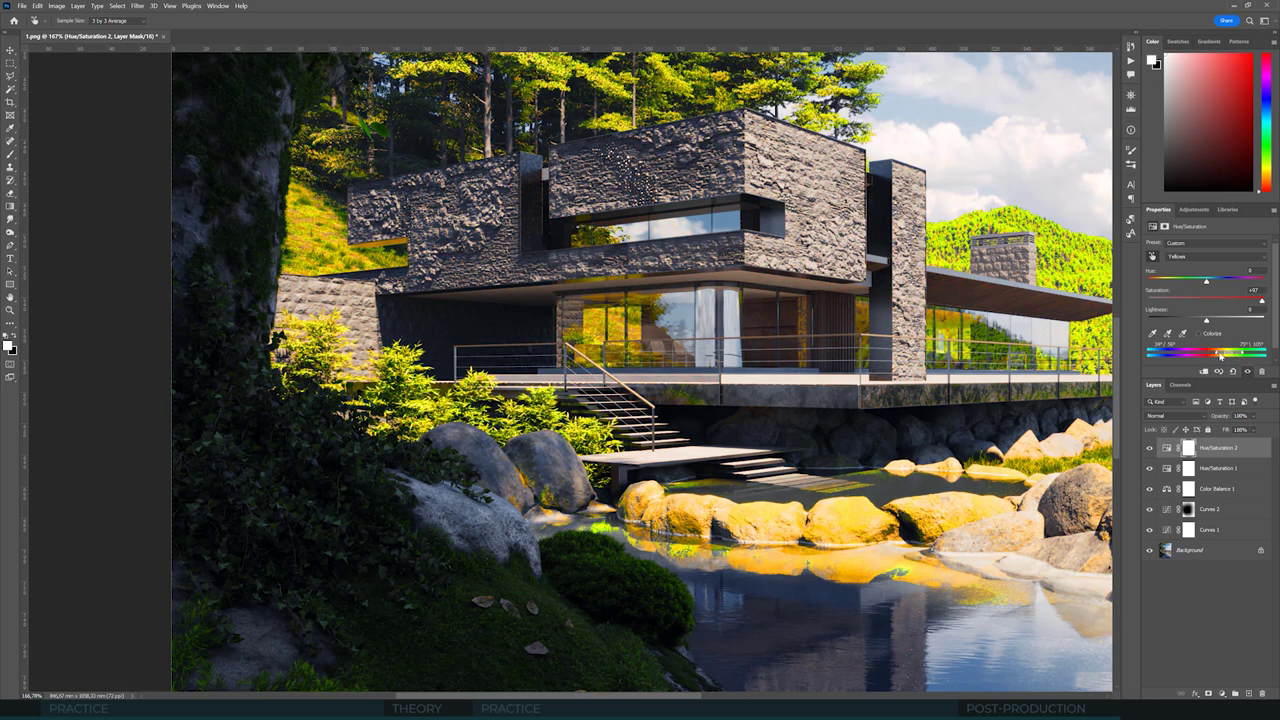
drag(1226, 355, 1229, 356)
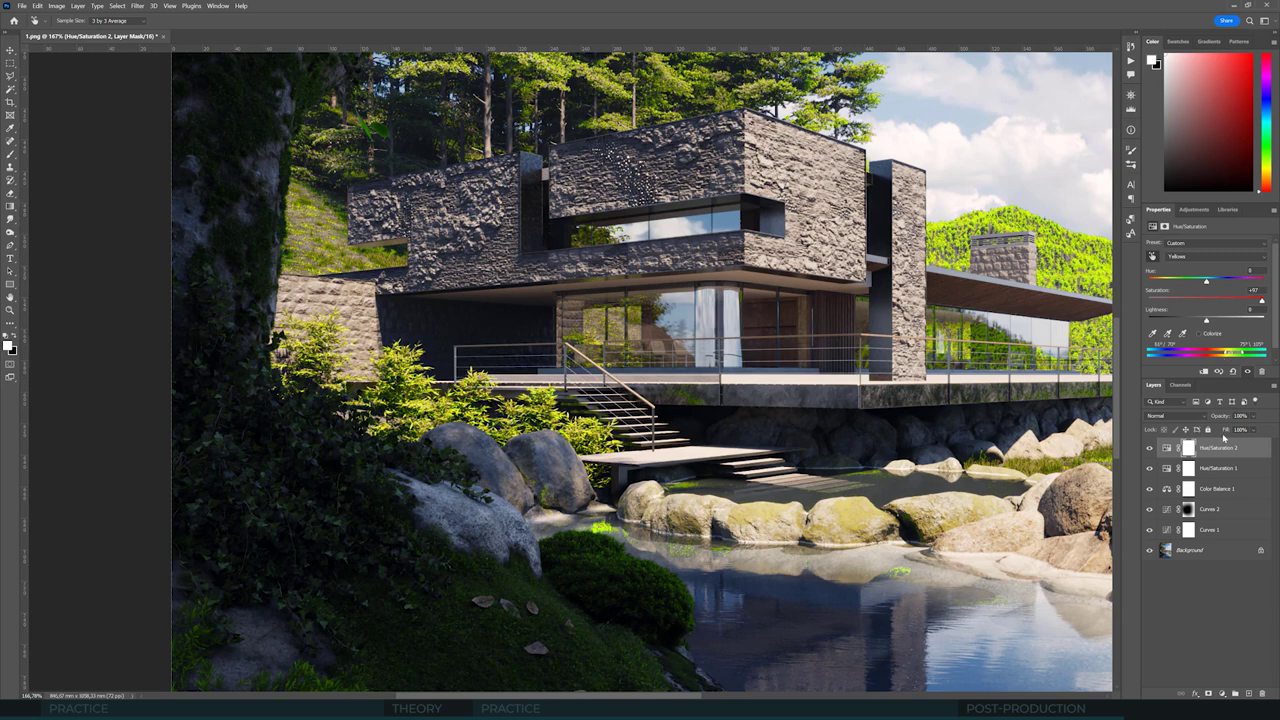
Step: Draw a black gradient on its mask so only the left foreground bushes are affected
click(1188, 448)
click(10, 206)
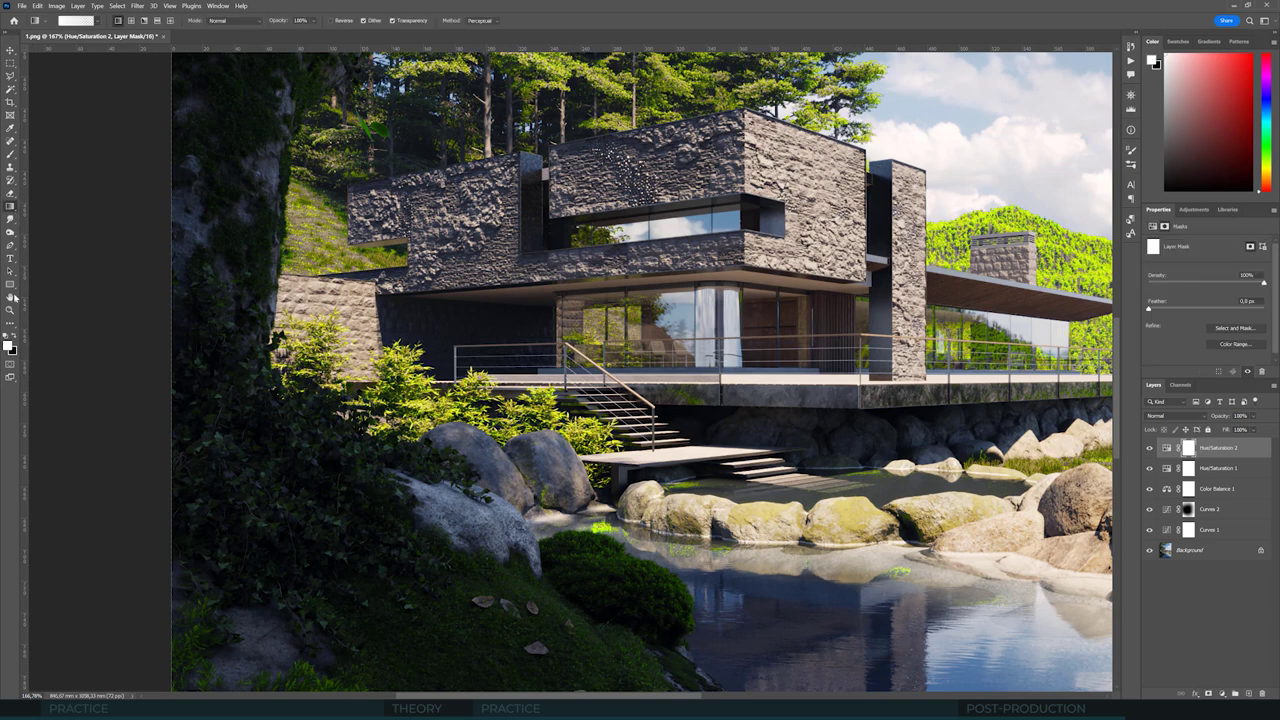
click(15, 337)
drag(1000, 240, 397, 318)
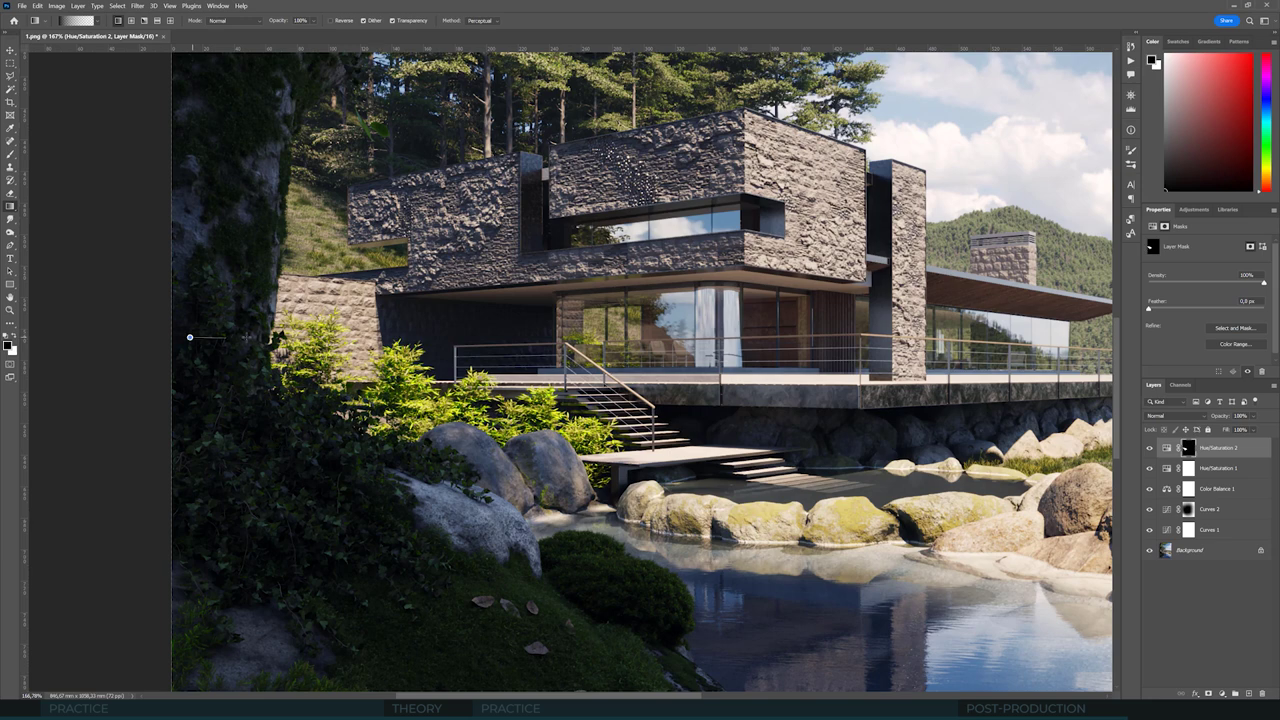
key(ctrl+minus)
key(ctrl+minus)
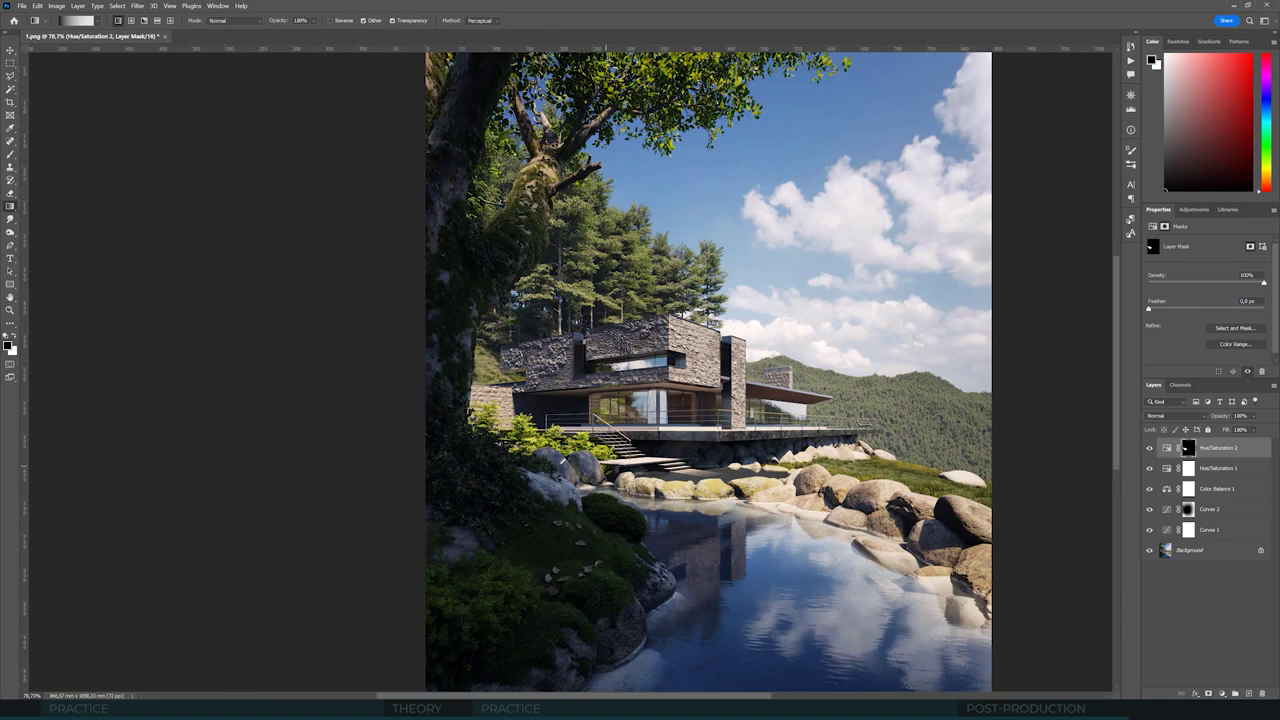
key(ctrl+plus)
key(ctrl+plus)
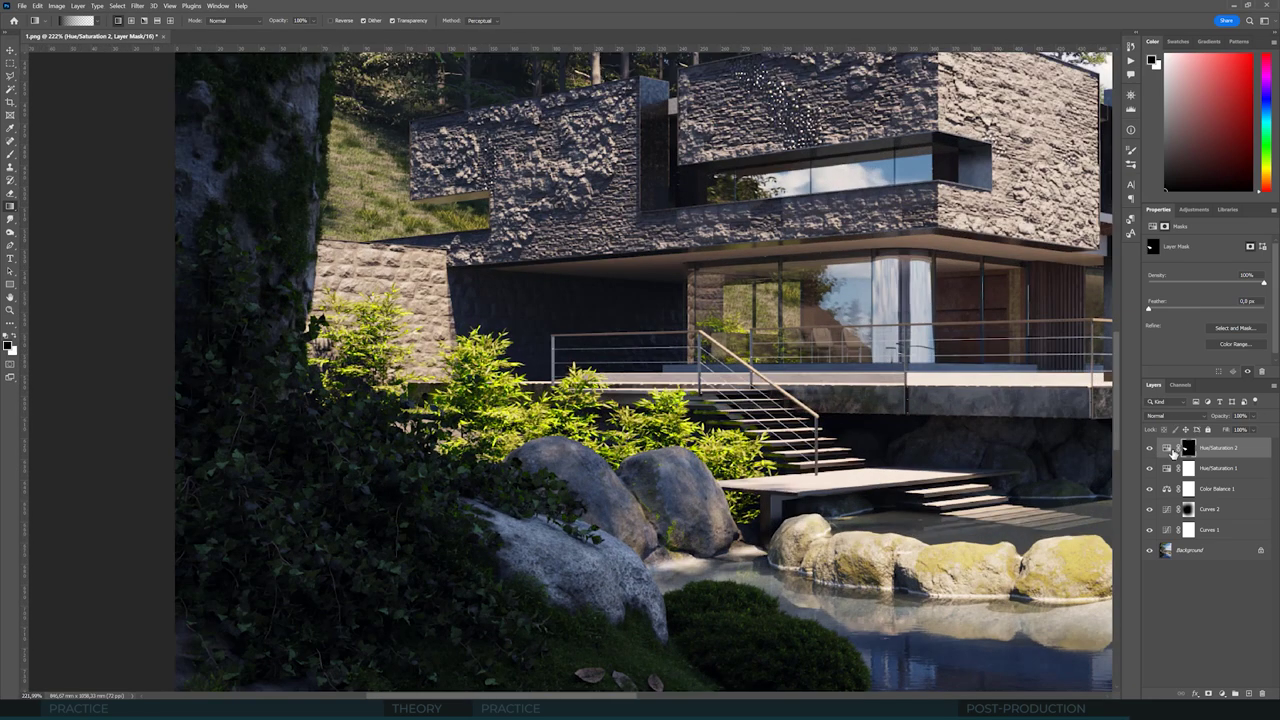
Step: Resample the bush Yellows, widen the range toward greens, and set Saturation -39, Lightness -34
click(1167, 449)
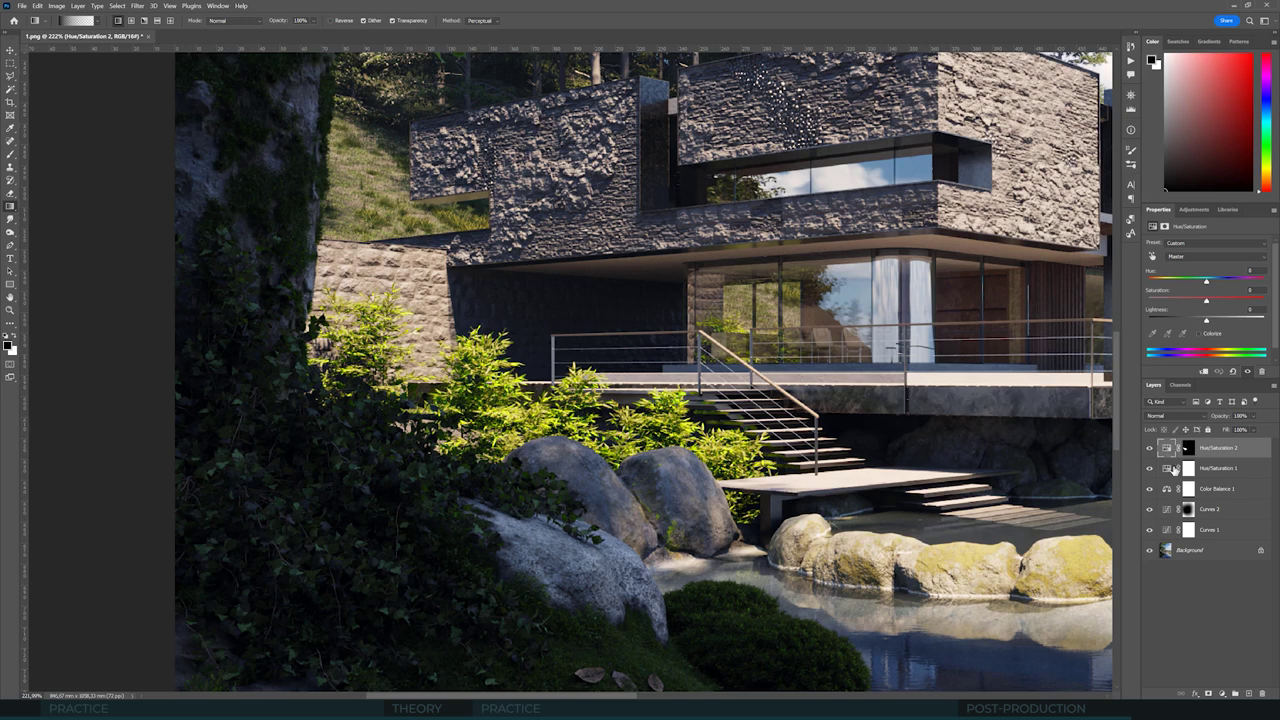
mouse_move(1206, 301)
mouse_down()
mouse_move(1172, 304)
mouse_move(1206, 302)
mouse_up()
click(1247, 371)
click(1247, 371)
click(1153, 258)
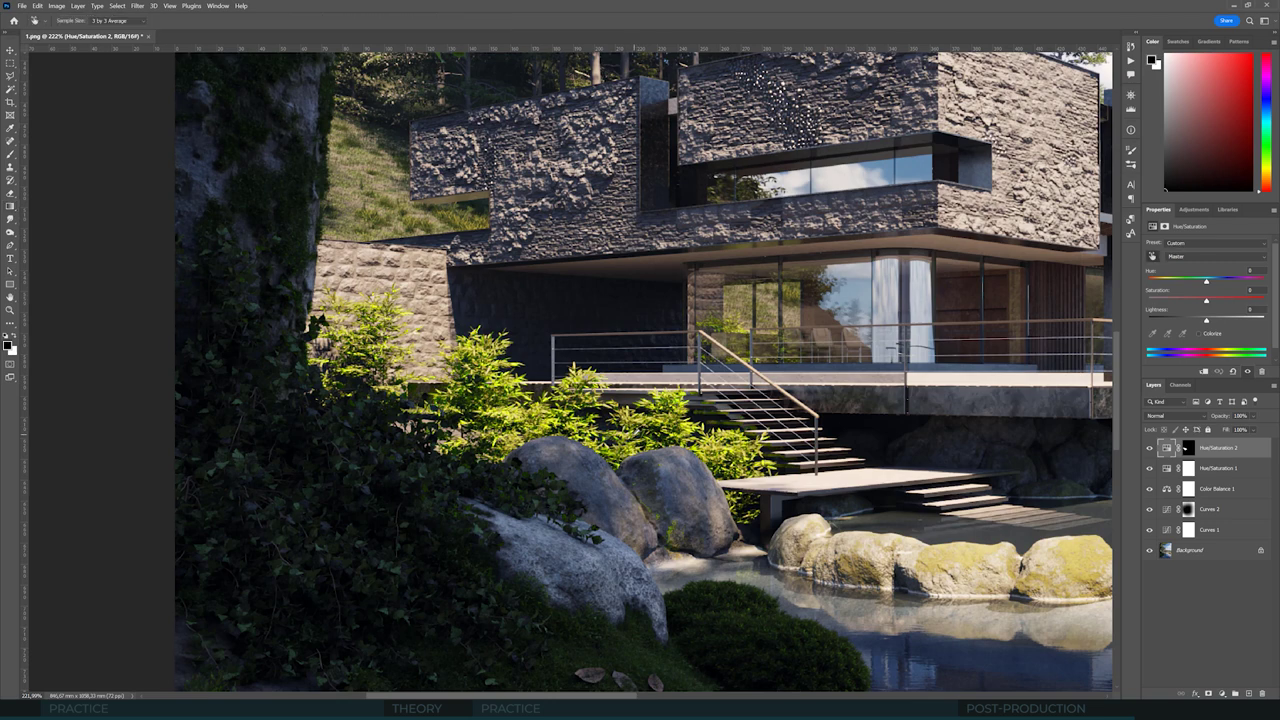
drag(636, 426, 642, 426)
drag(1214, 301, 1184, 303)
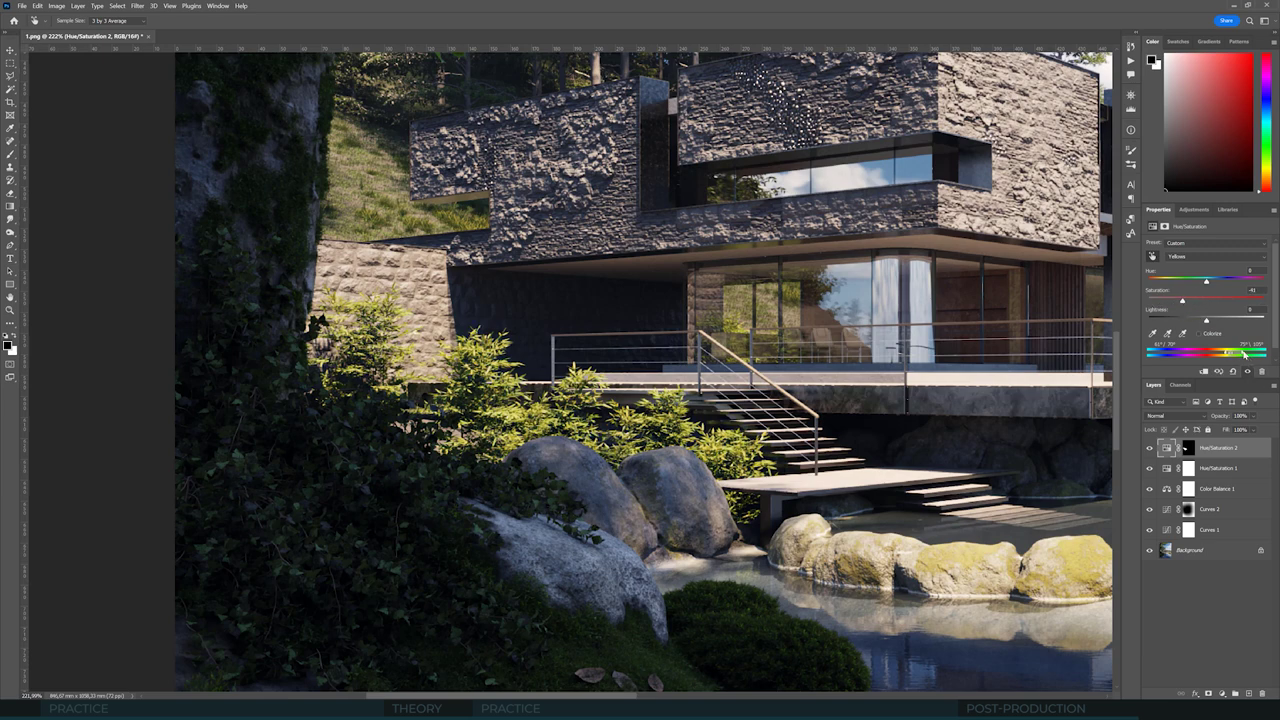
drag(1243, 354, 1251, 356)
drag(1205, 320, 1160, 303)
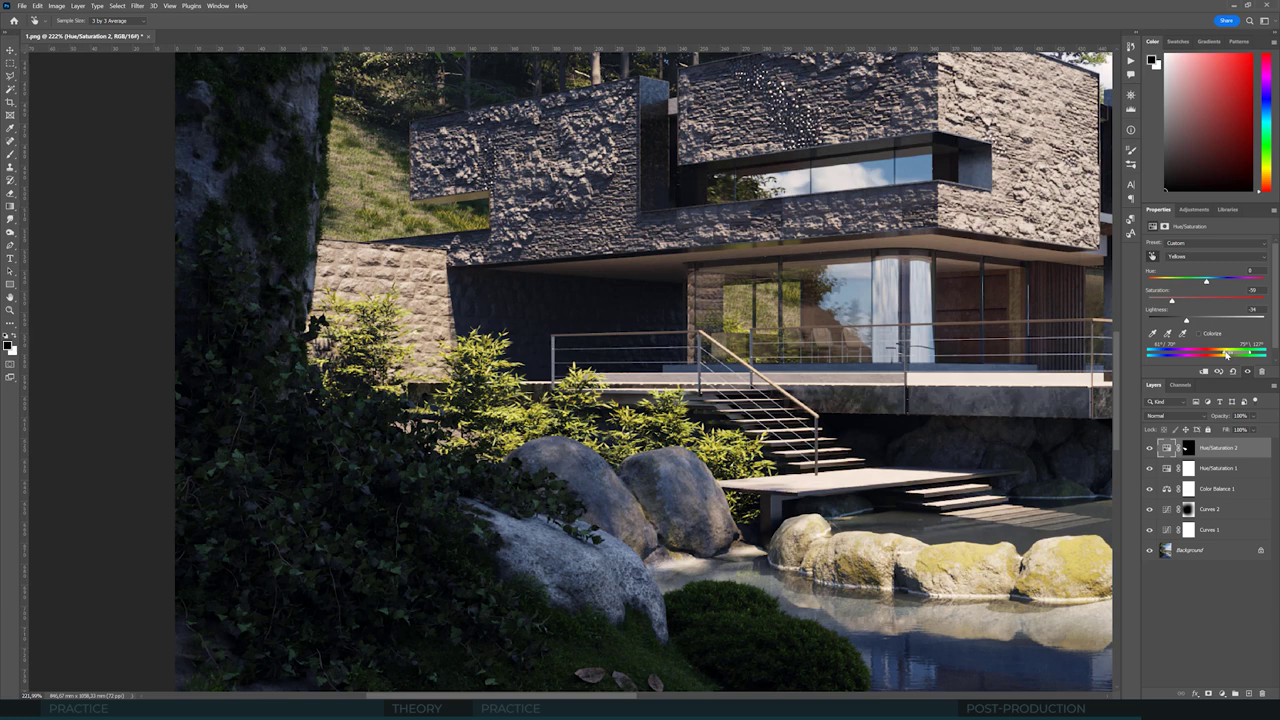
drag(1227, 355, 1224, 358)
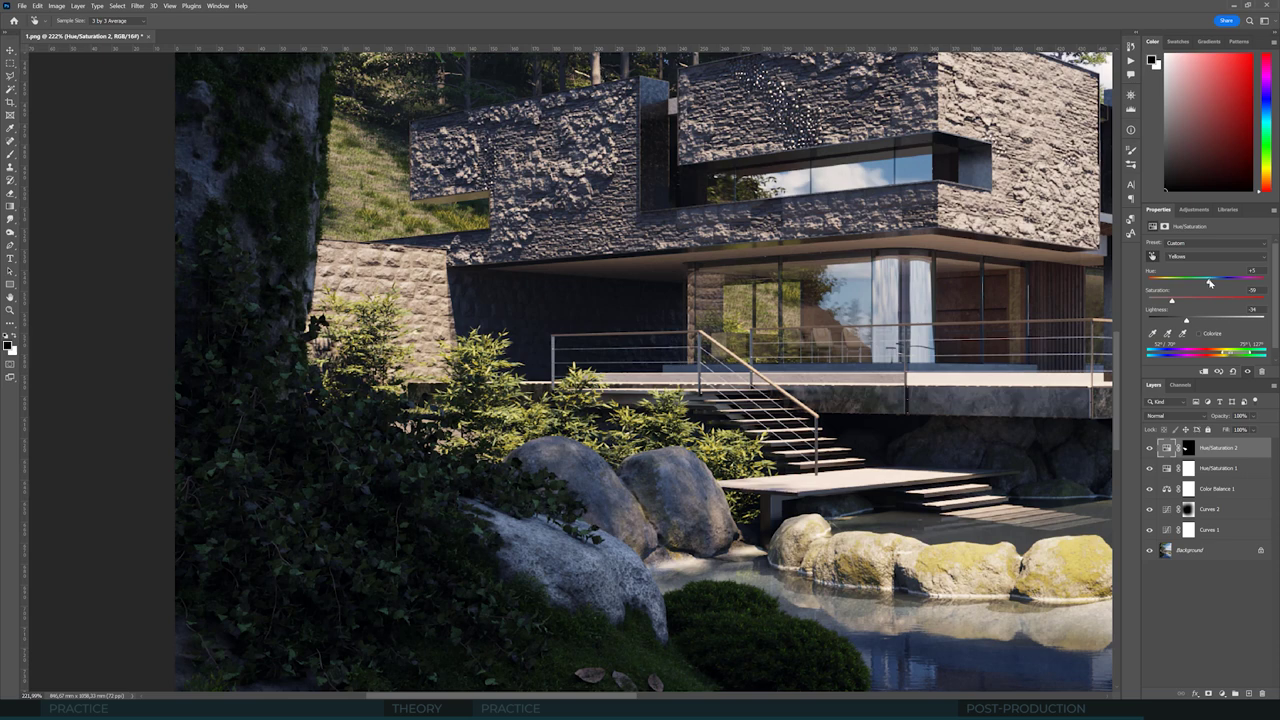
click(1188, 468)
key(g)
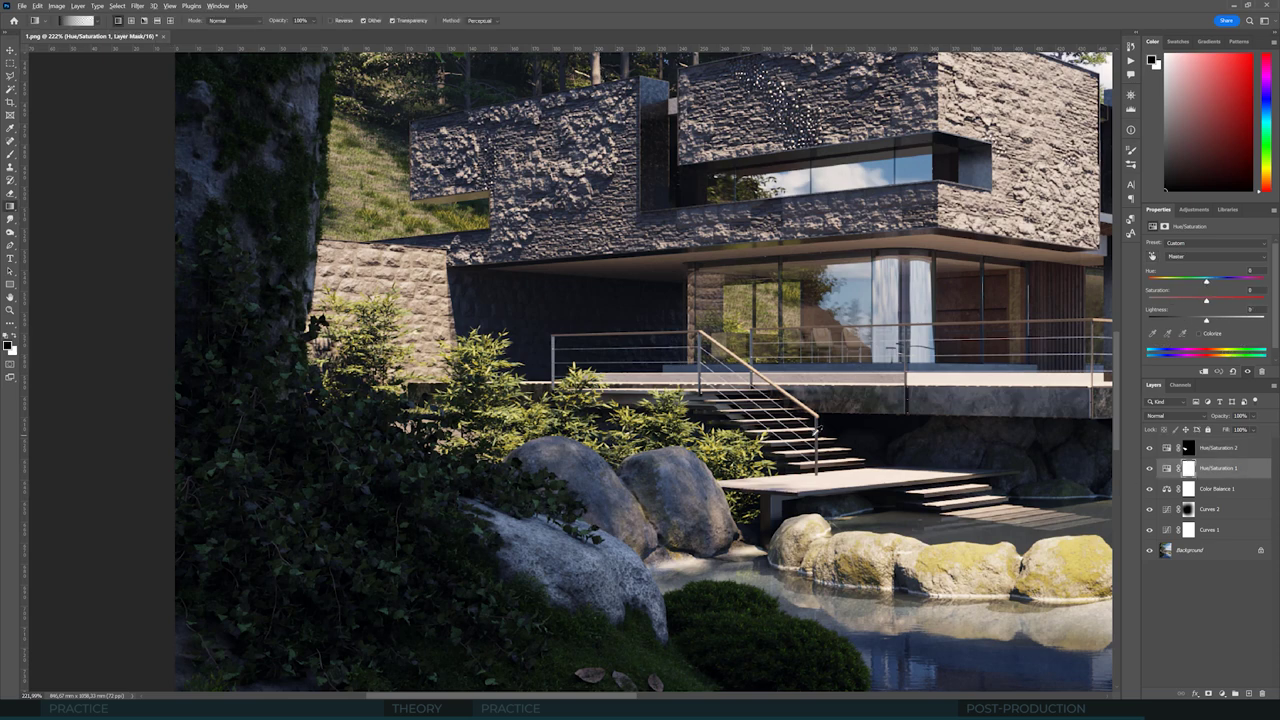
alt+scroll(757, 380, down, 4)
key(ctrl+0)
click(1149, 447)
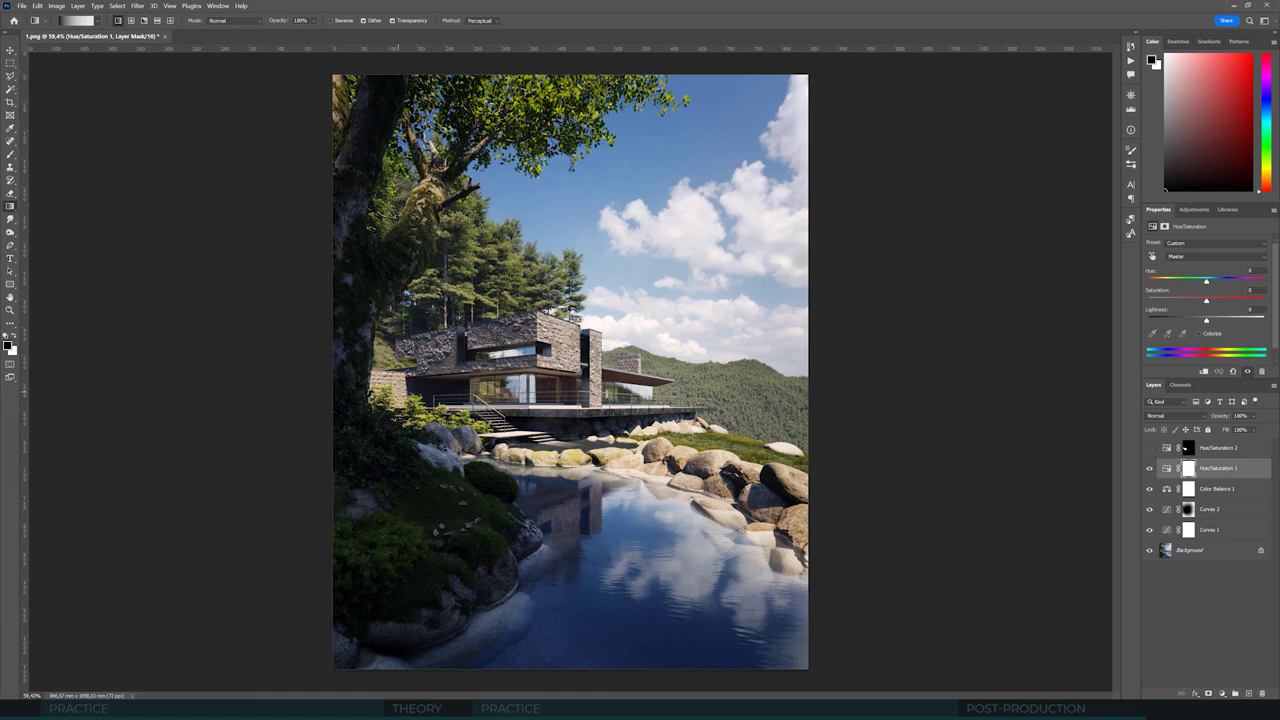
click(1149, 447)
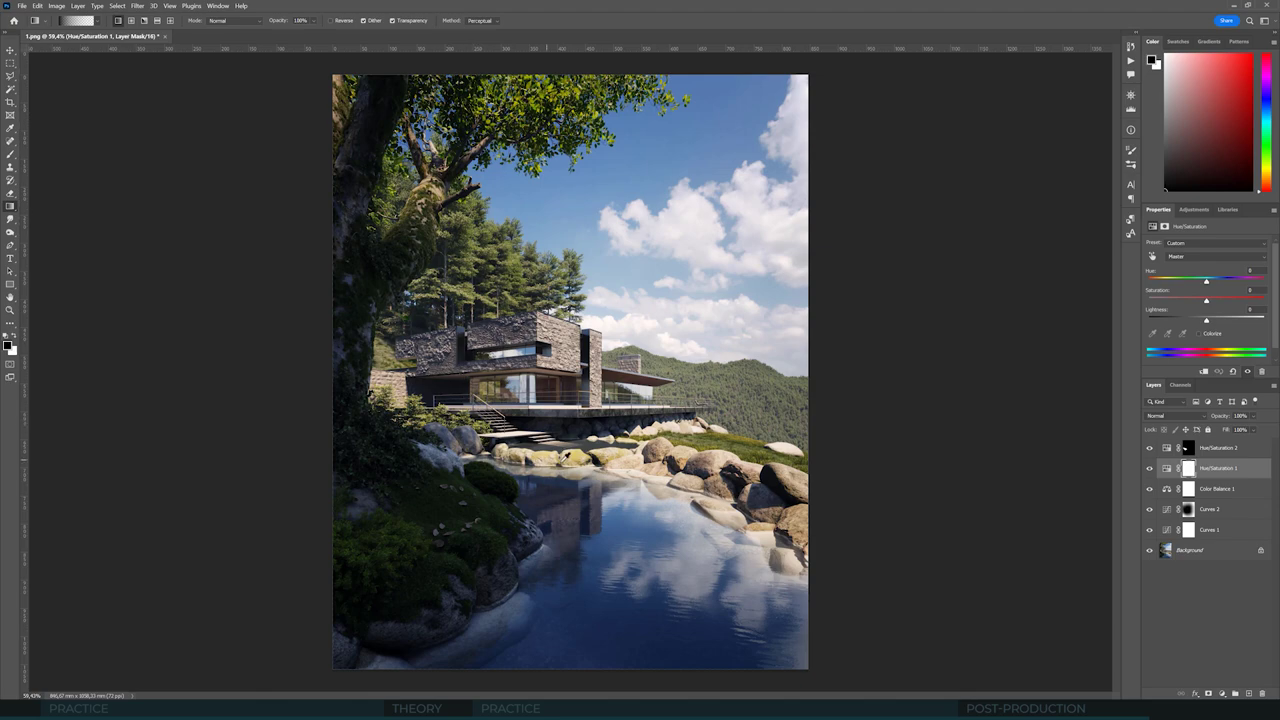
alt+scroll(780, 460, up, 5)
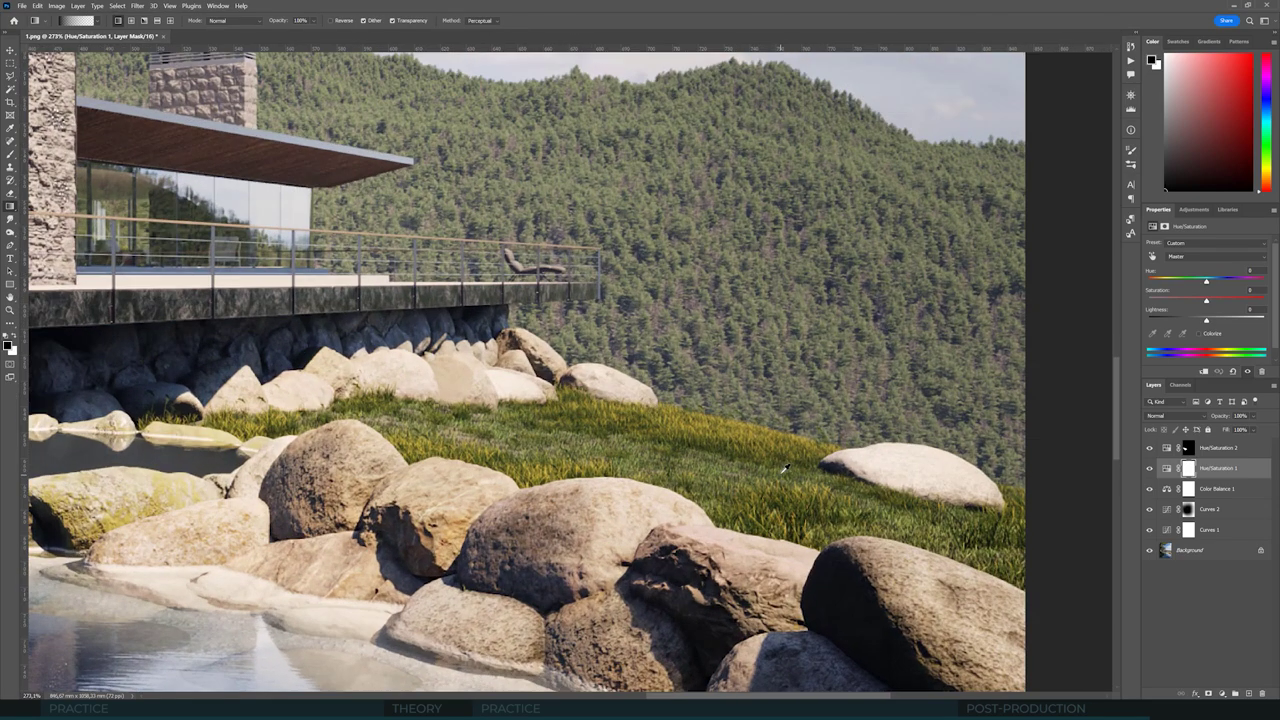
alt+scroll(660, 402, down, 2)
alt+scroll(750, 434, up, 3)
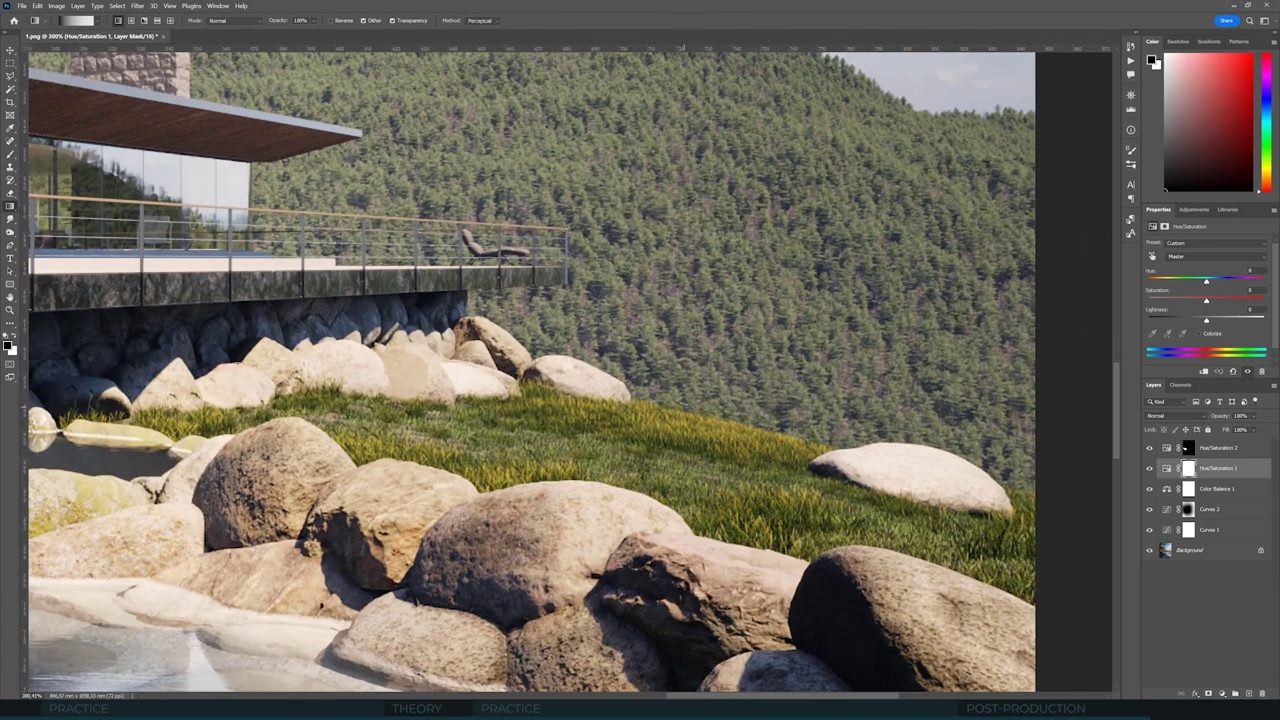
alt+scroll(684, 389, down, 2)
alt+scroll(684, 392, down, 9)
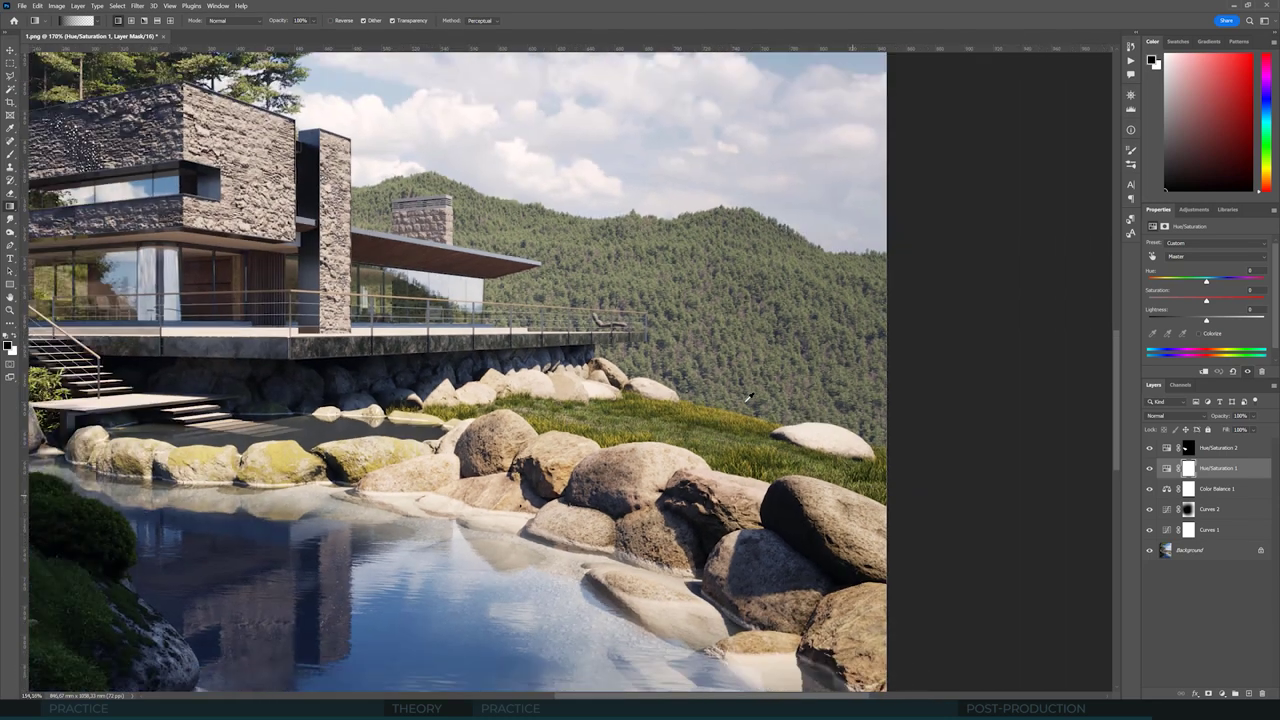
alt+scroll(697, 408, up, 2)
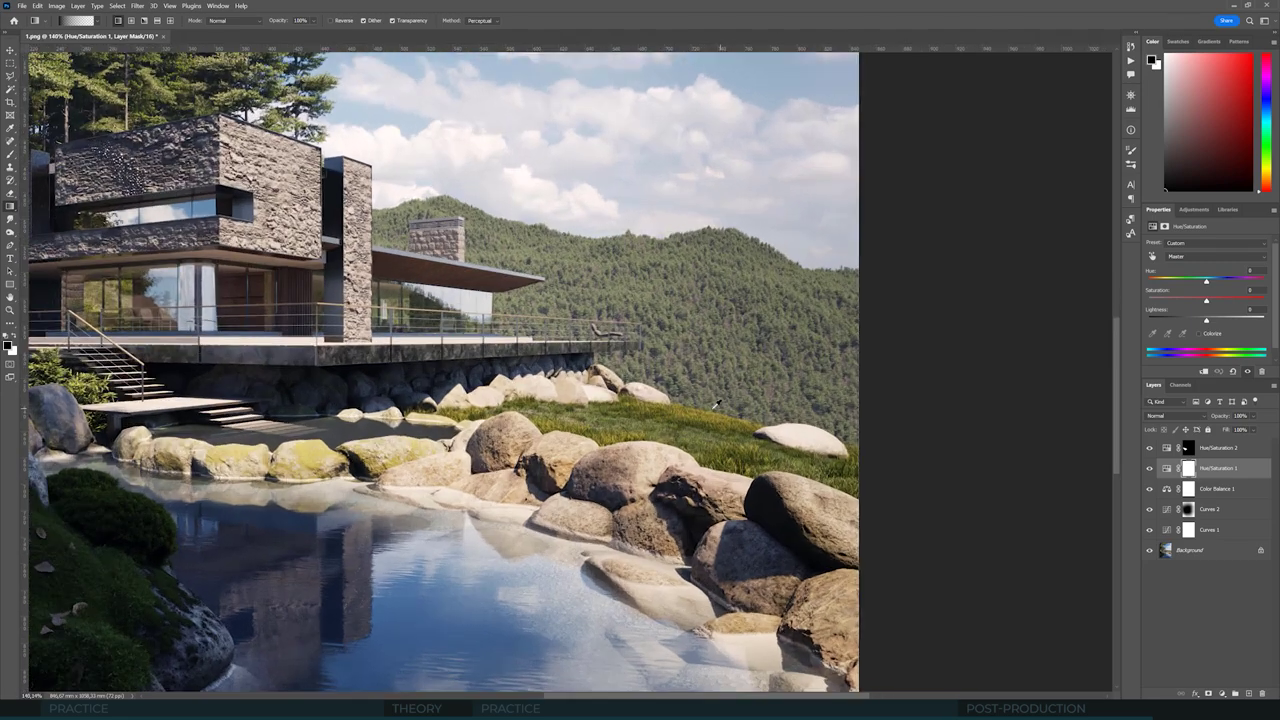
alt+scroll(735, 395, down, 4)
alt+scroll(737, 396, up, 10)
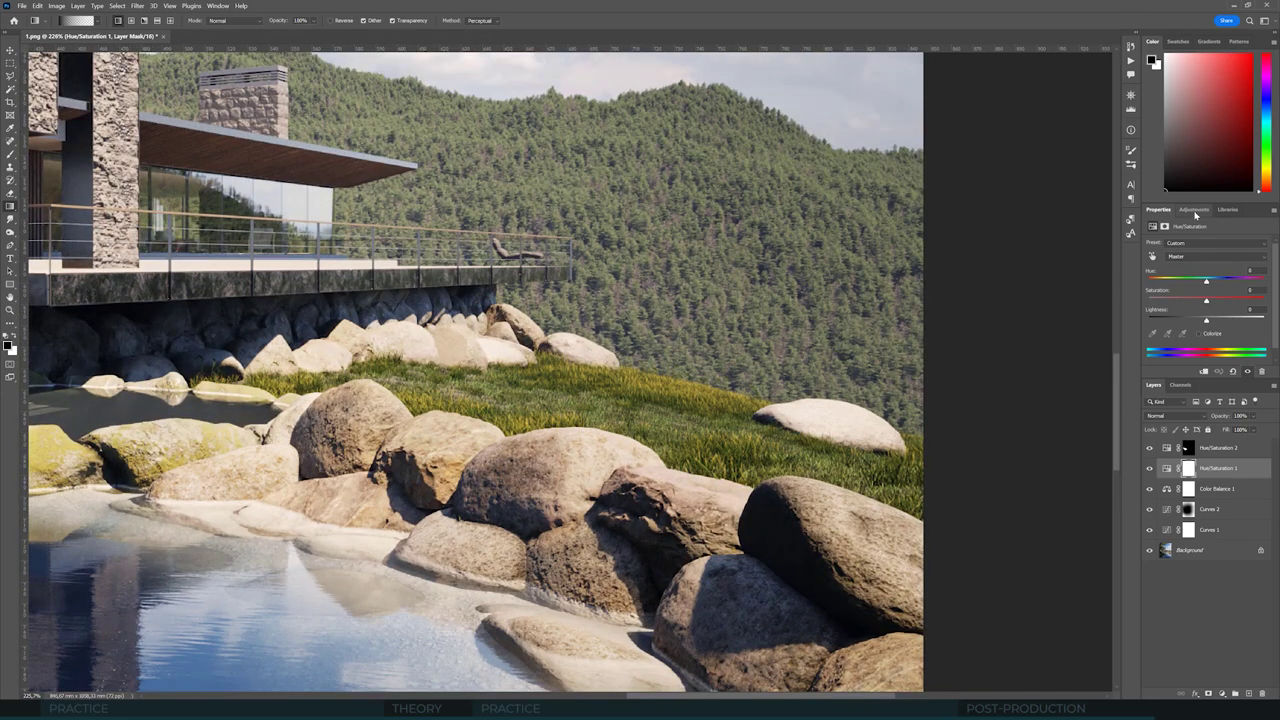
Step: Add Hue/Saturation 3 on the grass Yellows, narrow the range, remove extra saturation and nudge the hue
click(1193, 209)
click(1168, 248)
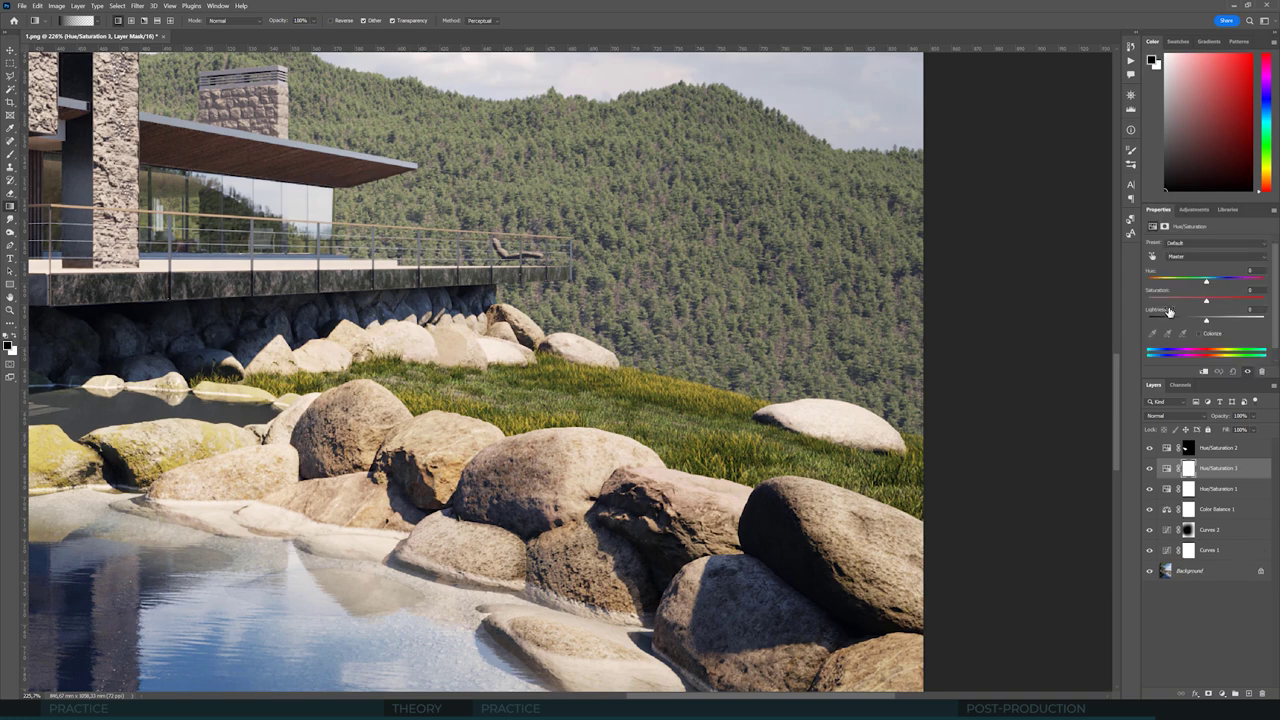
click(1152, 256)
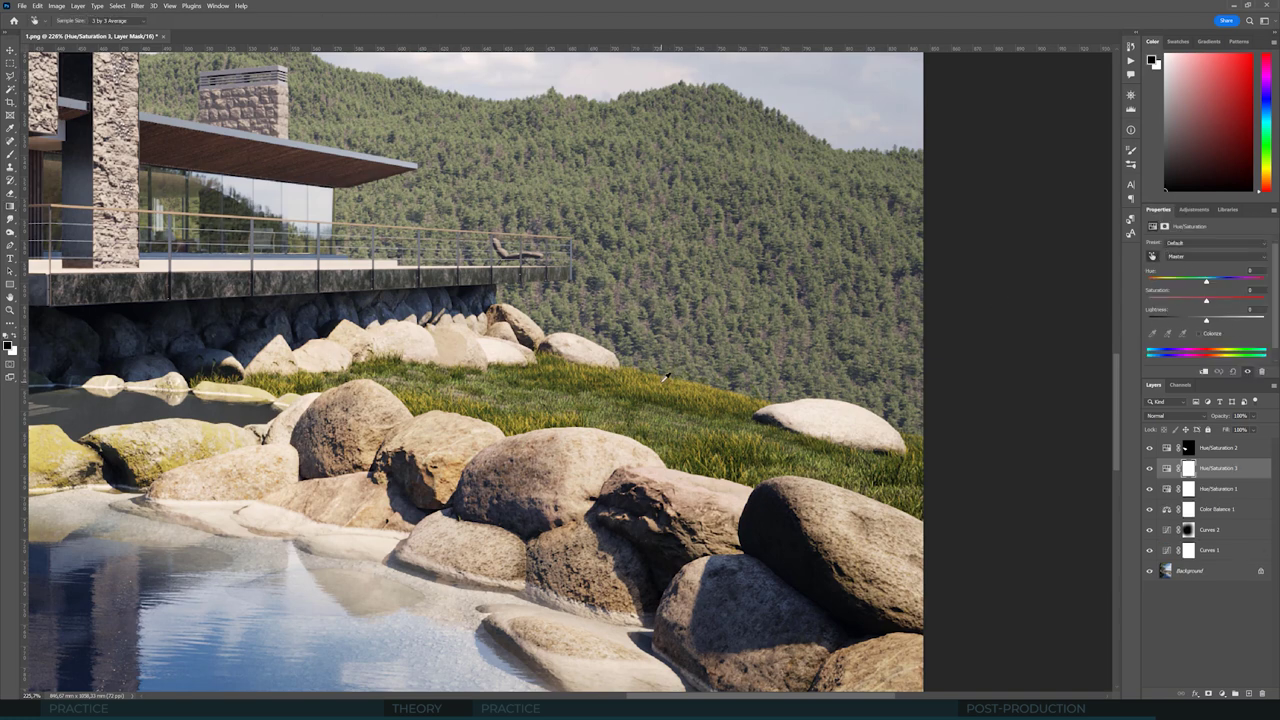
drag(1206, 300, 1242, 304)
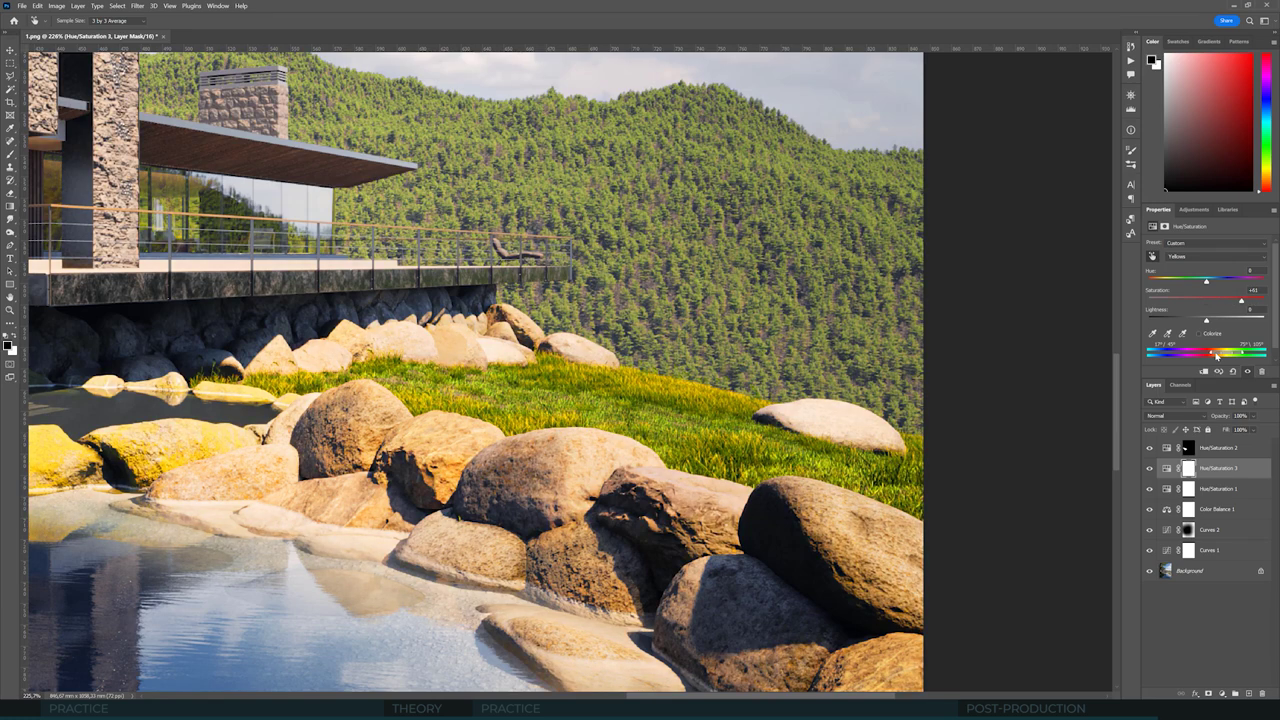
drag(1239, 354, 1228, 357)
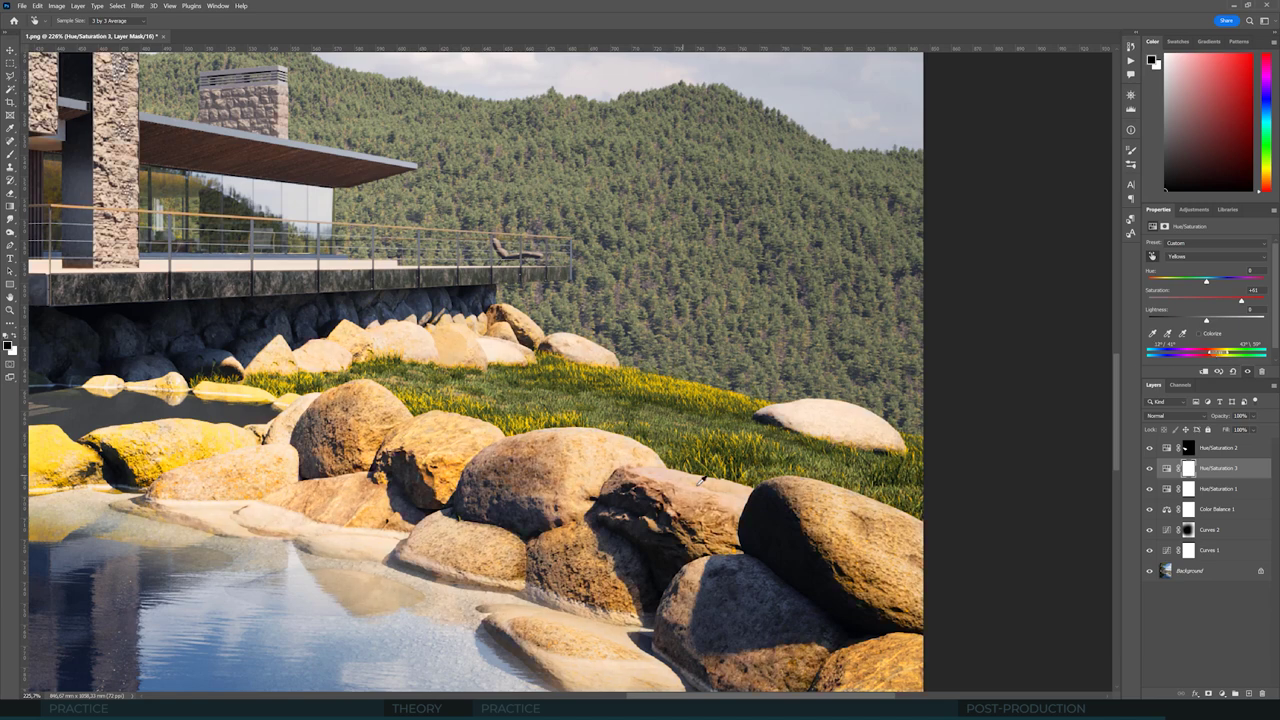
drag(1211, 300, 1203, 300)
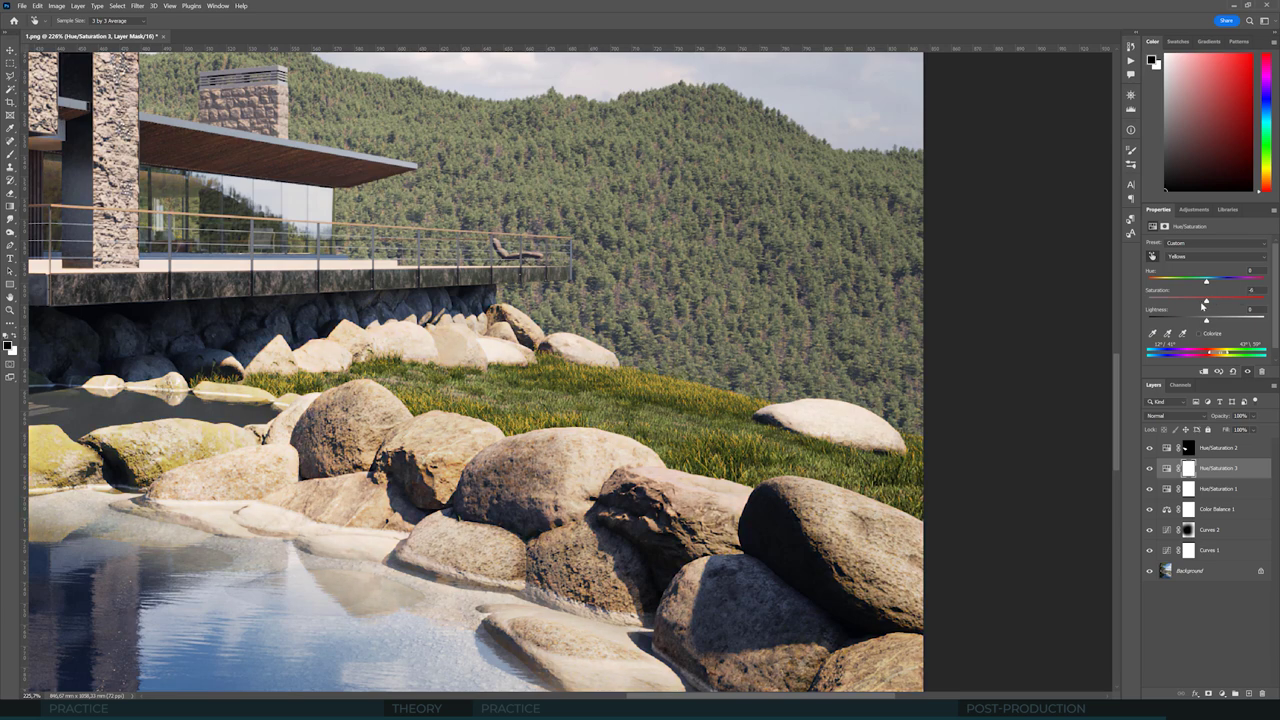
click(1214, 281)
Step: Draw a vertical gradient on the Hue/Saturation 3 mask so only the top keeps the effect
key(g)
click(1189, 468)
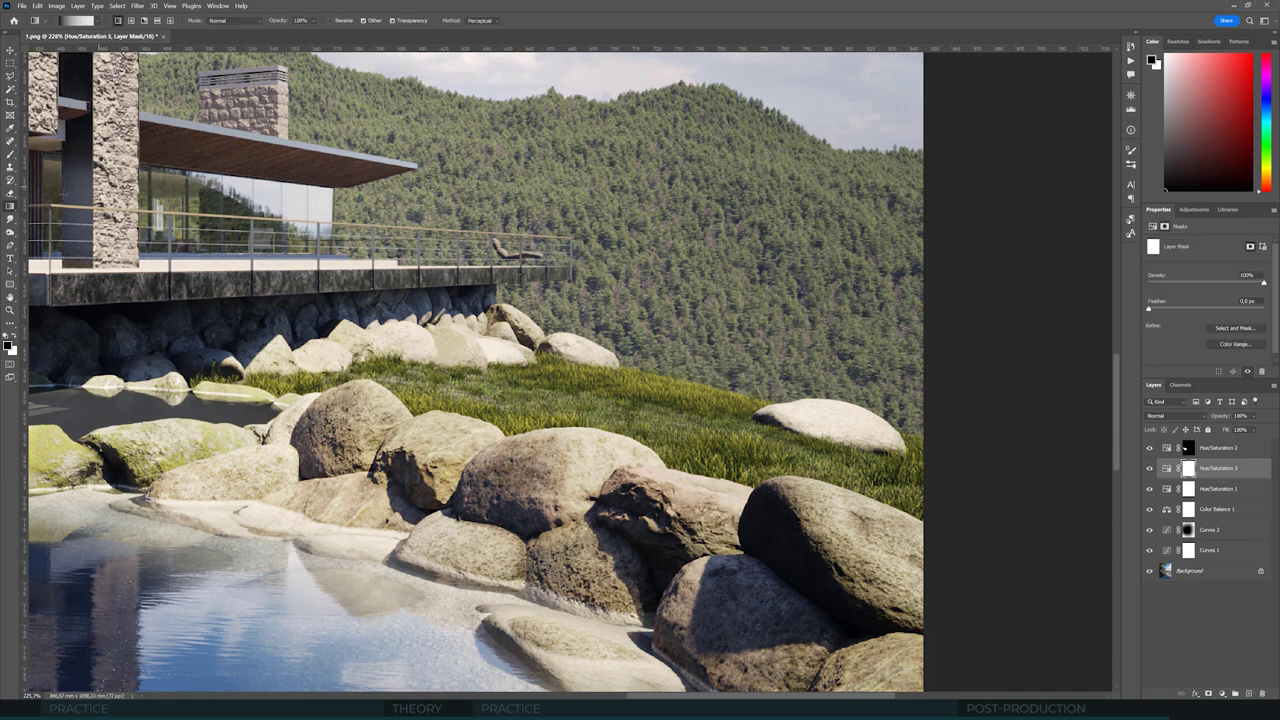
drag(447, 446, 393, 463)
drag(465, 353, 465, 297)
alt+scroll(640, 425, down, 3)
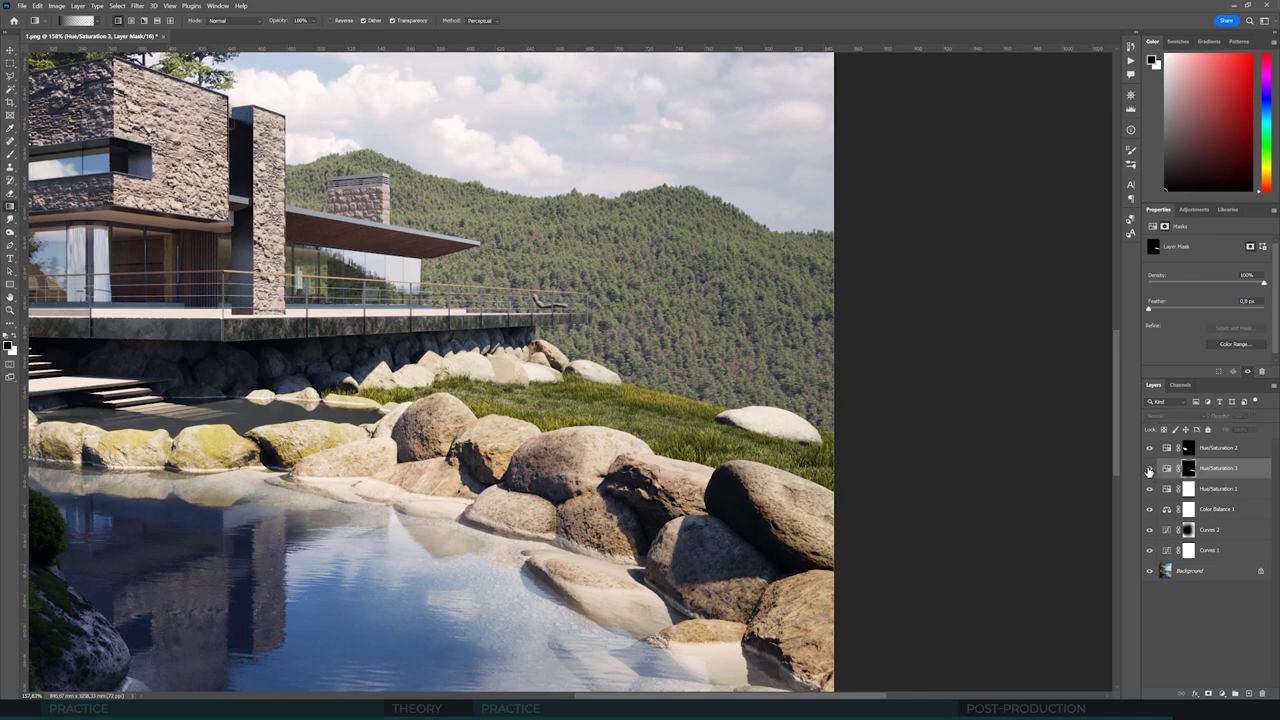
alt+scroll(388, 422, up, 2)
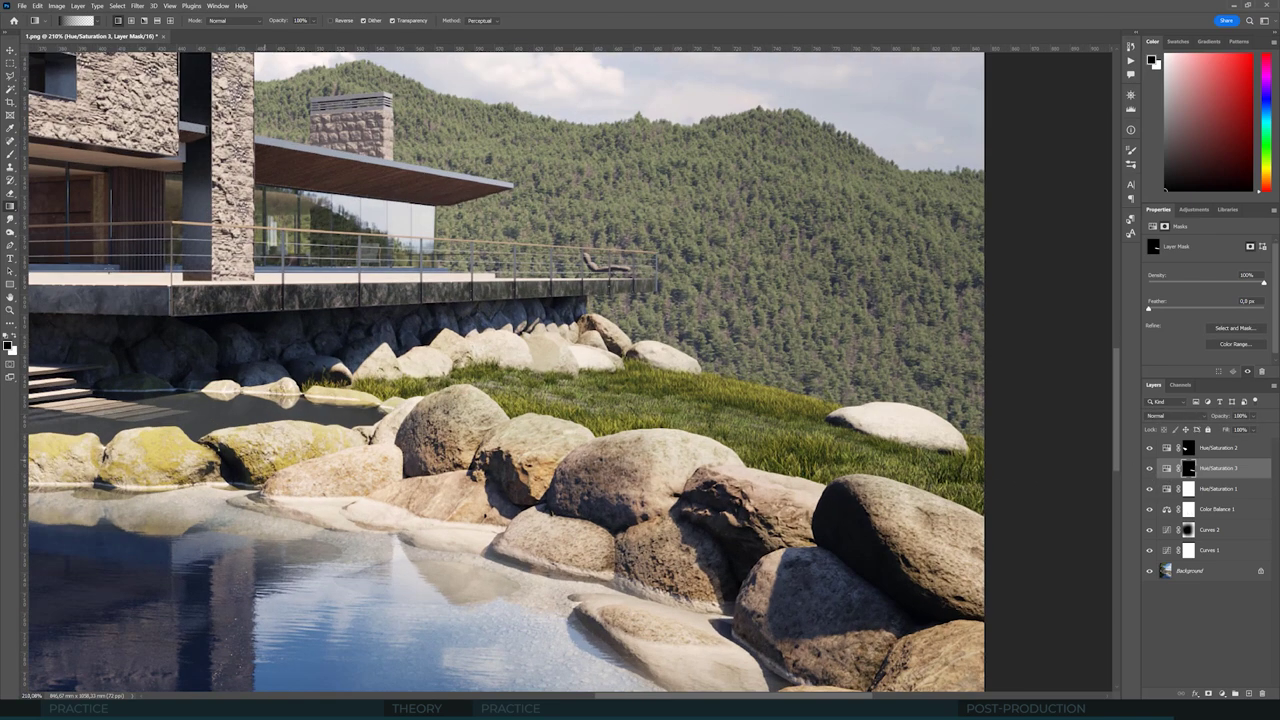
Step: Pick a much smaller brush and fit the whole image in view to review the mask
key(b)
key(bracketleft)
key(bracketleft)
key(bracketleft)
key(bracketleft)
key(bracketleft)
key(bracketleft)
key(bracketleft)
key(bracketleft)
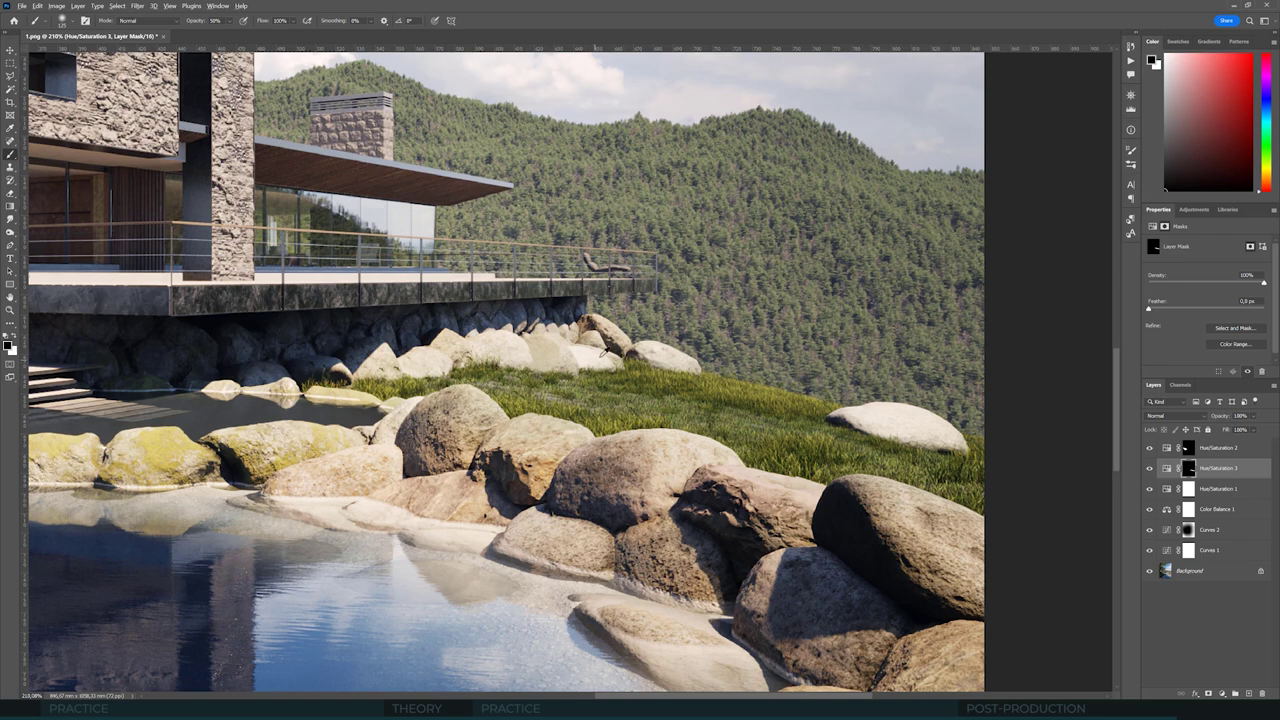
key(ctrl+0)
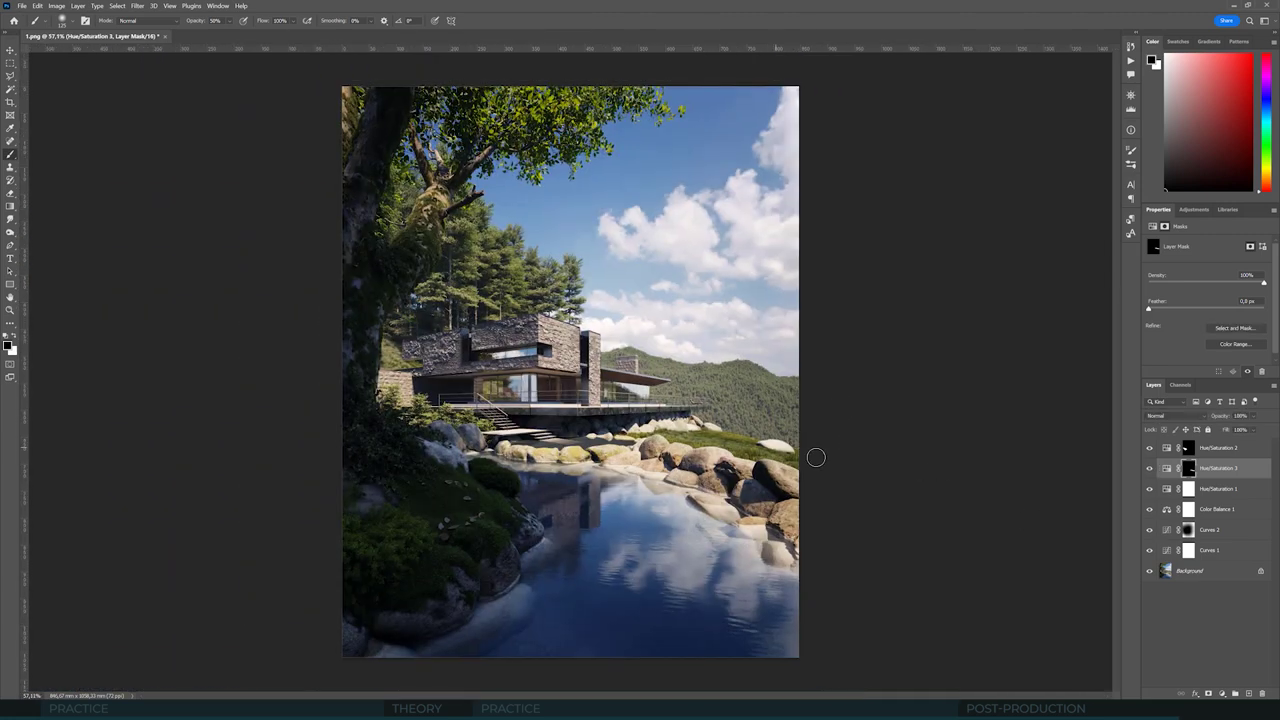
alt+scroll(776, 439, down, 1)
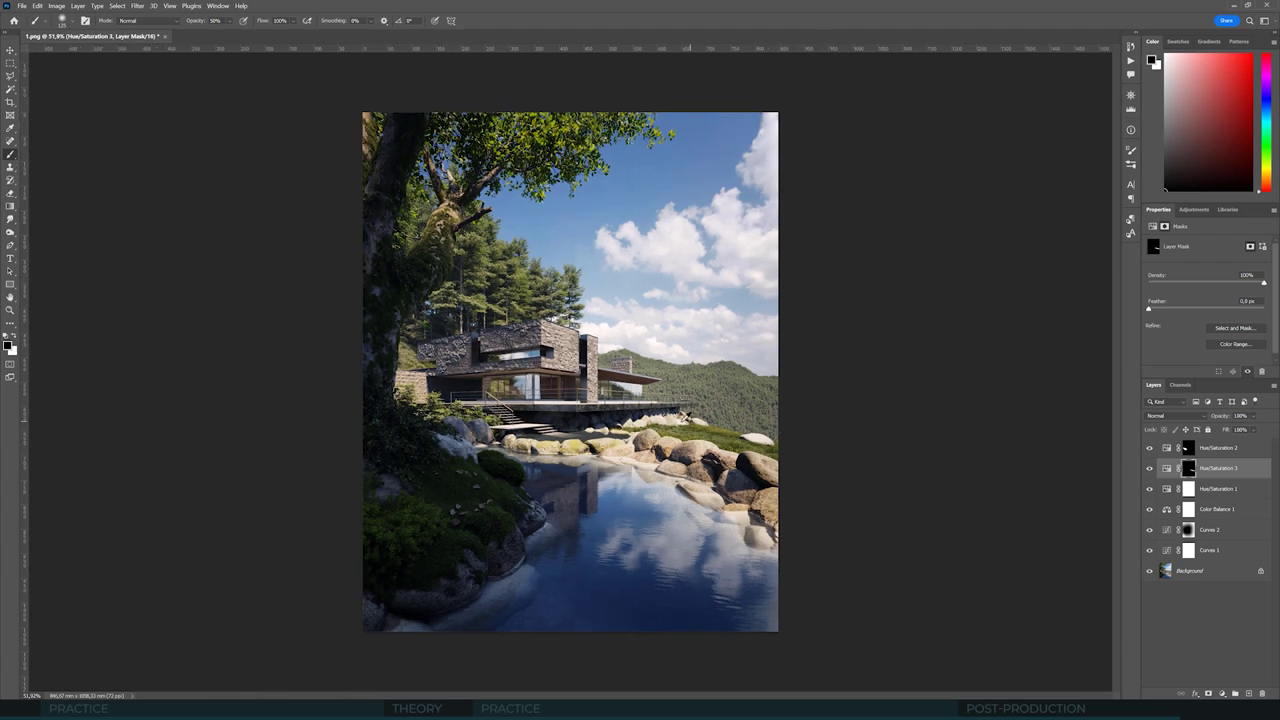
alt+scroll(738, 365, up, 1)
alt+scroll(710, 383, down, 1)
alt+scroll(500, 214, up, 1)
alt+scroll(502, 214, up, 5)
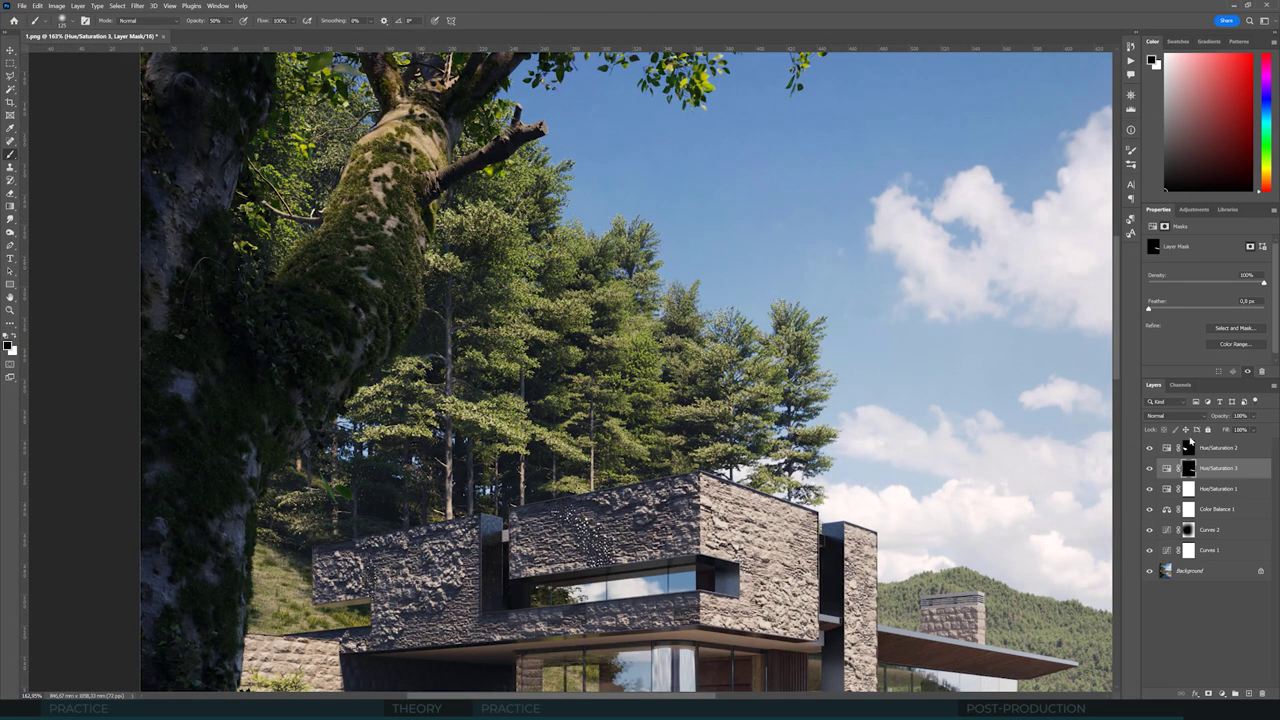
Step: Add Hue/Saturation 4 targeting Yellows sampled from the tree foliage
click(1194, 209)
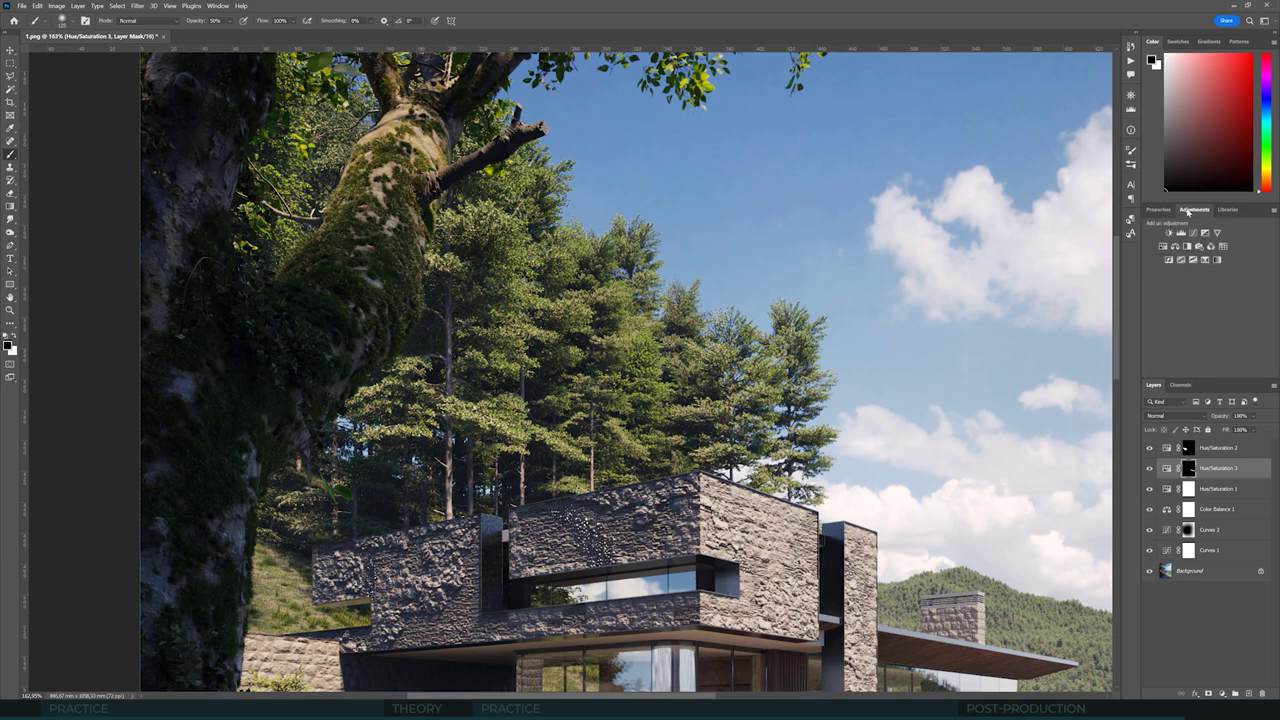
click(1171, 261)
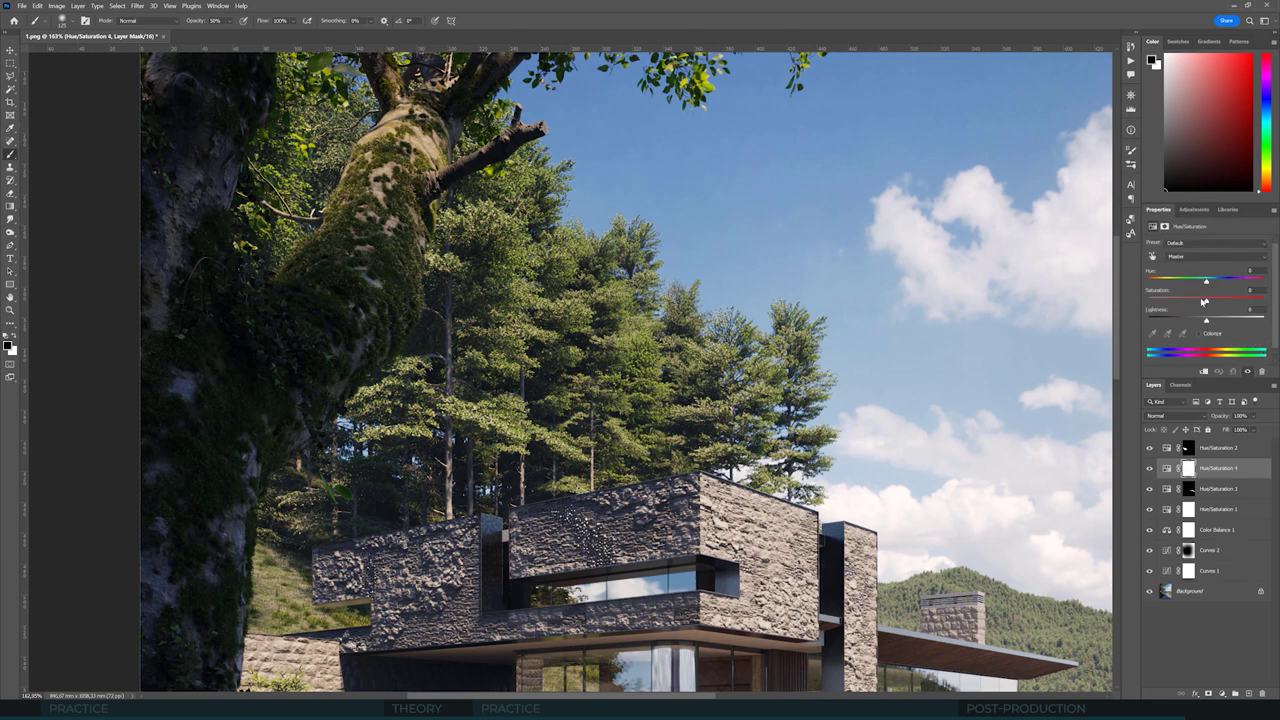
click(1158, 257)
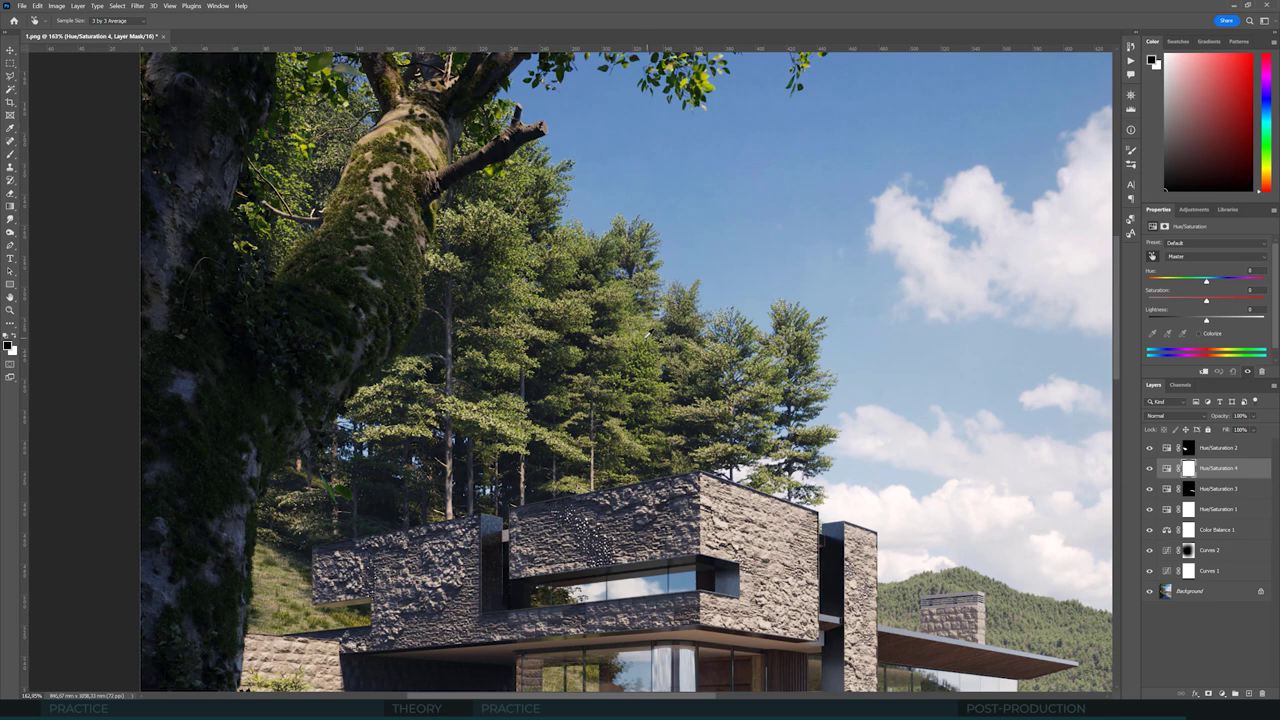
click(643, 344)
drag(1244, 301, 1242, 302)
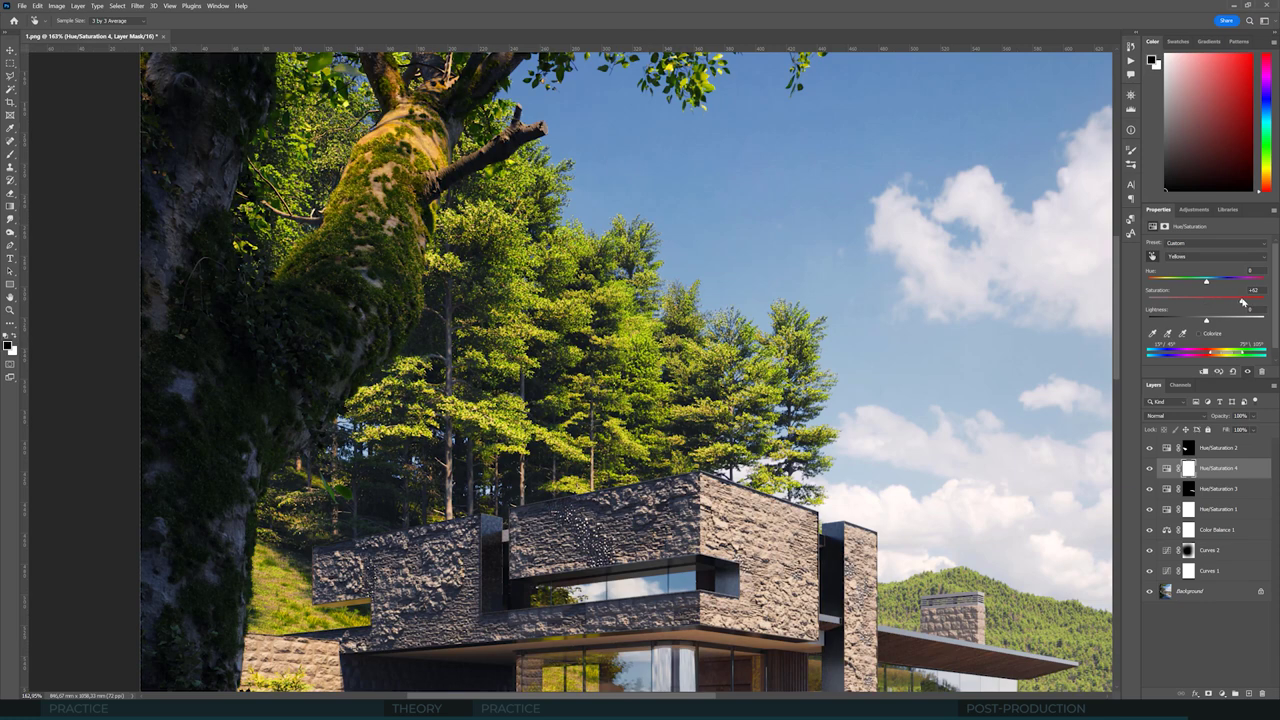
Step: Draw a gradient on the Hue/Saturation 4 mask to limit where the effect applies
click(1188, 468)
key(b)
key(g)
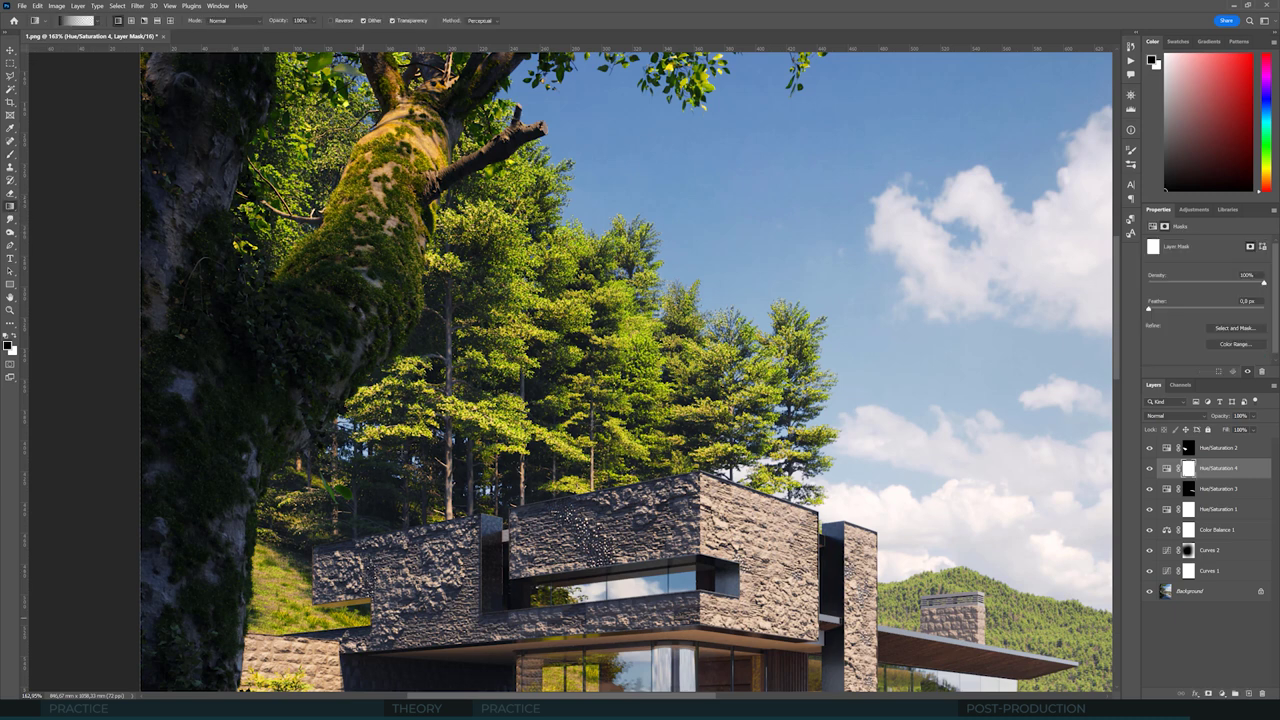
drag(260, 640, 908, 568)
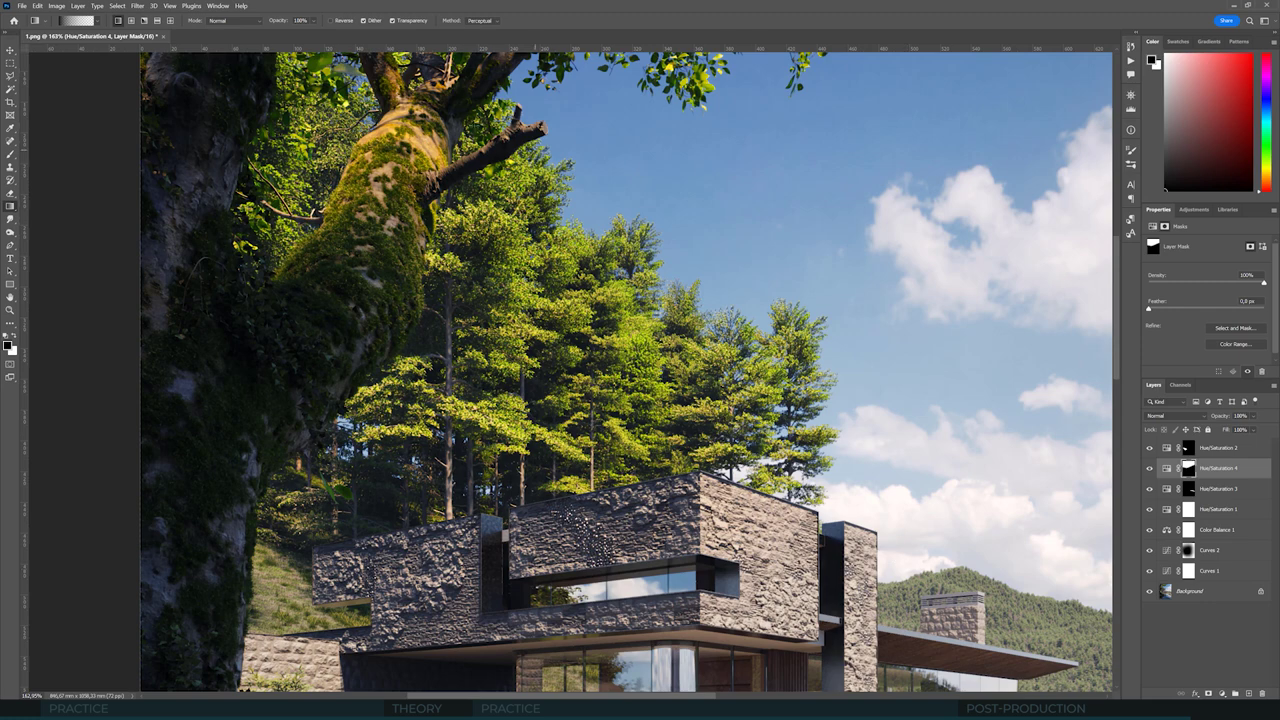
alt+scroll(416, 414, down, 2)
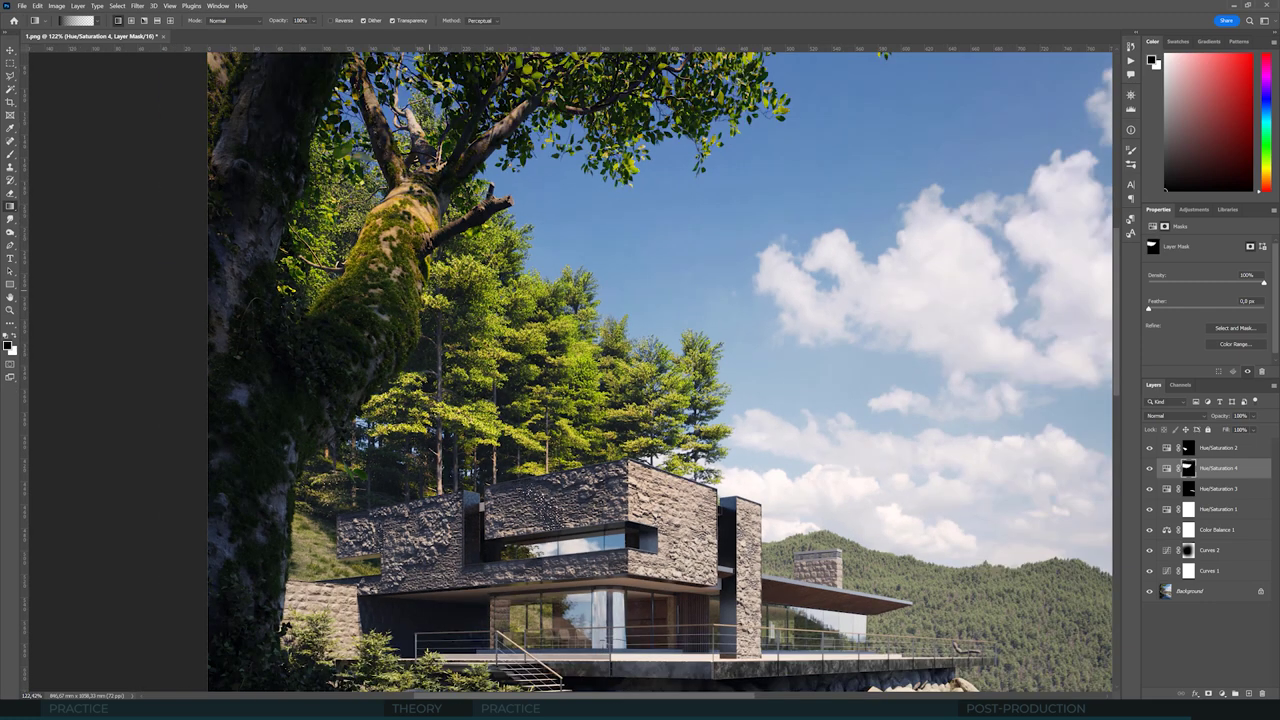
alt+scroll(807, 510, up, 2)
Step: Resample the trees and set the Yellows to Saturation +44 and Lightness -45
click(1166, 468)
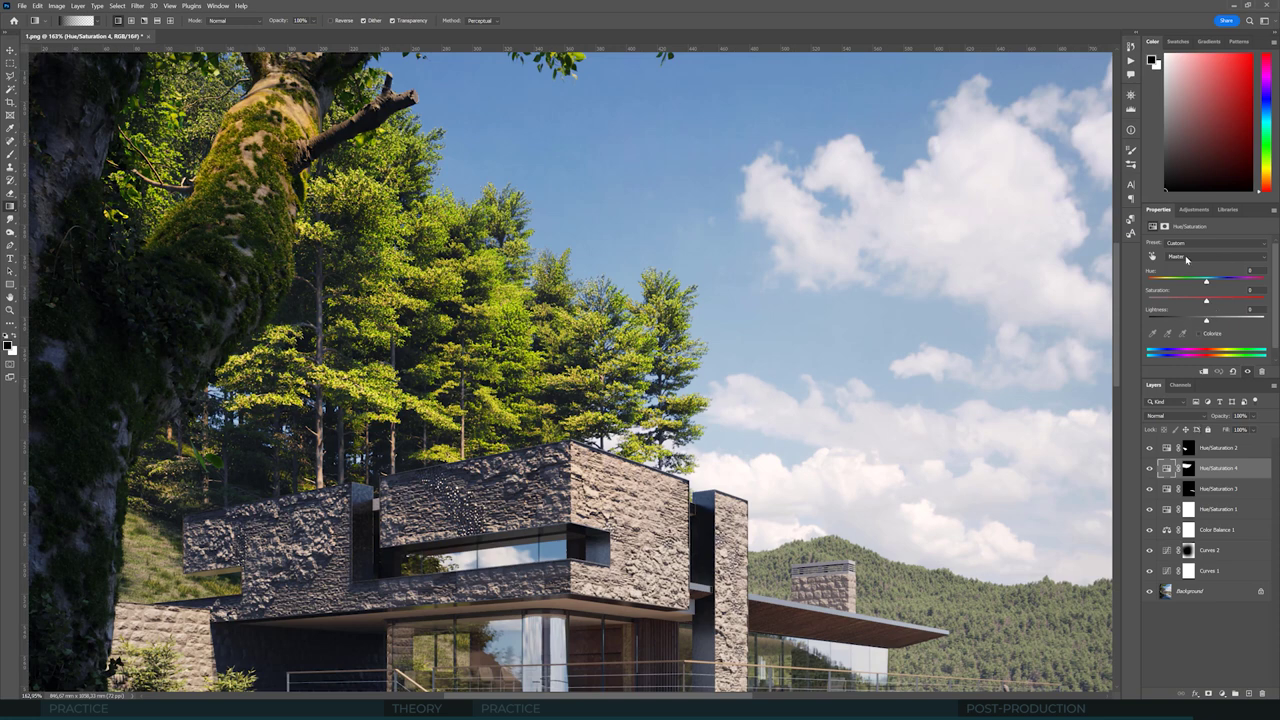
click(1152, 257)
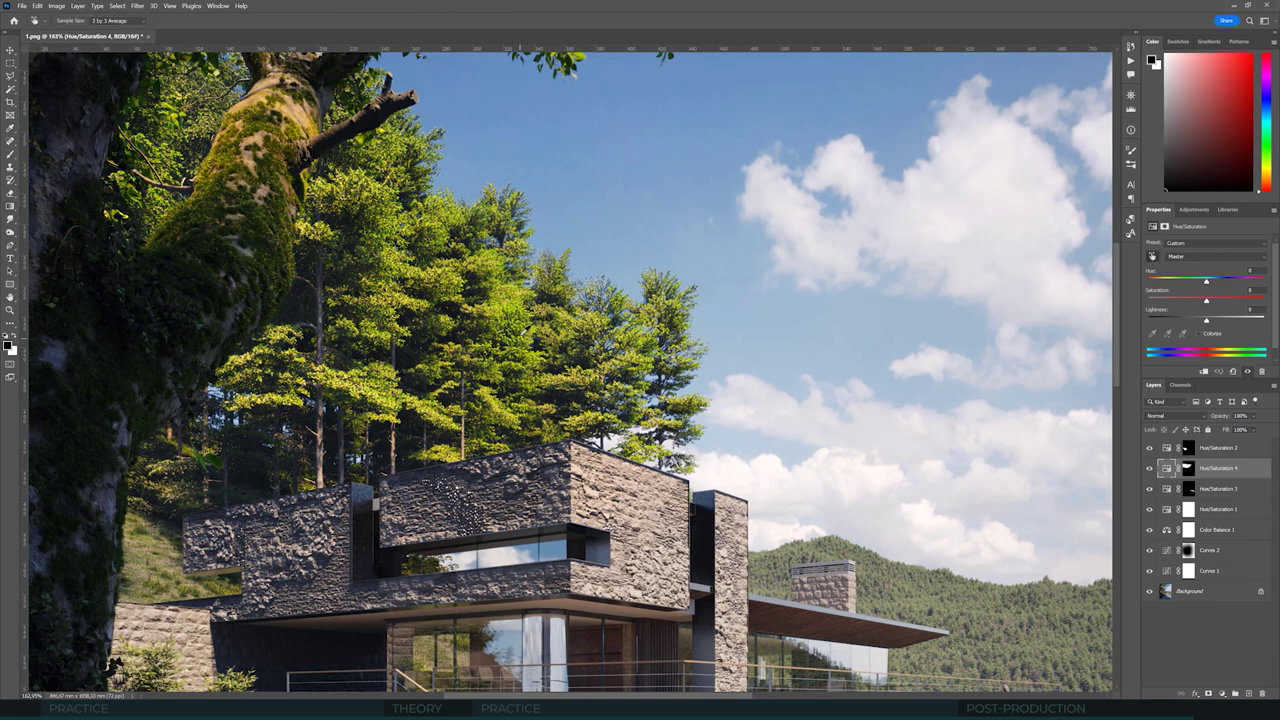
drag(526, 324, 547, 329)
drag(1240, 302, 1193, 320)
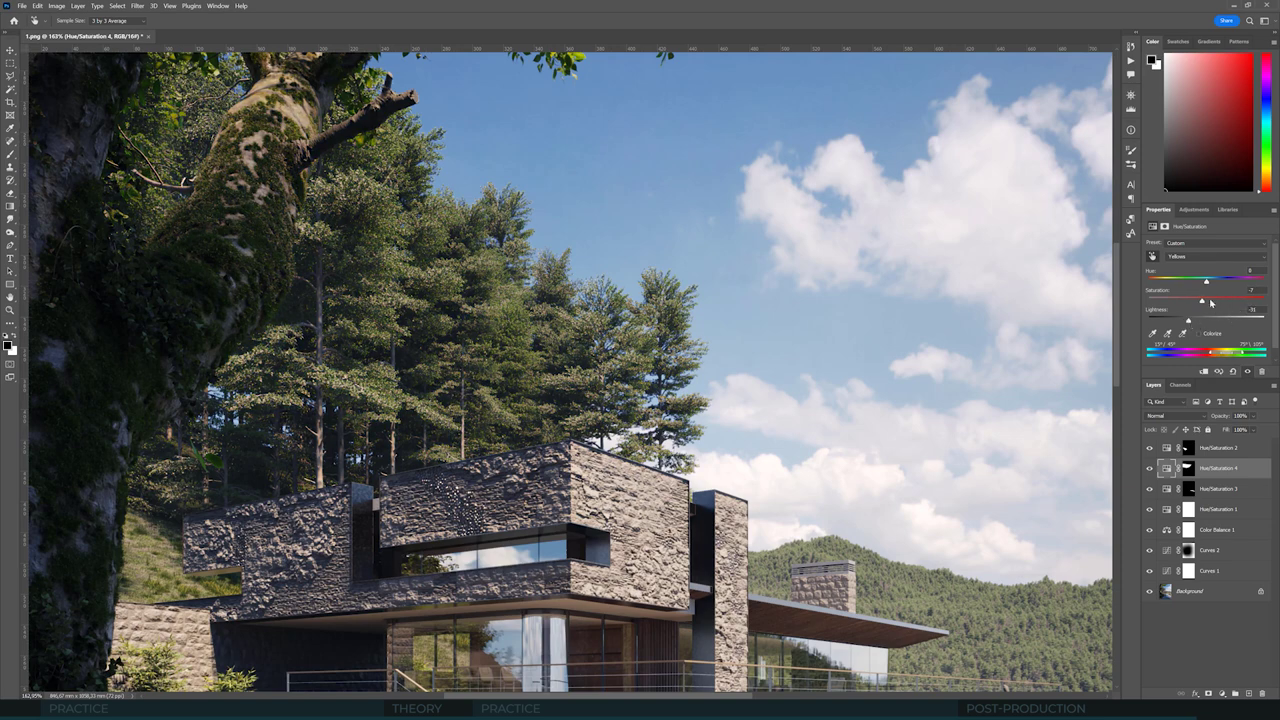
key(ctrl+0)
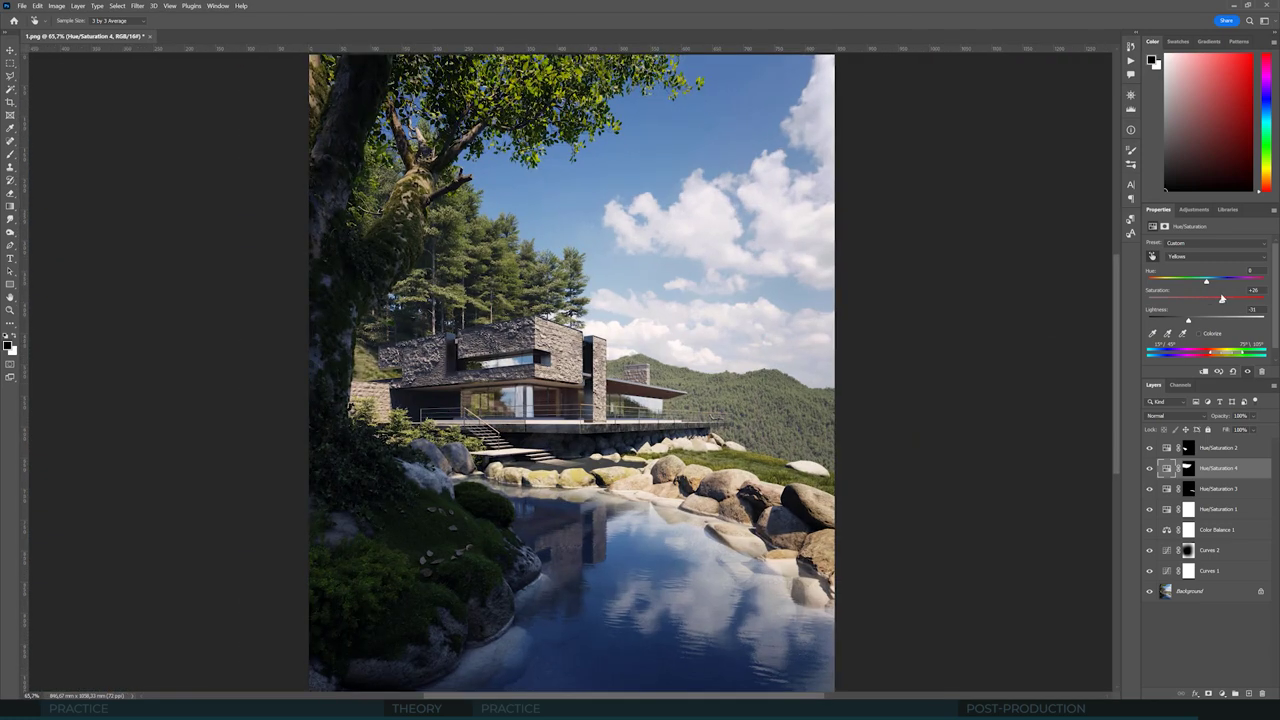
drag(1232, 299, 1181, 321)
Step: Zoom around and toggle Hue/Saturation 4 on and off to compare the deepened foliage
alt+scroll(574, 302, down, 3)
alt+scroll(570, 300, up, 5)
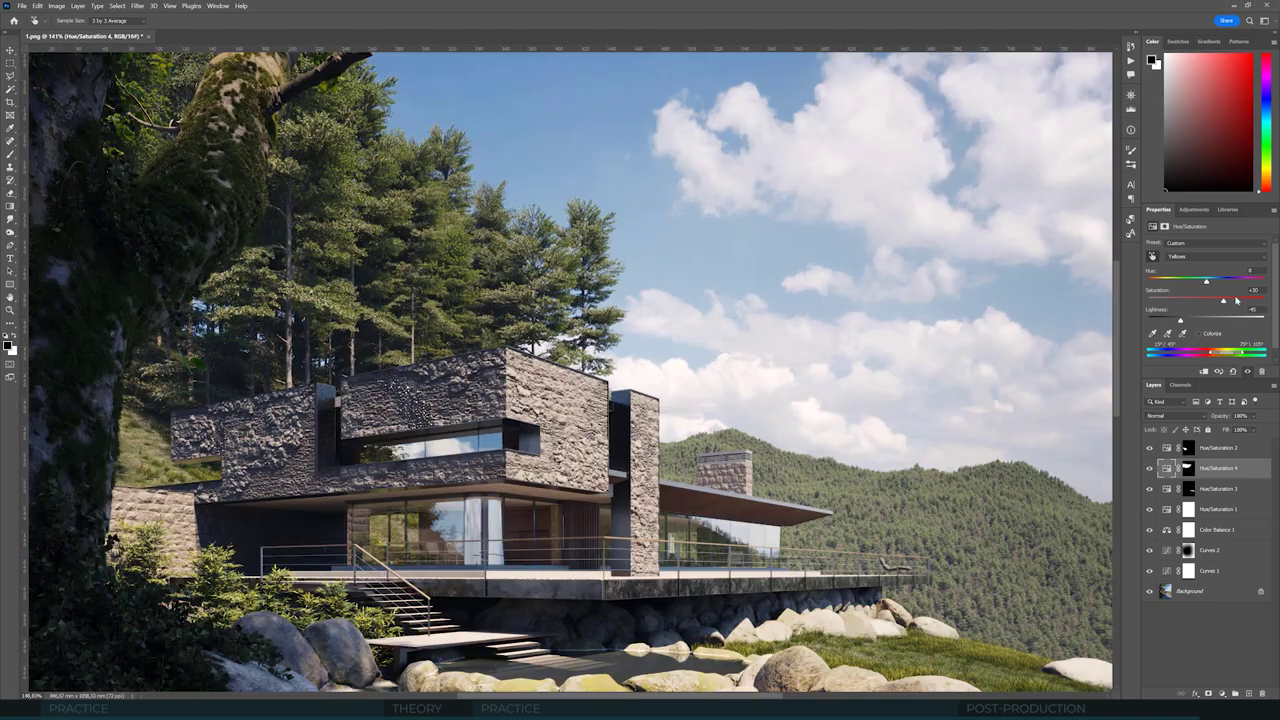
alt+scroll(672, 278, down, 4)
alt+scroll(668, 280, up, 2)
alt+scroll(1040, 294, down, 1)
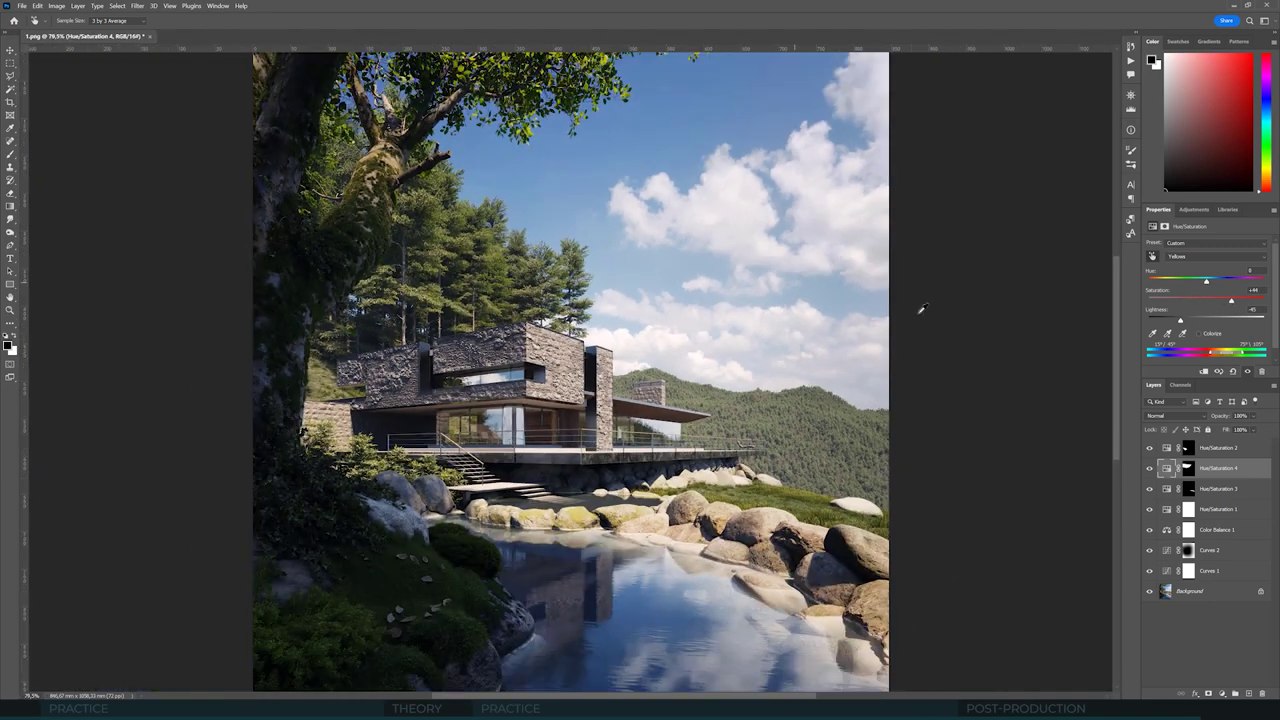
alt+scroll(577, 195, down, 1)
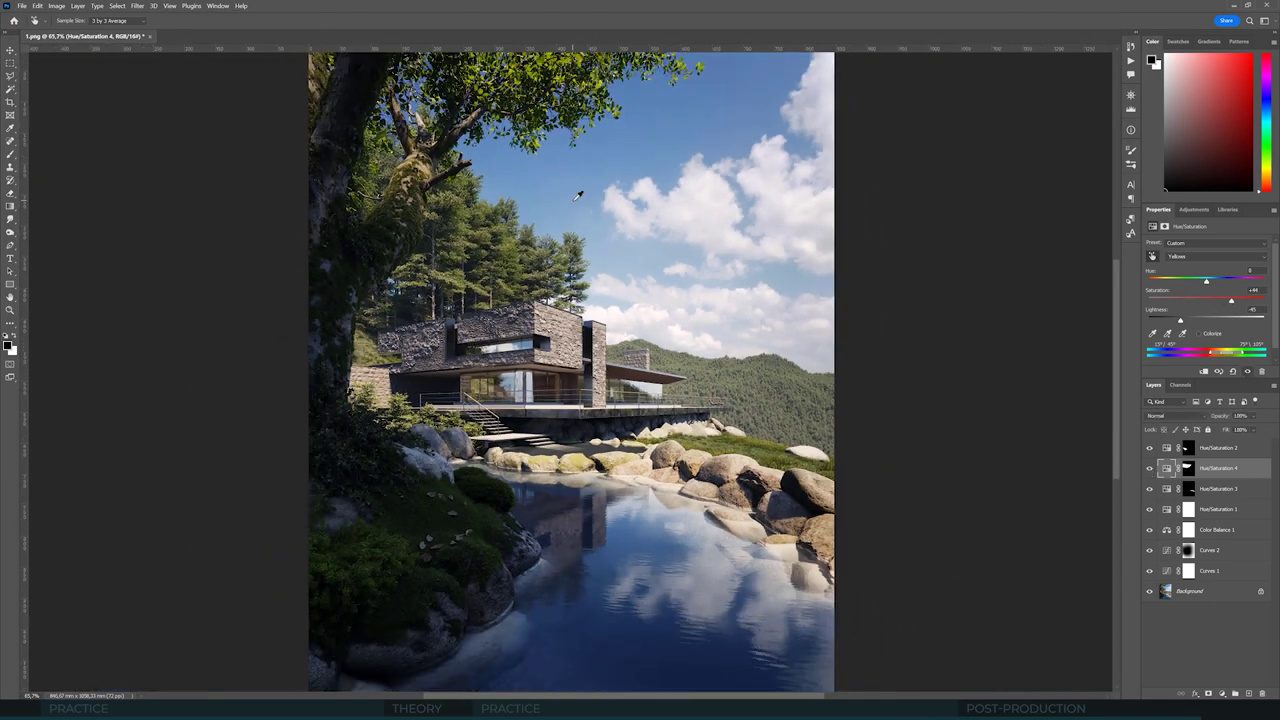
alt+scroll(579, 194, down, 1)
alt+scroll(565, 194, up, 3)
alt+scroll(573, 216, down, 3)
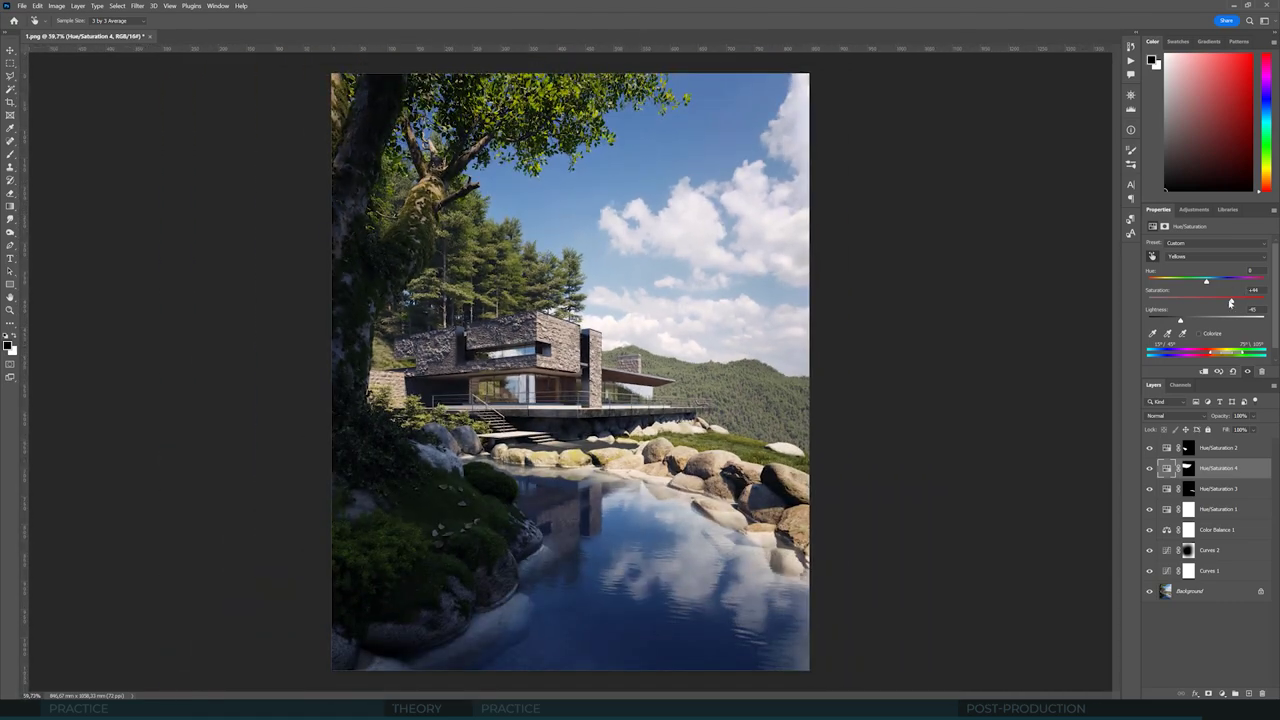
alt+scroll(726, 291, down, 1)
click(1149, 468)
click(1149, 468)
click(1149, 468)
click(1149, 468)
alt+scroll(682, 297, down, 1)
alt+scroll(688, 447, up, 5)
alt+scroll(688, 447, down, 3)
alt+scroll(620, 310, up, 4)
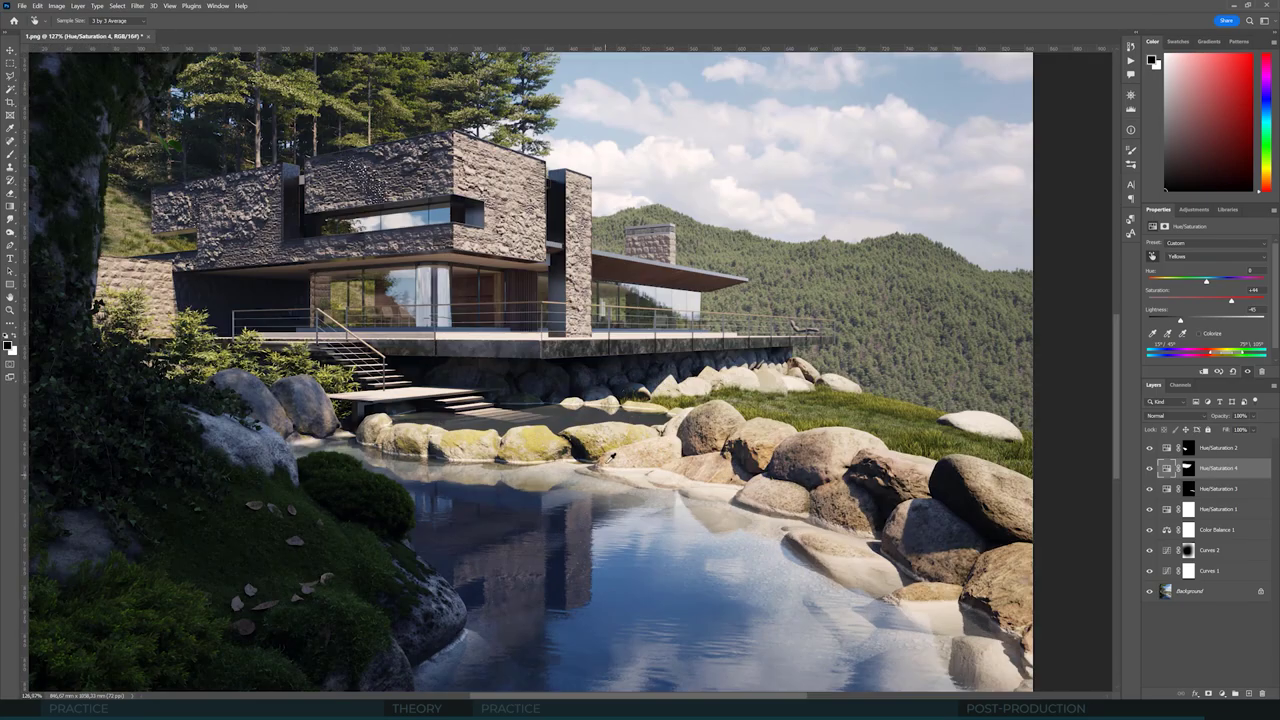
alt+scroll(622, 398, down, 3)
alt+scroll(574, 394, up, 4)
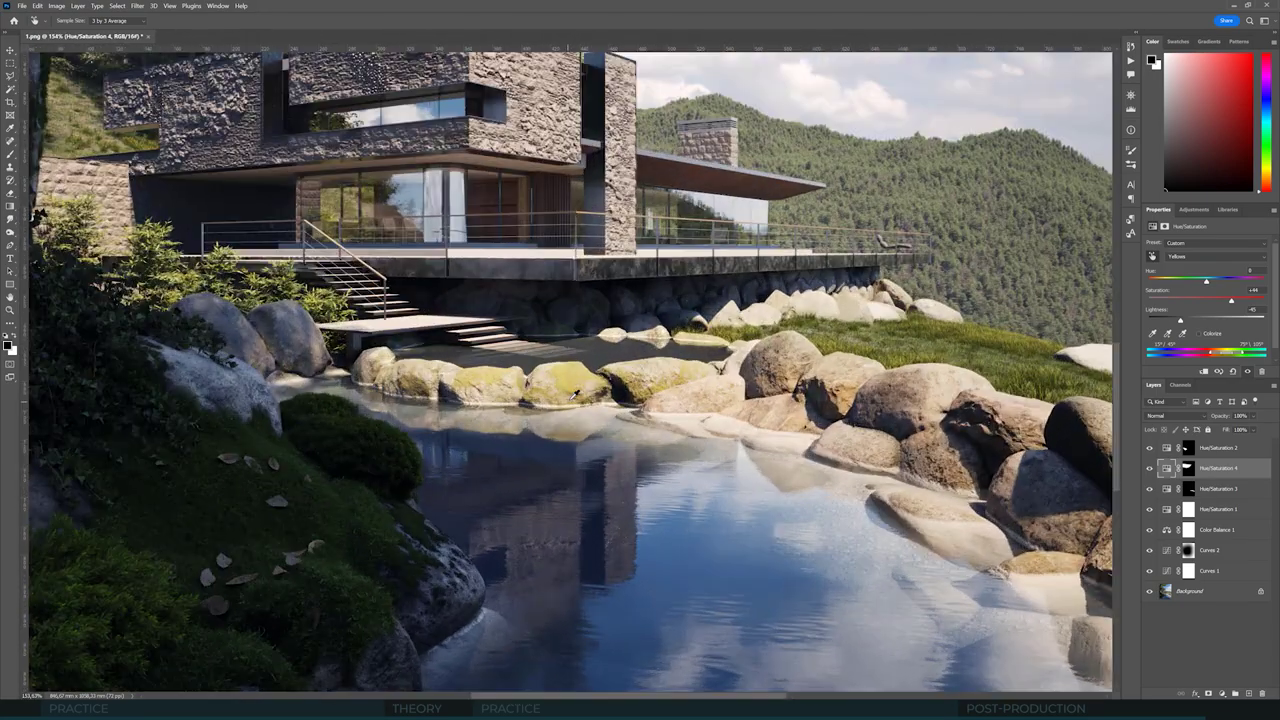
alt+scroll(576, 388, up, 2)
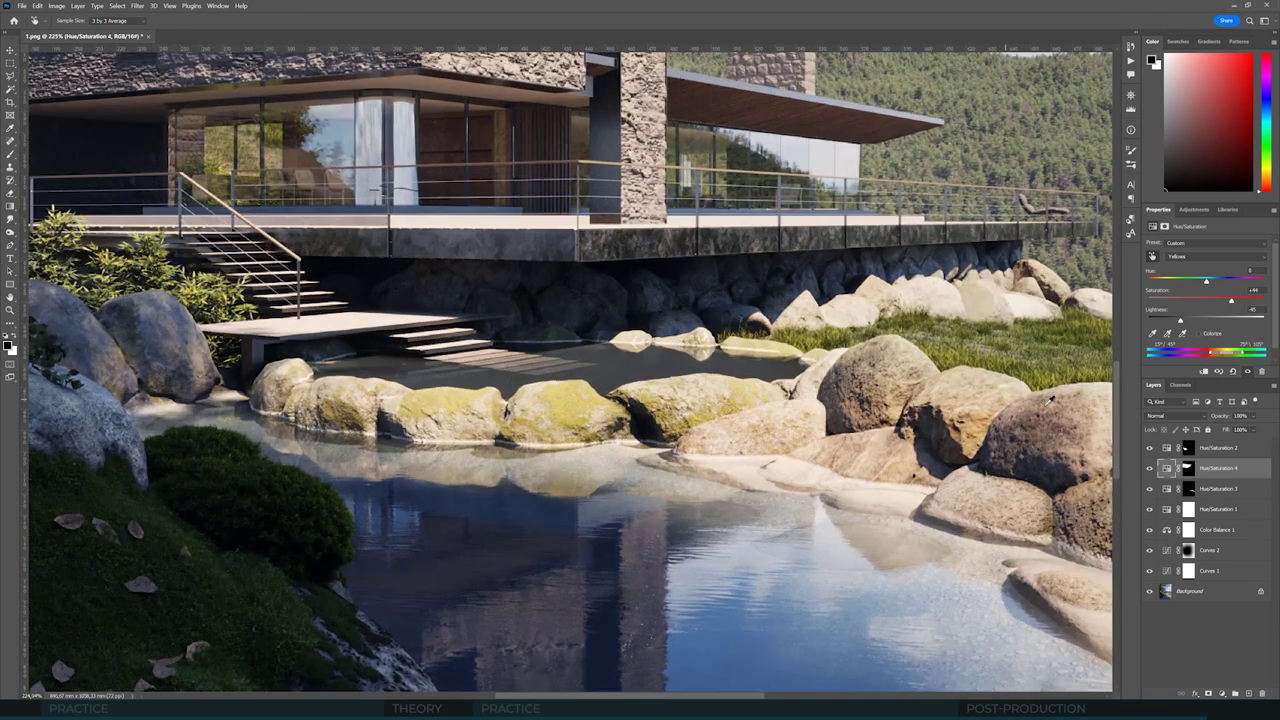
Step: Add a Hue/Saturation 5 layer and boost Yellows saturation sampled from the mossy rock
click(1193, 209)
click(1170, 248)
key(g)
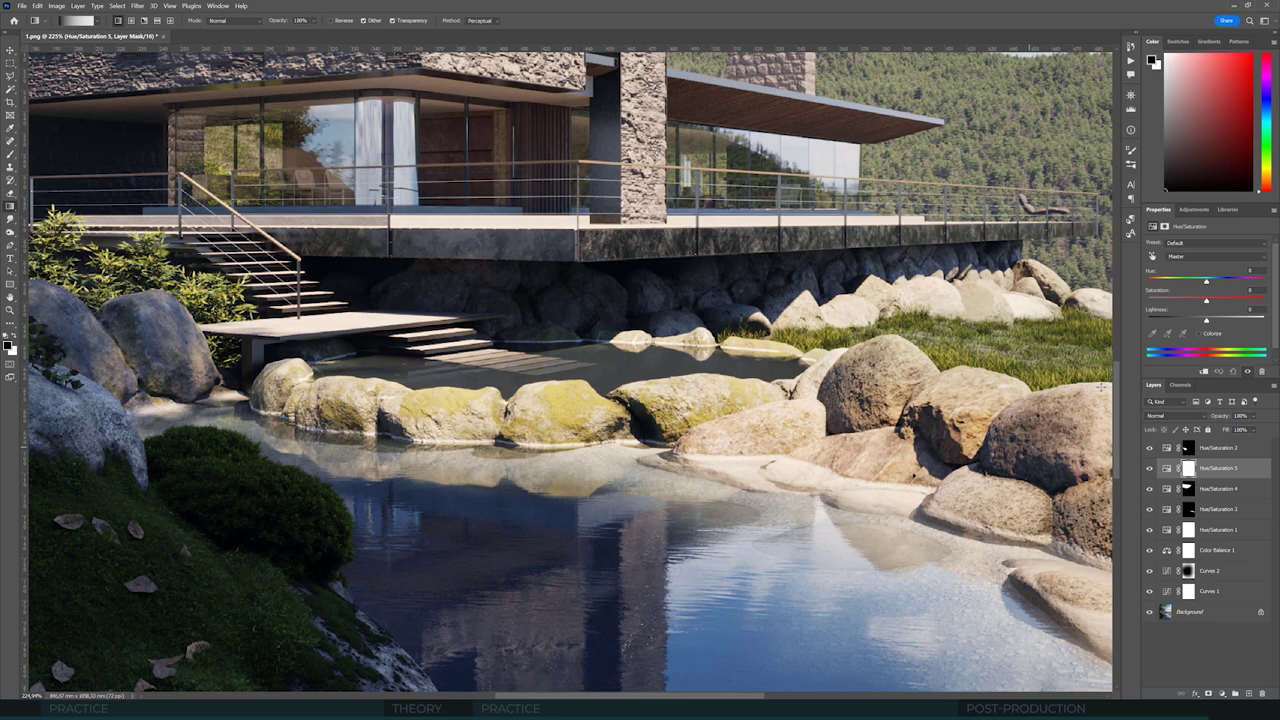
click(1152, 256)
click(573, 396)
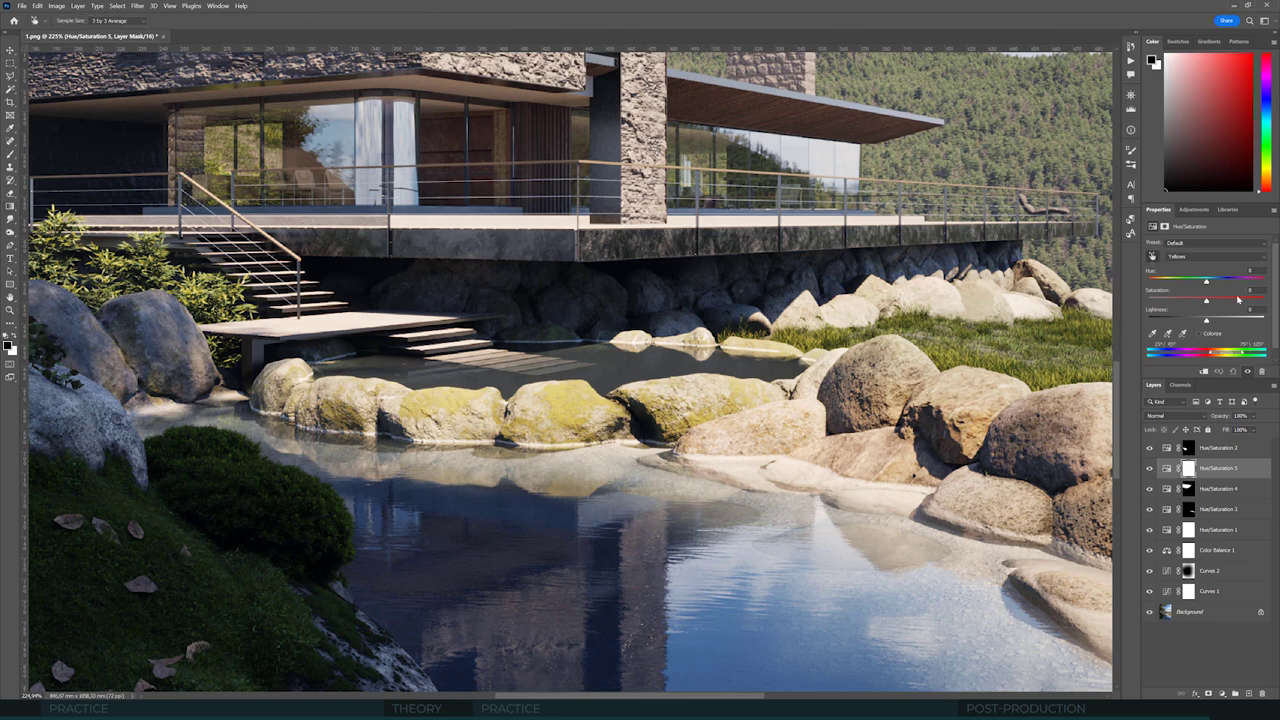
drag(1237, 300, 1183, 319)
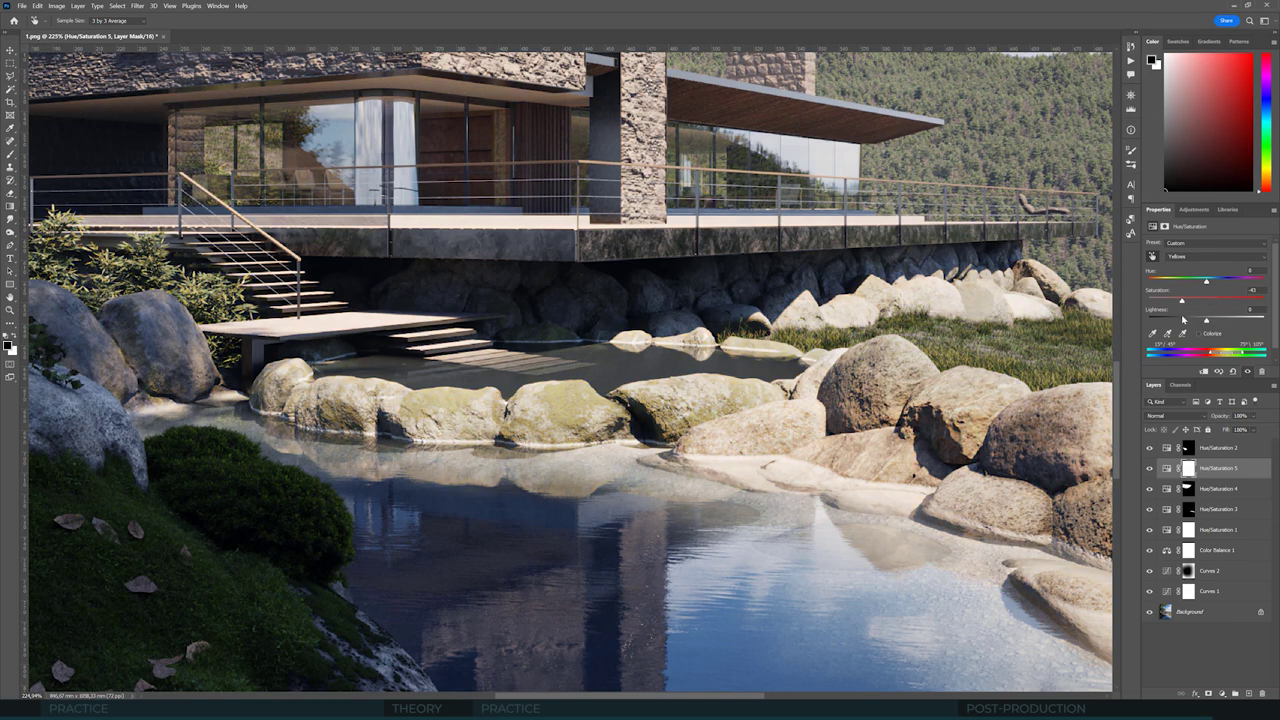
Step: Fill the Hue/Saturation 5 mask with a black-to-white gradient across the rocks
click(1188, 468)
key(g)
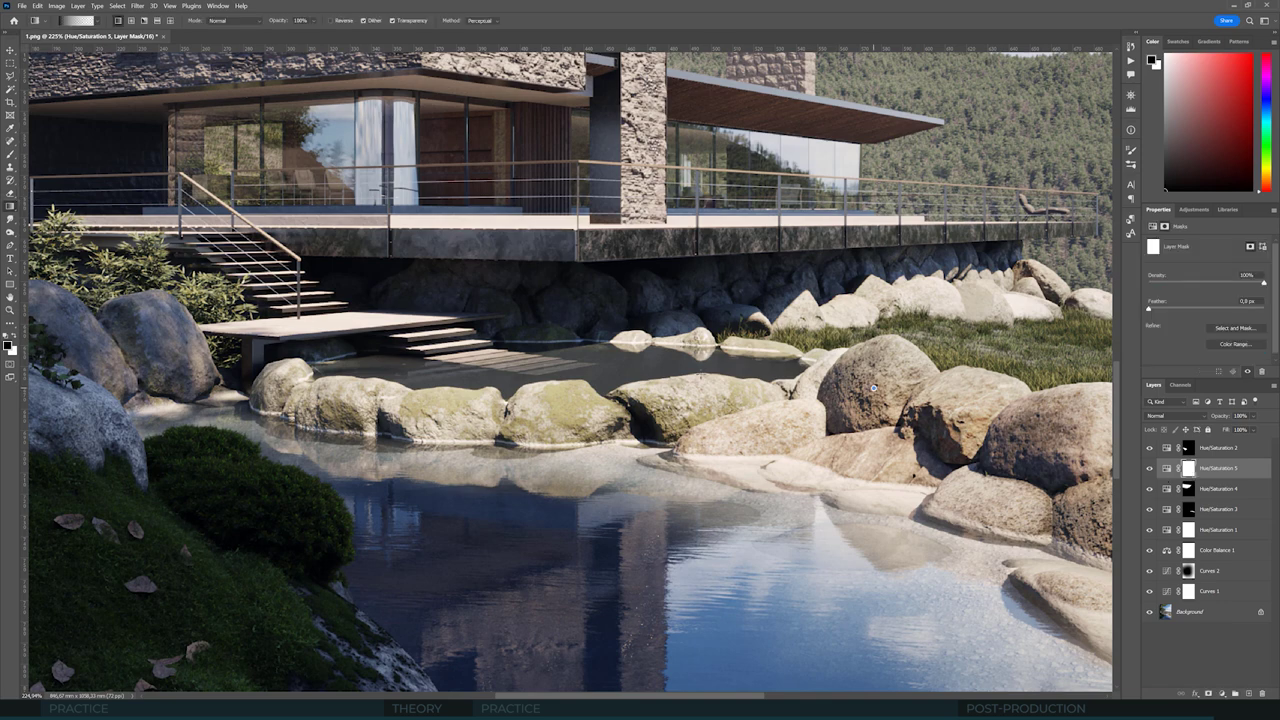
drag(1100, 378, 855, 300)
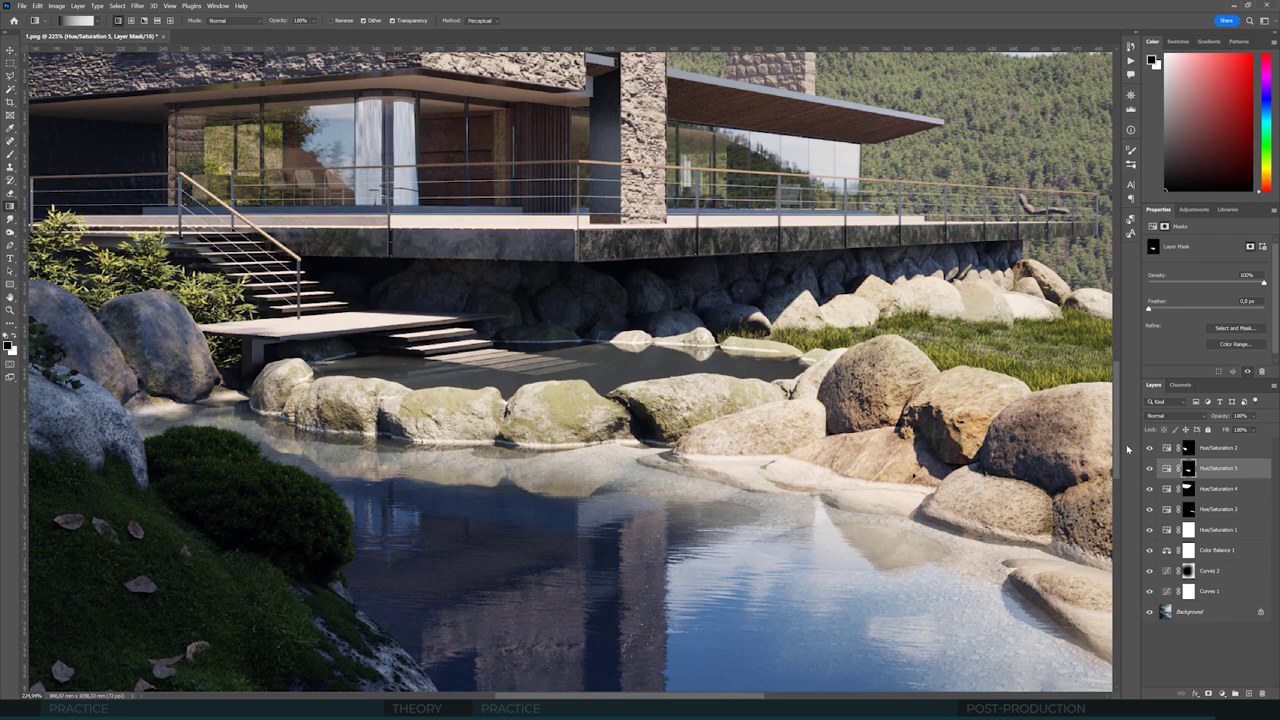
key(ctrl+0)
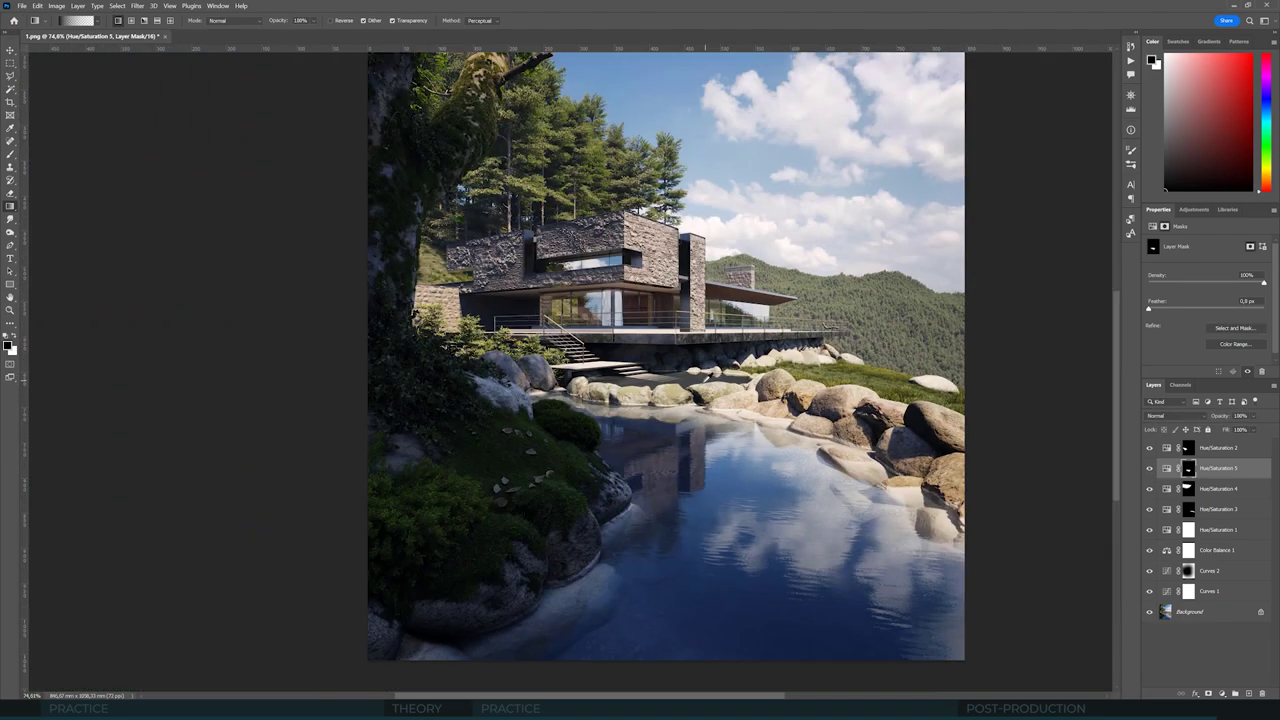
alt+scroll(640, 370, up, 2)
alt+scroll(650, 380, up, 3)
alt+scroll(640, 372, down, 2)
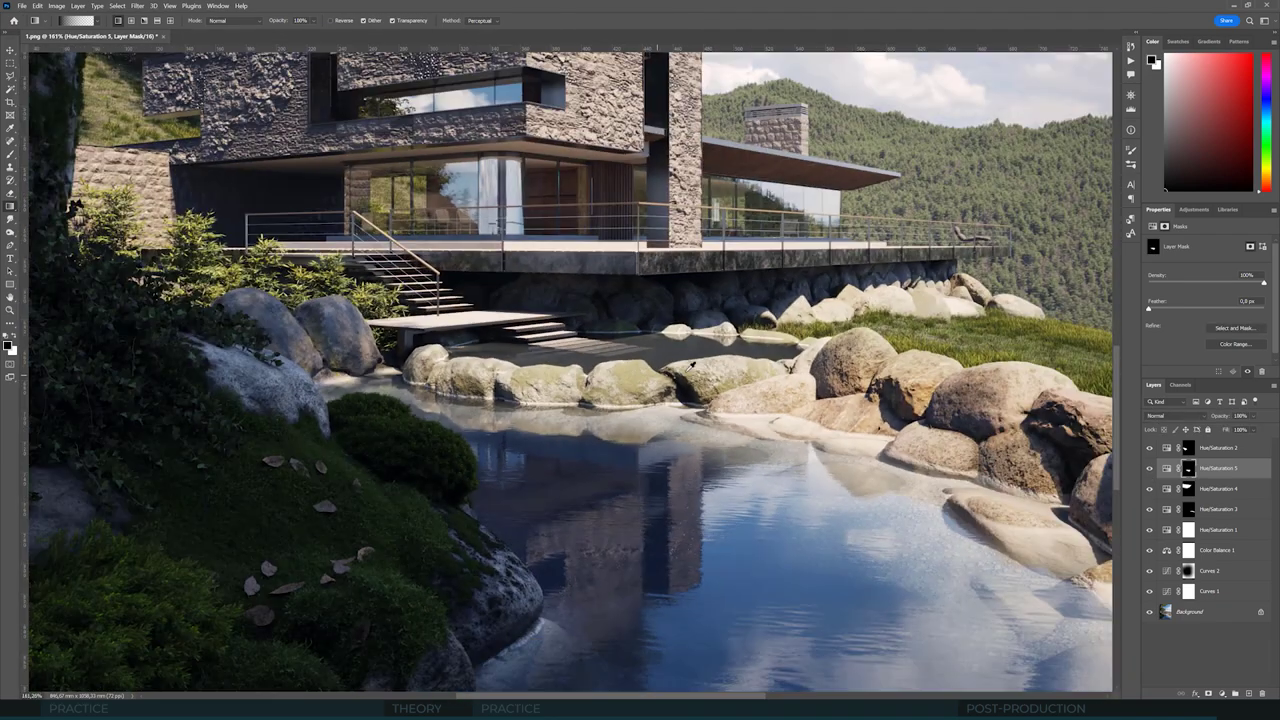
key(ctrl+0)
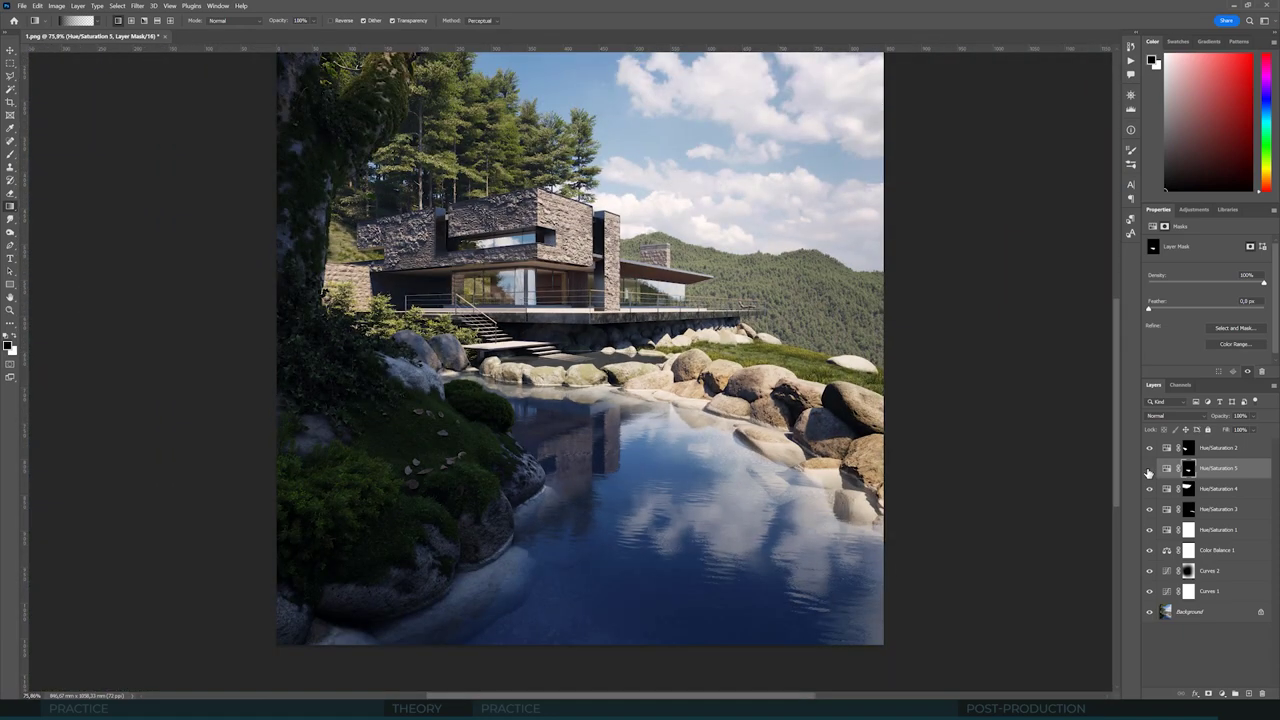
alt+scroll(580, 350, down, 1)
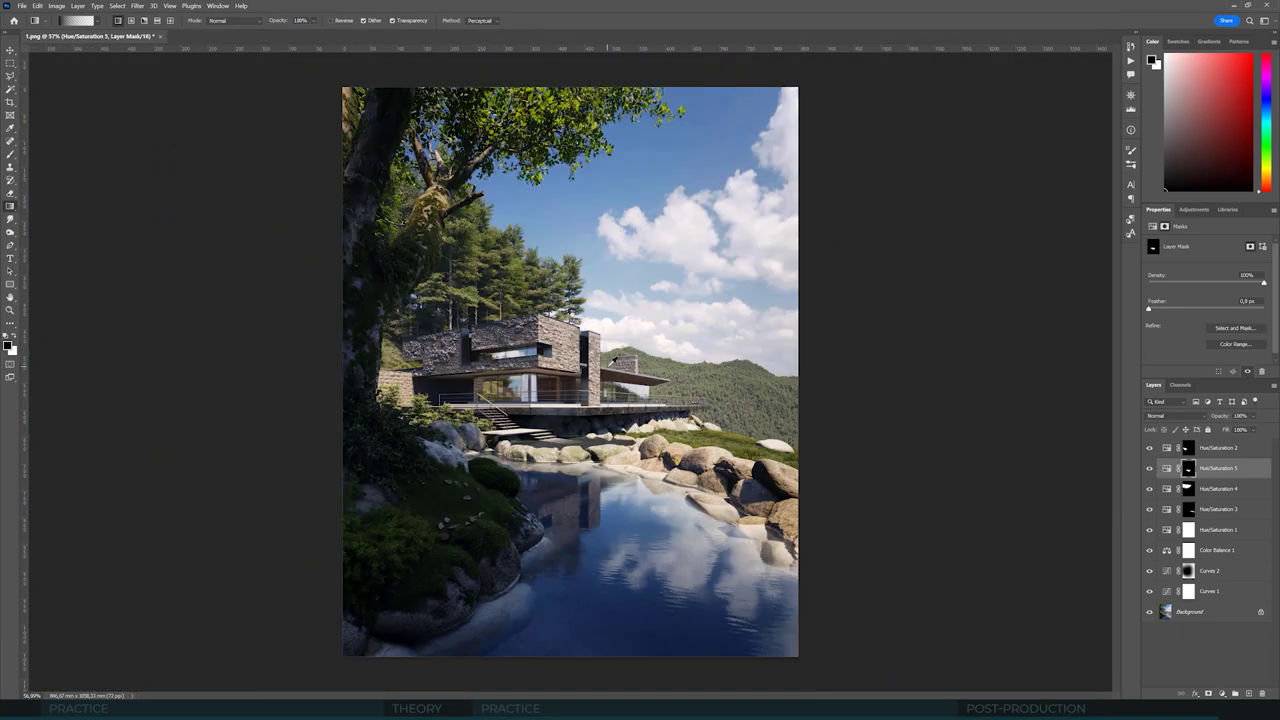
alt+scroll(580, 350, up, 3)
alt+scroll(612, 442, up, 3)
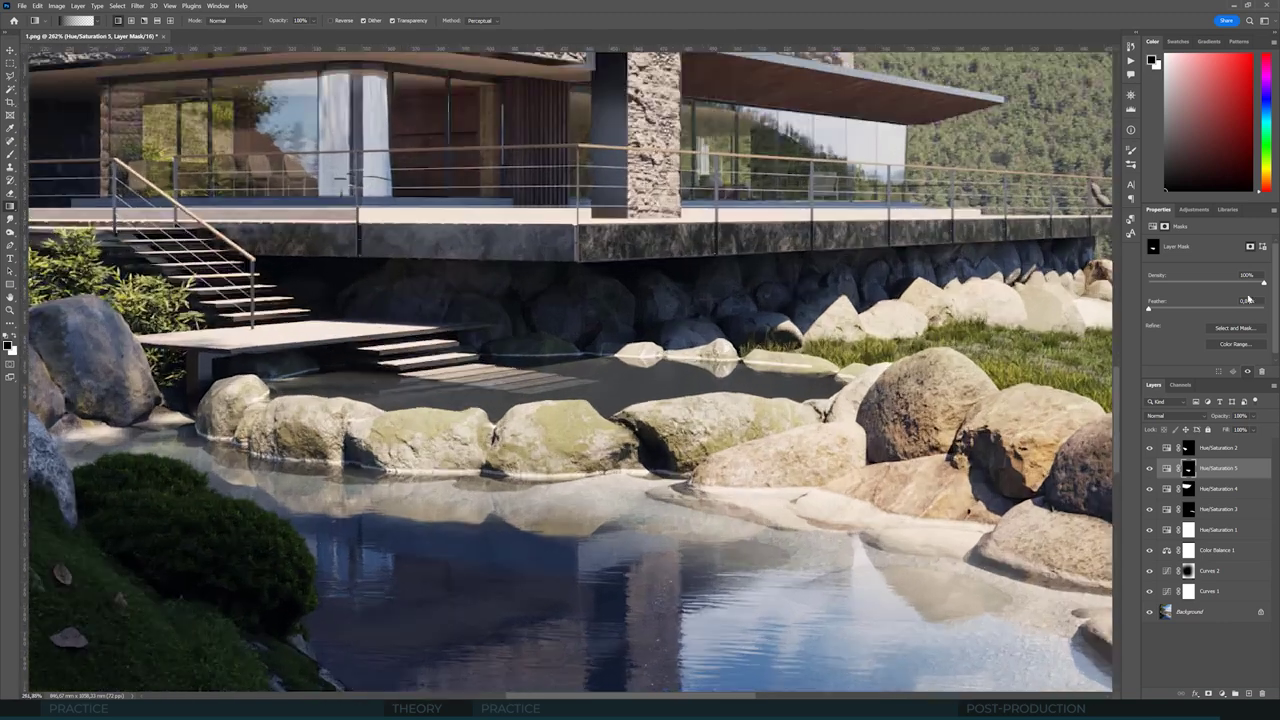
Step: Shift the Hue/Saturation 5 hue slightly and compare it on and off
click(1166, 468)
drag(1233, 282, 1203, 285)
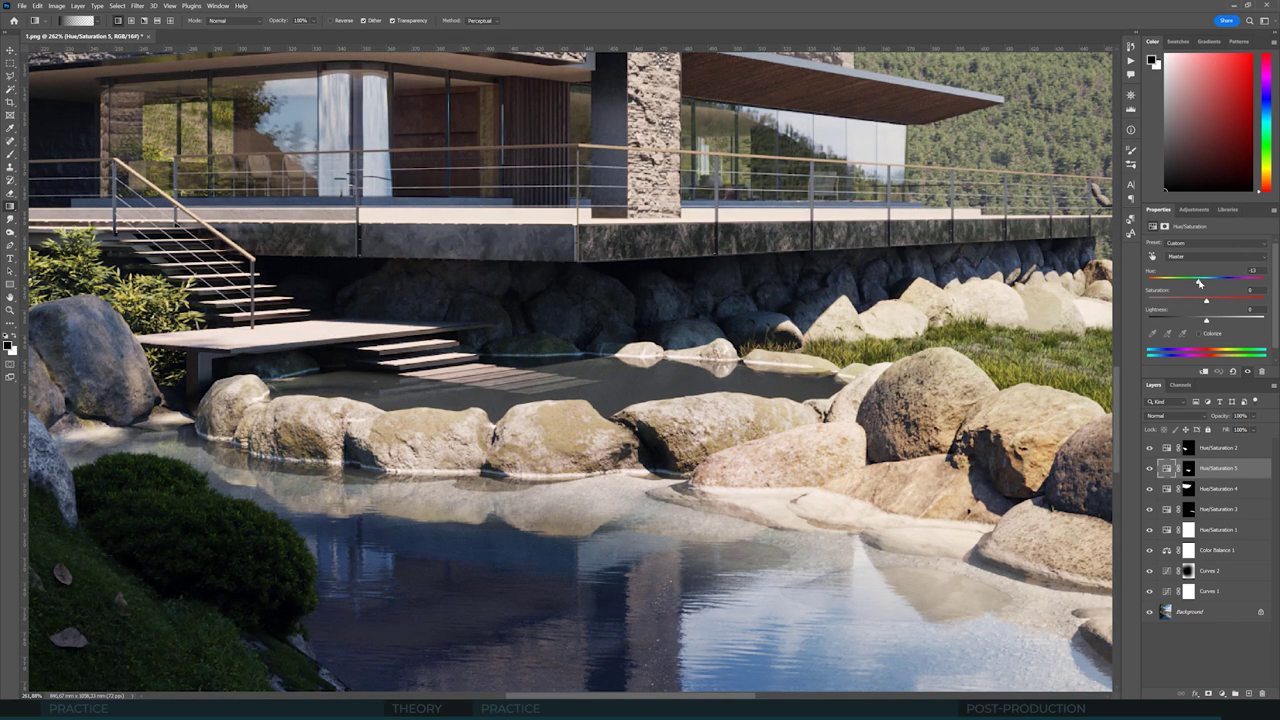
click(1149, 468)
click(1149, 468)
click(1188, 468)
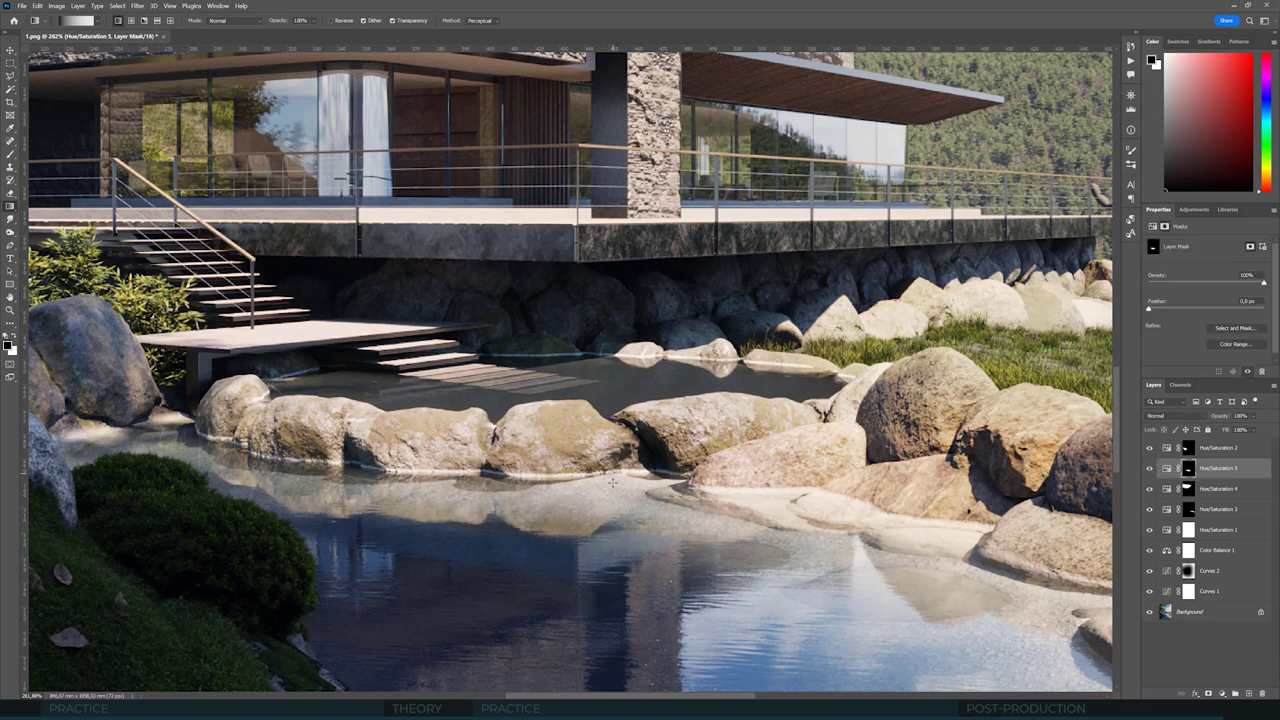
key(ctrl+0)
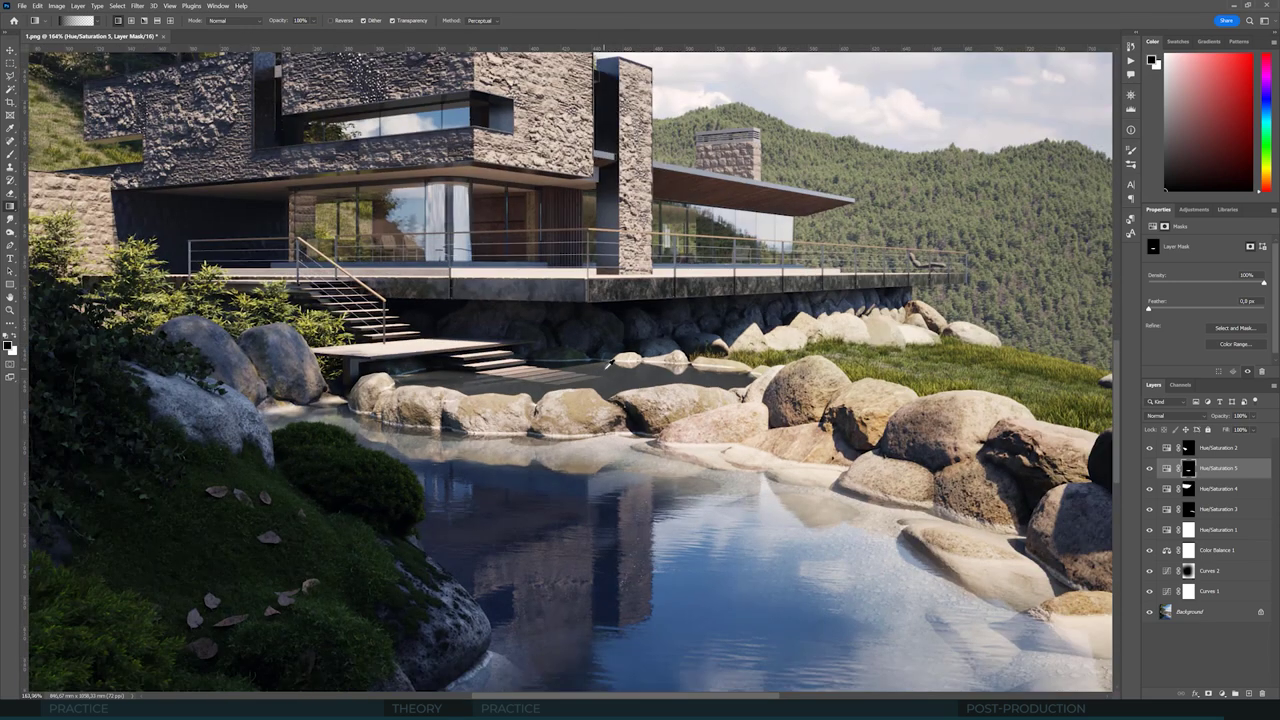
key(ctrl+0)
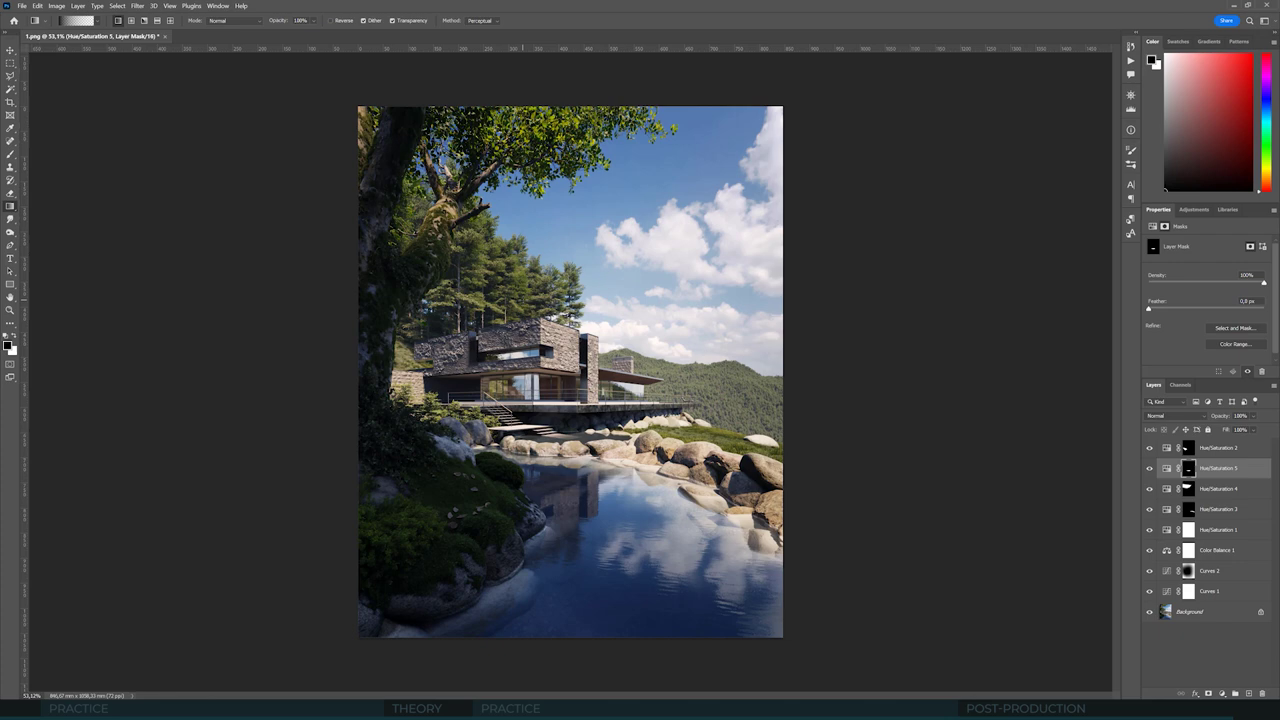
alt+scroll(705, 400, up, 1)
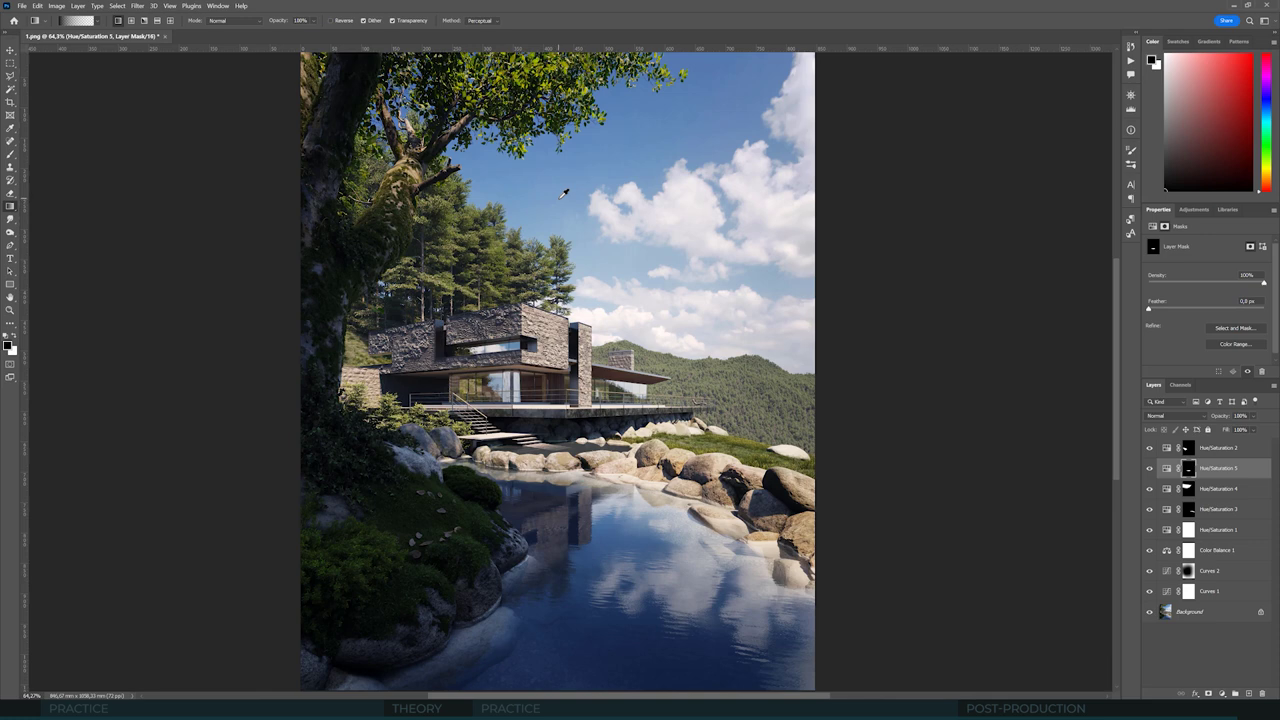
alt+scroll(564, 194, down, 1)
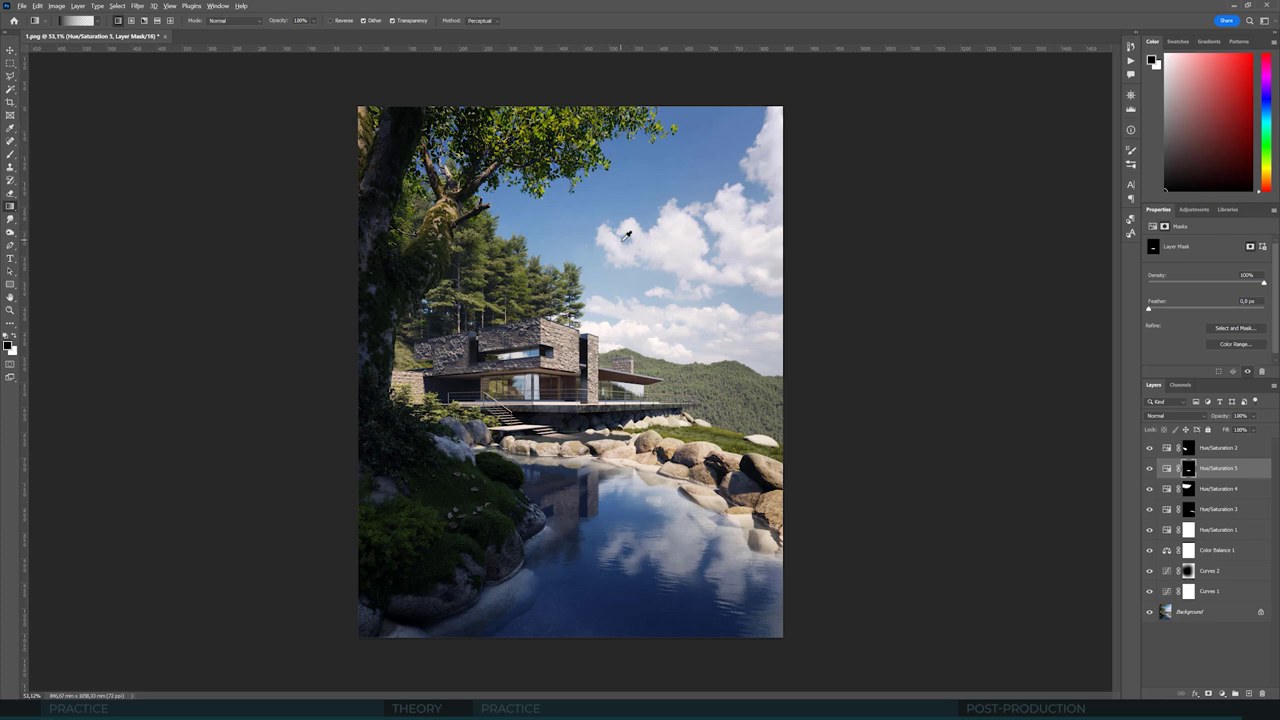
alt+scroll(626, 235, up, 2)
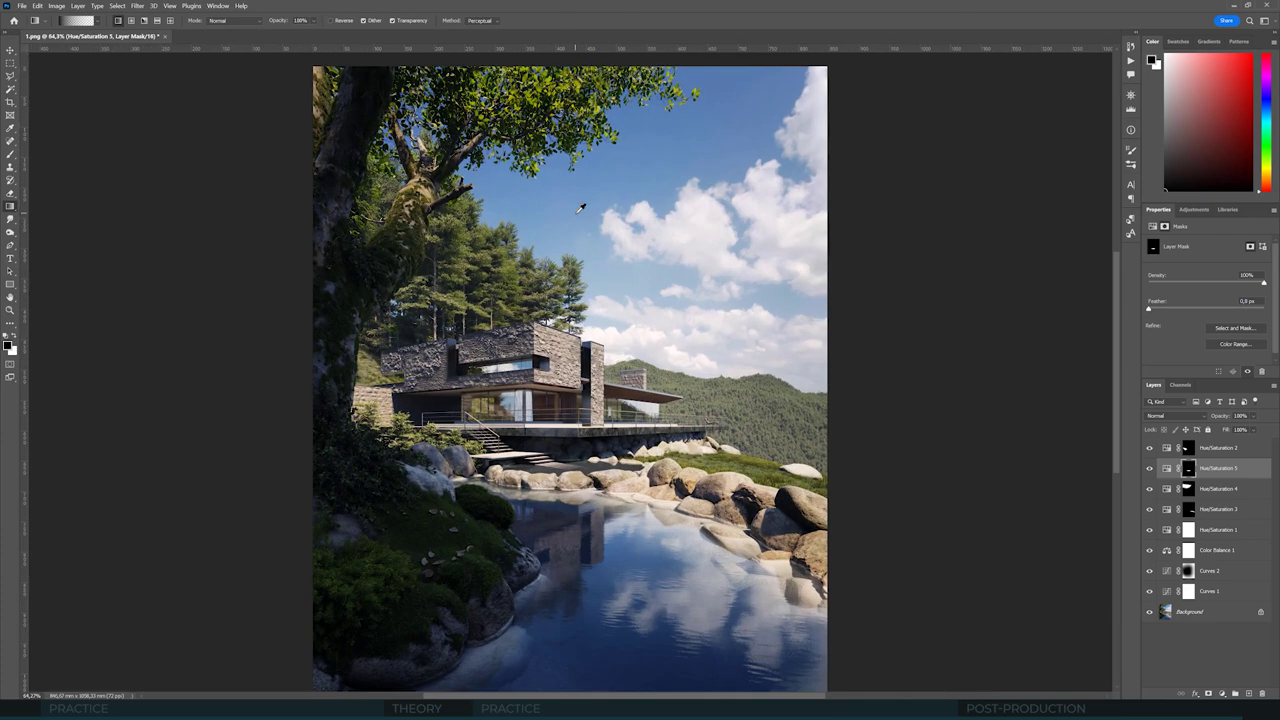
alt+scroll(580, 208, down, 3)
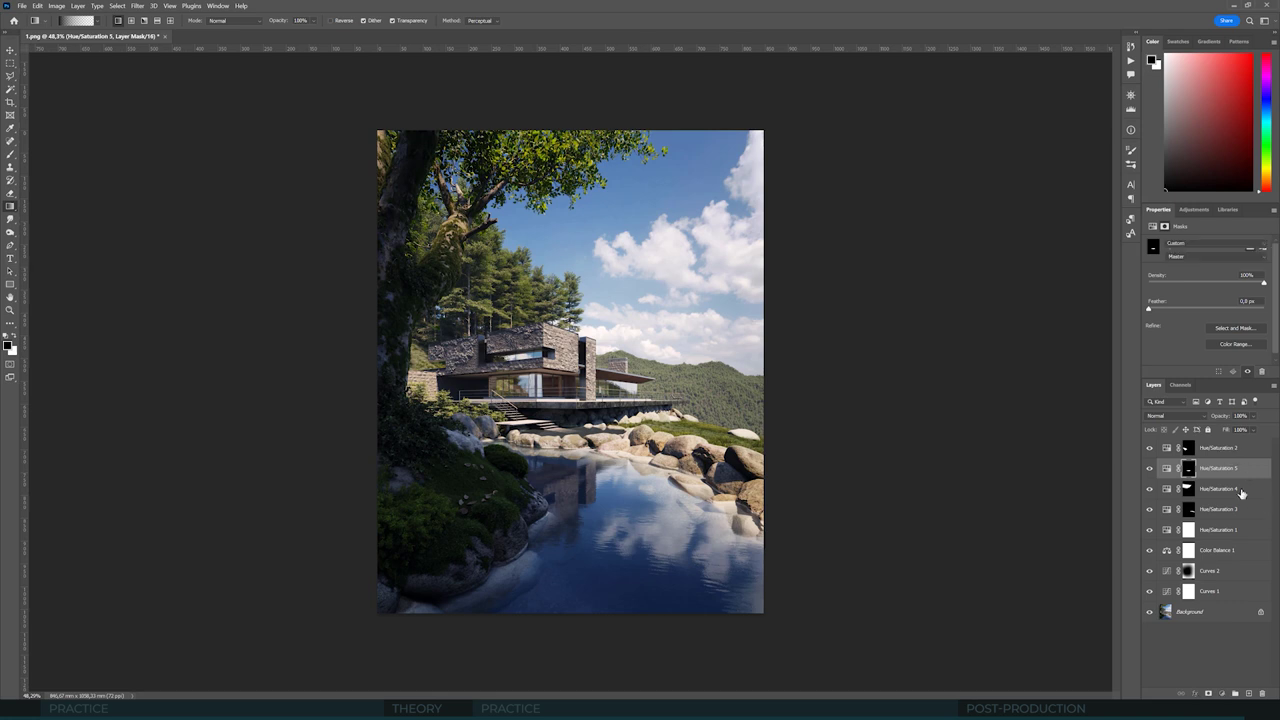
Step: Add a new layer above Hue/Saturation 2 and paint black fading gradients up from the bottom
click(1226, 449)
key(ctrl+shift+alt+n)
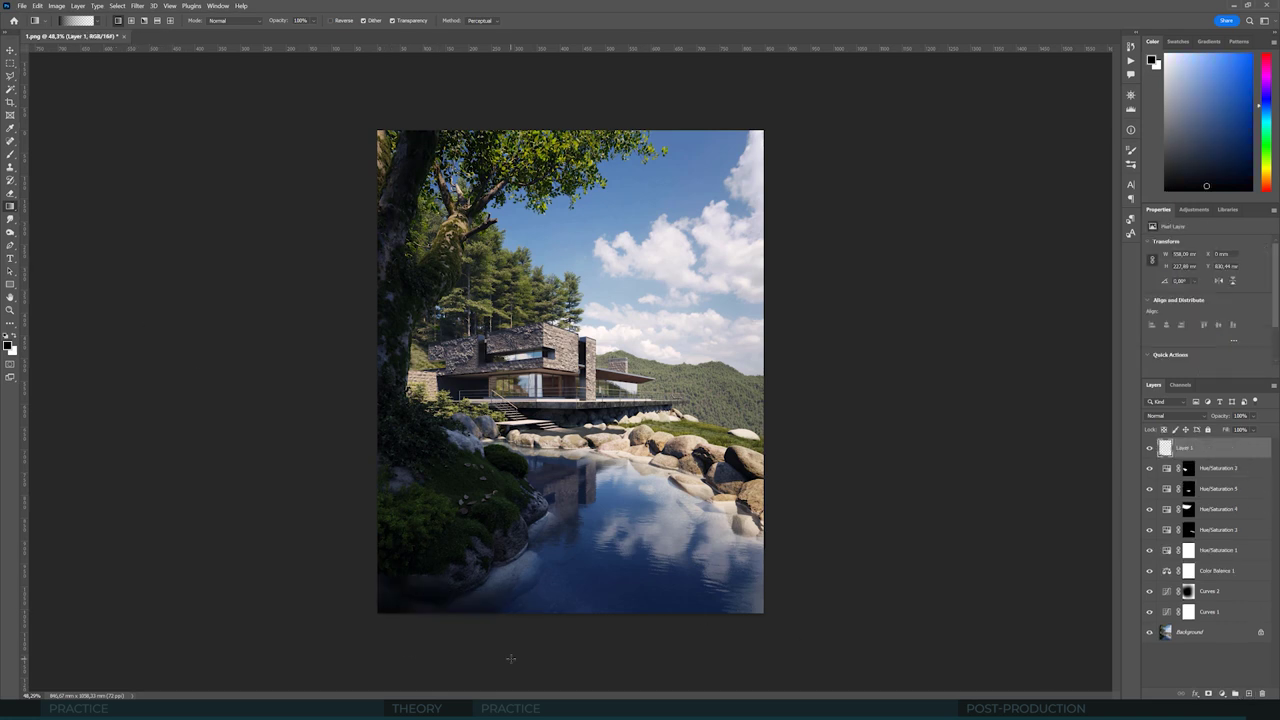
drag(510, 662, 466, 452)
drag(357, 646, 472, 450)
drag(800, 642, 715, 491)
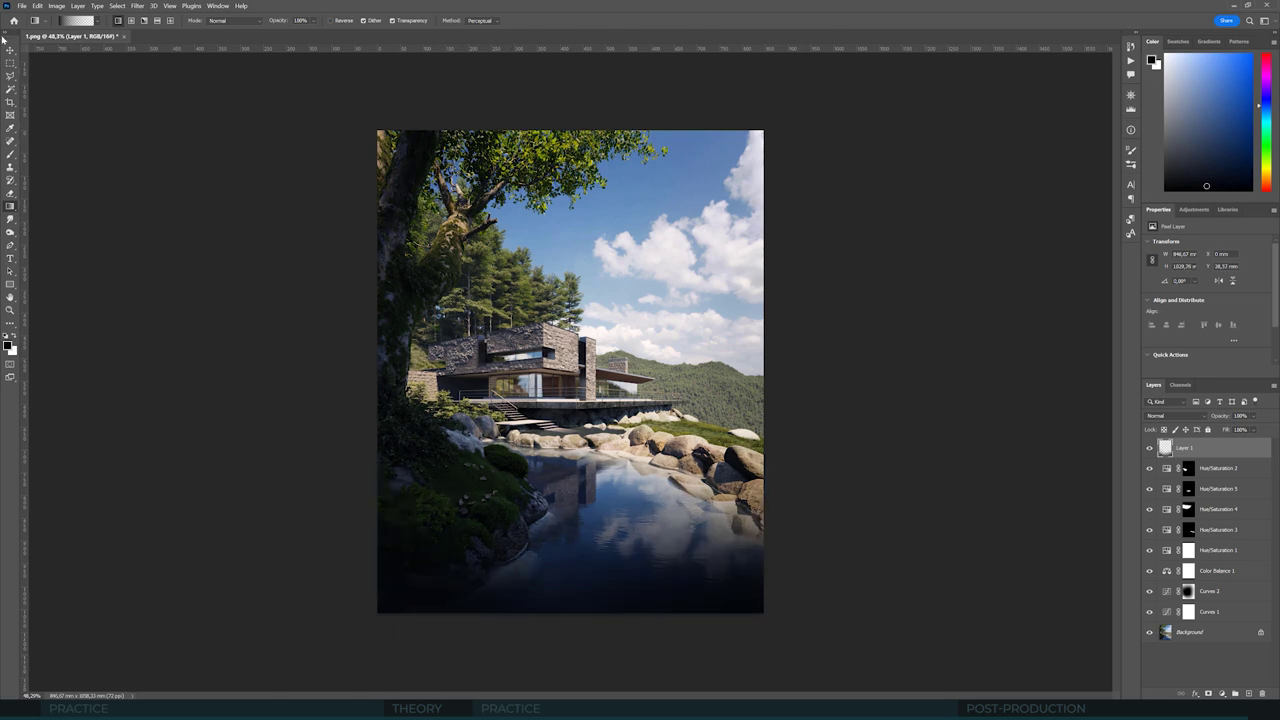
Step: Set Layer 1 opacity to about 44%
key(v)
key(5)
key(8)
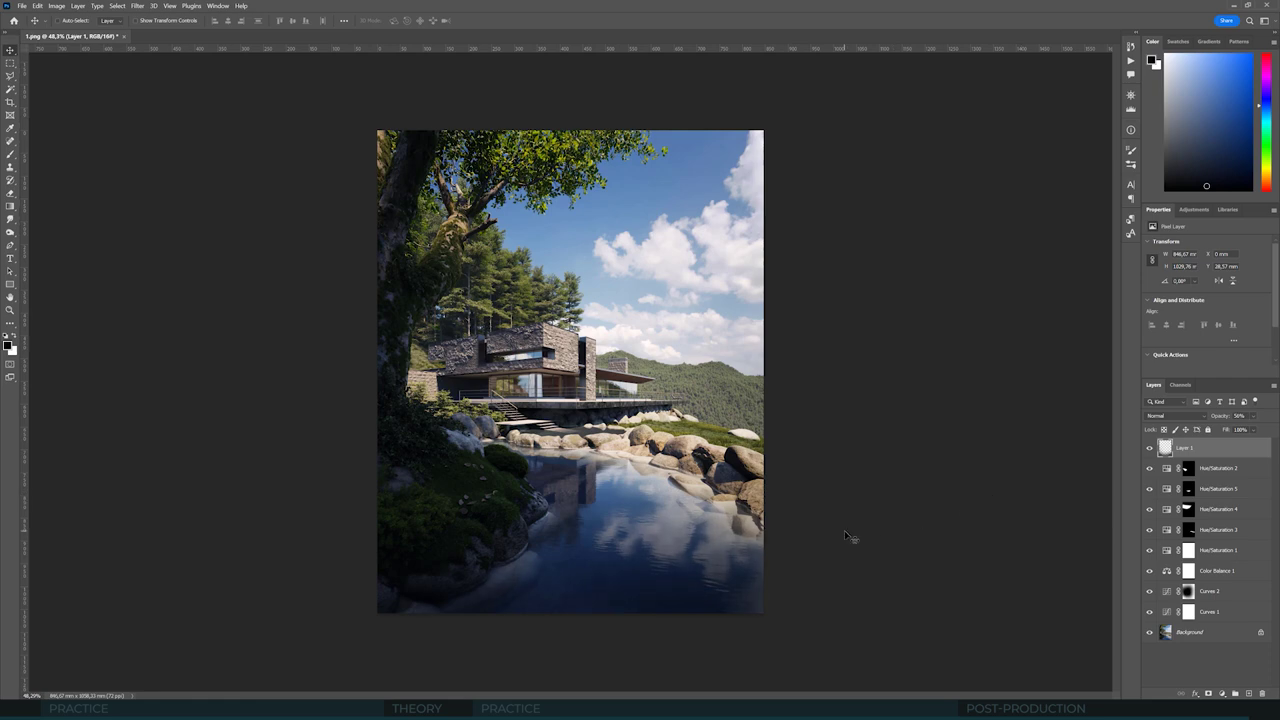
key(4)
key(4)
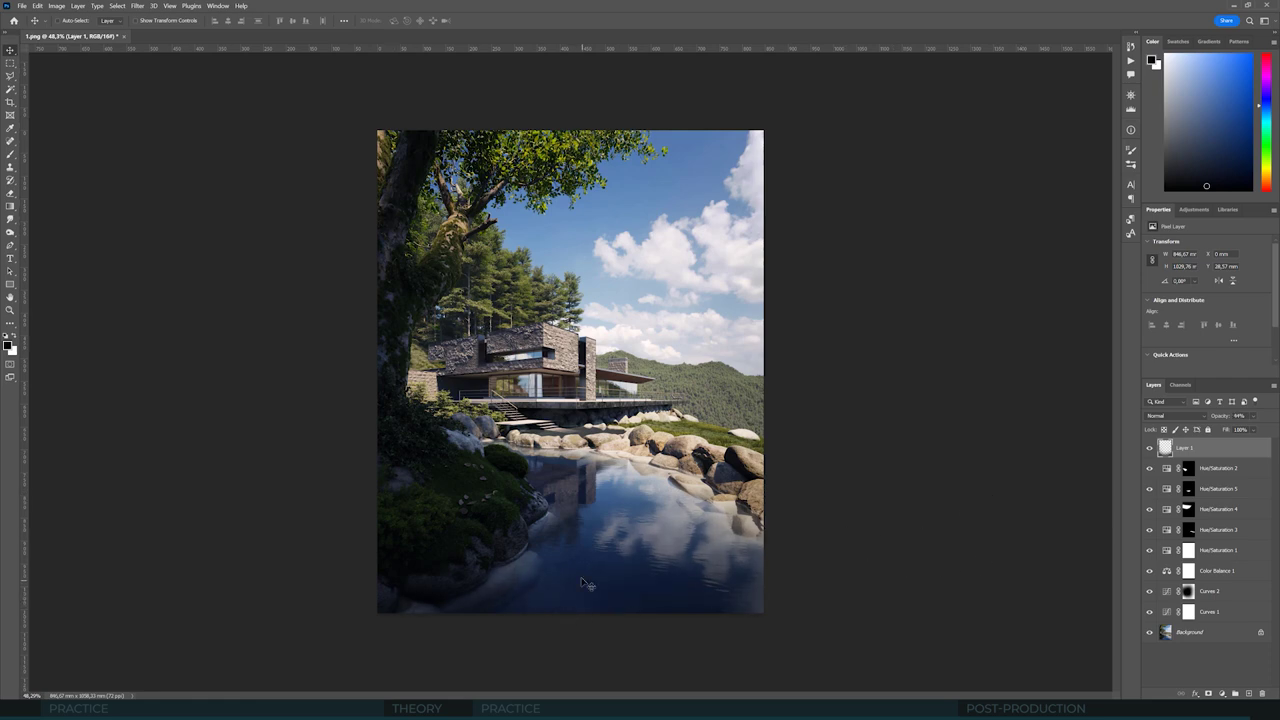
alt+scroll(490, 560, up, 4)
alt+scroll(508, 483, down, 2)
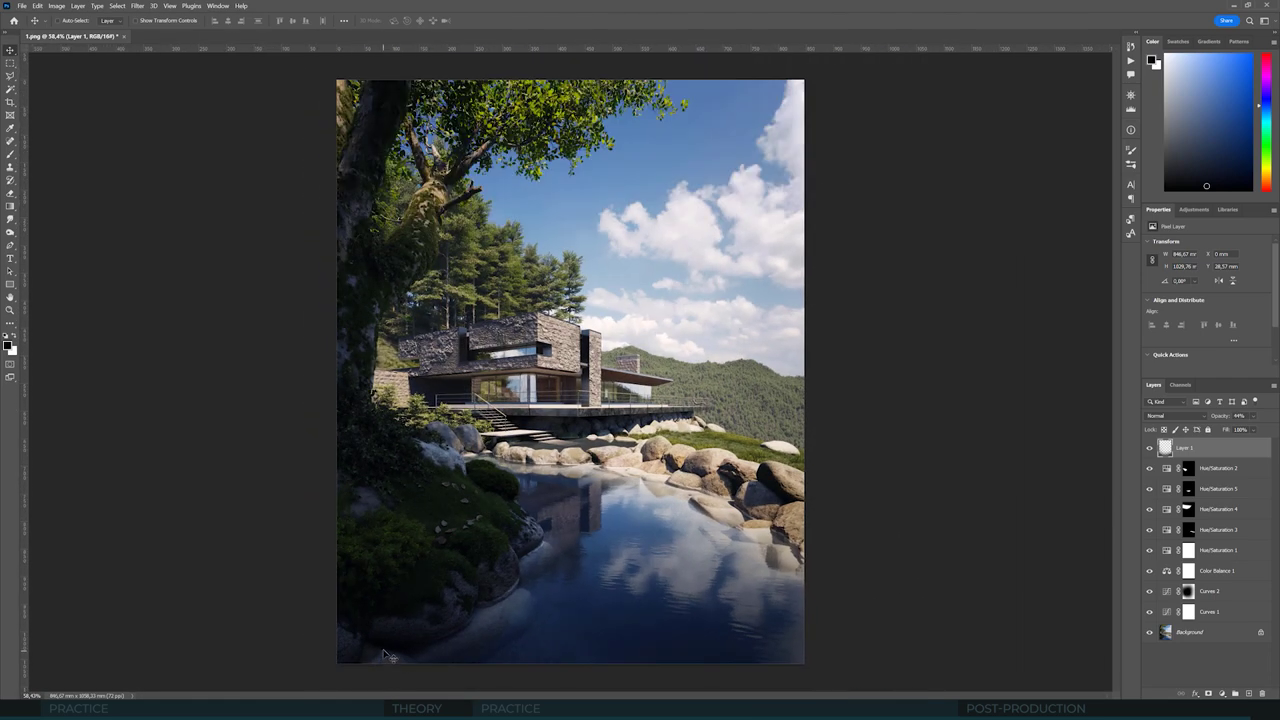
alt+scroll(589, 524, down, 2)
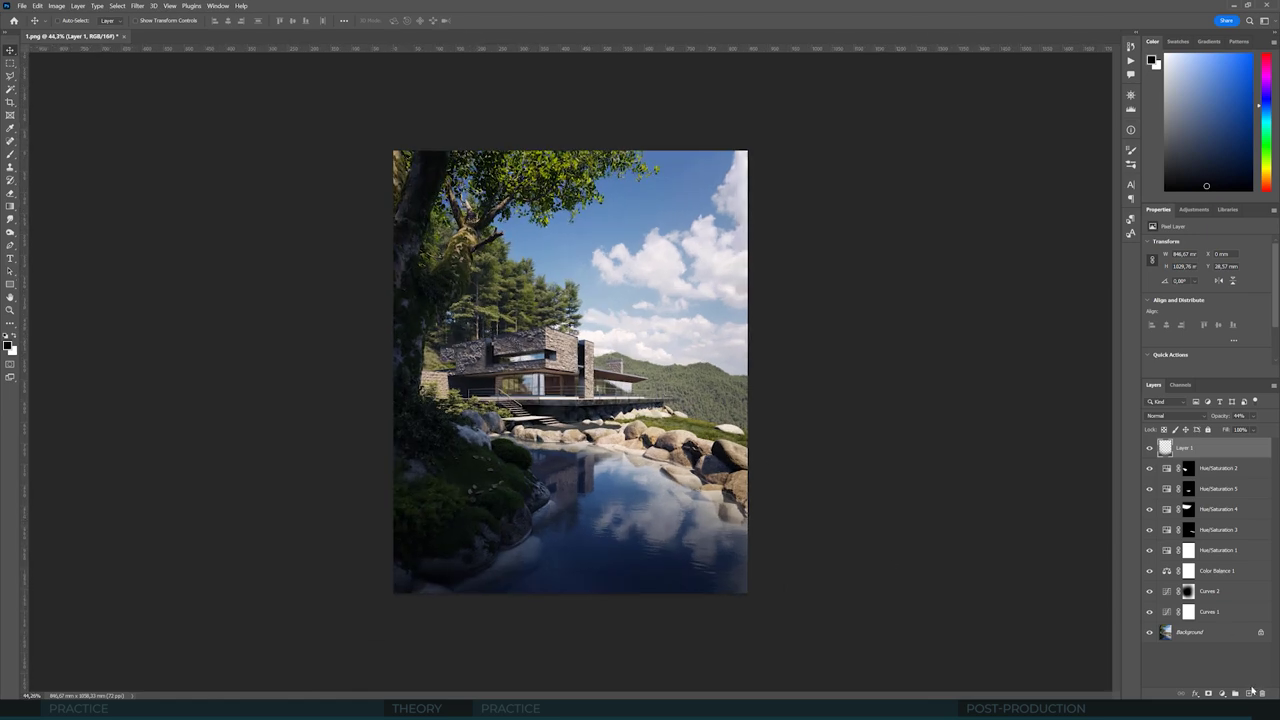
Step: Add Layer 2 for more bottom darkening and set its opacity to about 50%
click(1248, 693)
click(10, 206)
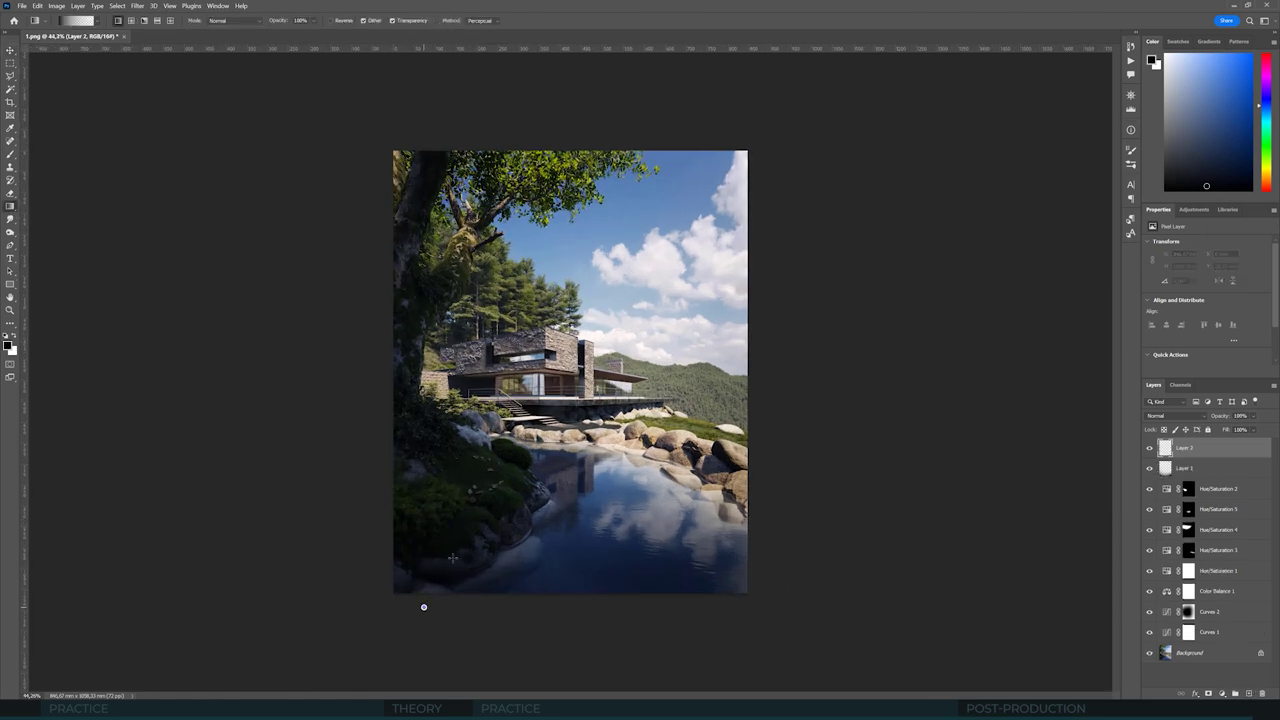
click(10, 49)
key(5)
key(8)
alt+scroll(432, 378, down, 2)
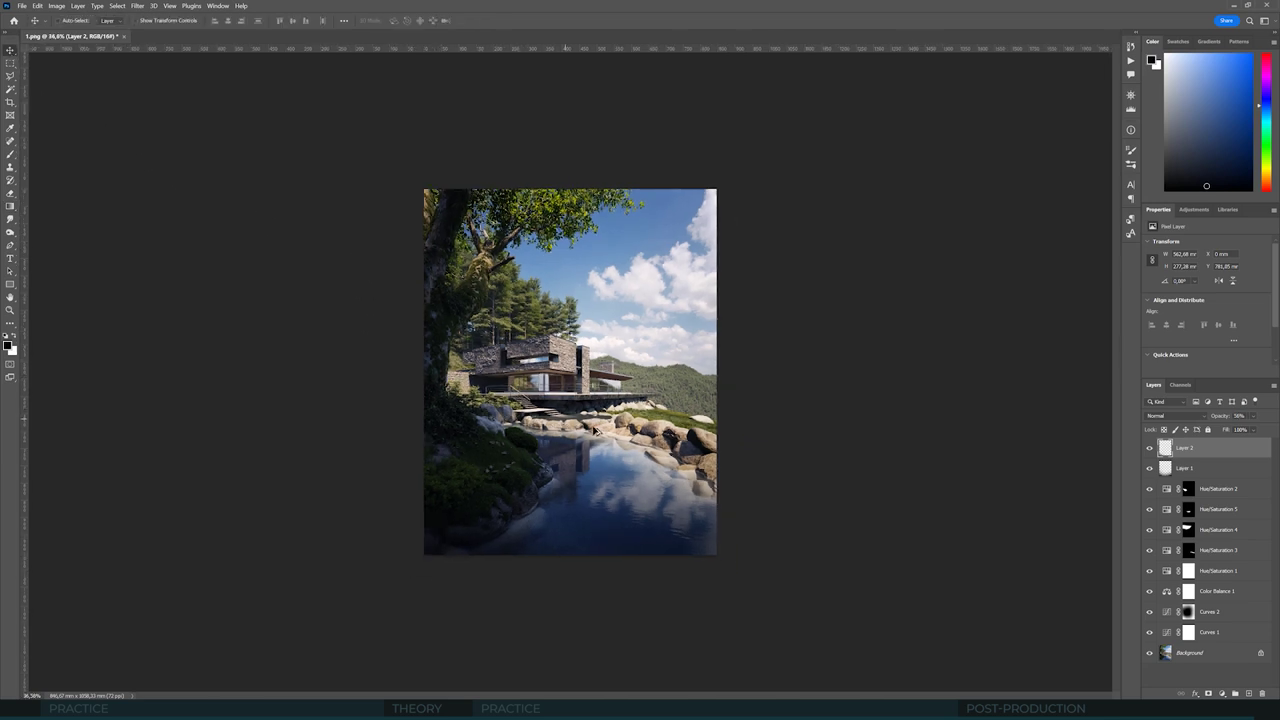
alt+scroll(611, 449, up, 3)
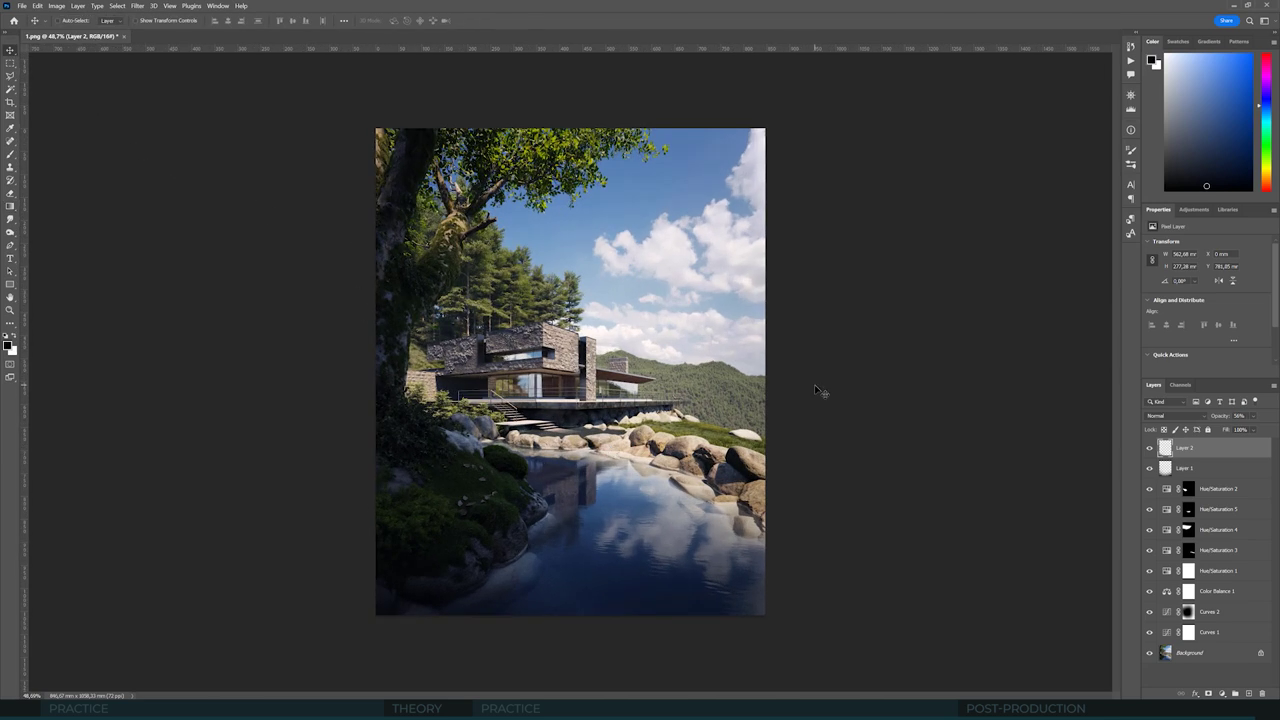